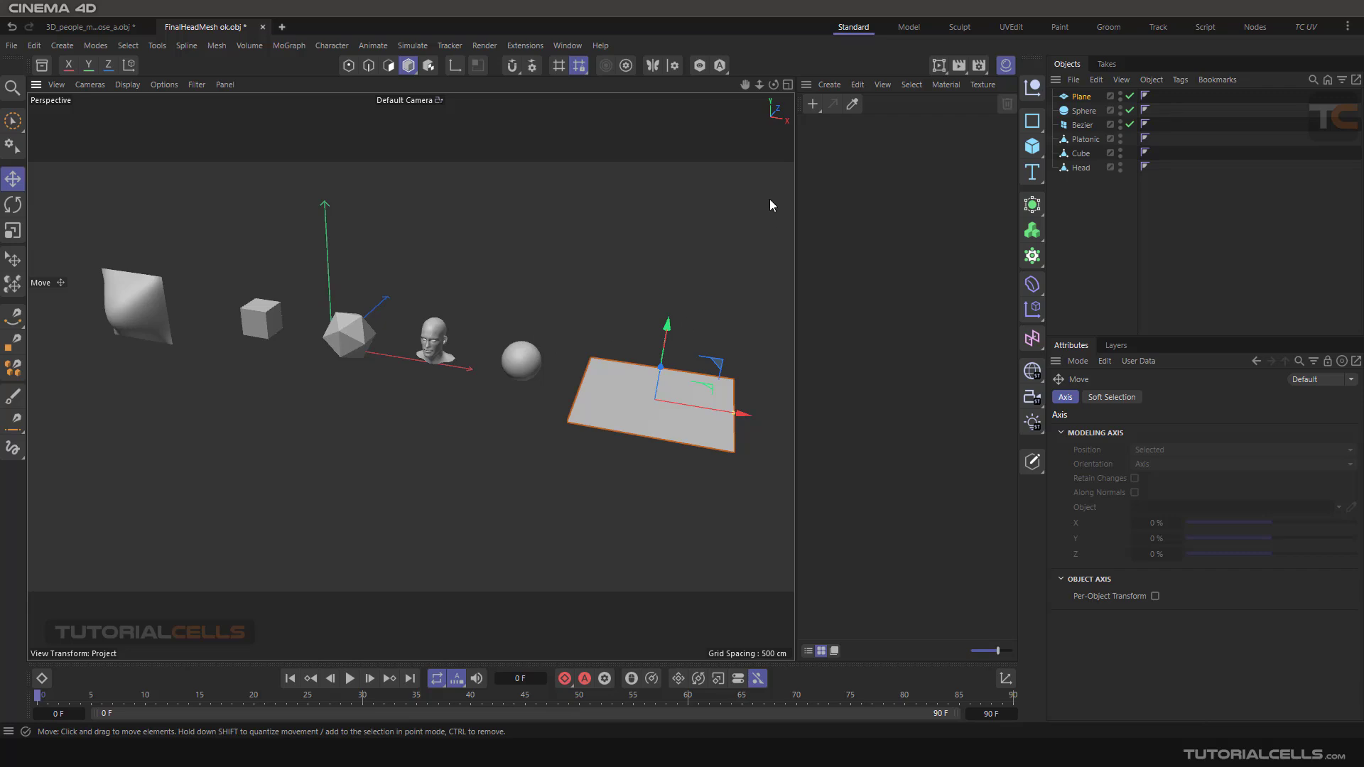
Create a new material and assign it to the cube in the scene.
left_click(812, 107)
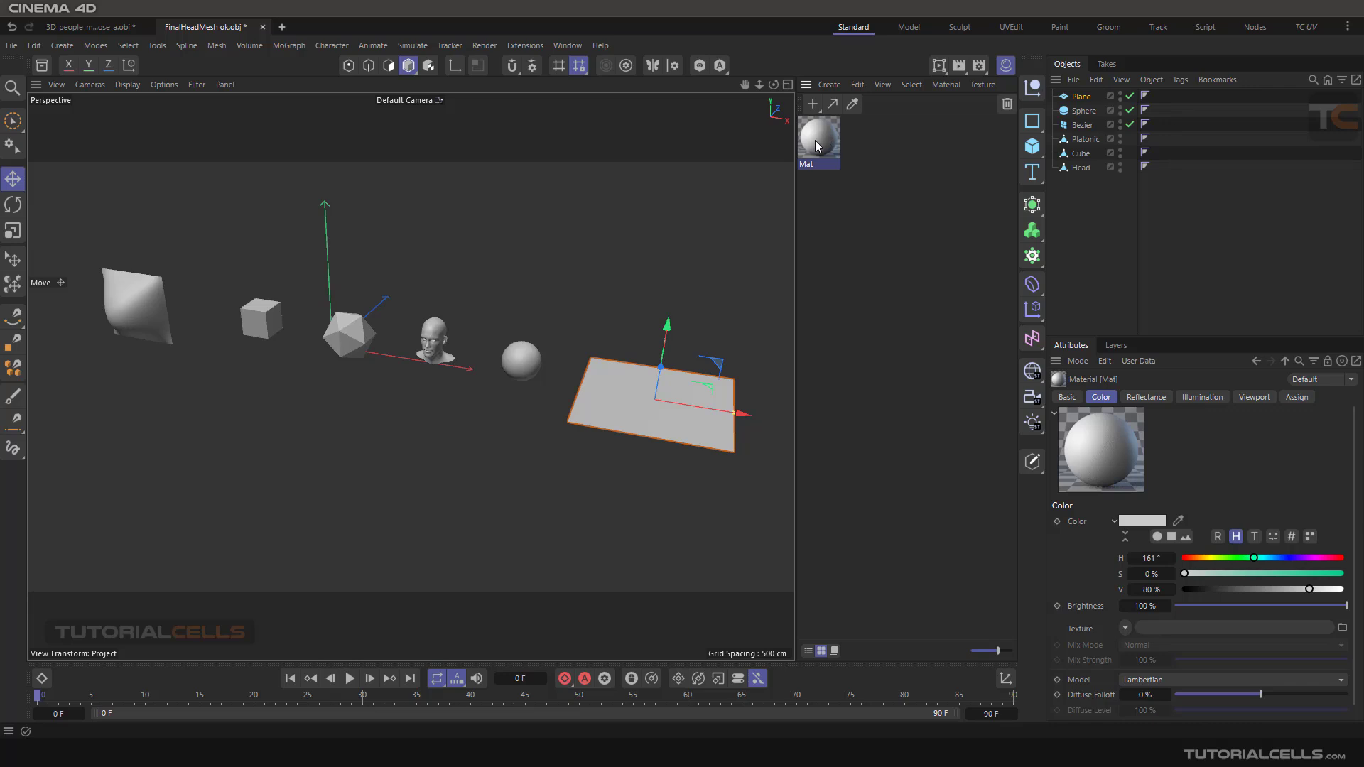
middle_click_drag(665, 370, 602, 331, "alt")
scroll(604, 331, "up", 1)
middle_click_drag(418, 311, 601, 374, "alt")
scroll(459, 356, "up", 1)
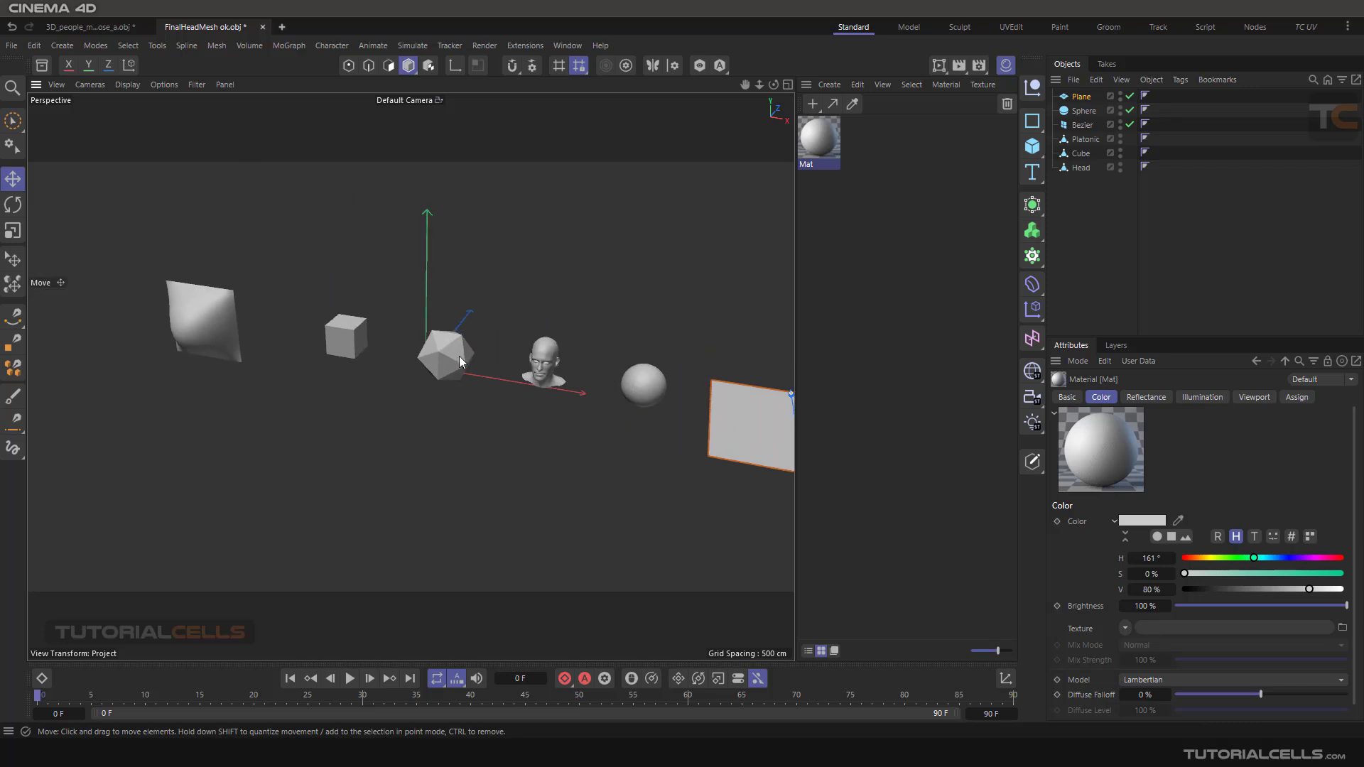
middle_click_drag(351, 348, 408, 354, "alt")
scroll(389, 329, "up", 8)
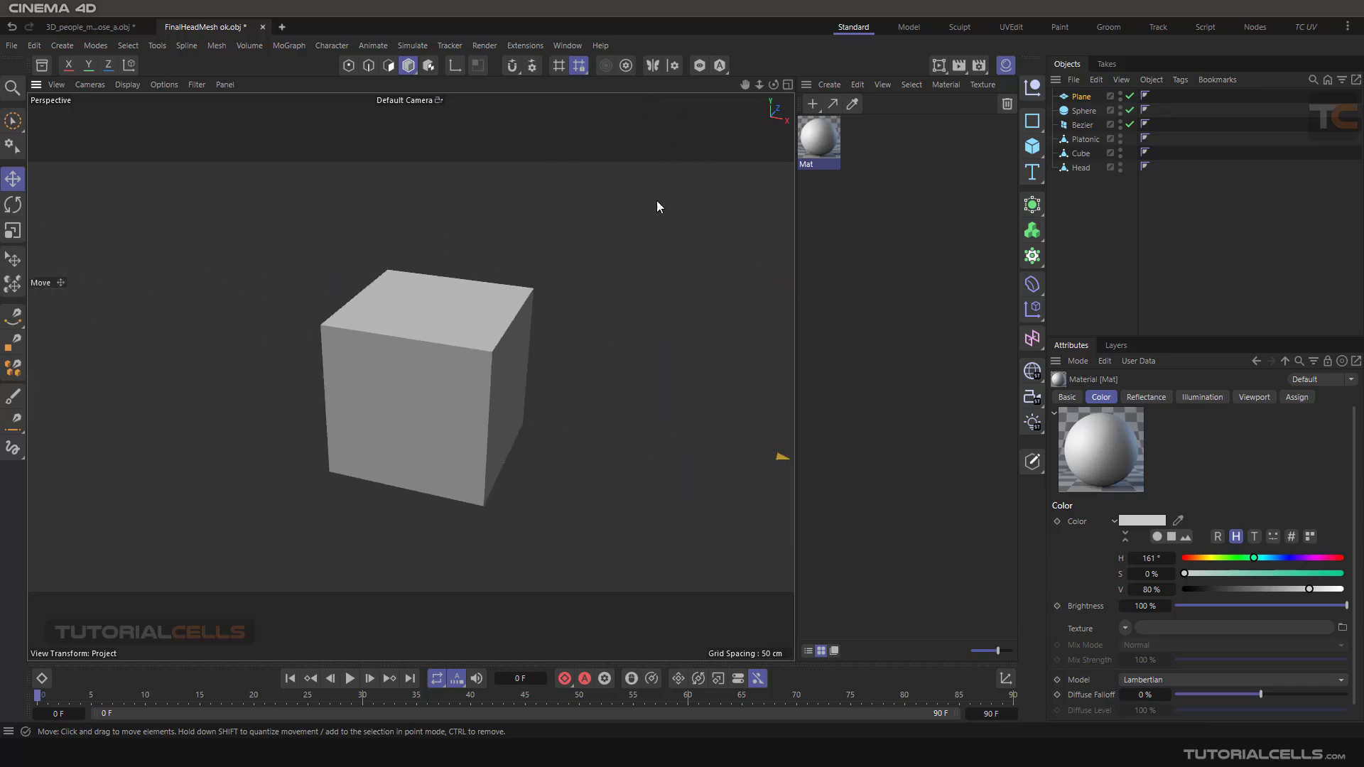
left_click_drag(819, 138, 479, 312)
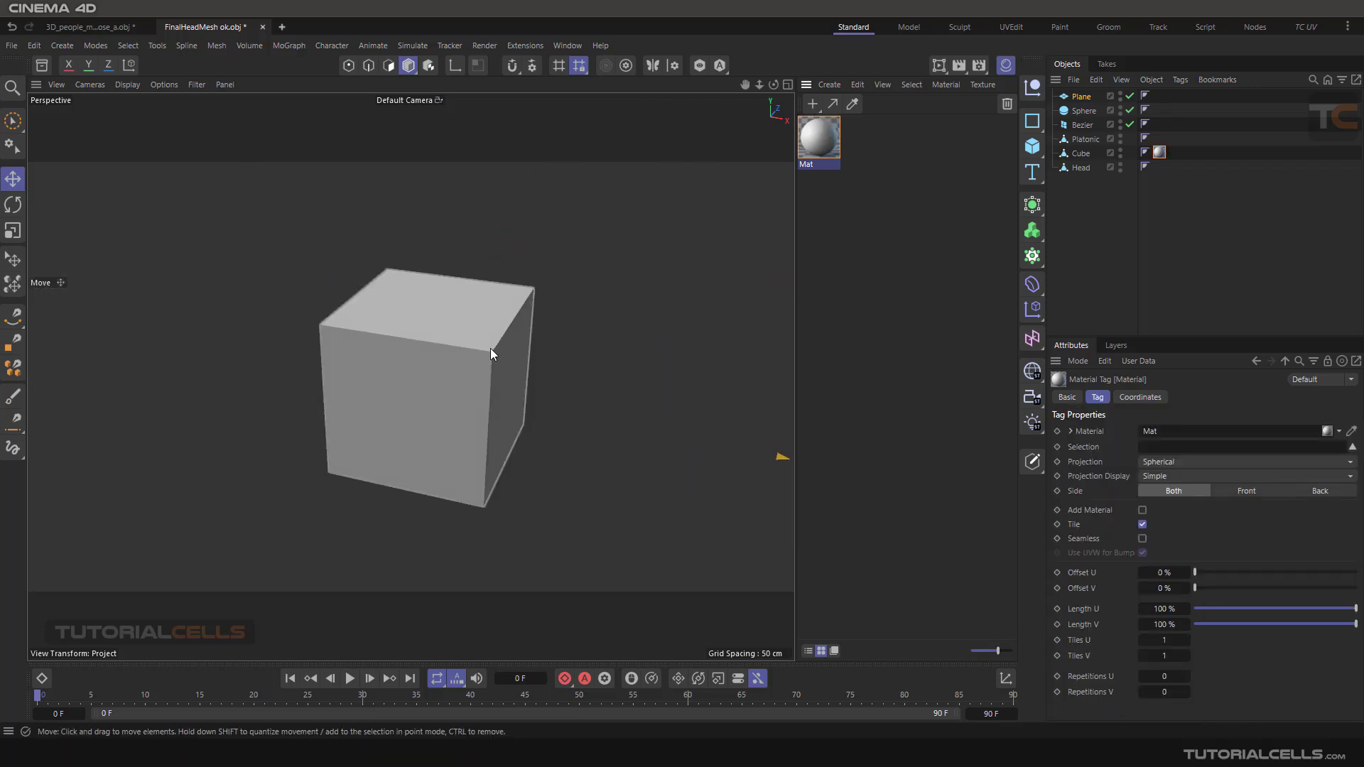
middle_click_drag(490, 348, 578, 310, "alt")
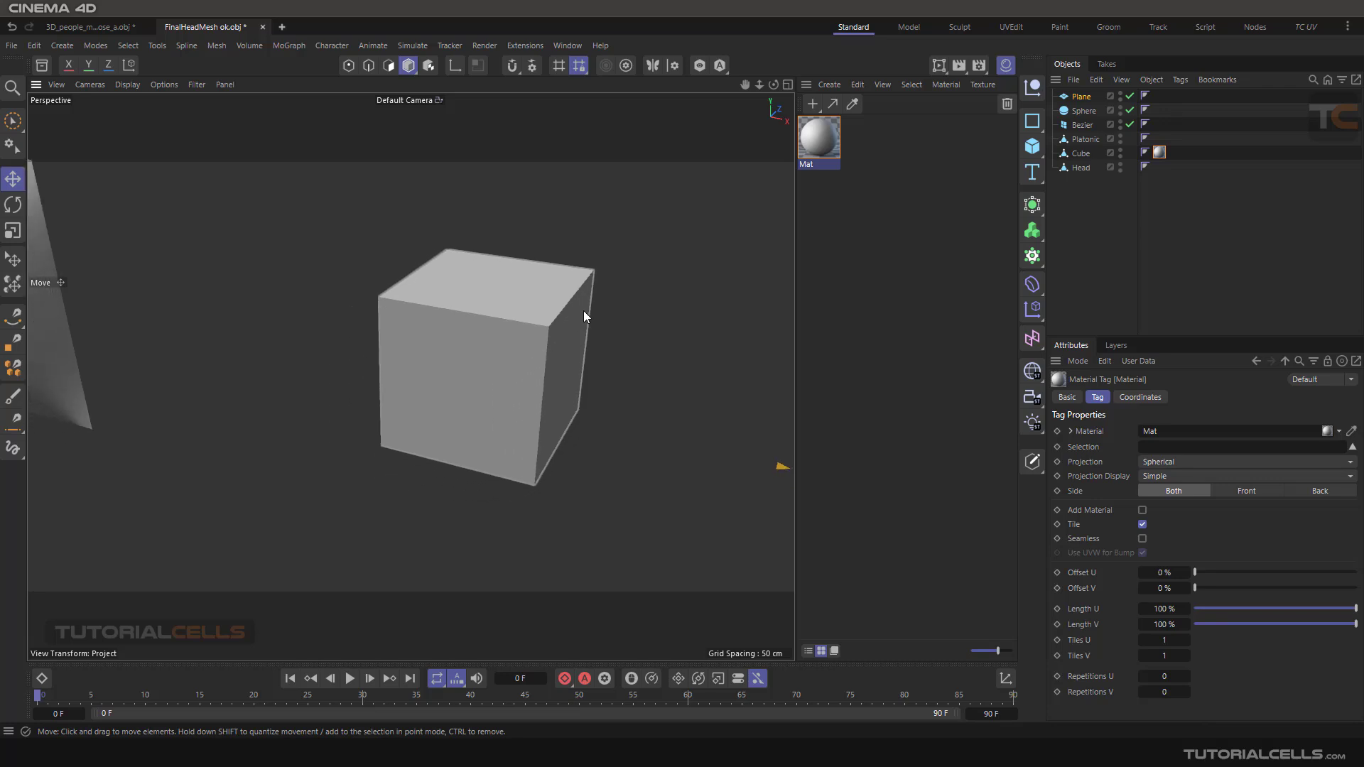
Open the cube's material for editing and check which renderer the render settings use.
double_click(819, 138)
left_click_drag(892, 134, 611, 120)
left_click(979, 66)
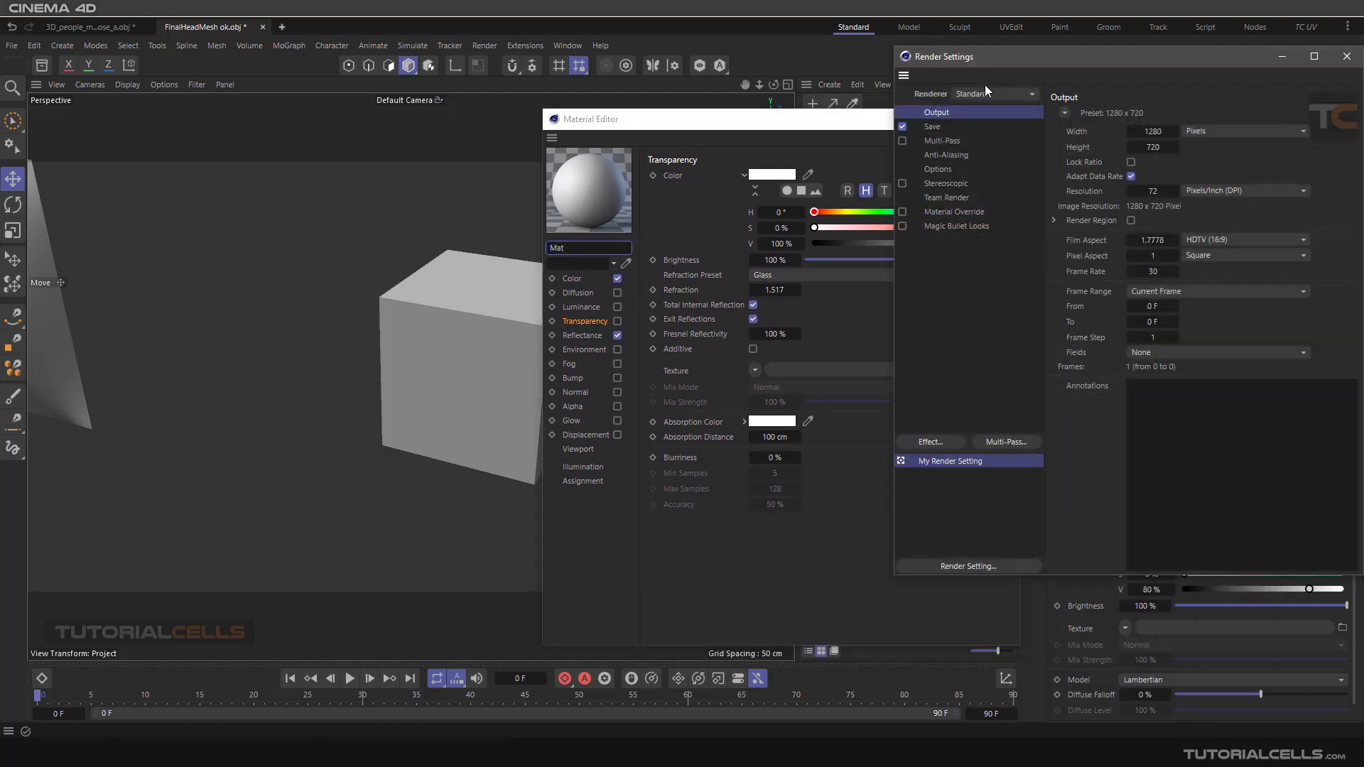
left_click(1347, 56)
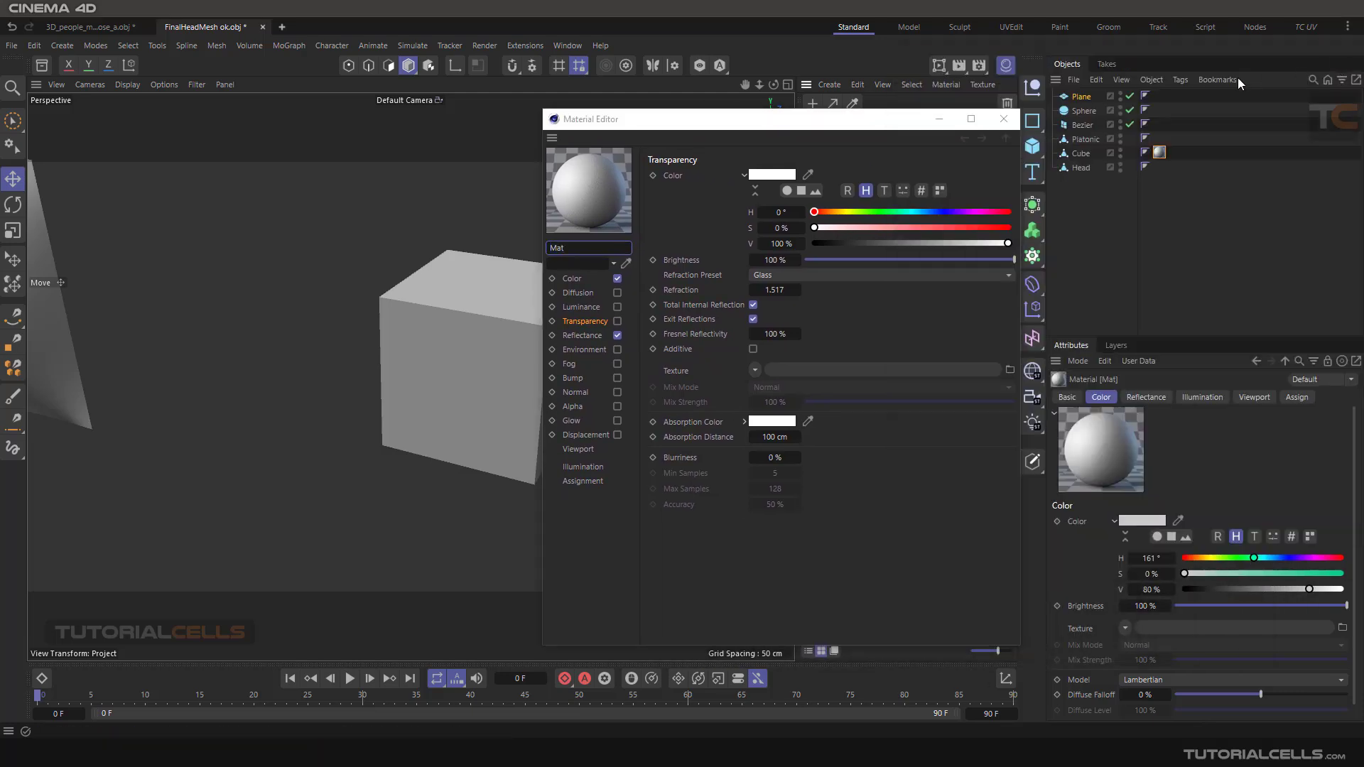
View the texture source options of the material's Color channel.
left_click(825, 130)
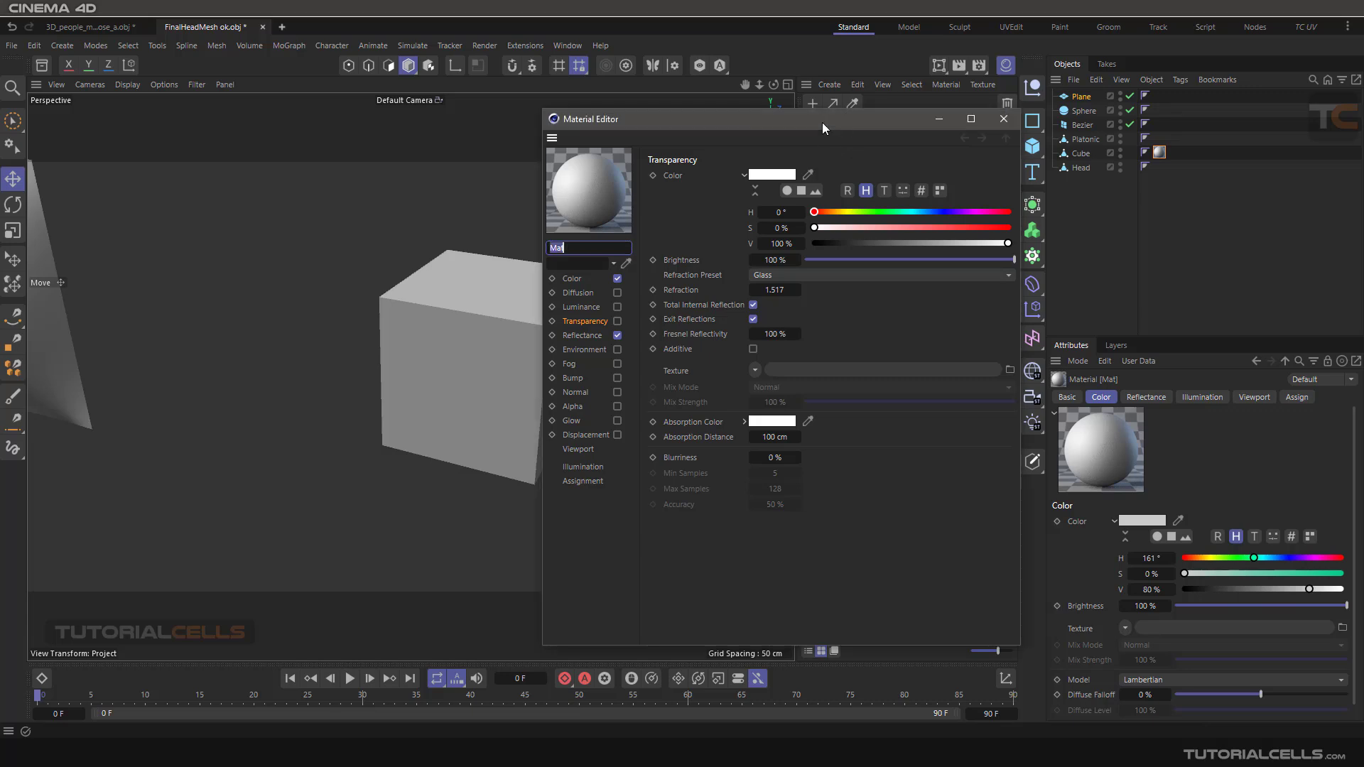
left_click(580, 279)
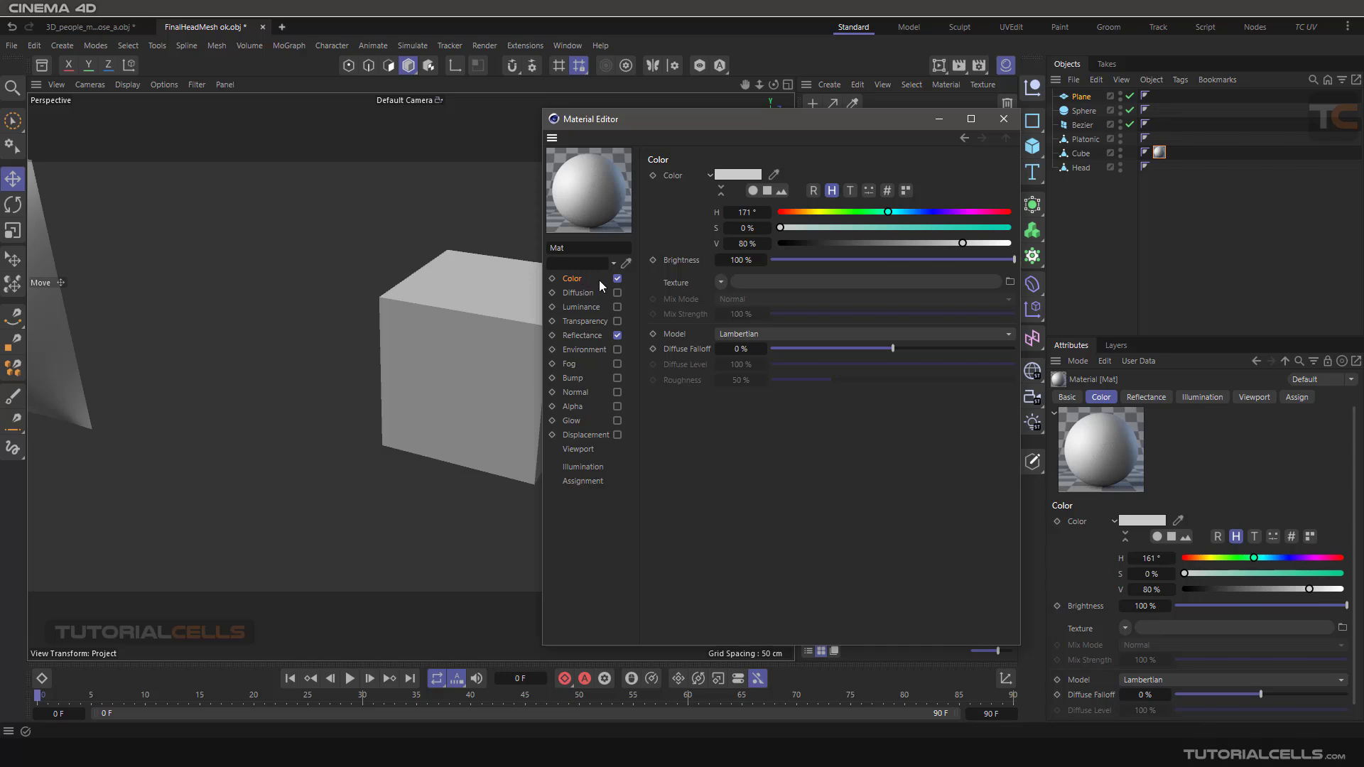
left_click(721, 282)
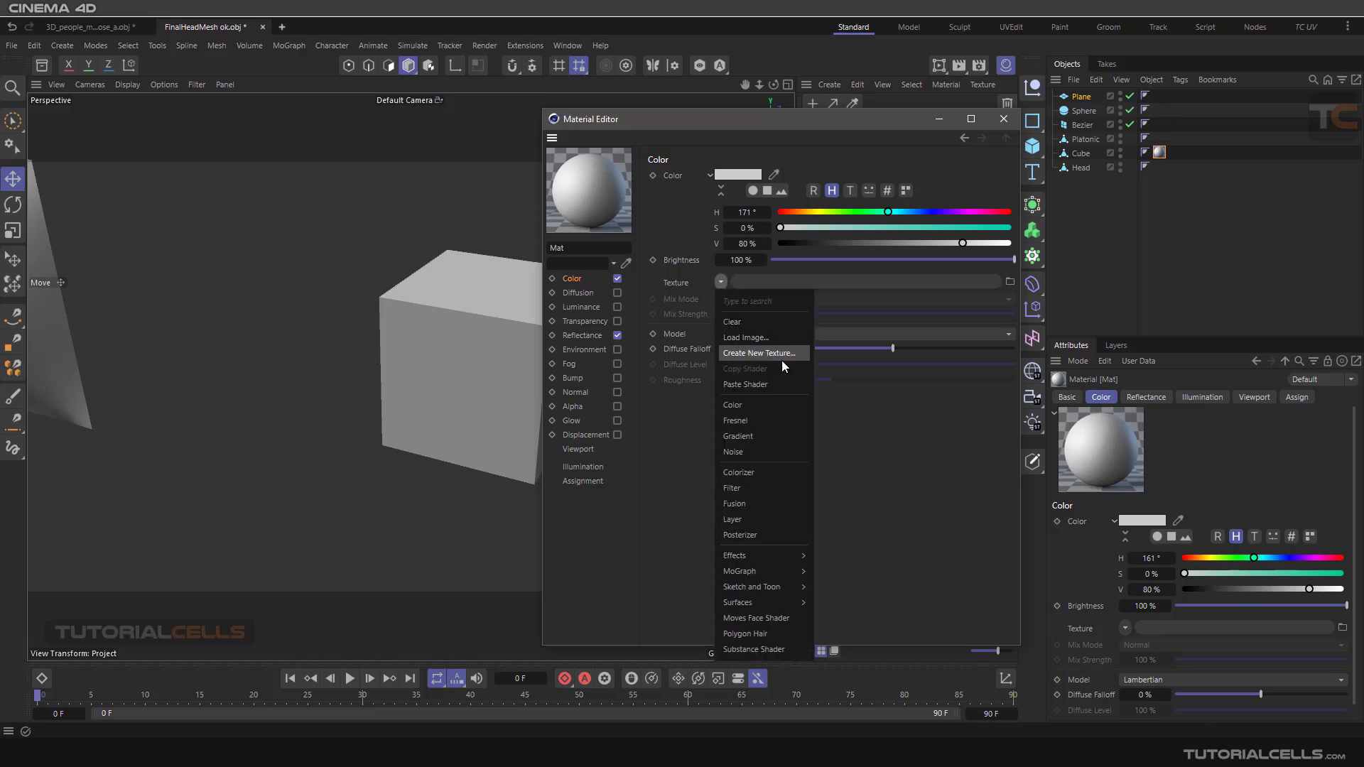
left_click(824, 400)
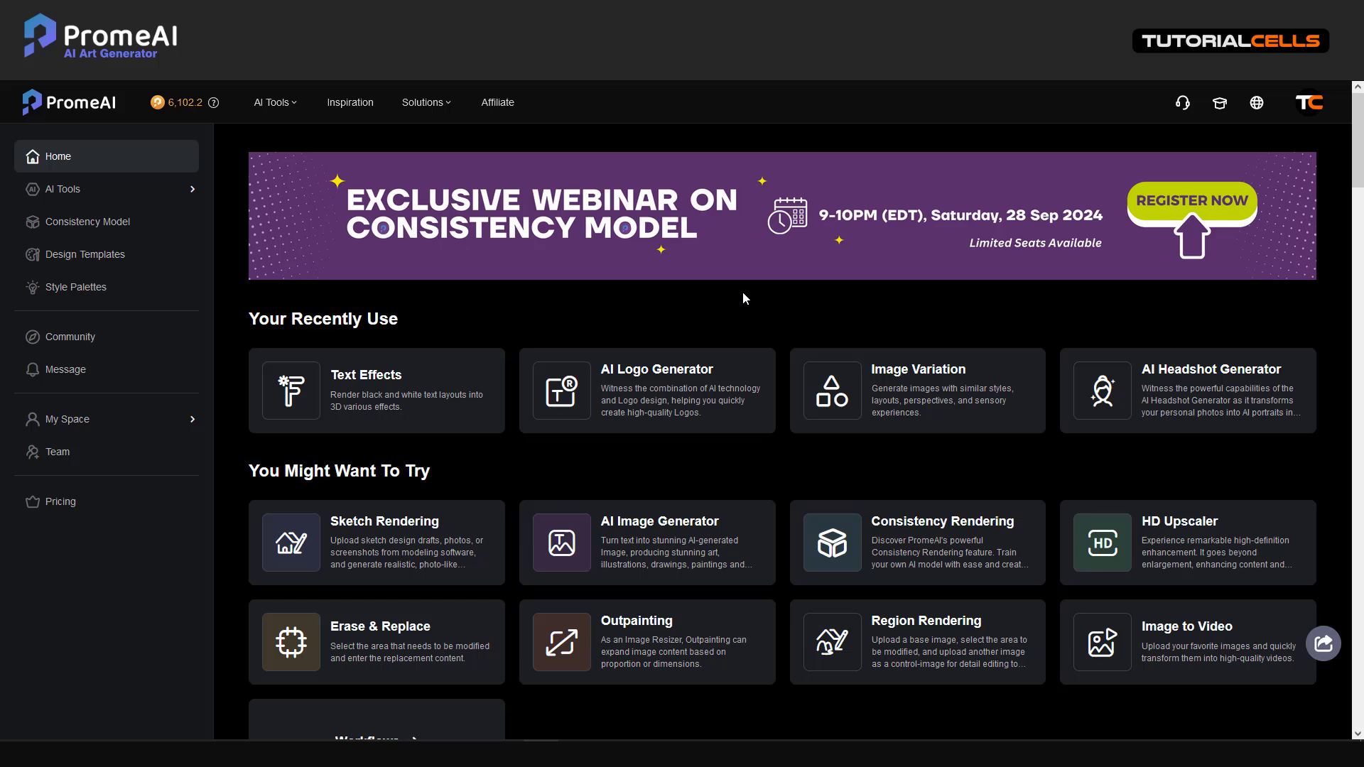
Switch to PromeAI and check the account's plan and remaining credits.
left_click(1305, 107)
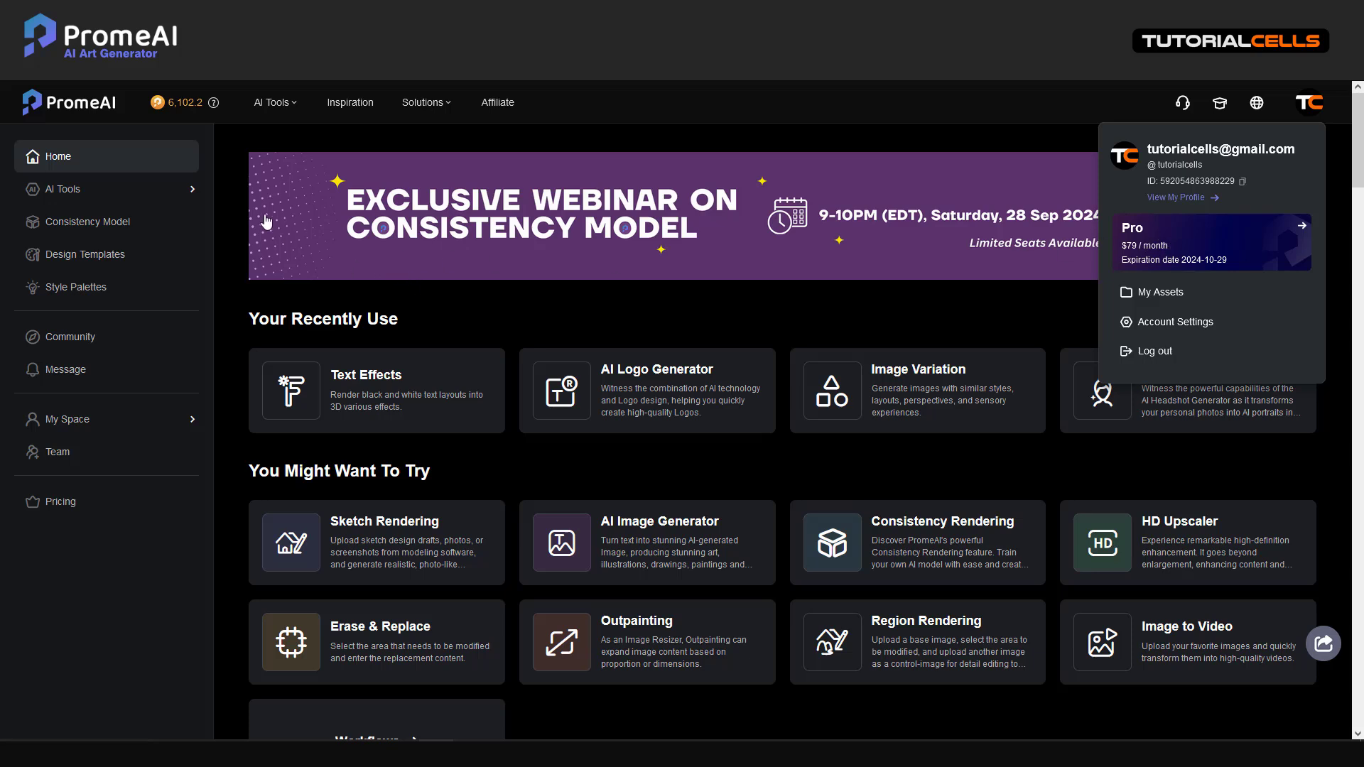
left_click(213, 104)
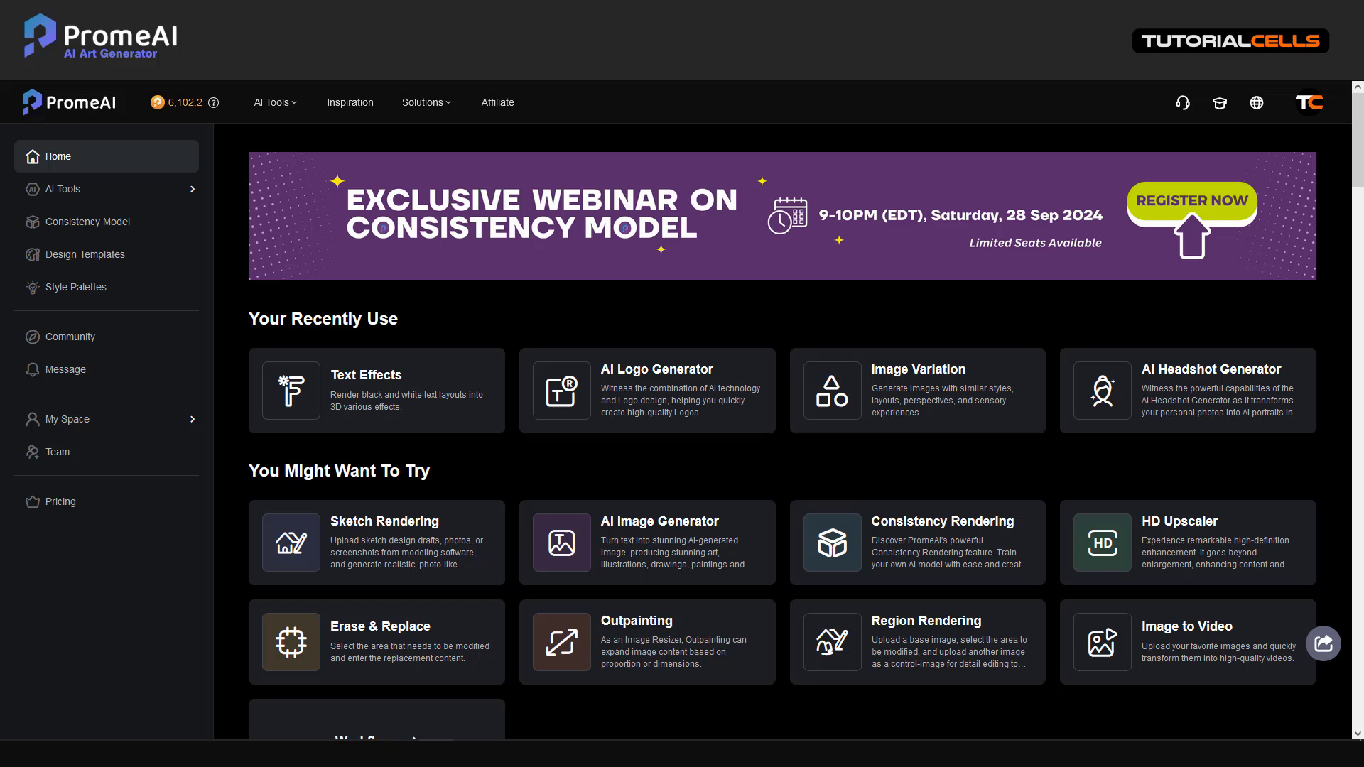
Look through the list of AI tools and open the Pattern Generator.
left_click(62, 189)
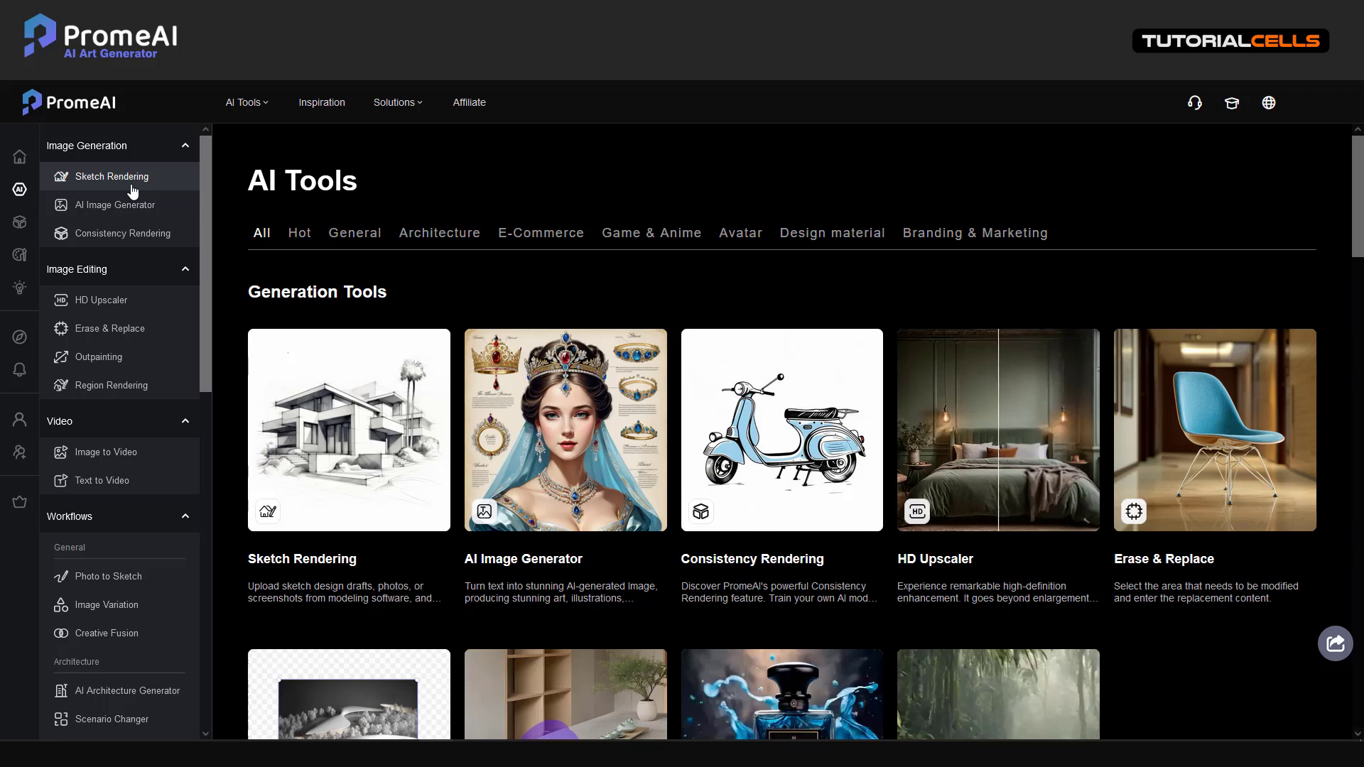
scroll(135, 227, "down", 4)
scroll(138, 252, "down", 5)
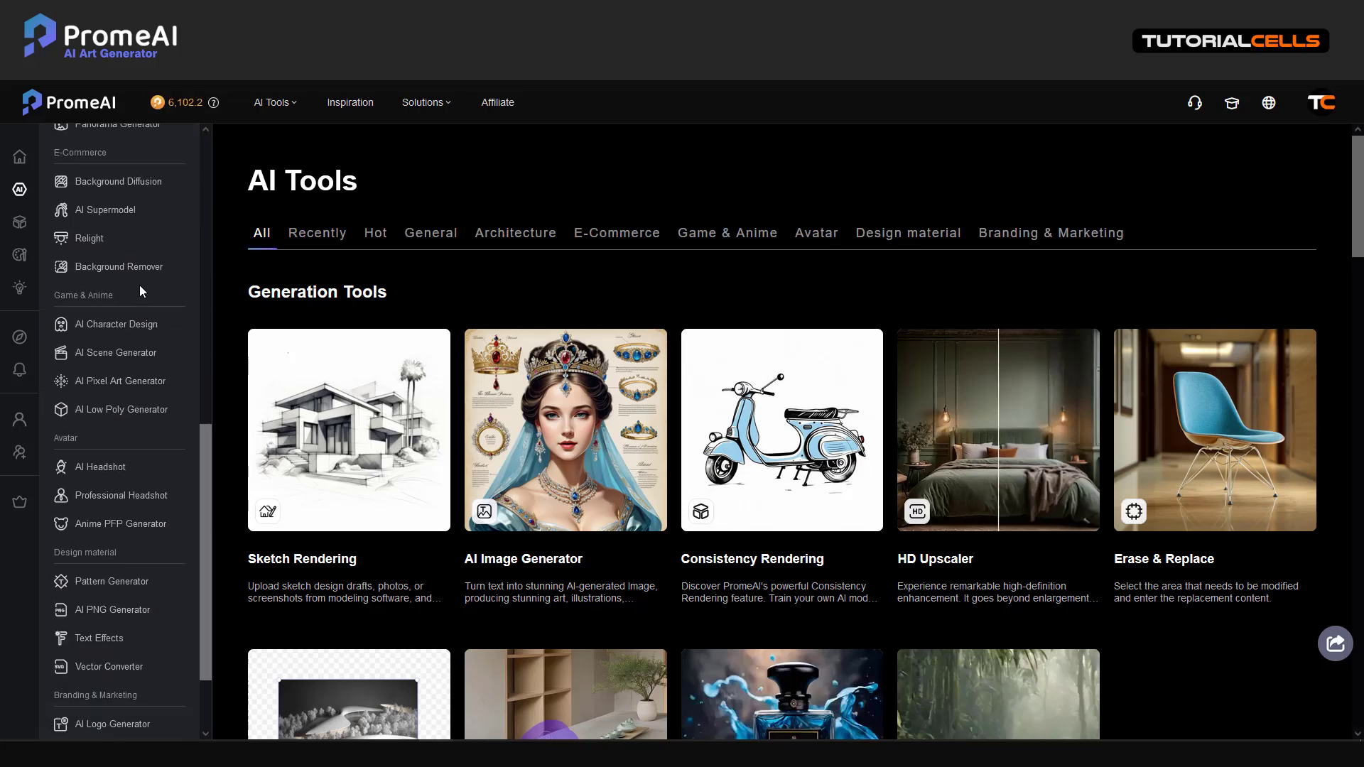
scroll(139, 284, "up", 9)
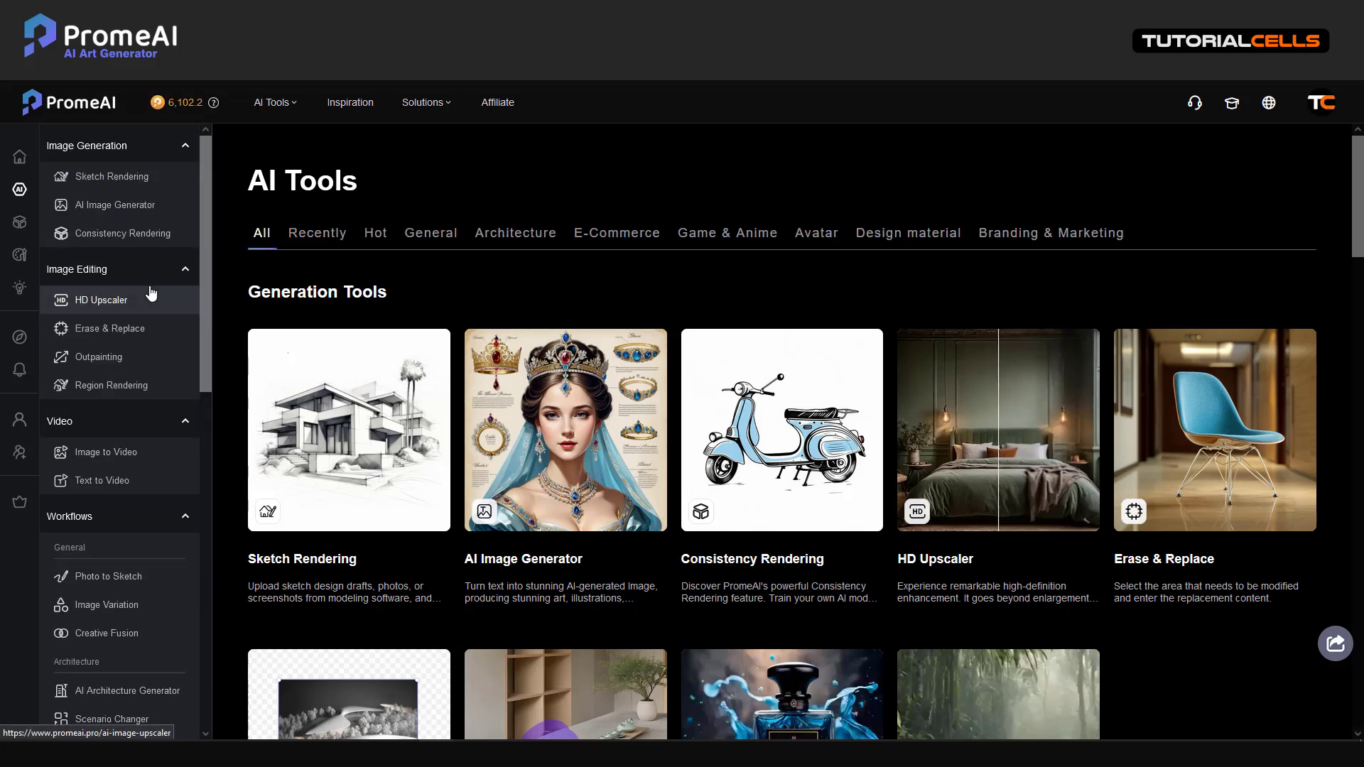
scroll(151, 295, "down", 10)
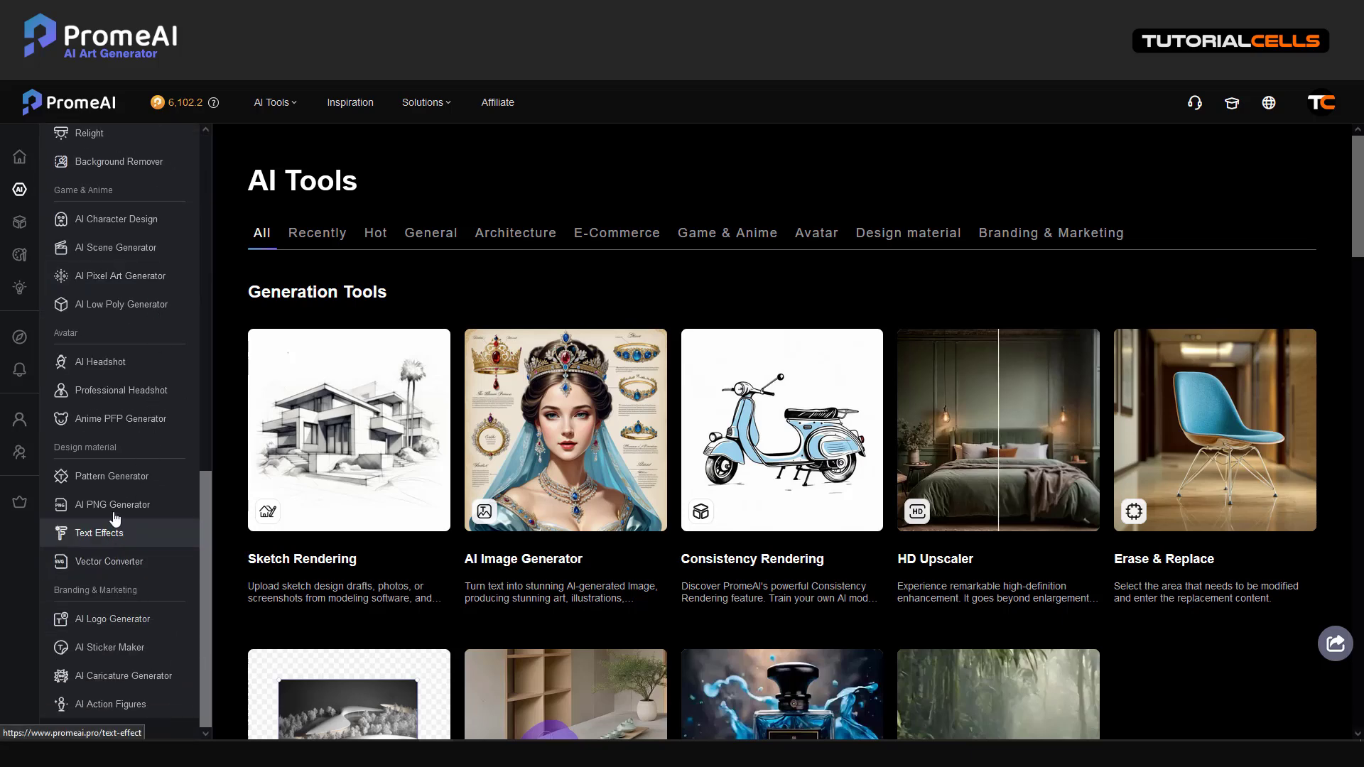
left_click(118, 480)
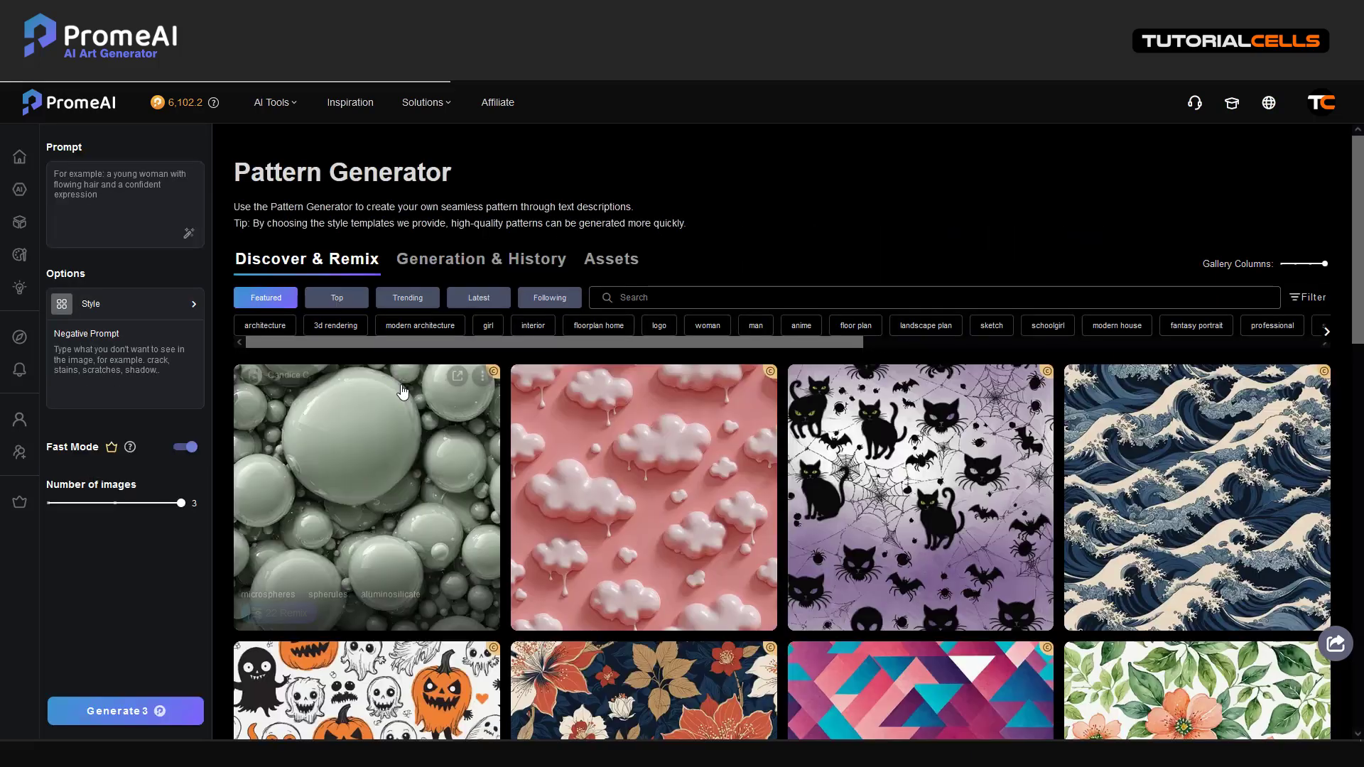
Browse the featured pattern gallery and remix the Halloween pattern with ghosts and pumpkins.
scroll(692, 442, "down", 3)
scroll(692, 442, "down", 10)
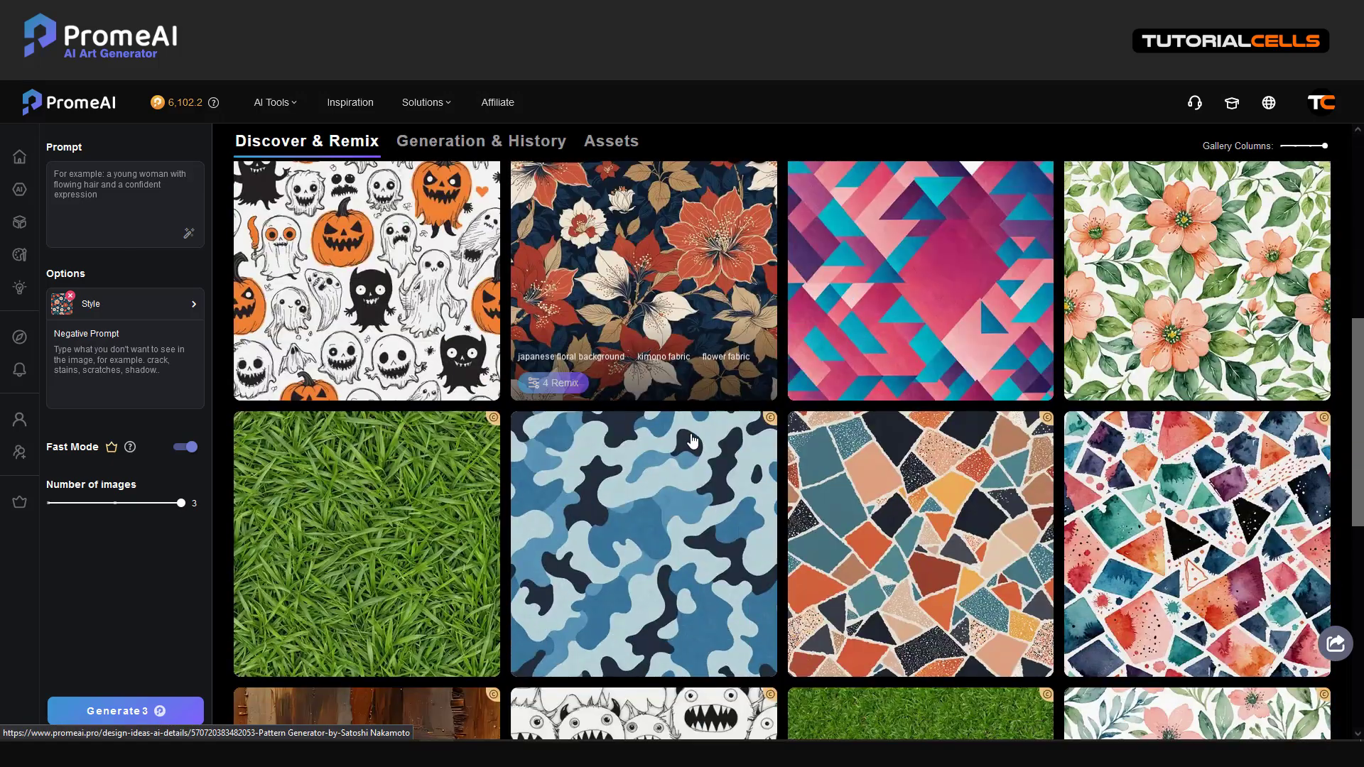
scroll(689, 438, "down", 7)
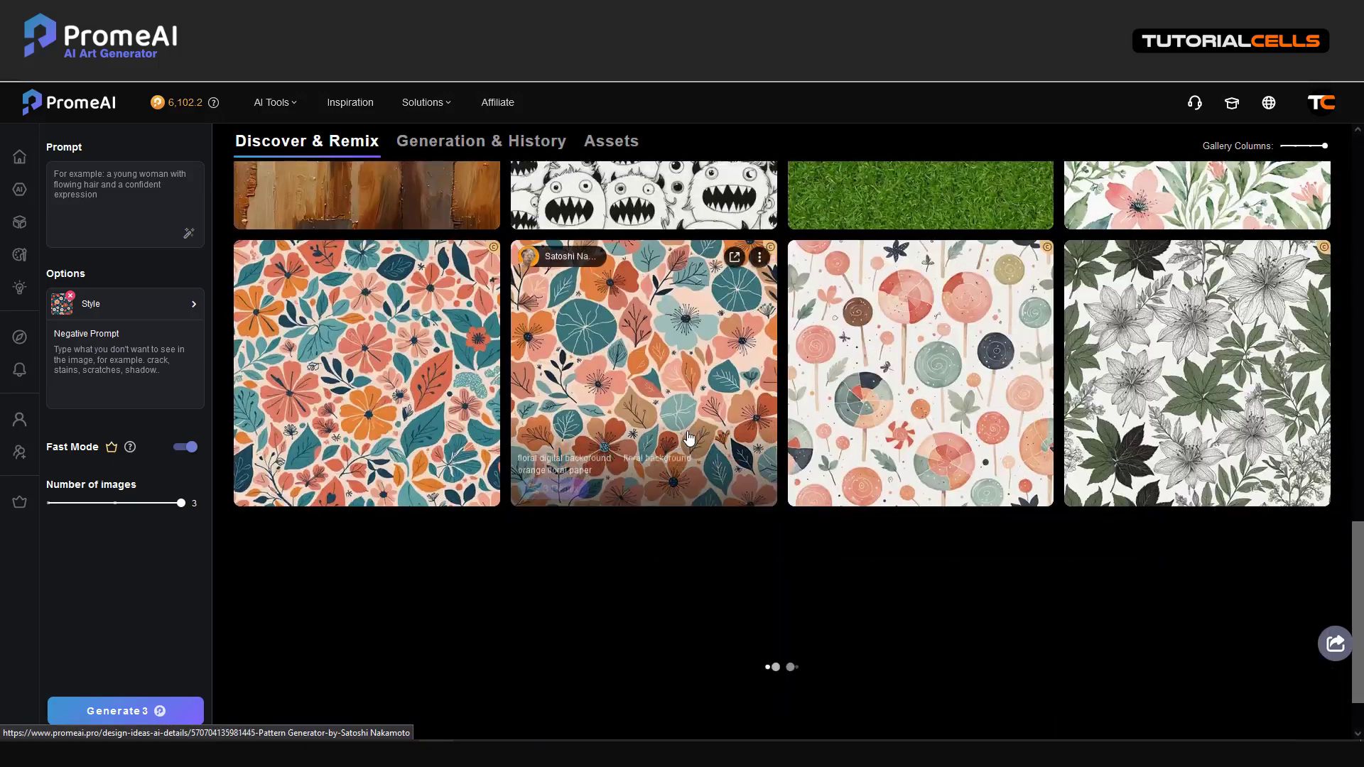
scroll(689, 439, "up", 15)
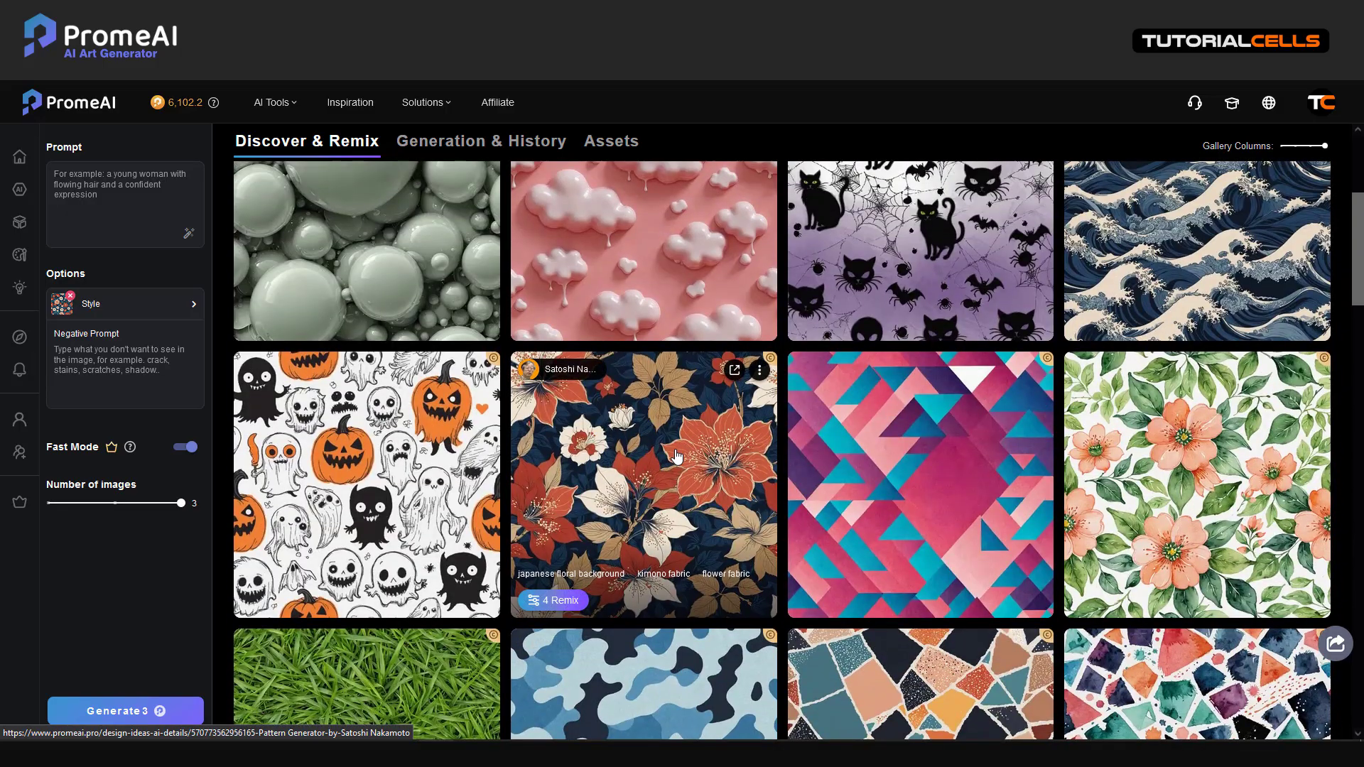
scroll(682, 448, "up", 4)
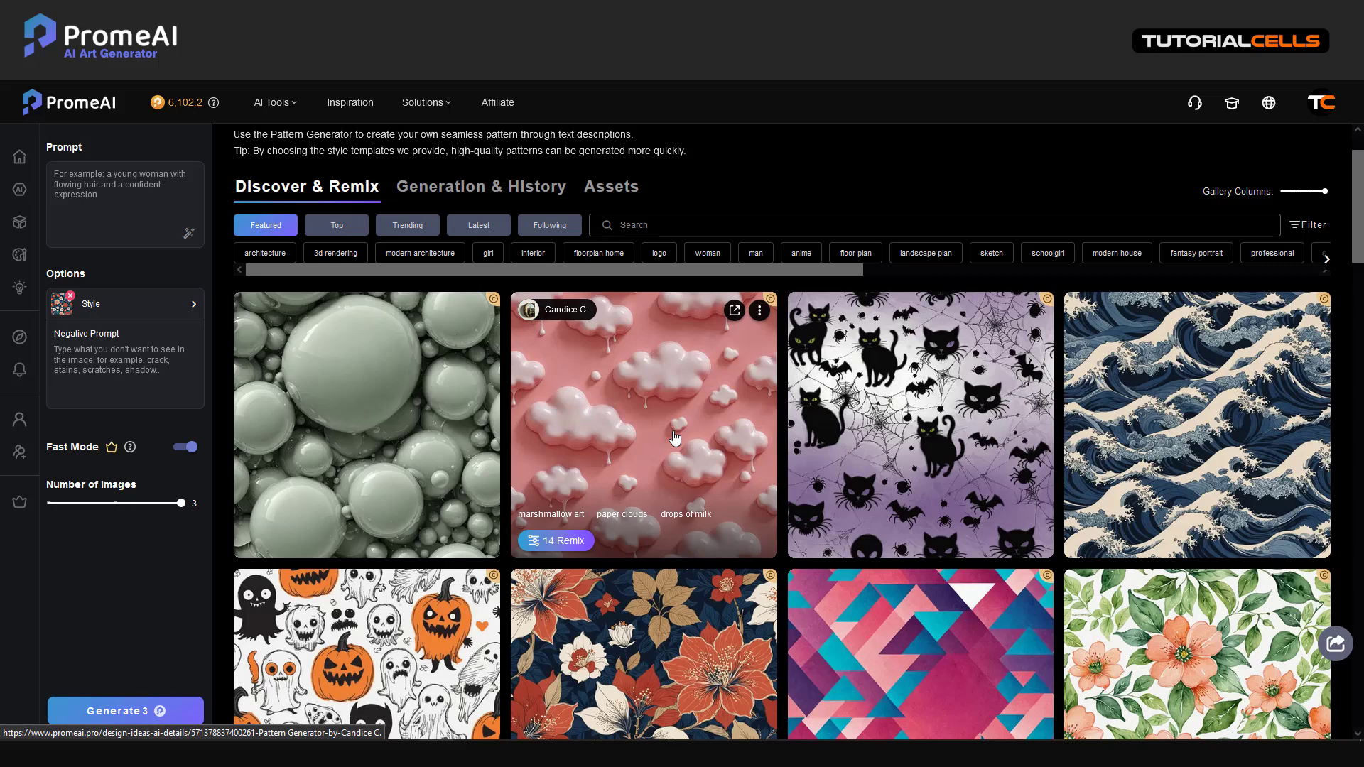
scroll(675, 438, "down", 4)
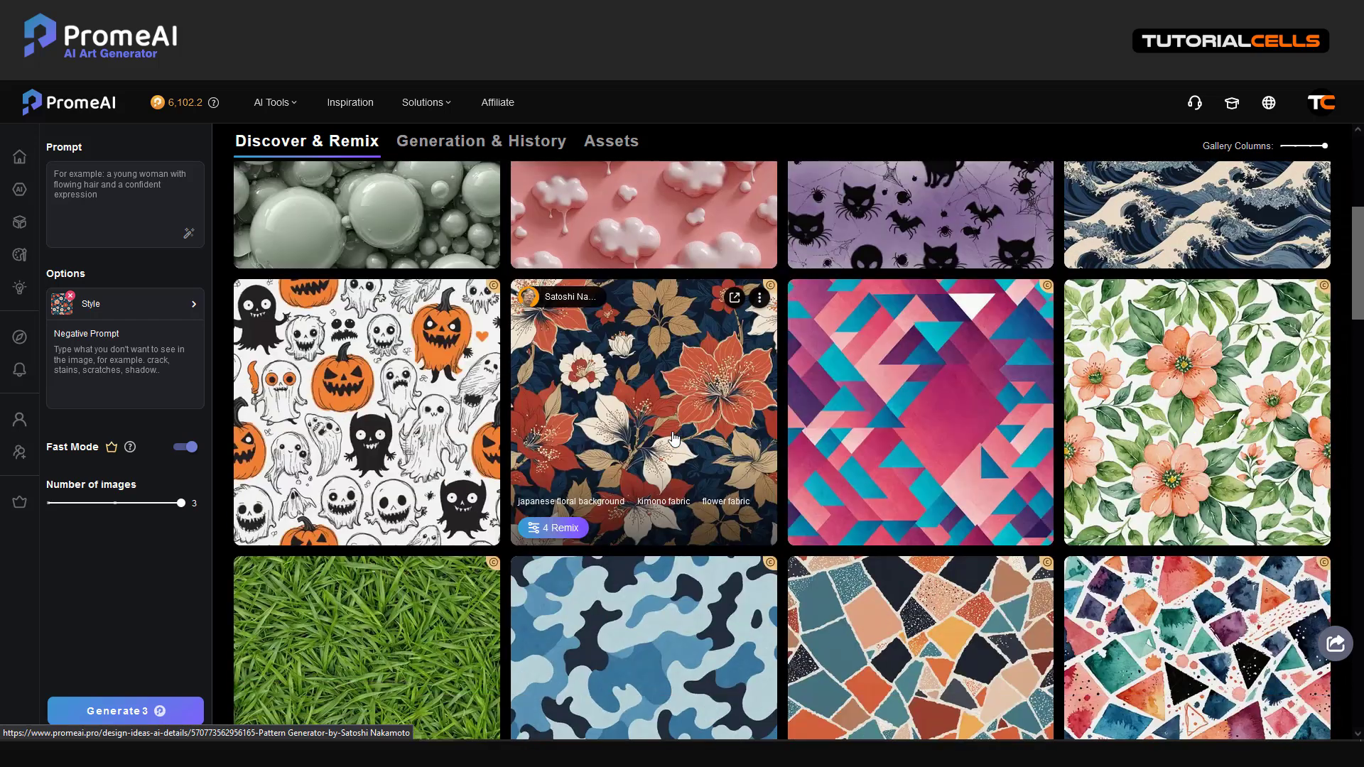
left_click(381, 420)
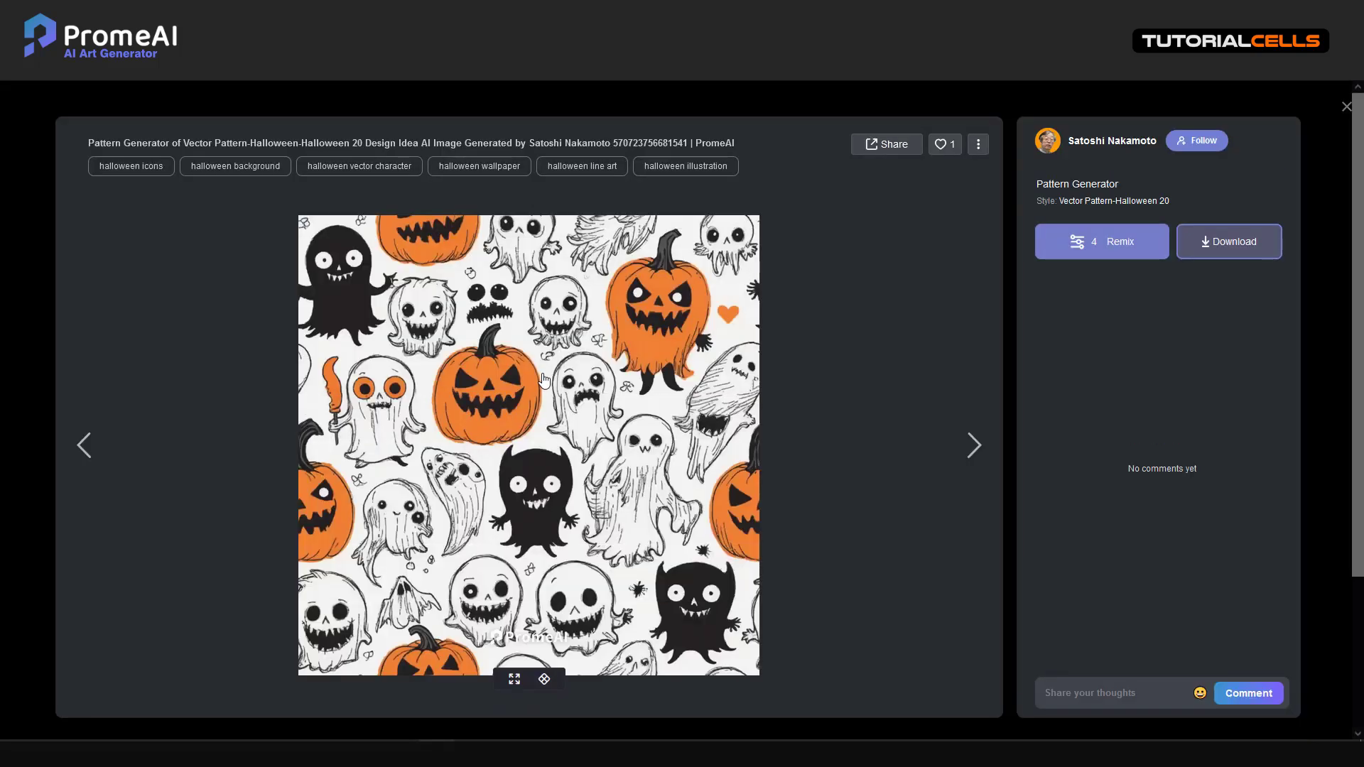
left_click(1074, 245)
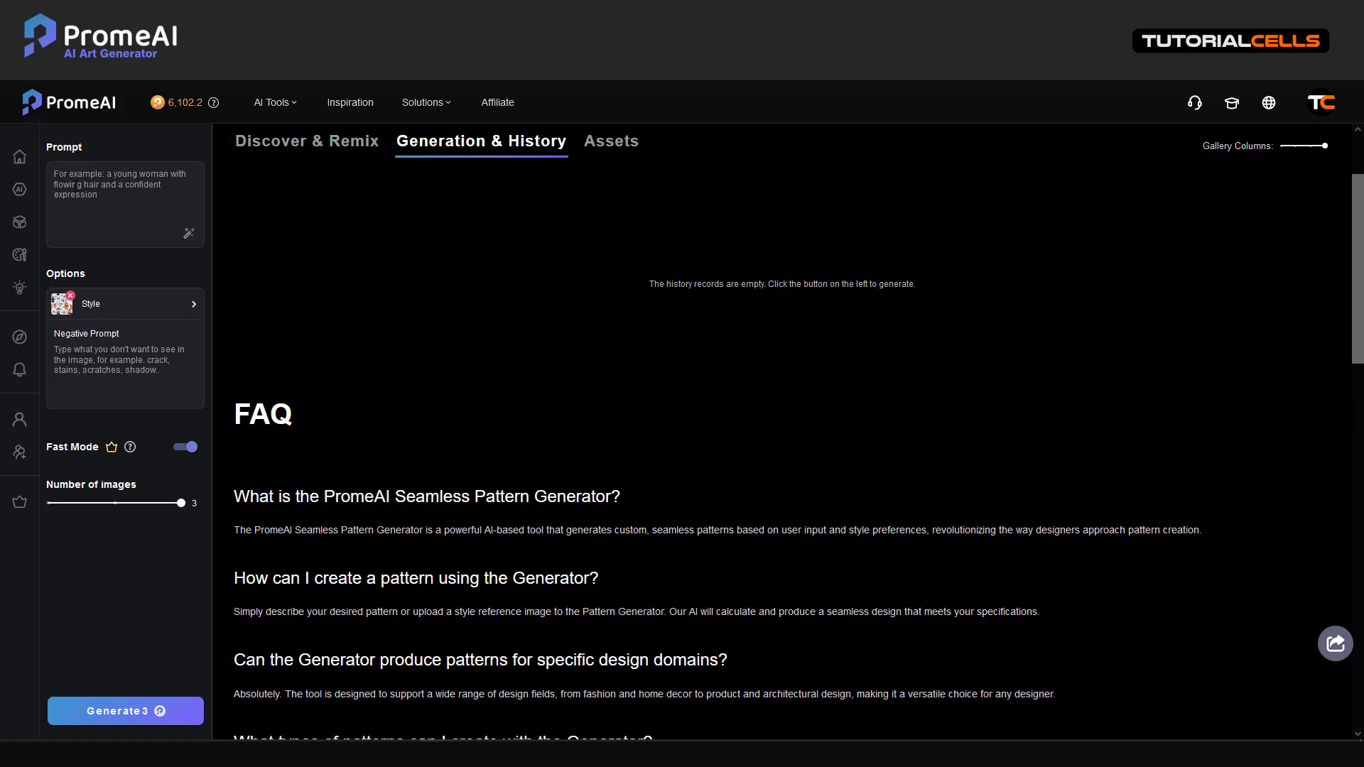
Generate three seamless patterns in the remixed style from the prompt "red flower".
scroll(477, 253, "up", 1)
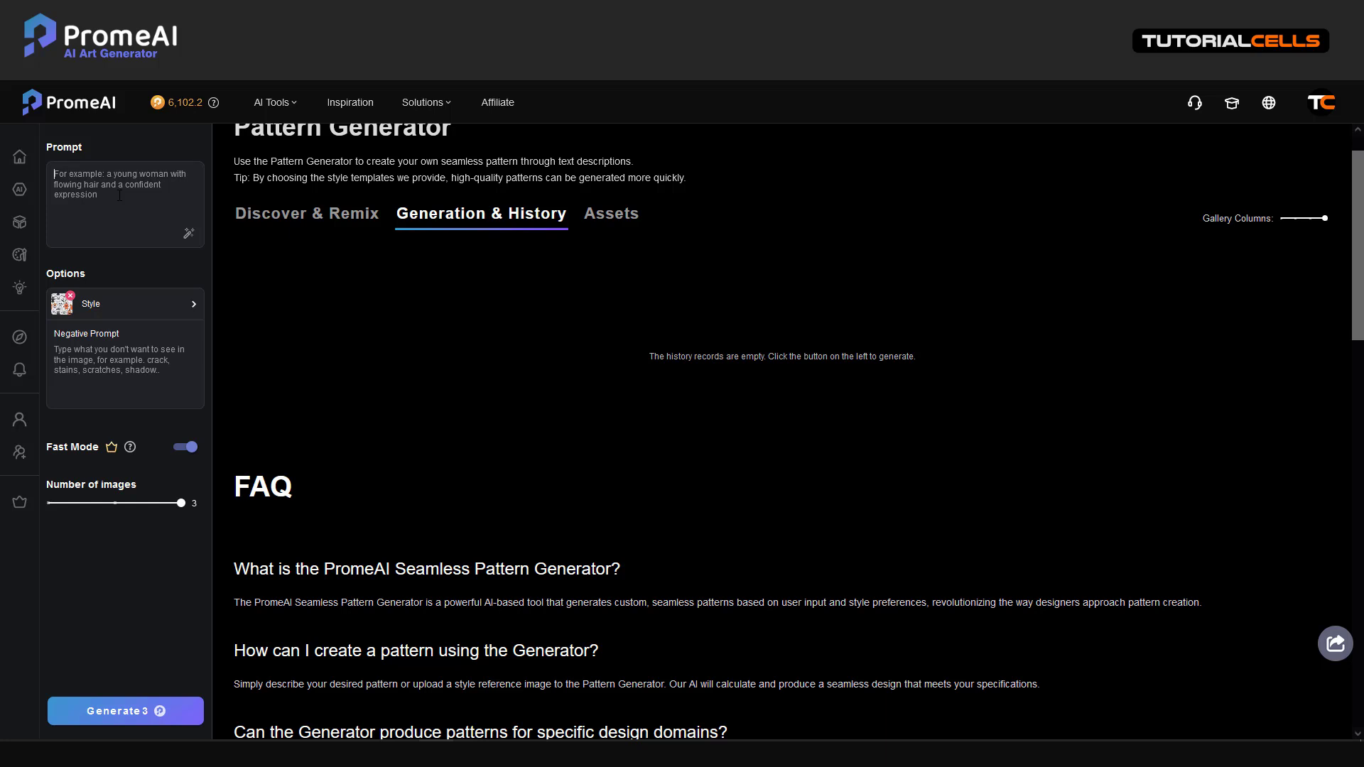
type("red flower")
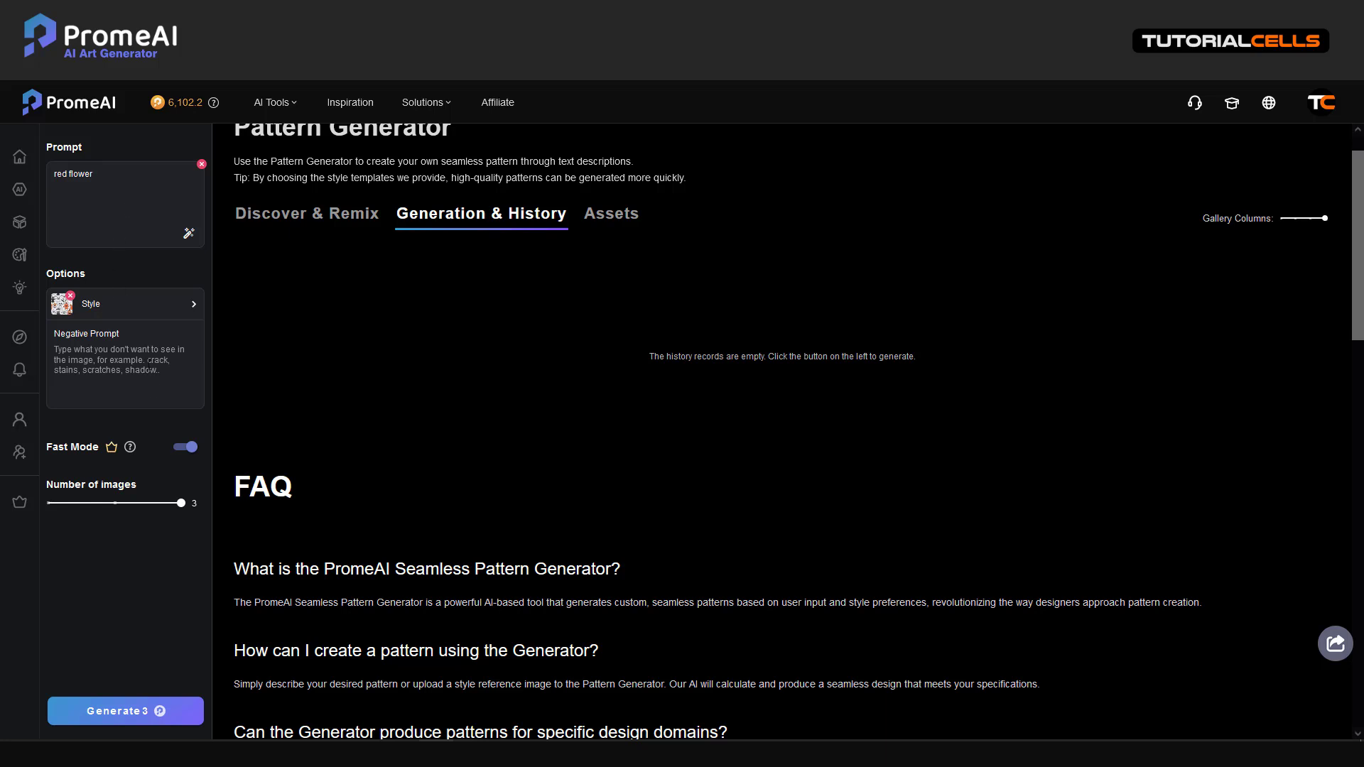
left_click(131, 712)
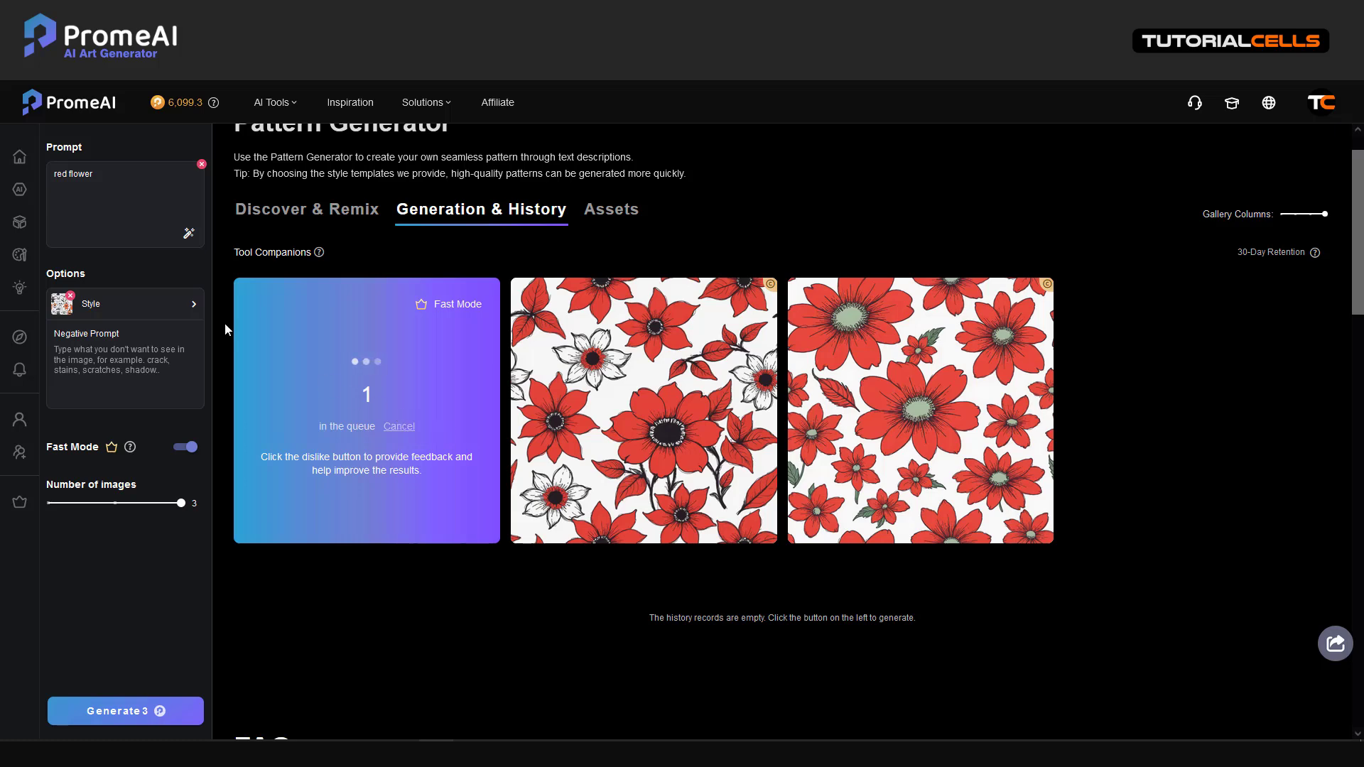
Set the pattern style to the Realistic Material template Bric 51 and clear the "red flower" prompt.
left_click(103, 309)
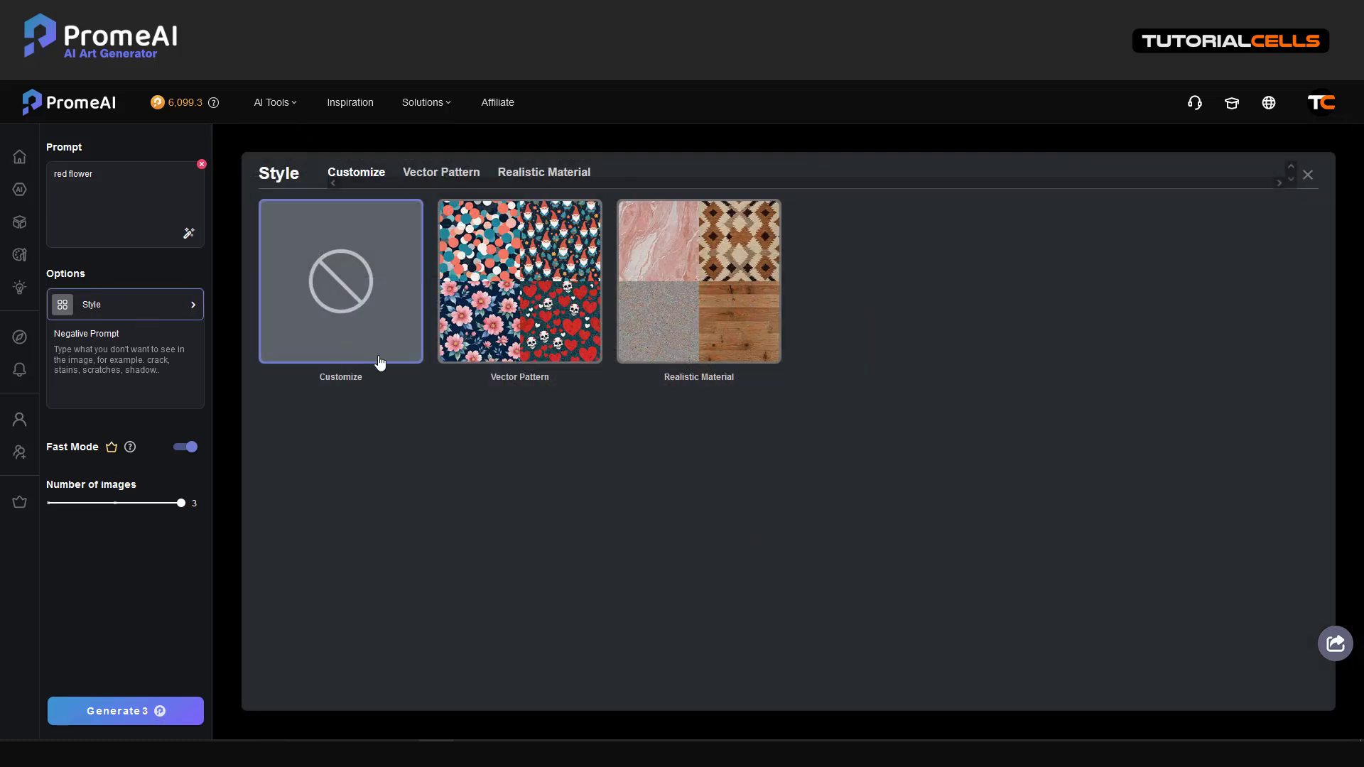
left_click(677, 328)
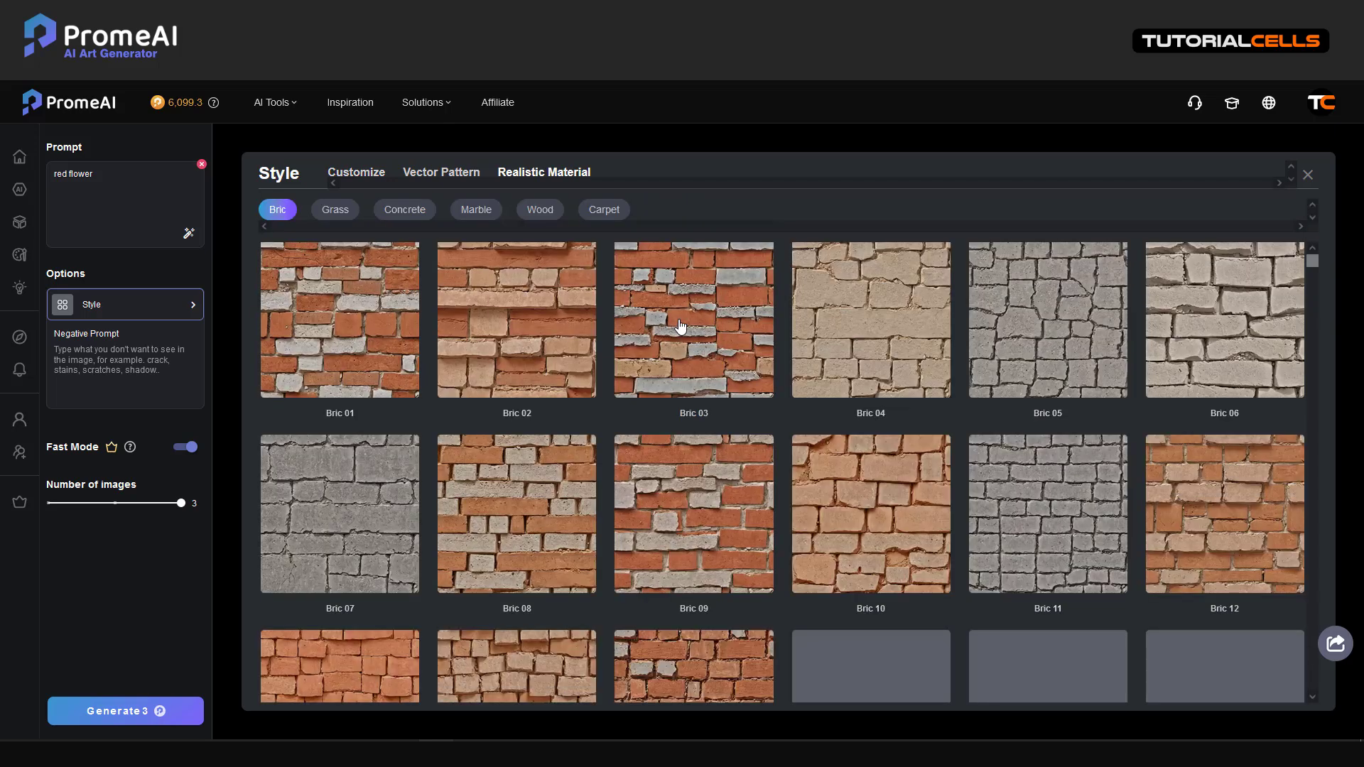
scroll(680, 327, "down", 10)
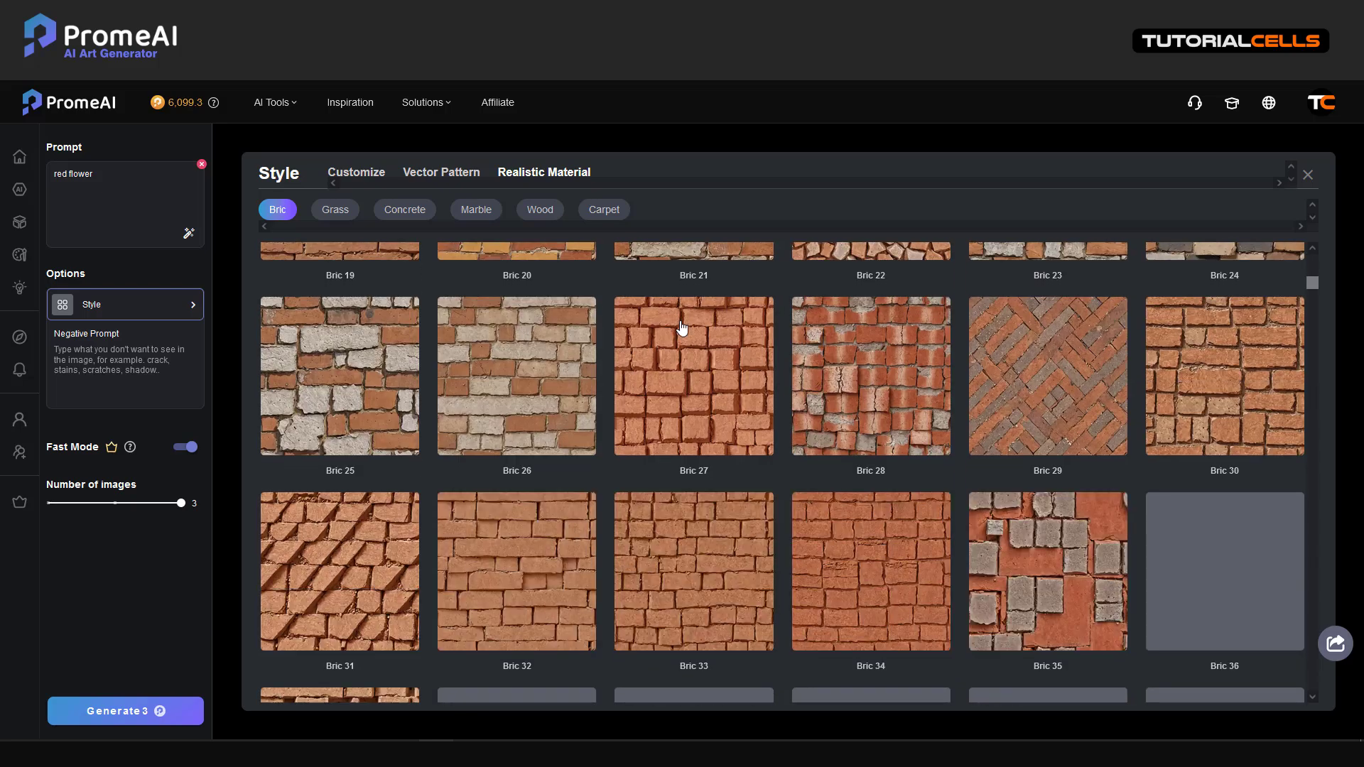
scroll(680, 327, "down", 3)
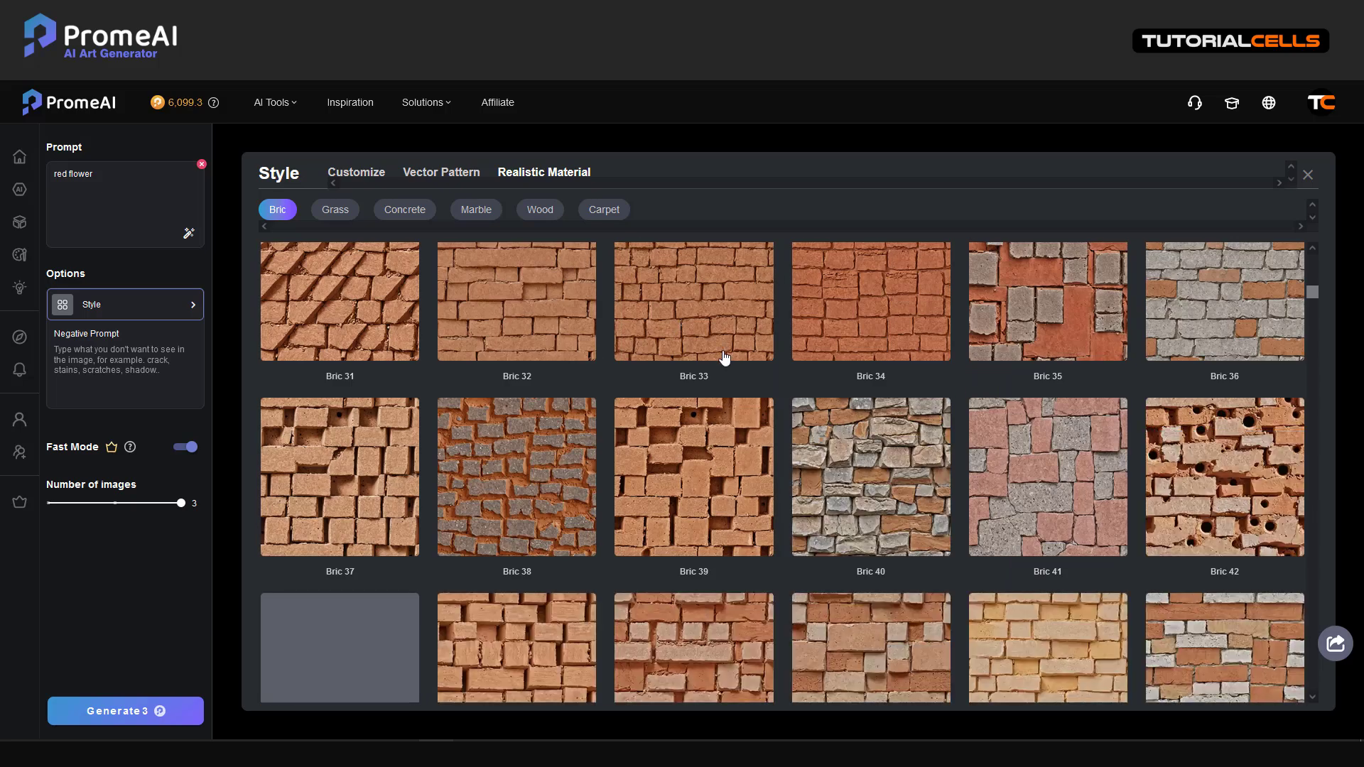
scroll(843, 424, "down", 3)
scroll(842, 424, "down", 4)
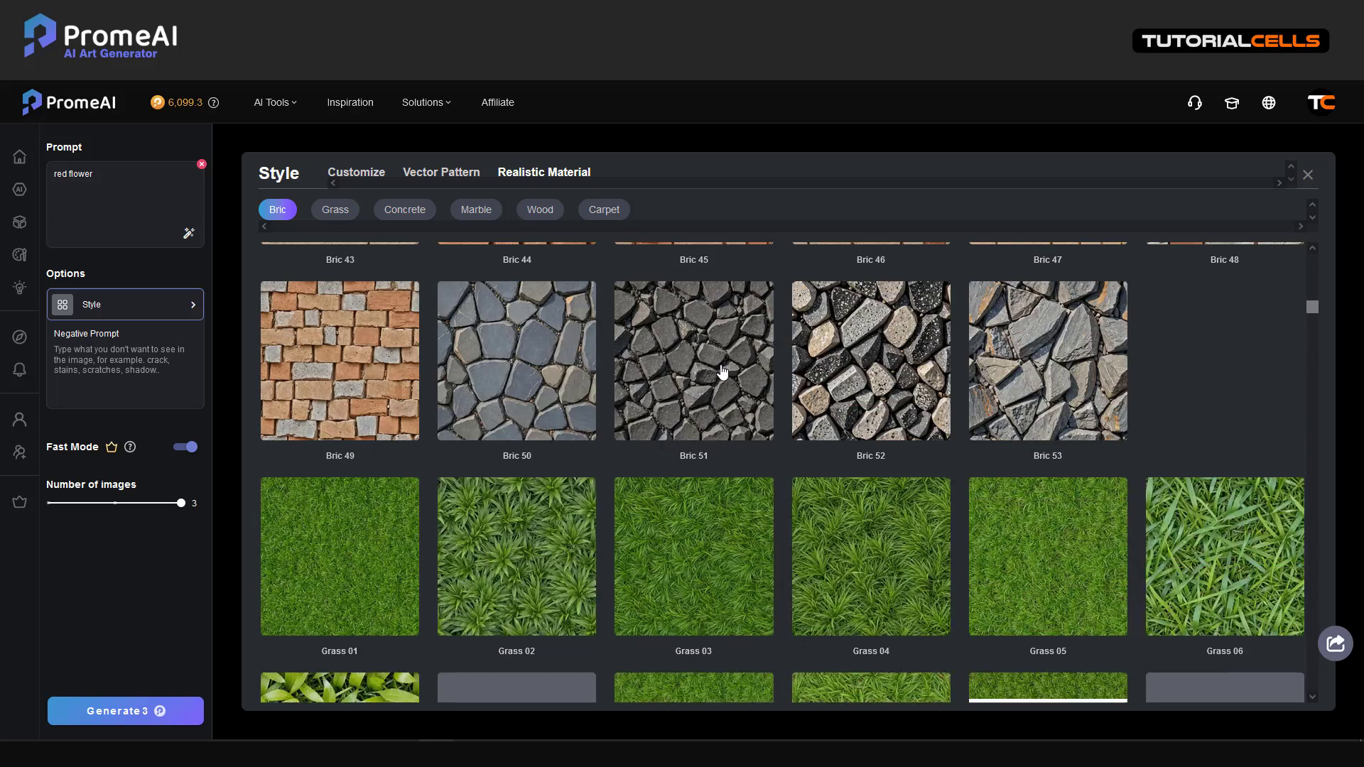
left_click(722, 371)
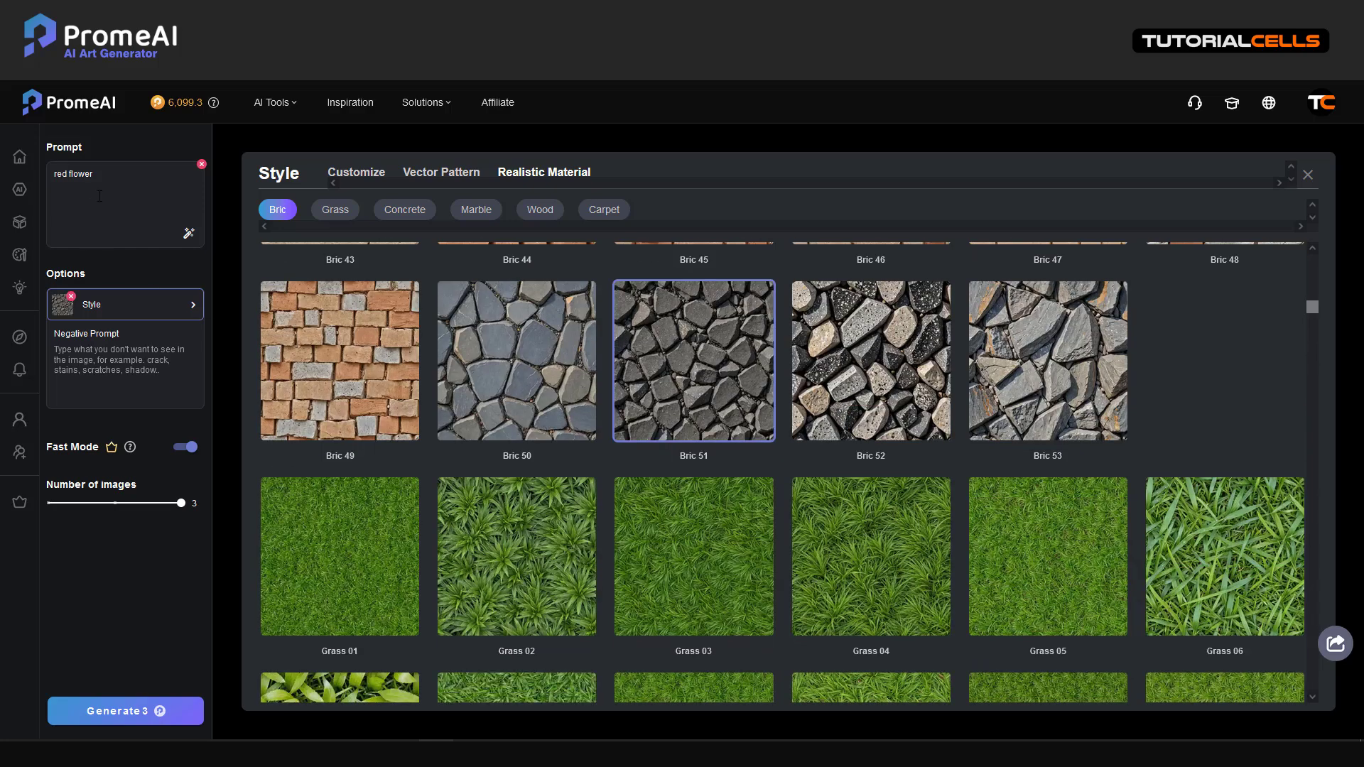
left_click(202, 167)
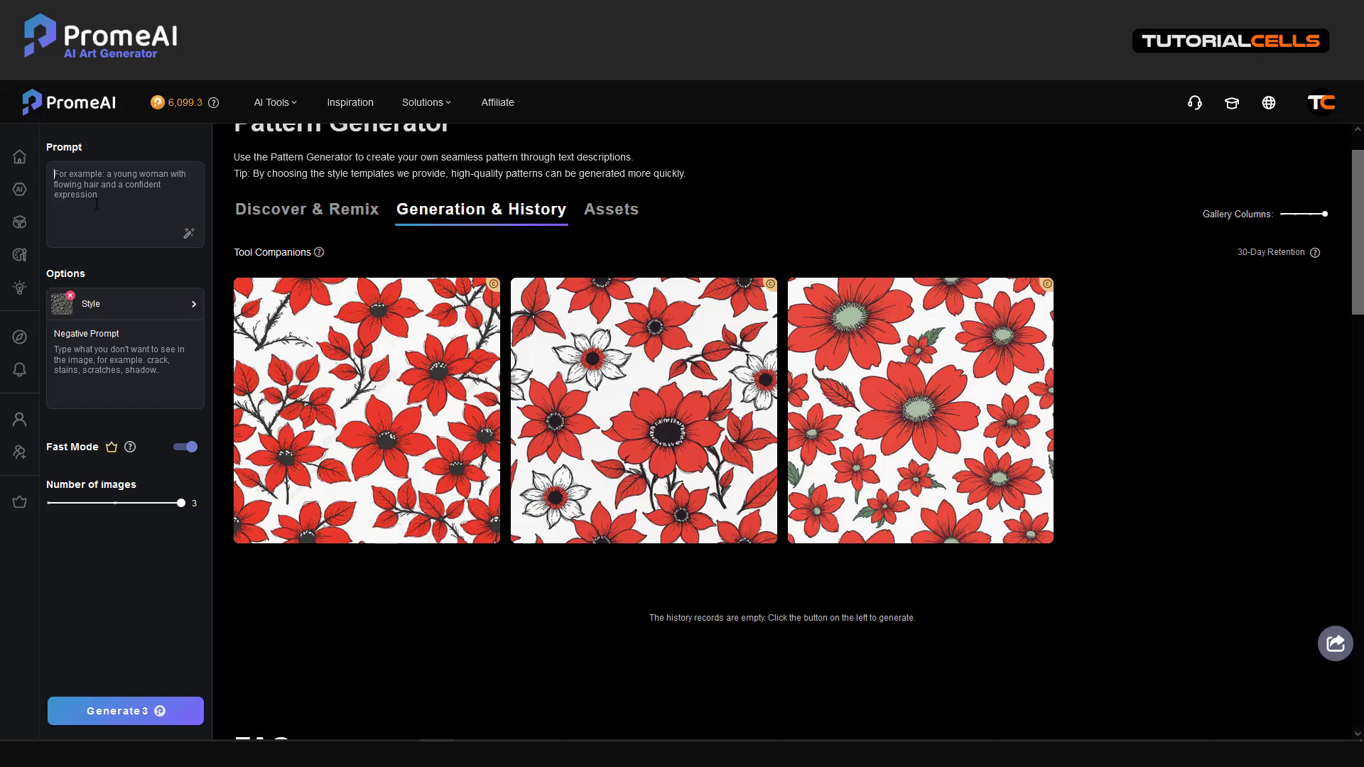
Generate three patterns in the Bric 51 style with an empty prompt and look at the edit options of a red flower pattern.
left_click(112, 706)
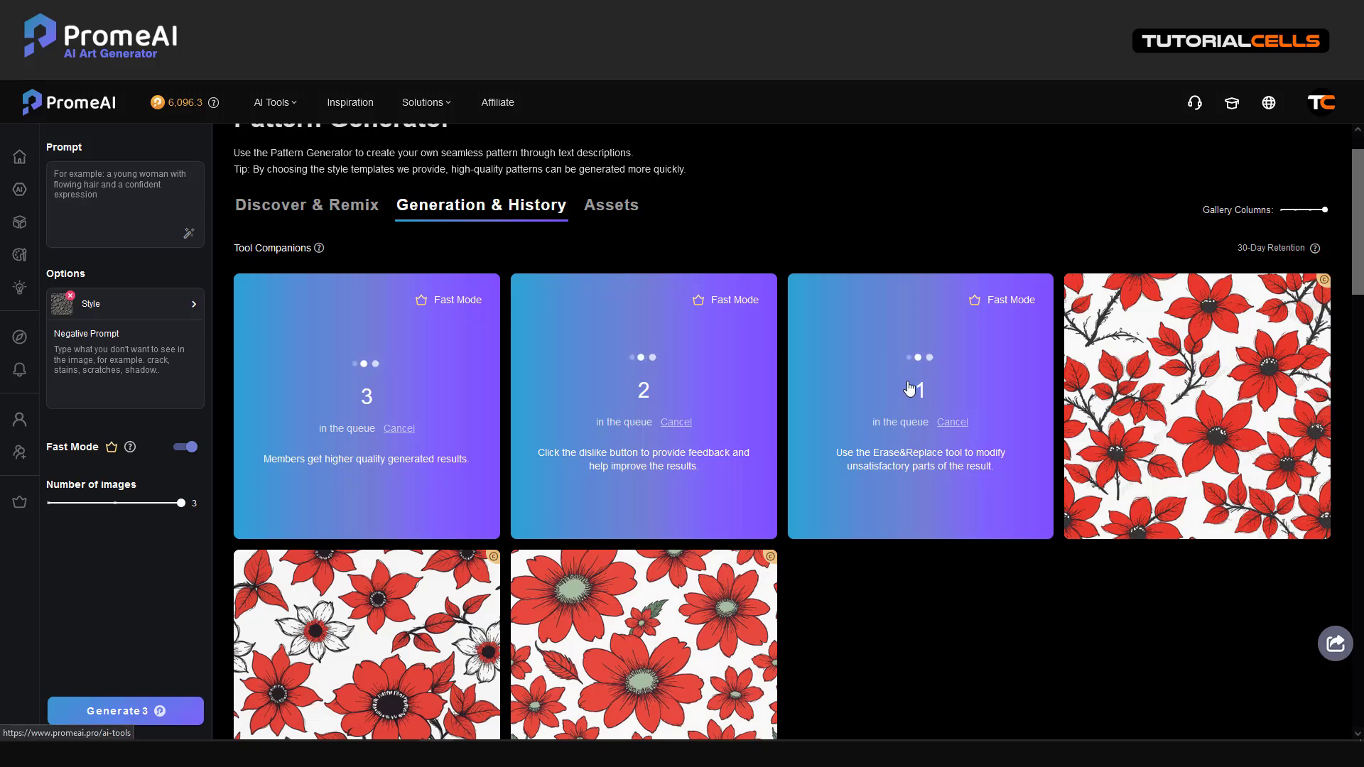
scroll(981, 391, "down", 1)
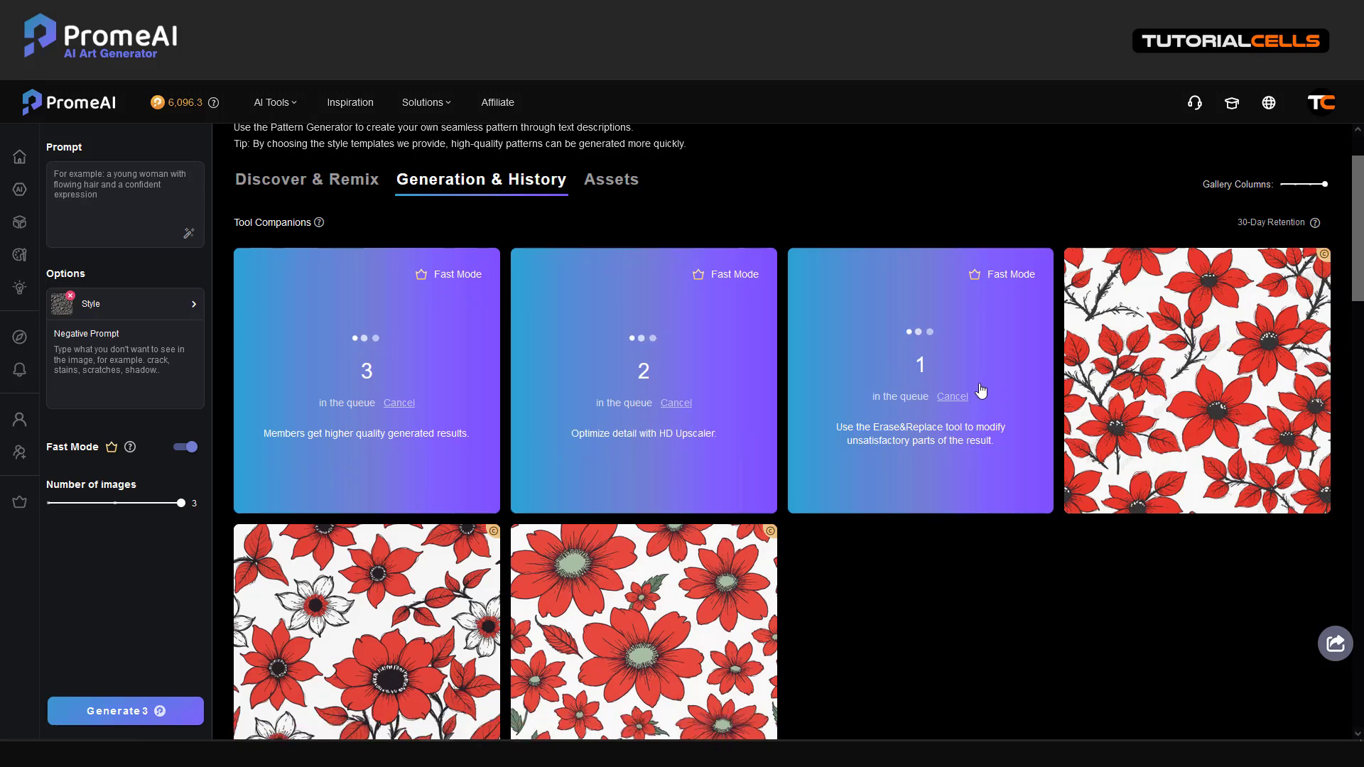
scroll(981, 391, "down", 3)
mouse_move(409, 495)
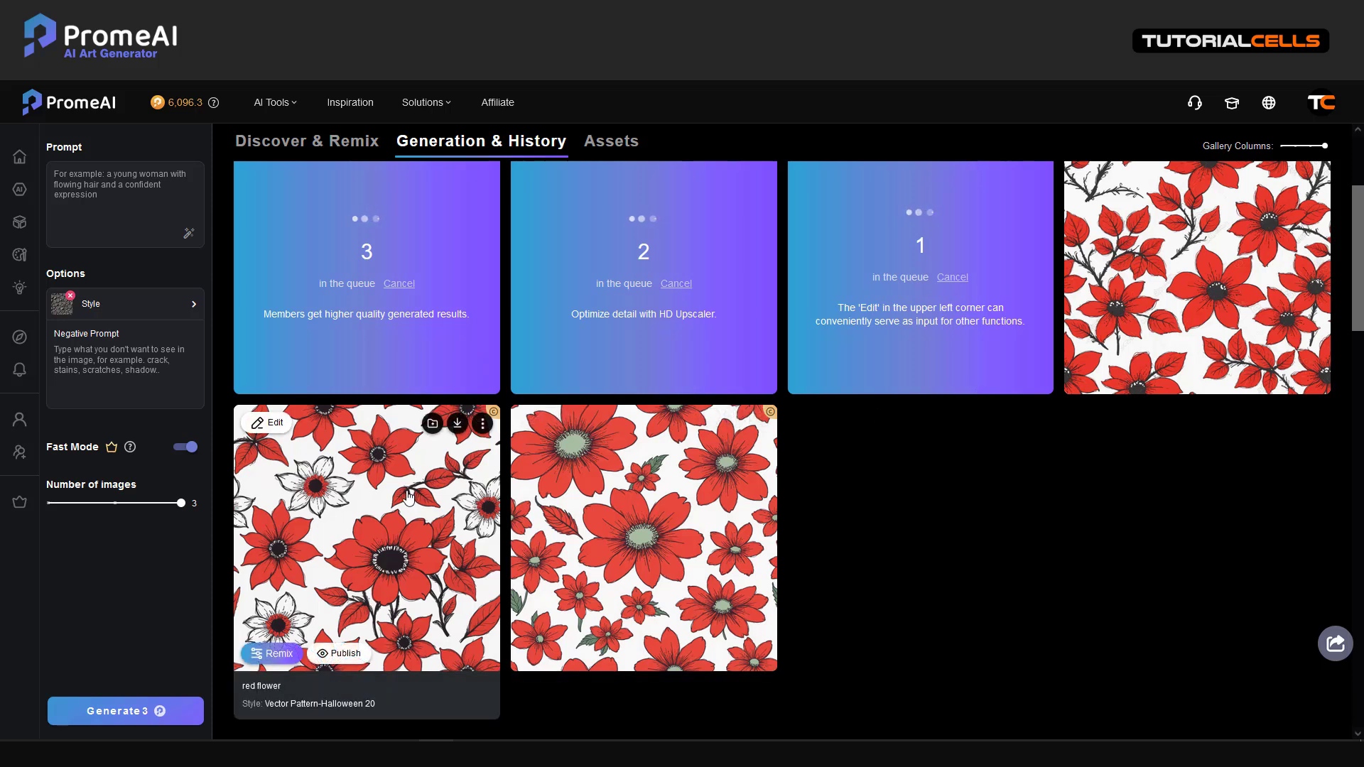
left_click(271, 424)
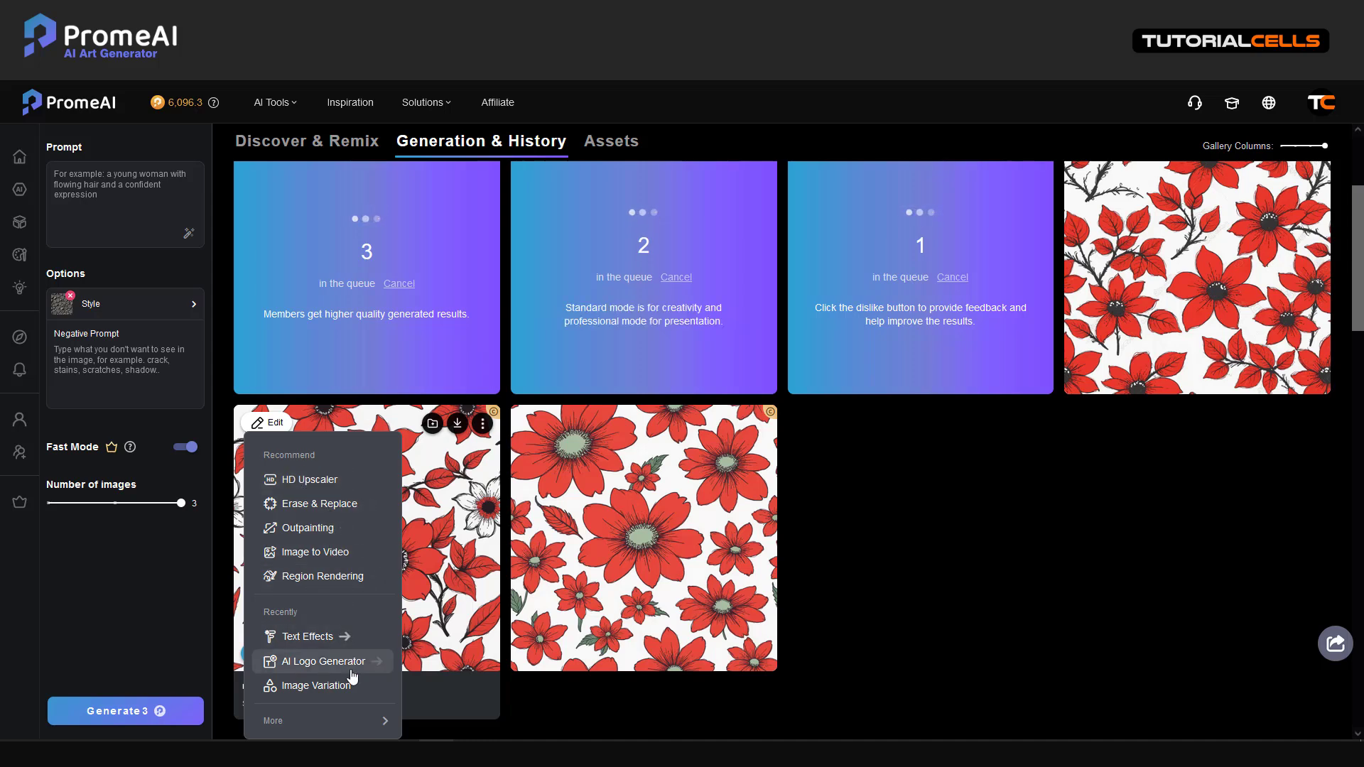
scroll(979, 560, "up", 3)
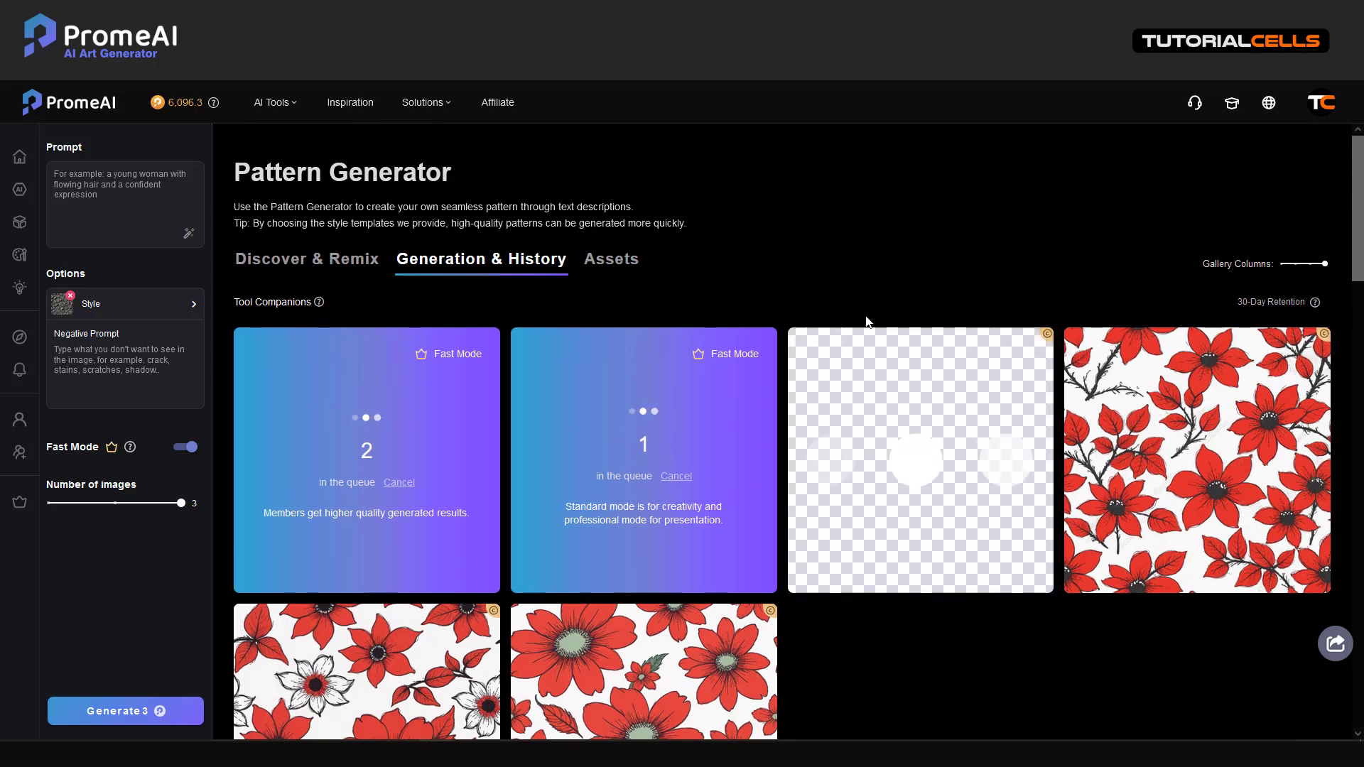
Download the full 1280 x 1280 version of the red flower pattern with thorny branches.
mouse_move(850, 417)
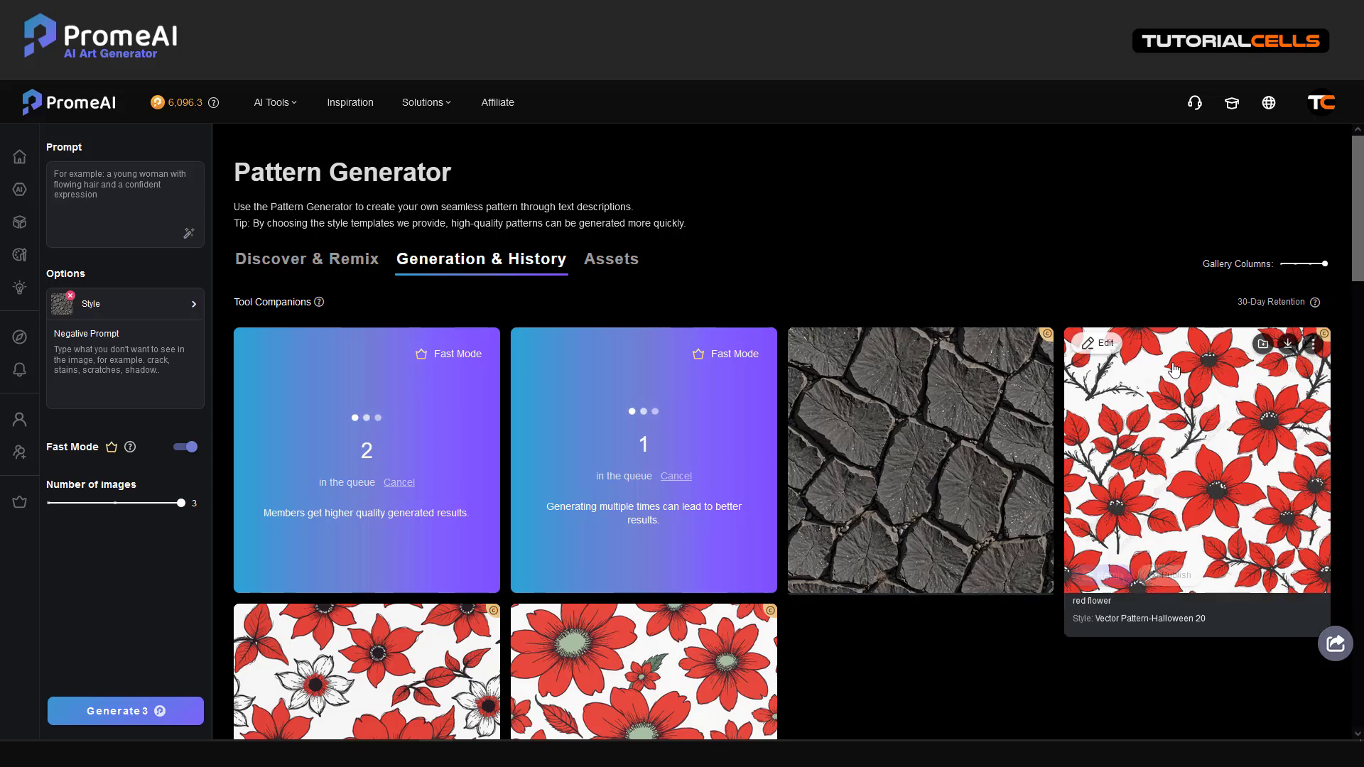
left_click(1289, 347)
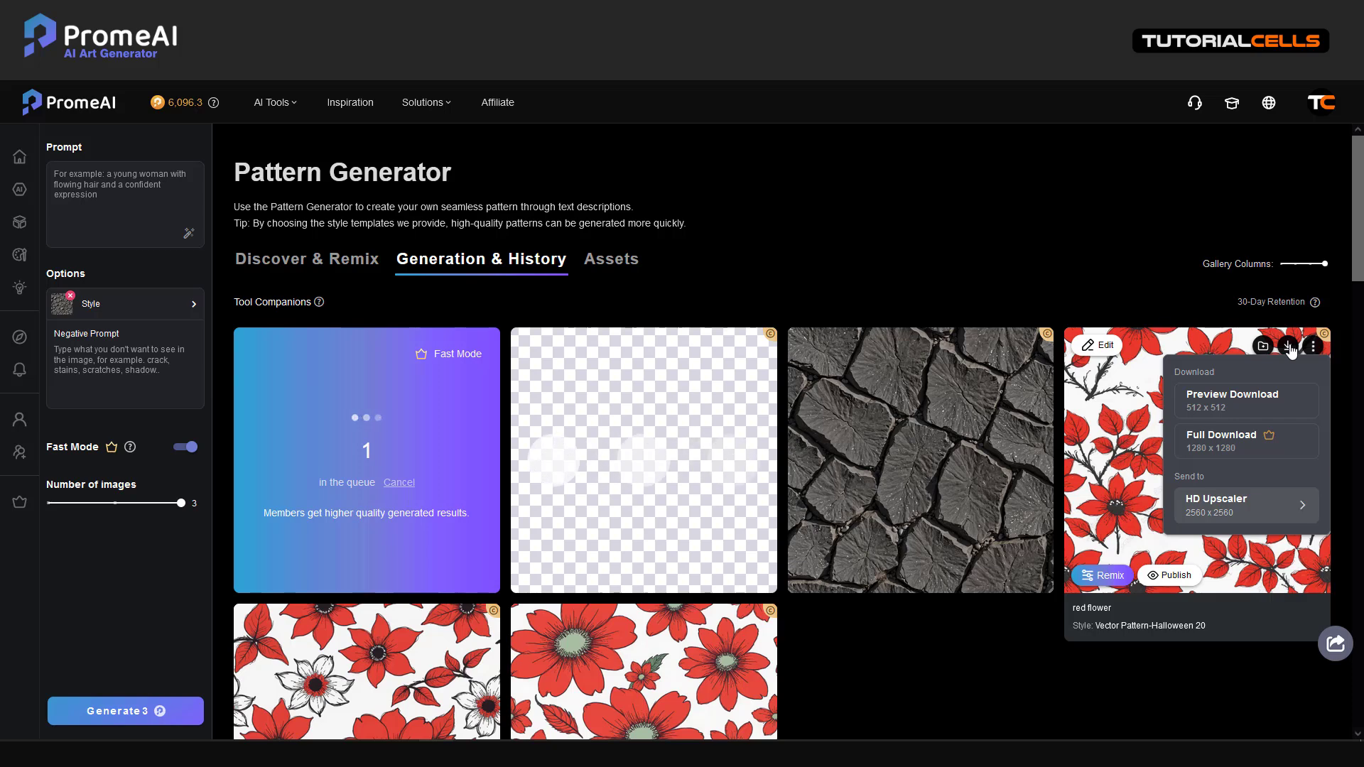
left_click(1251, 442)
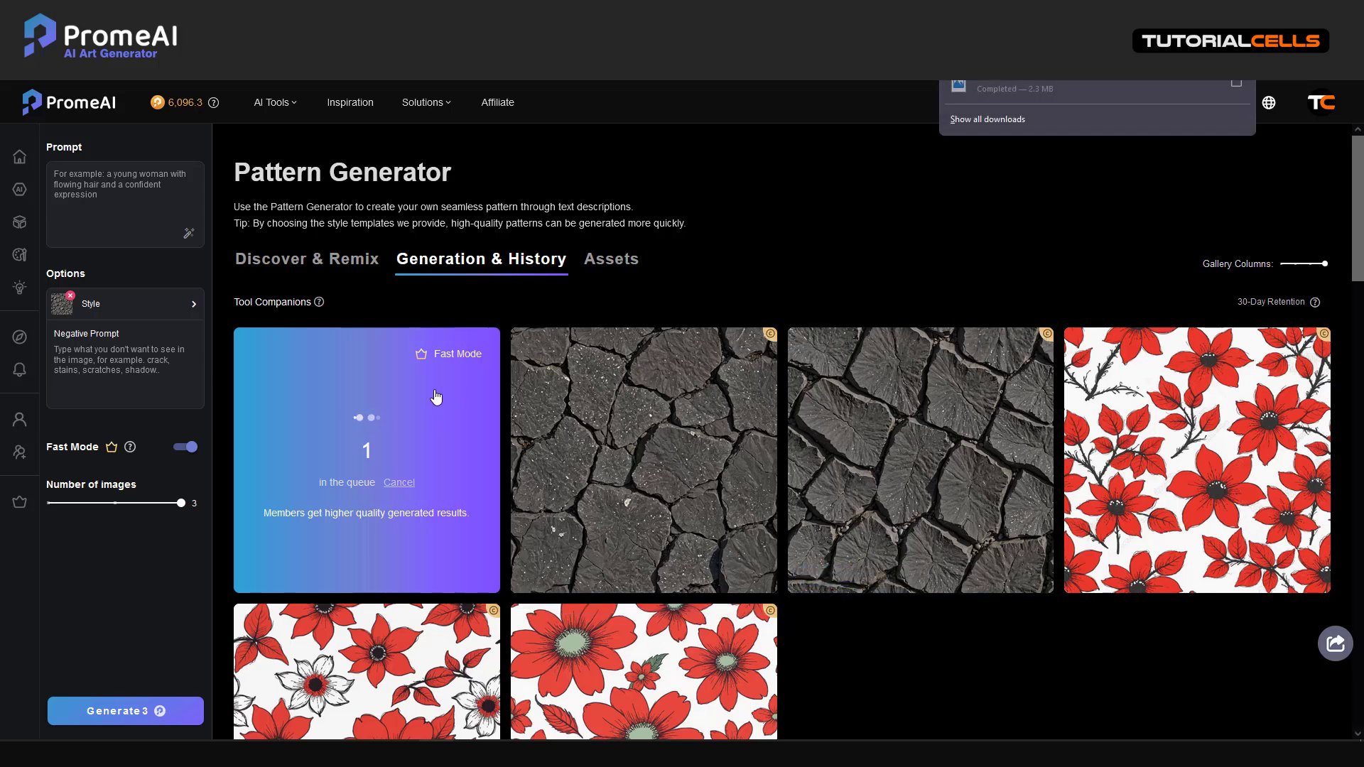
left_click(953, 254)
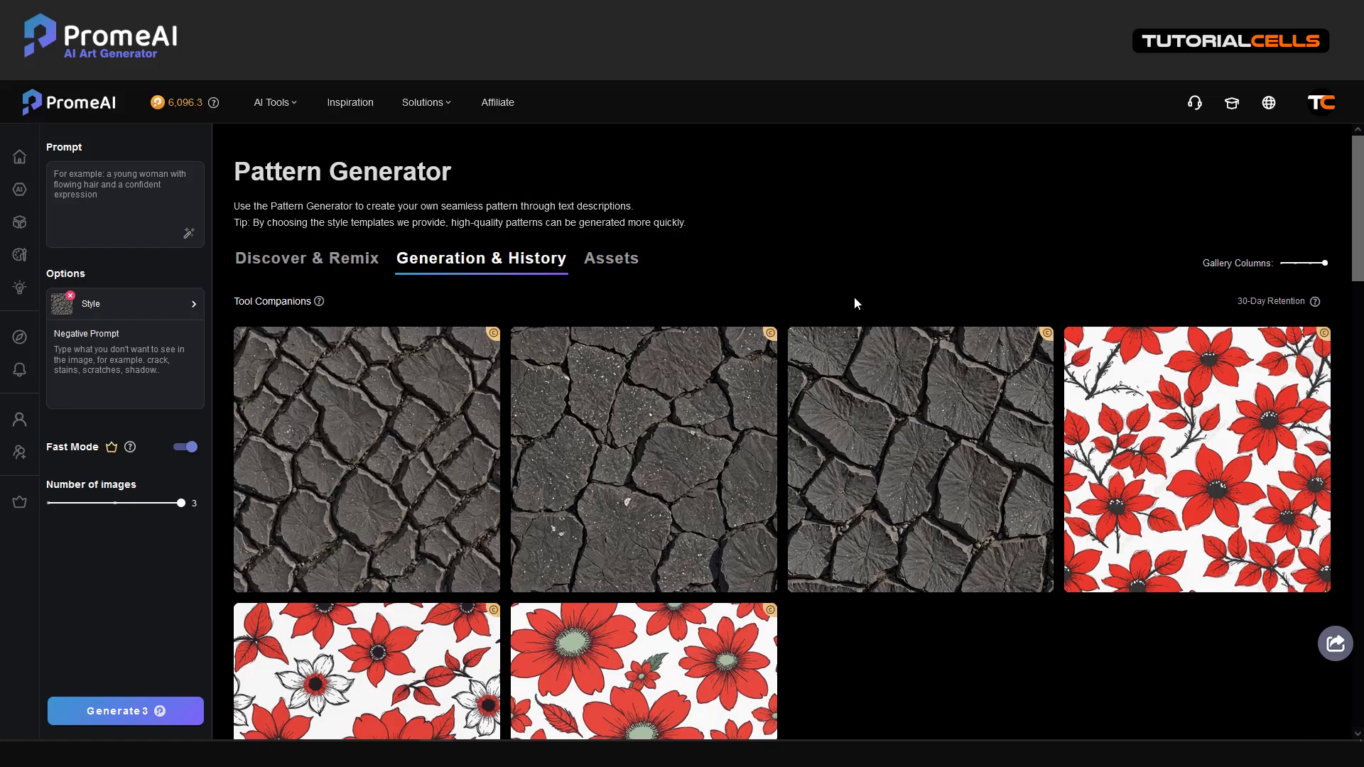
scroll(854, 297, "down", 4)
scroll(853, 296, "up", 4)
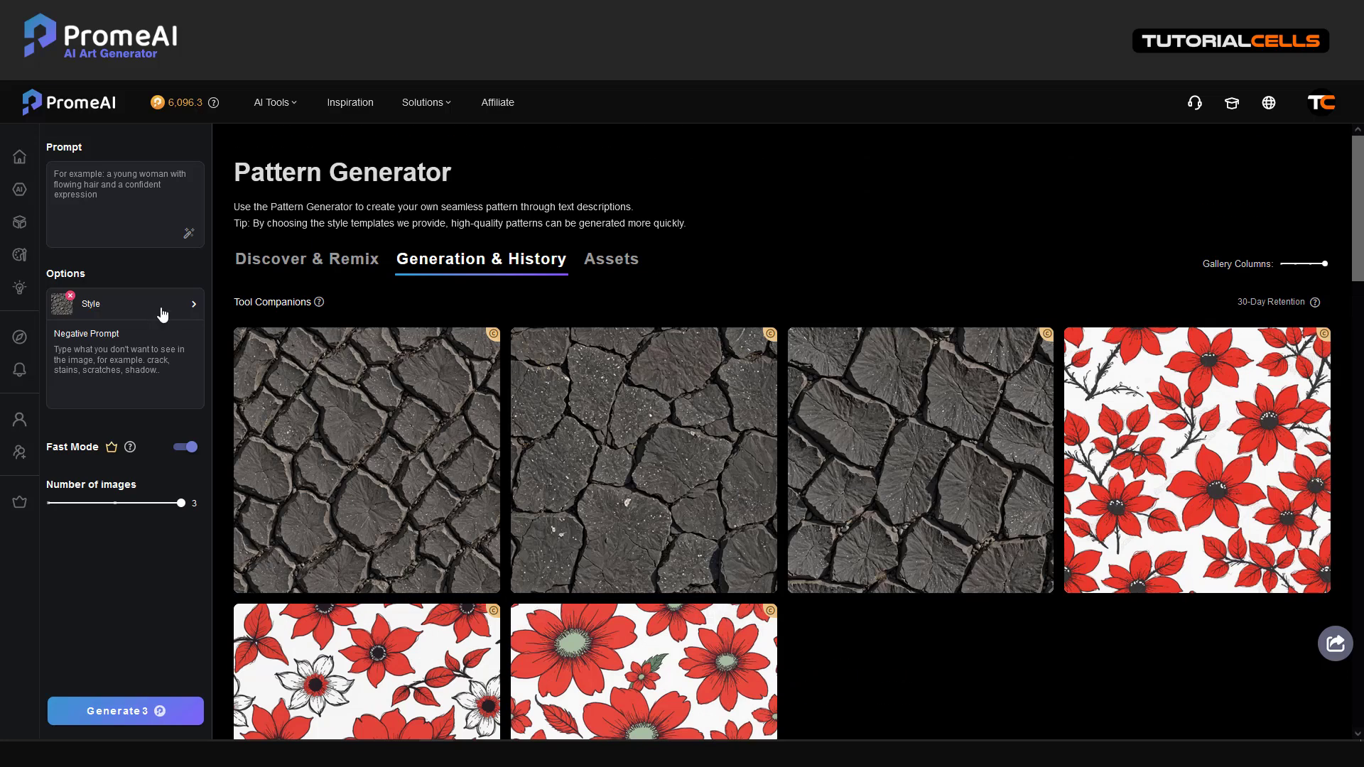
Browse the Realistic Material templates for carpet, marble and wood and set the pattern style to Wood 19.
left_click(163, 313)
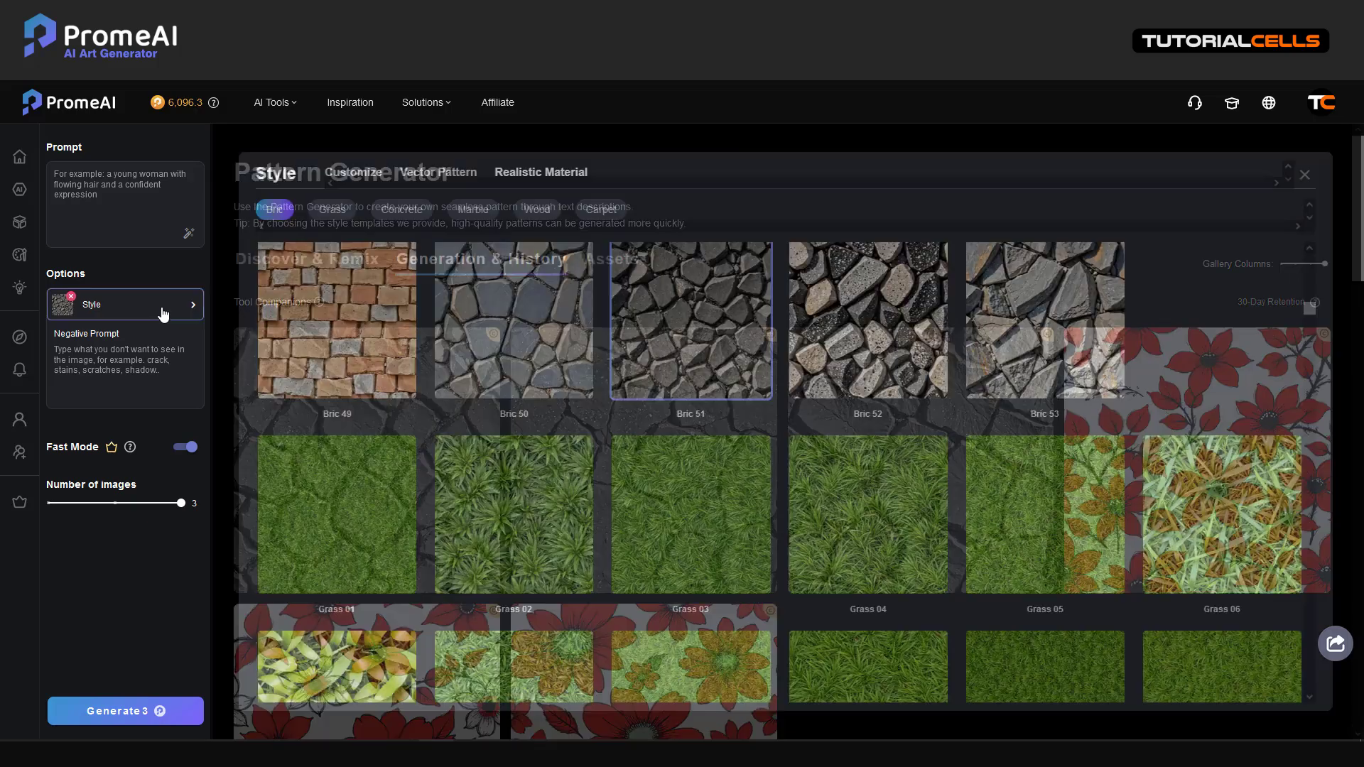
left_click(558, 220)
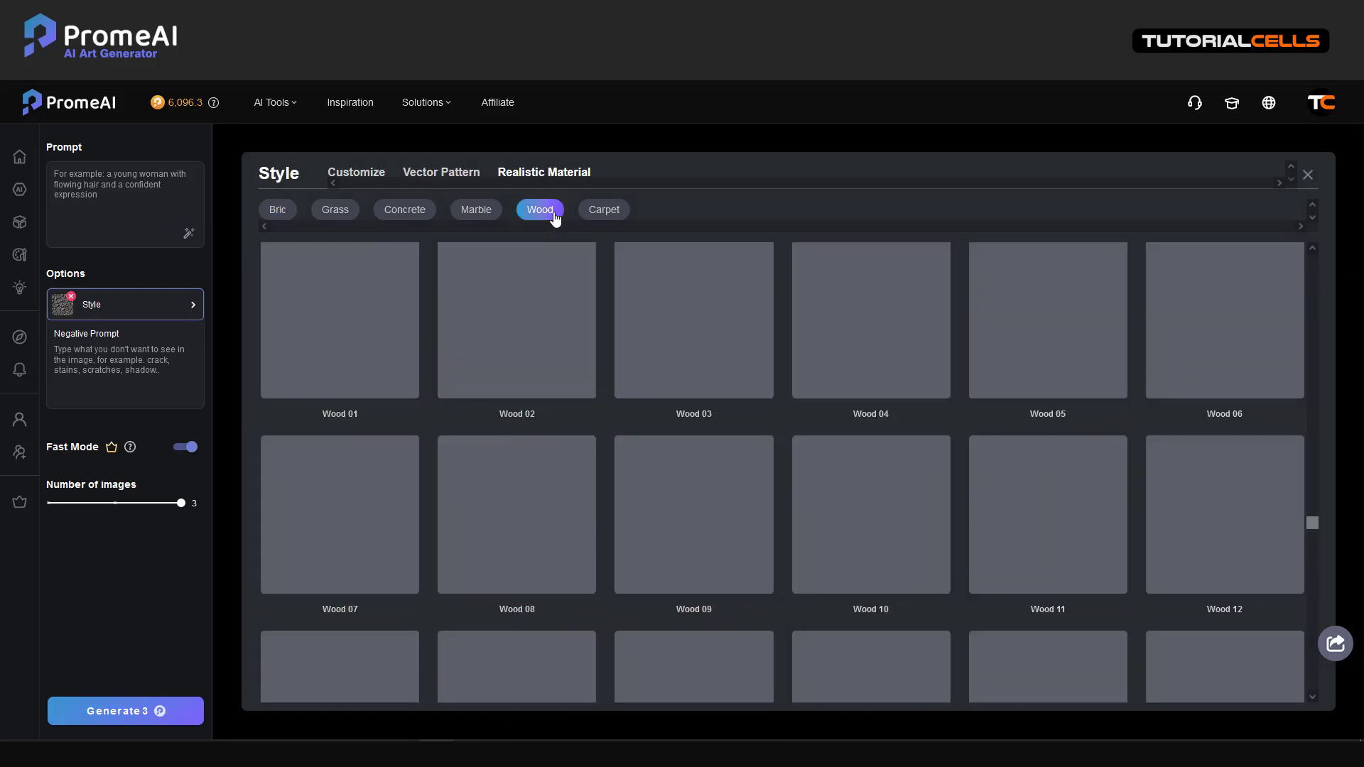
left_click(599, 217)
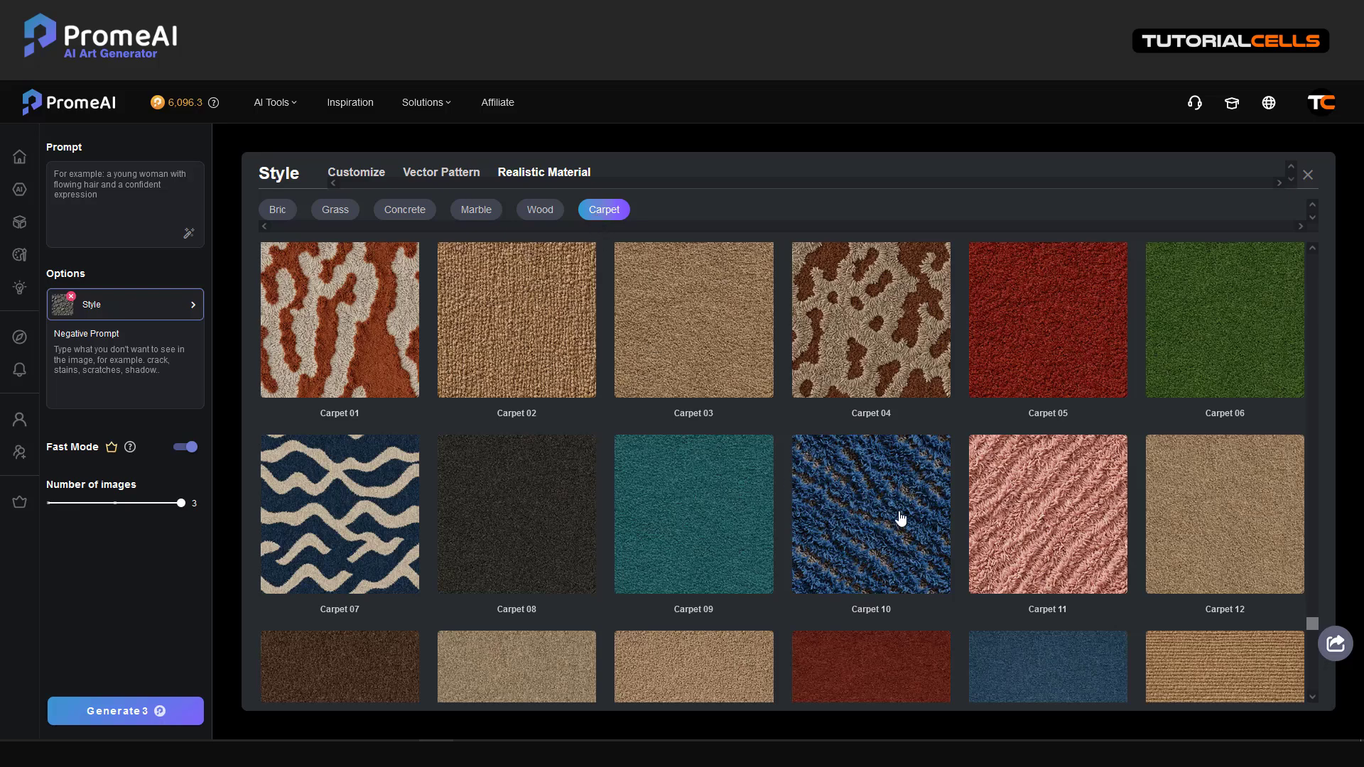
scroll(876, 501, "down", 6)
scroll(711, 447, "up", 6)
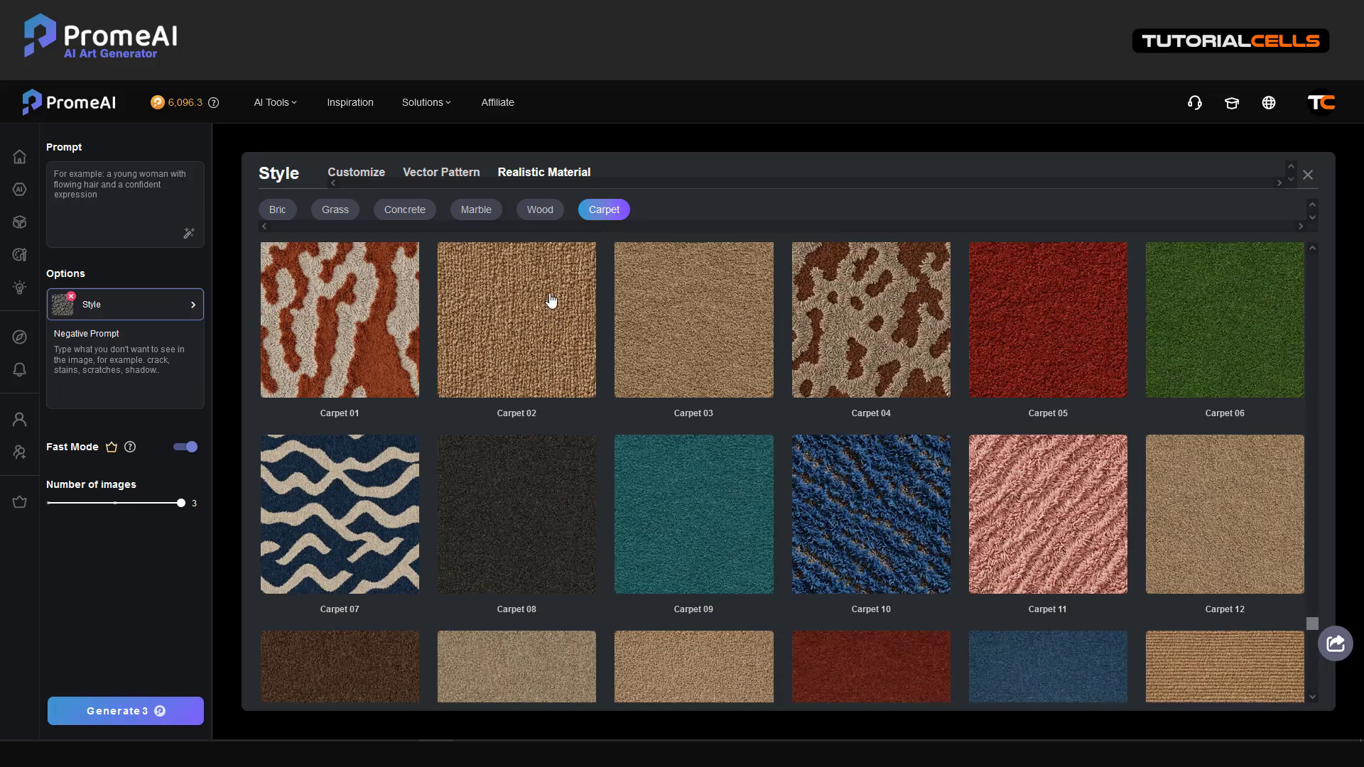
left_click(547, 212)
left_click(481, 213)
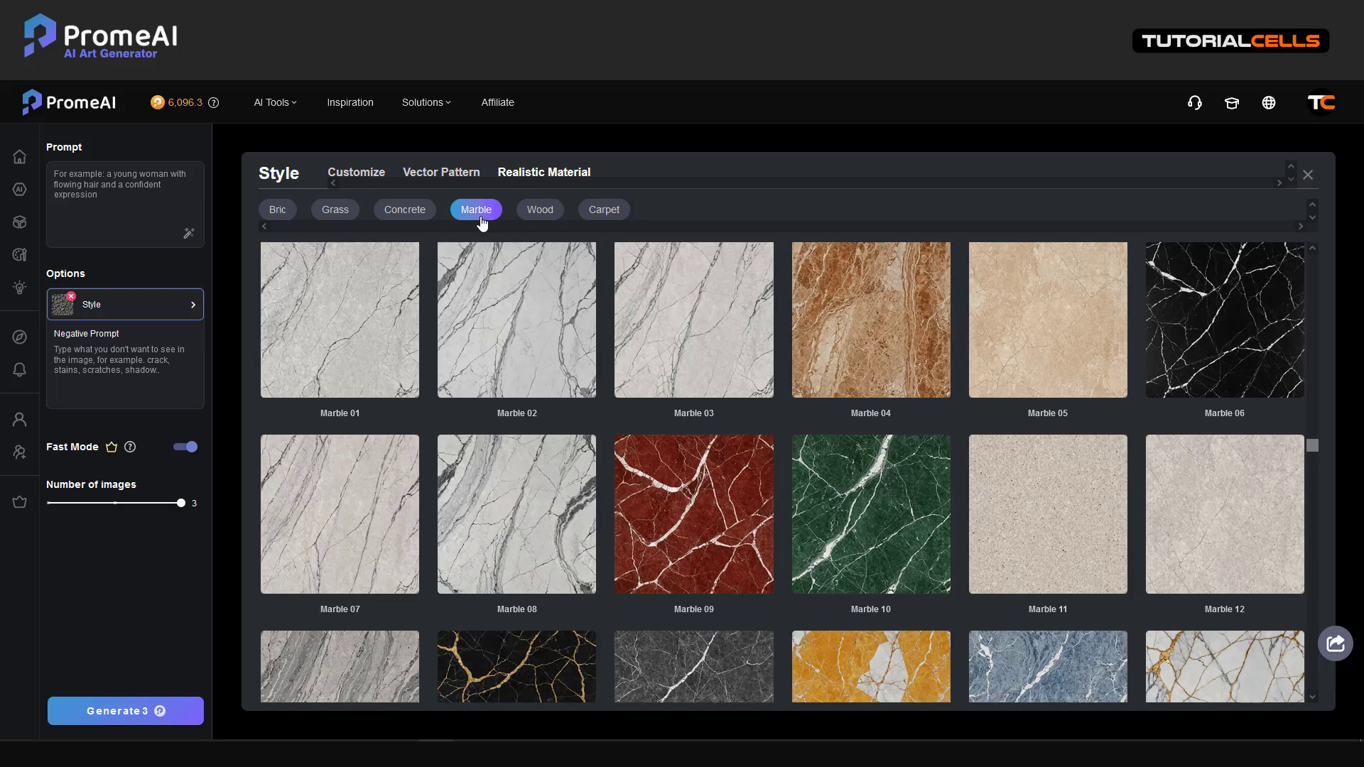
left_click(537, 211)
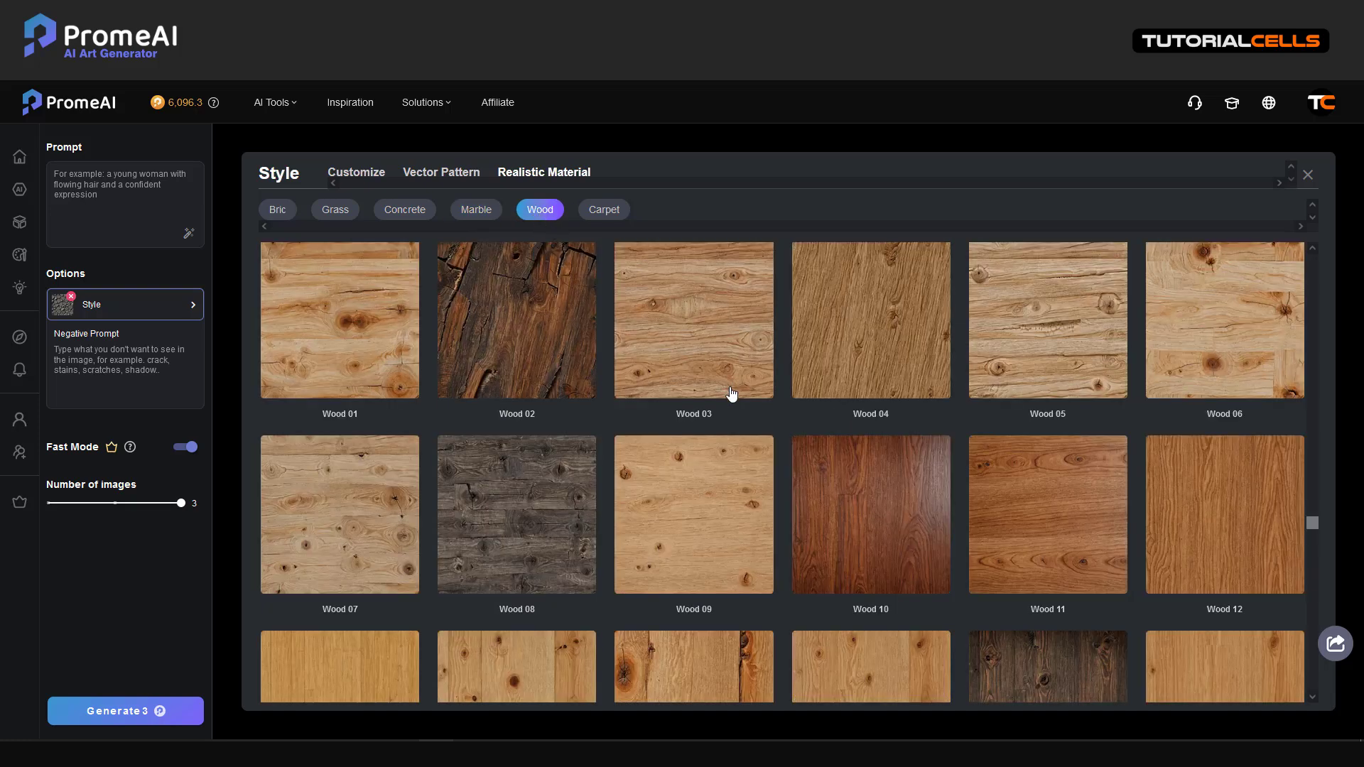
scroll(844, 472, "down", 3)
scroll(842, 472, "down", 4)
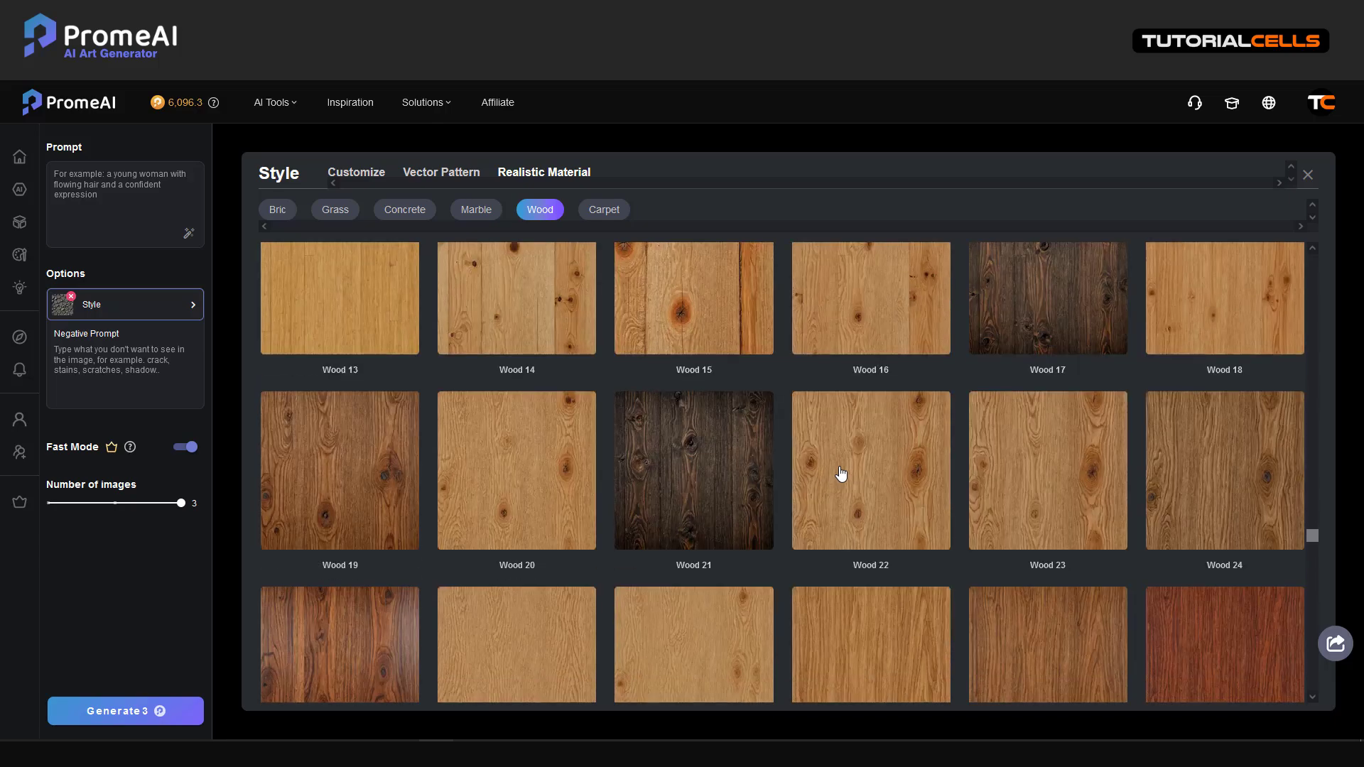
scroll(340, 576, "down", 5)
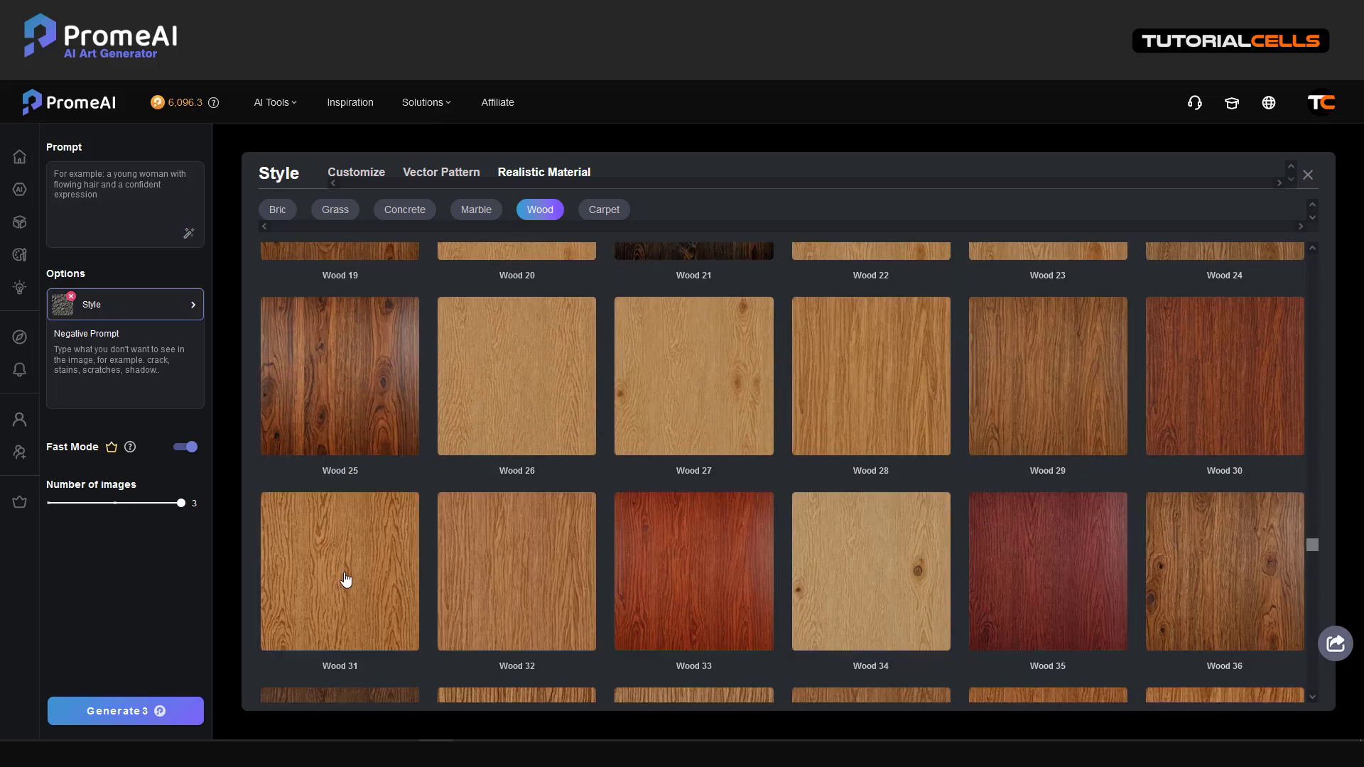
scroll(346, 581, "up", 4)
left_click(365, 490)
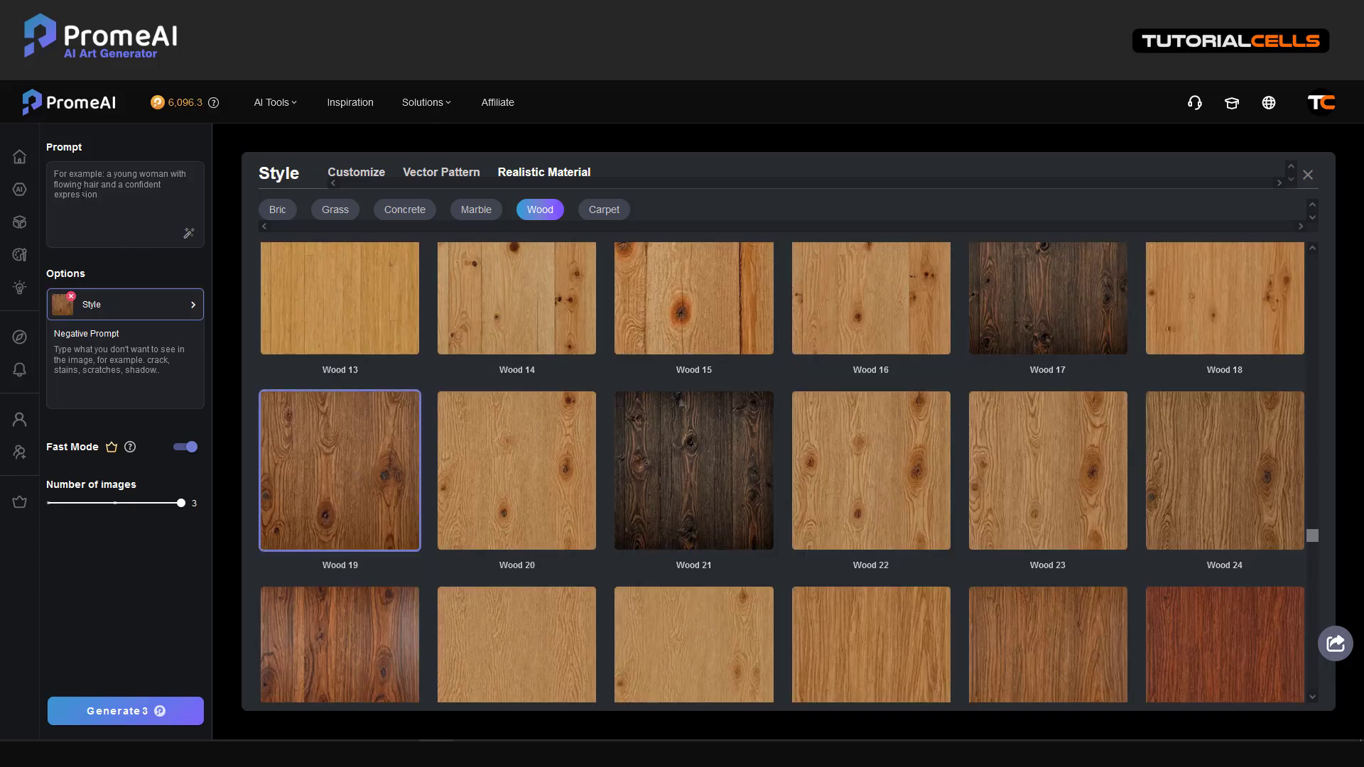
Generate two wood patterns from the prompt "Many cracks".
left_click(83, 194)
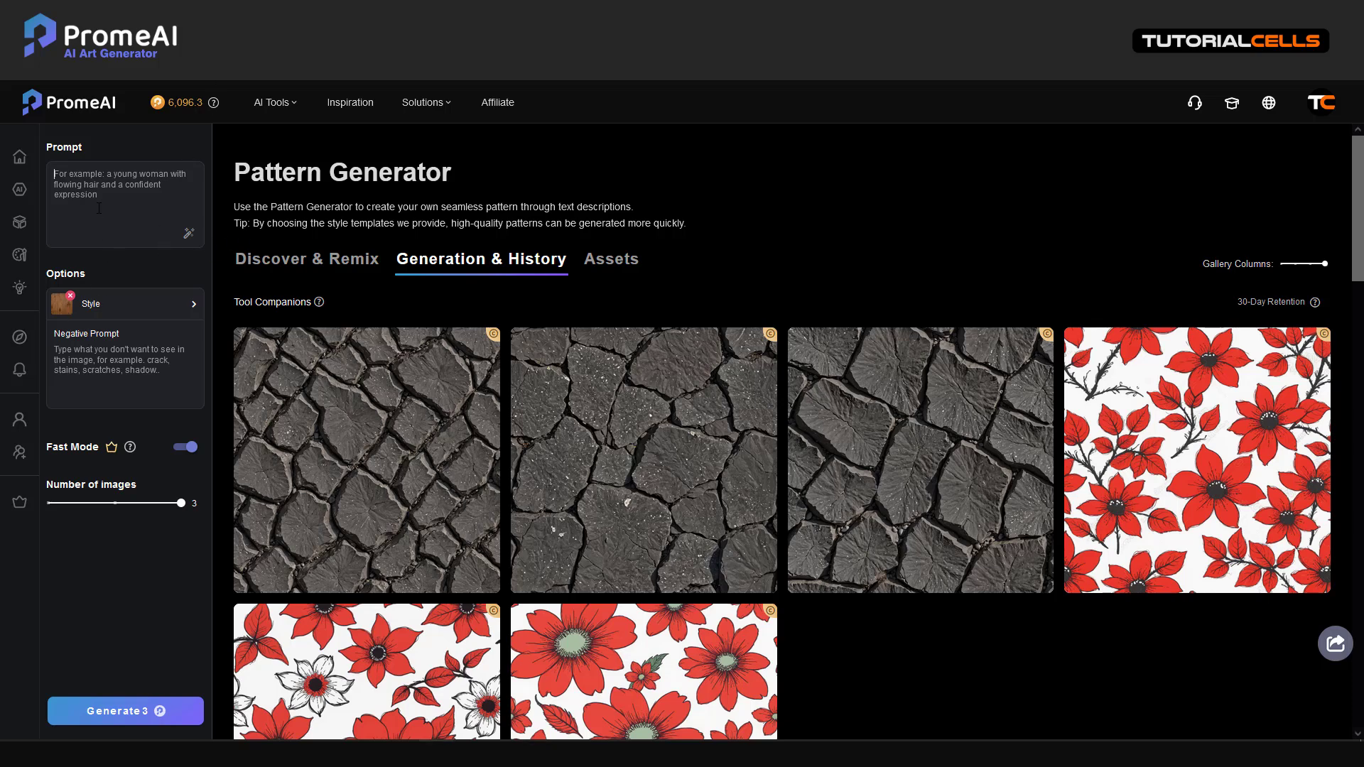
type("Many cracks")
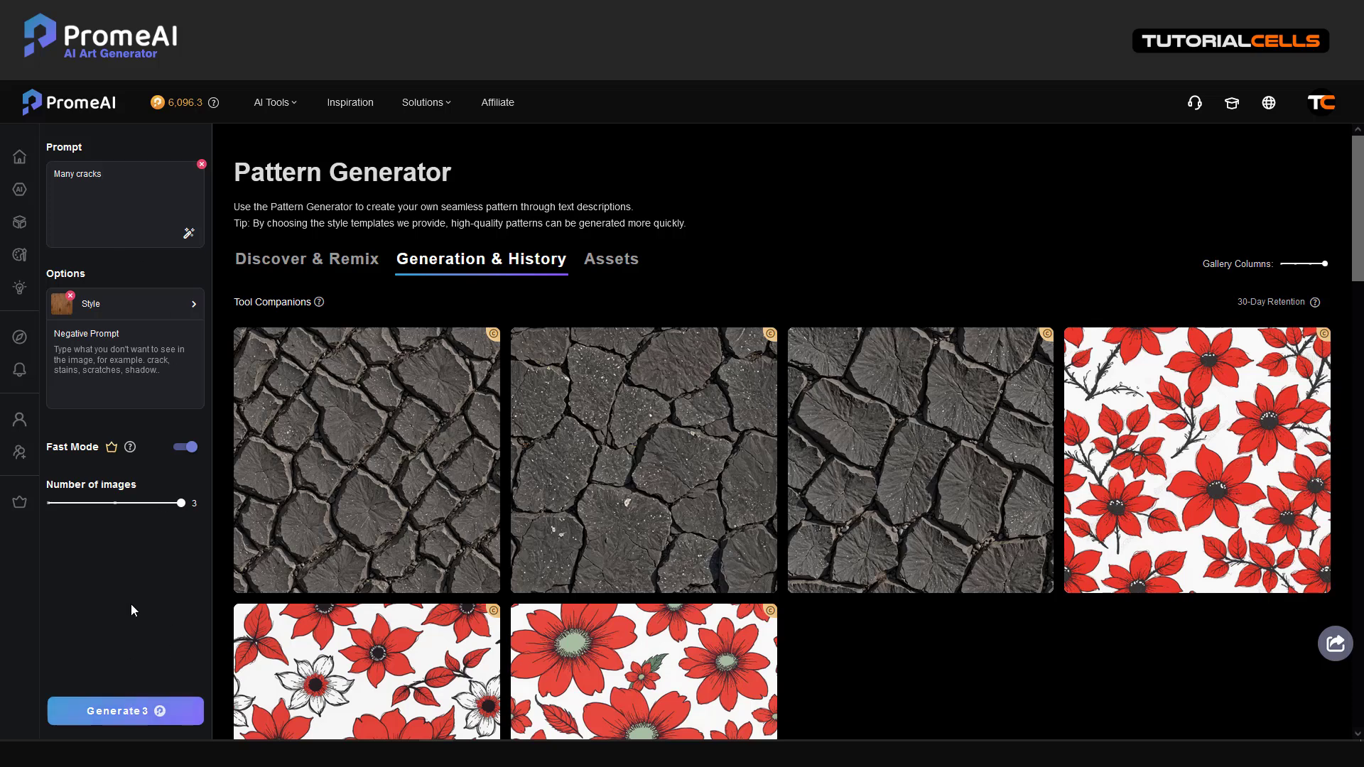
left_click(125, 502)
left_click(113, 710)
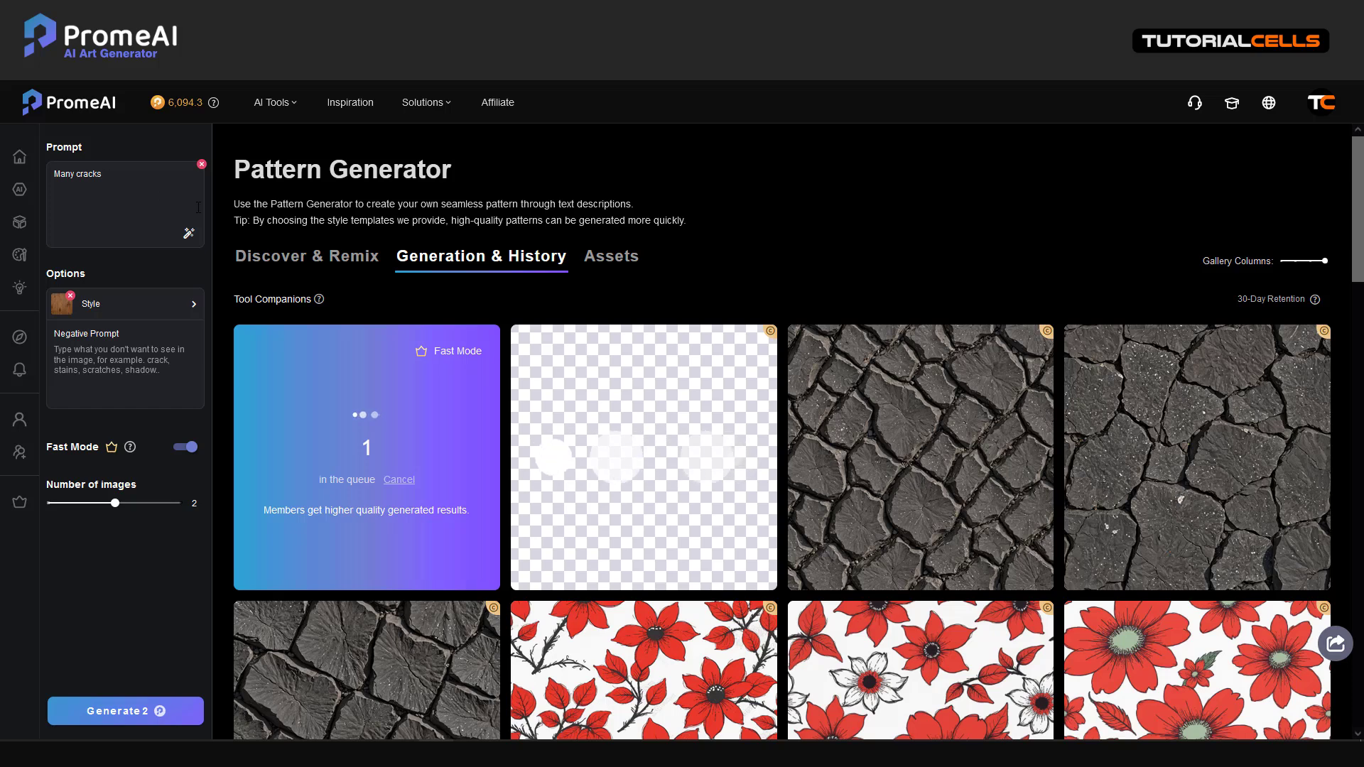
mouse_move(713, 496)
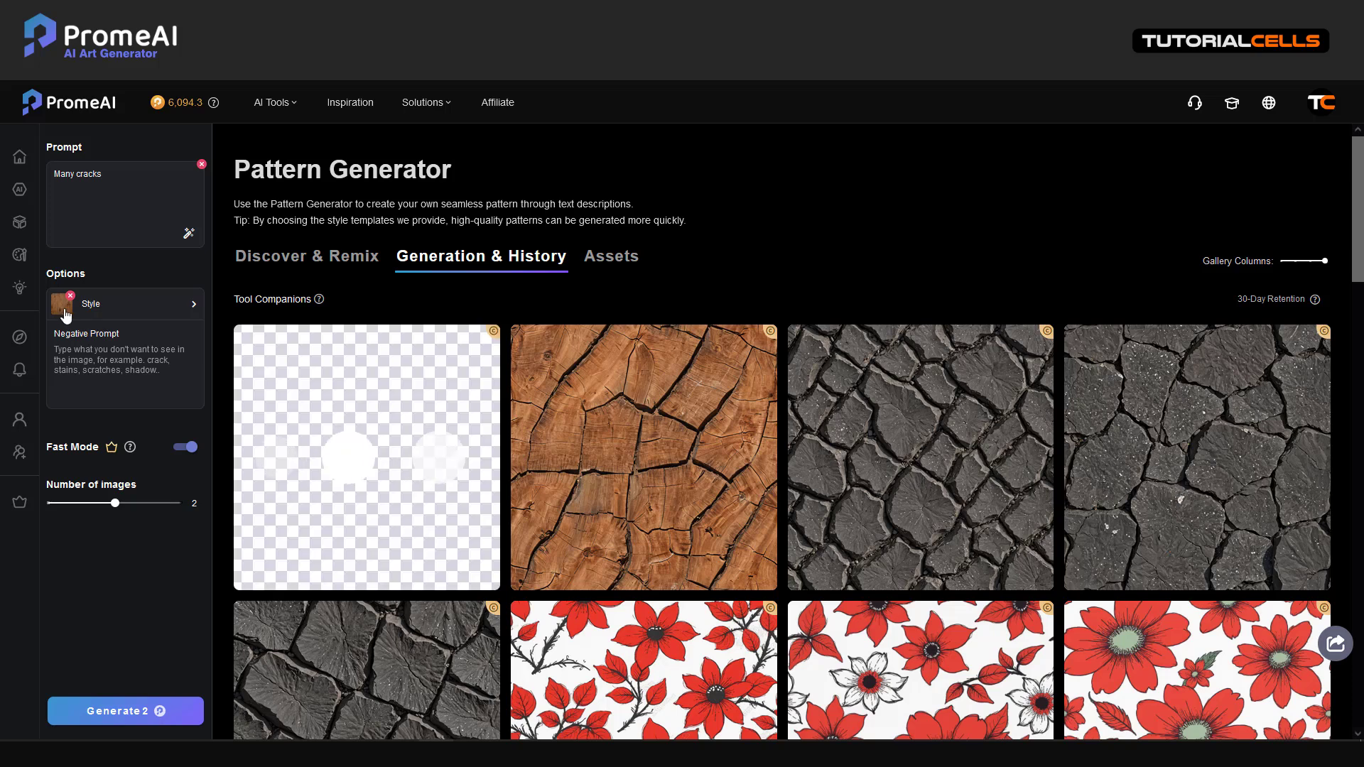
Download the full 1280 x 1280 version of the newest cracked wood pattern.
mouse_move(655, 512)
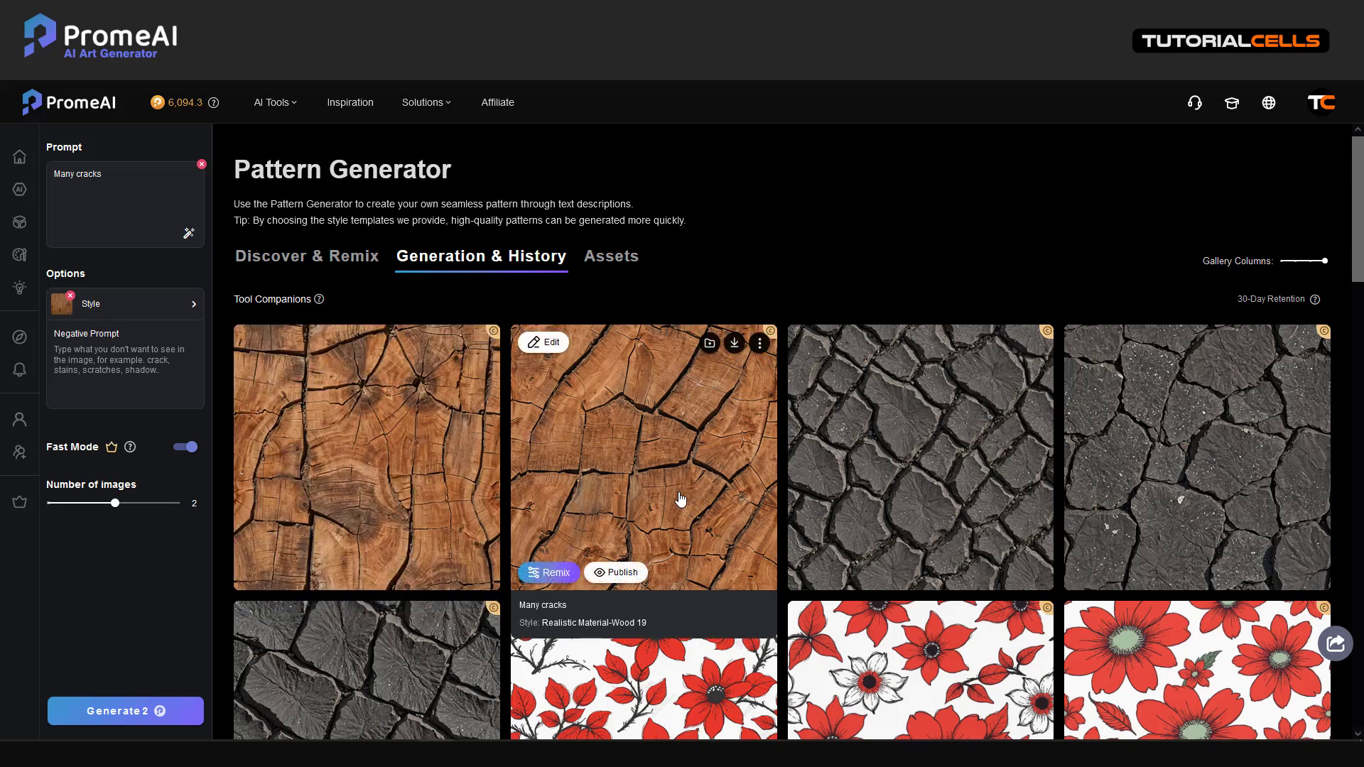
left_click(457, 344)
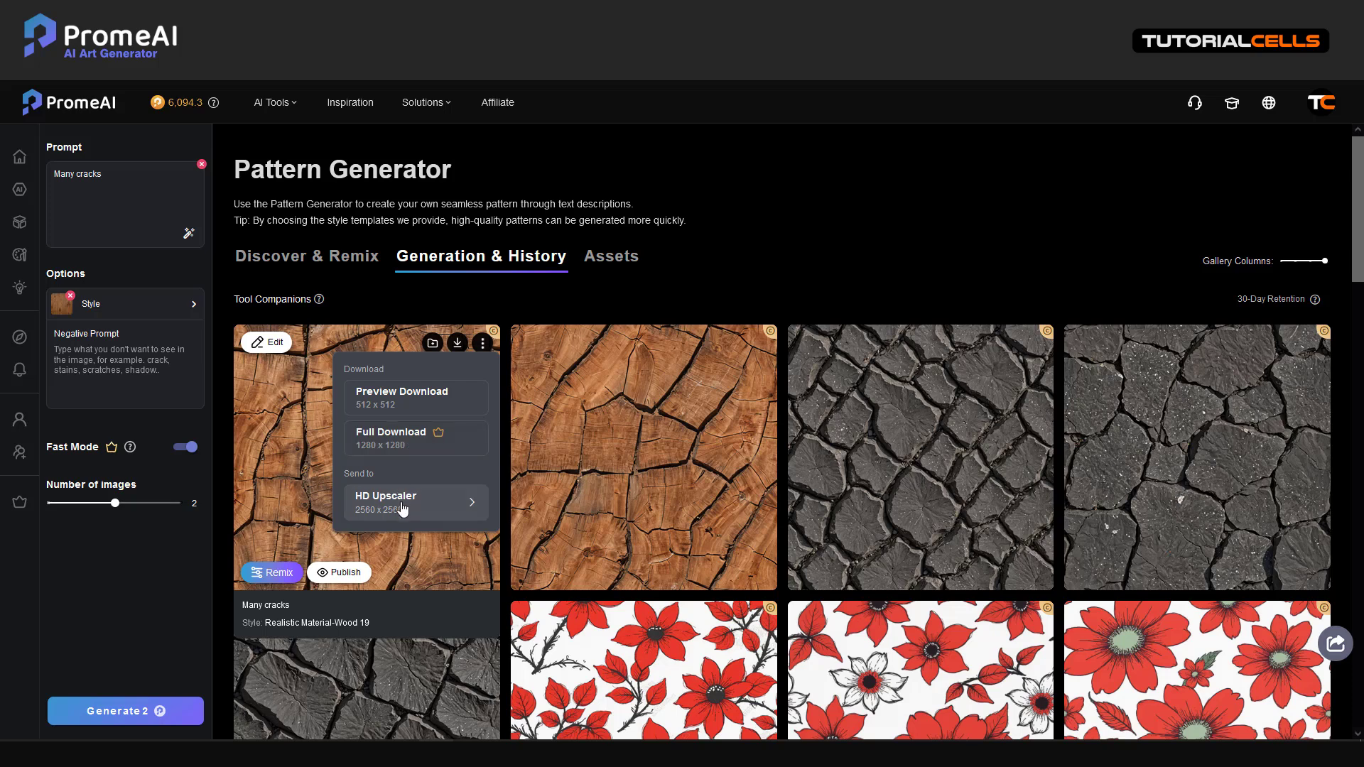
left_click(398, 446)
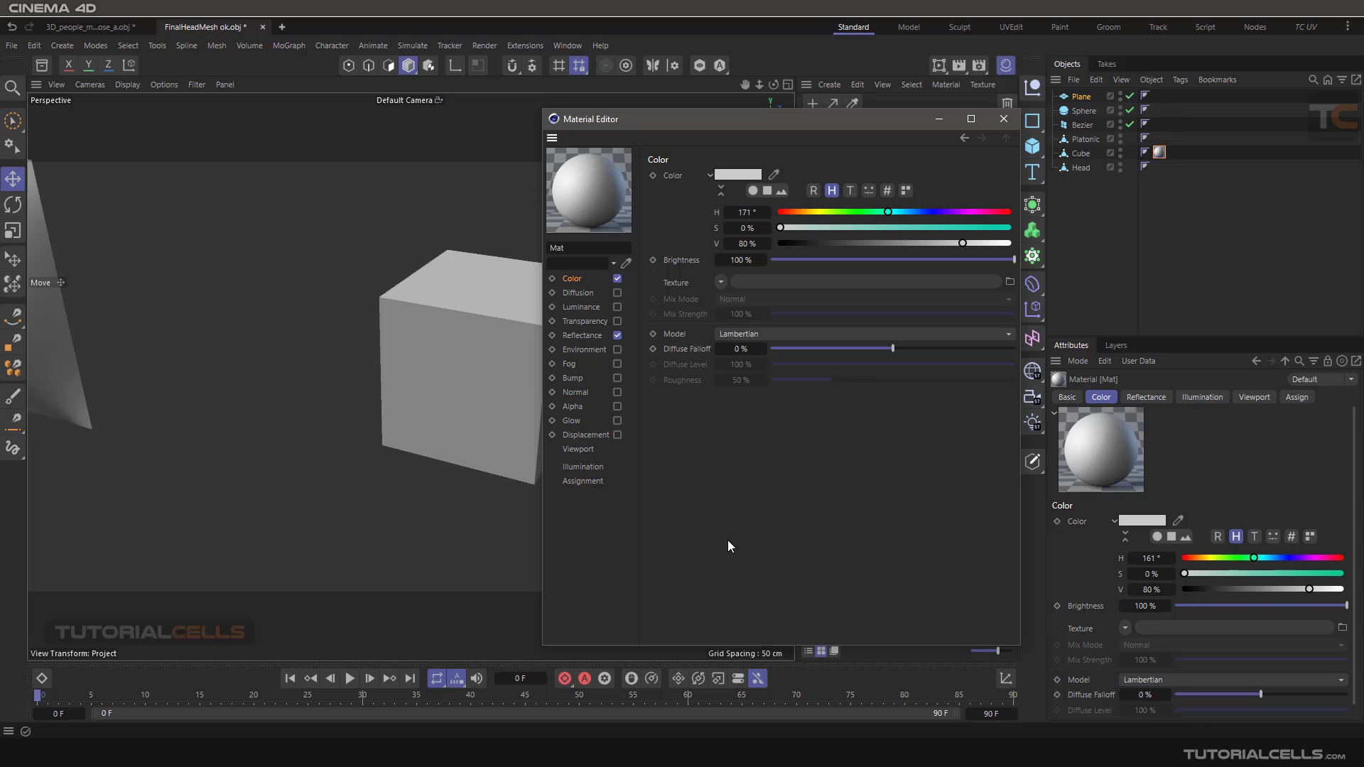
In Cinema 4D, load the red flower image from the projects files folder as Mat's Color texture without copying it, then close the Material Editor.
key("alt+Tab")
left_click_drag(590, 381, 655, 394)
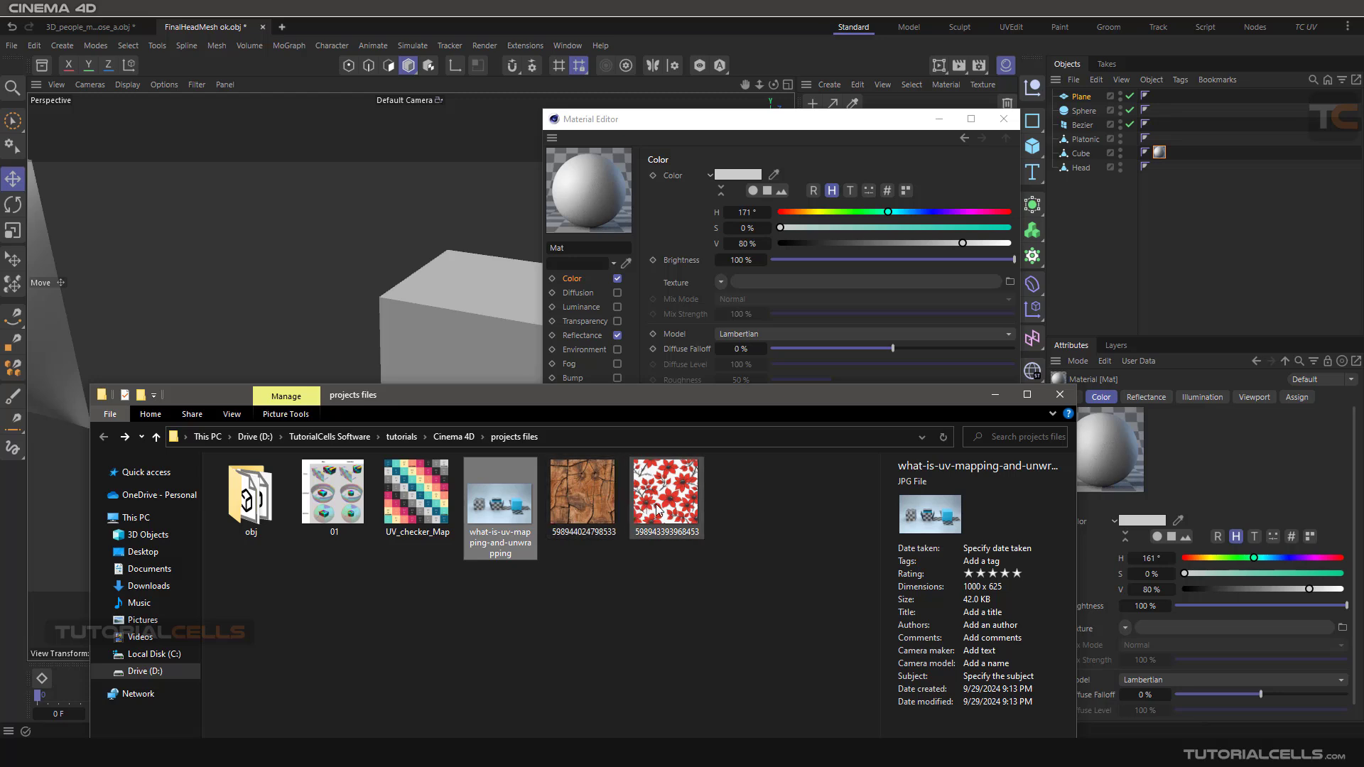
left_click_drag(661, 509, 825, 283)
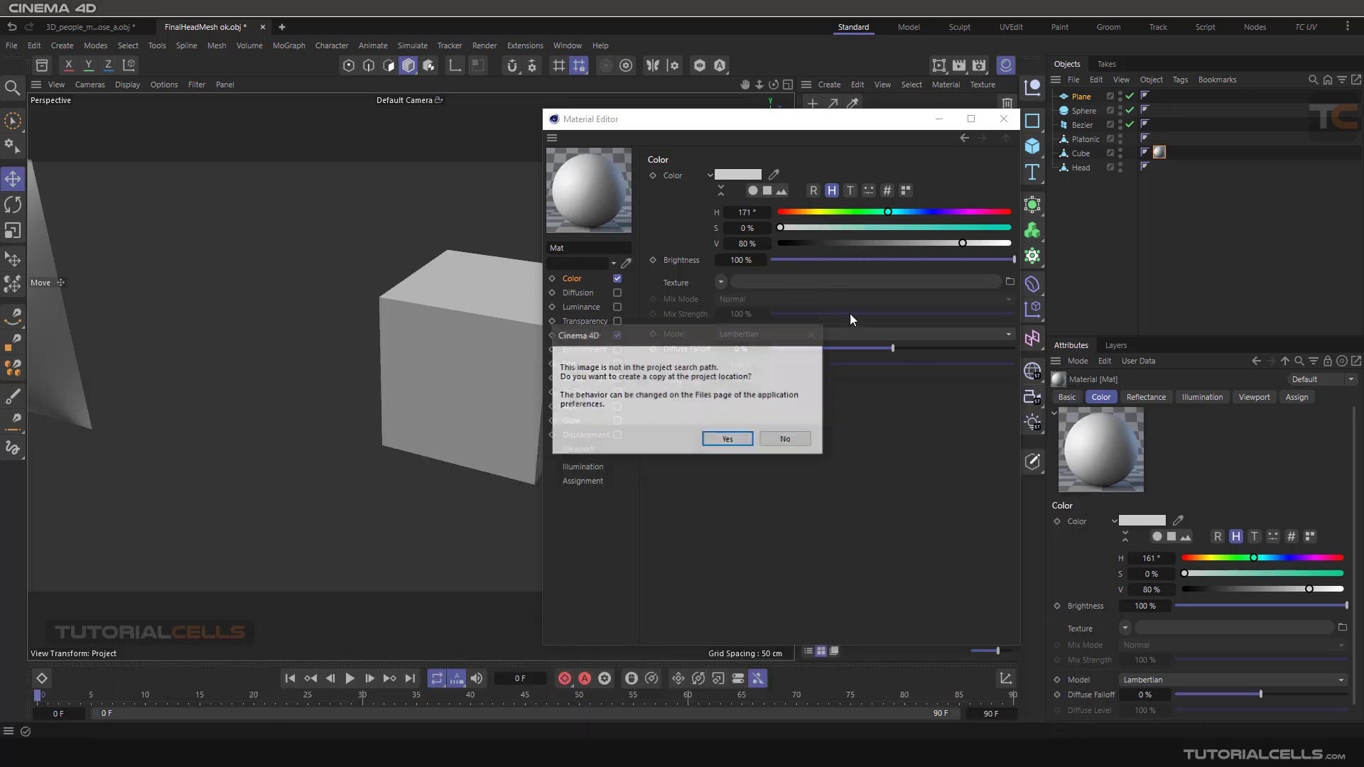
left_click(786, 437)
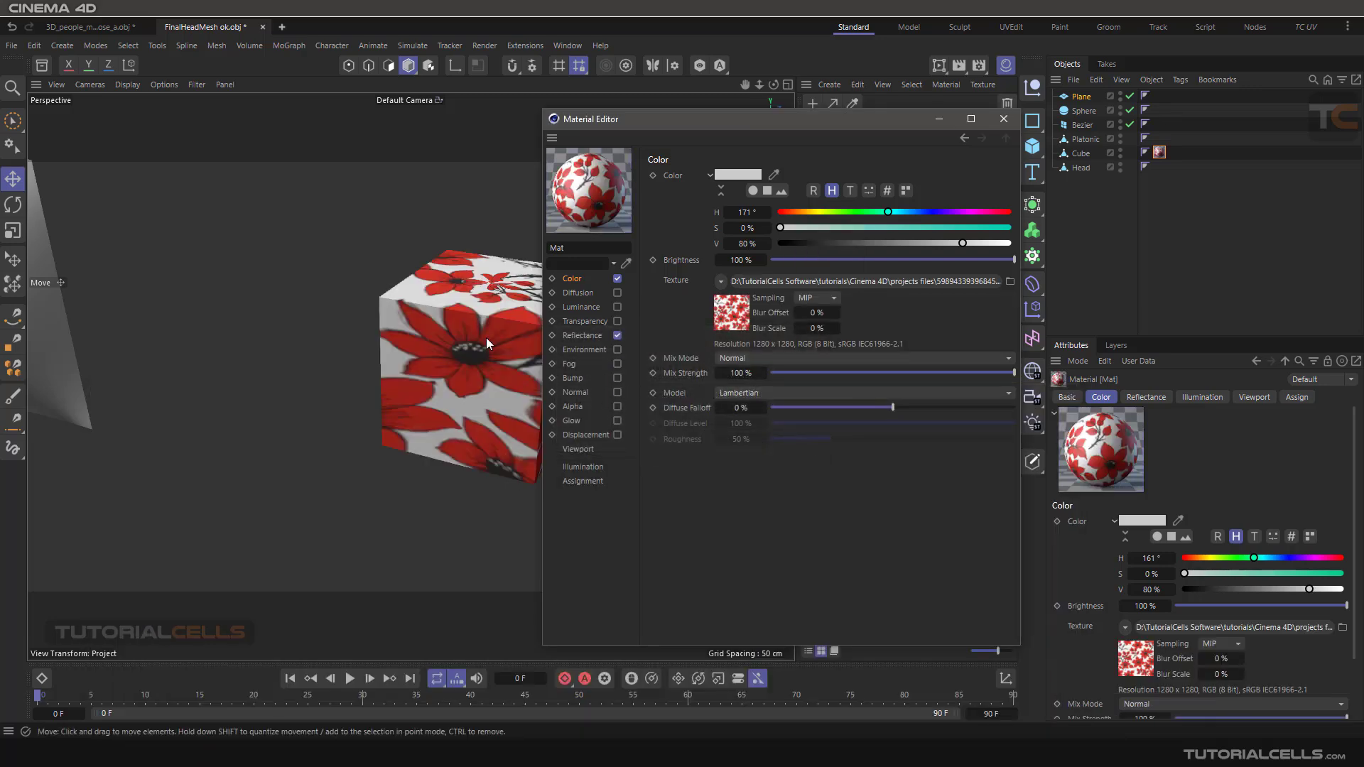
middle_click_drag(462, 334, 292, 326, "alt")
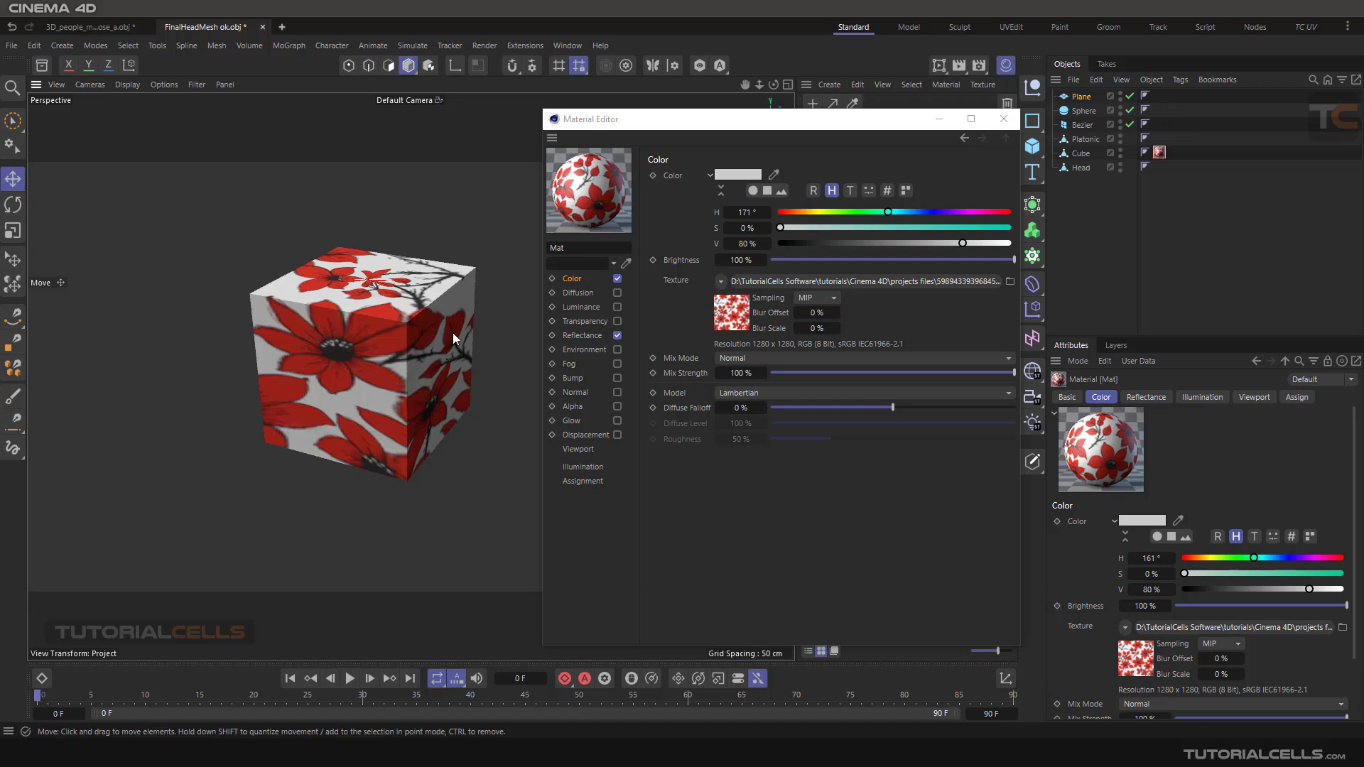
left_click_drag(453, 332, 382, 338, "alt")
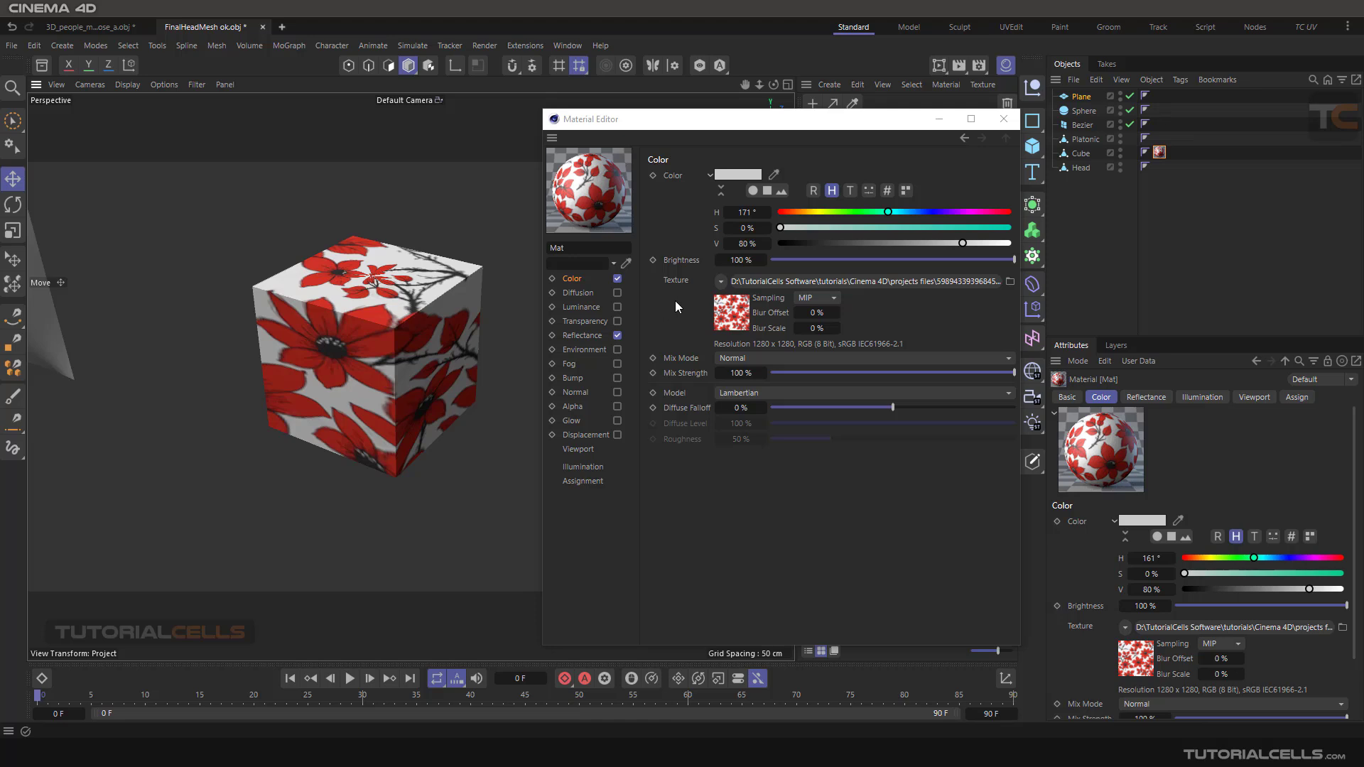
left_click(1004, 121)
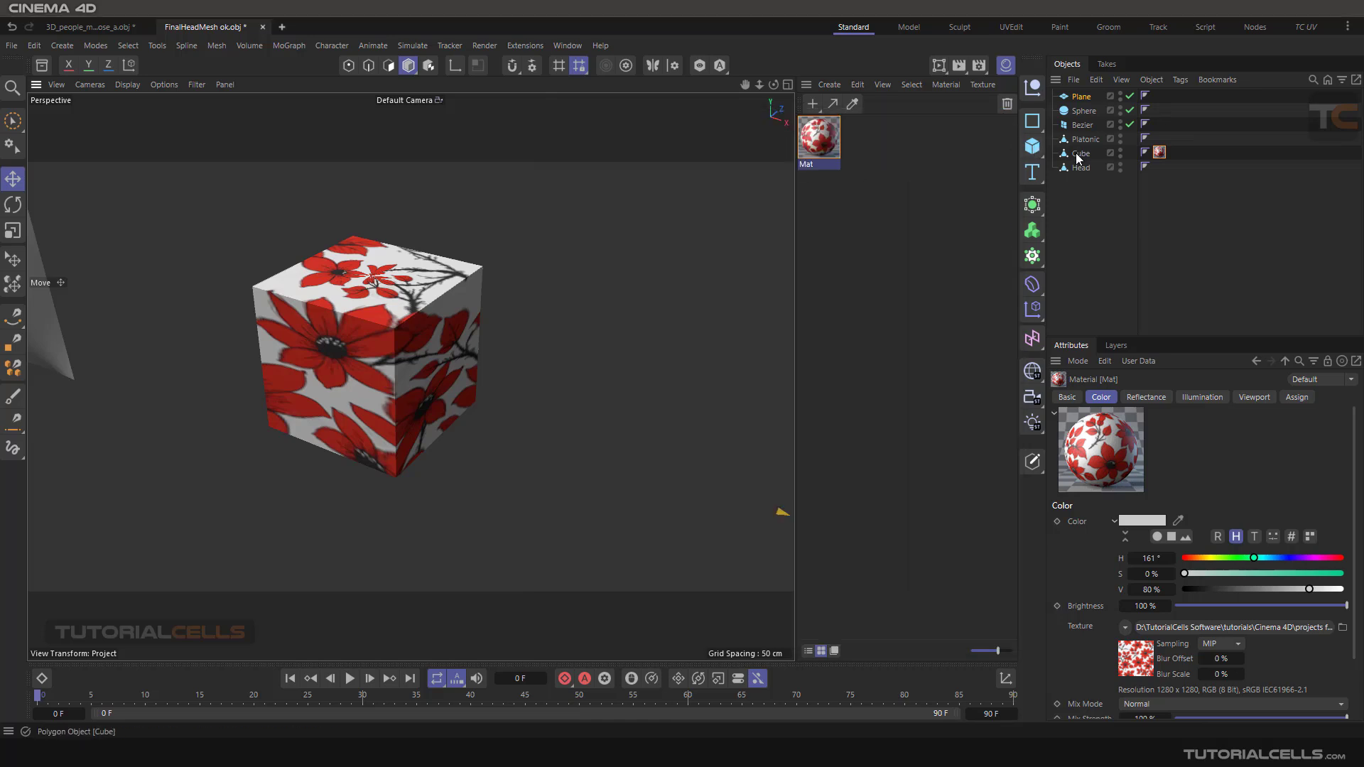
Examine the basic, tag and coordinate properties of the Cube's material tag.
left_click(1160, 155)
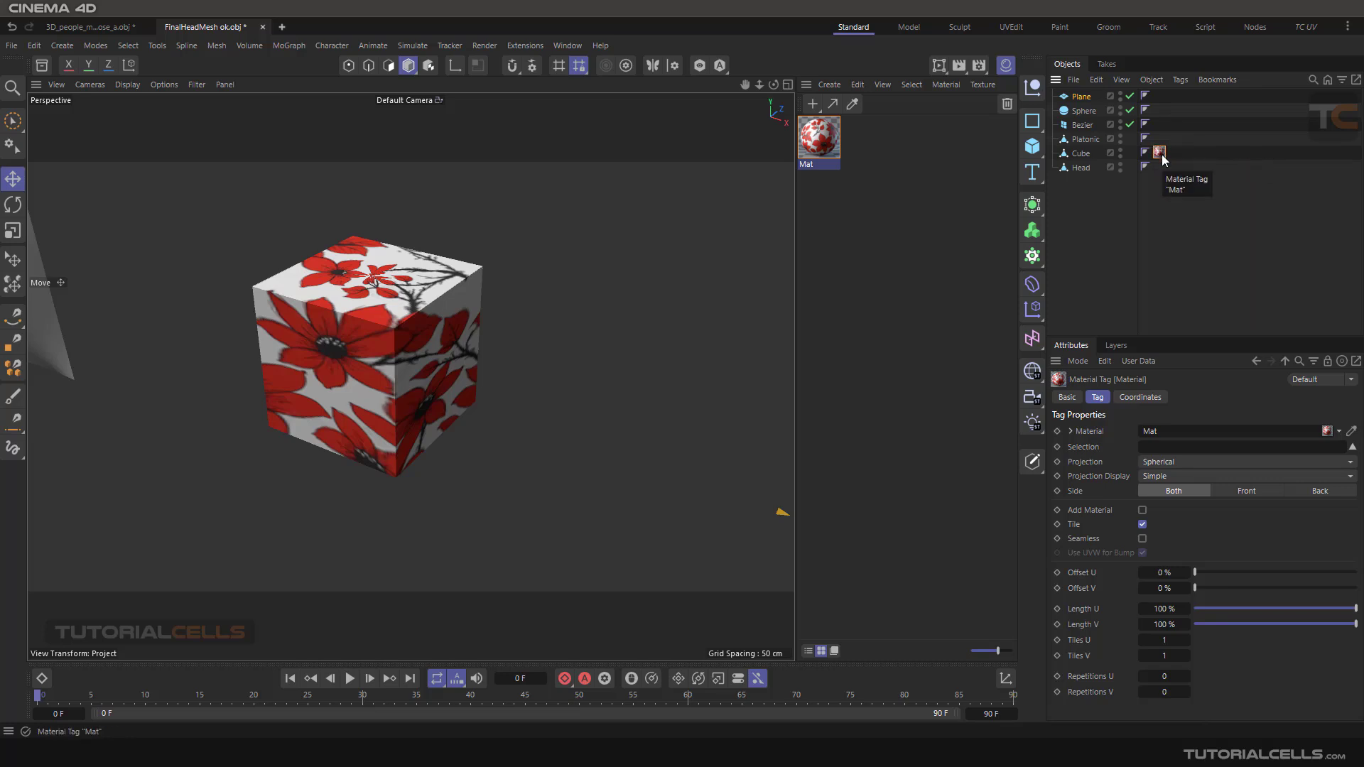
left_click(1067, 397)
left_click(1135, 400)
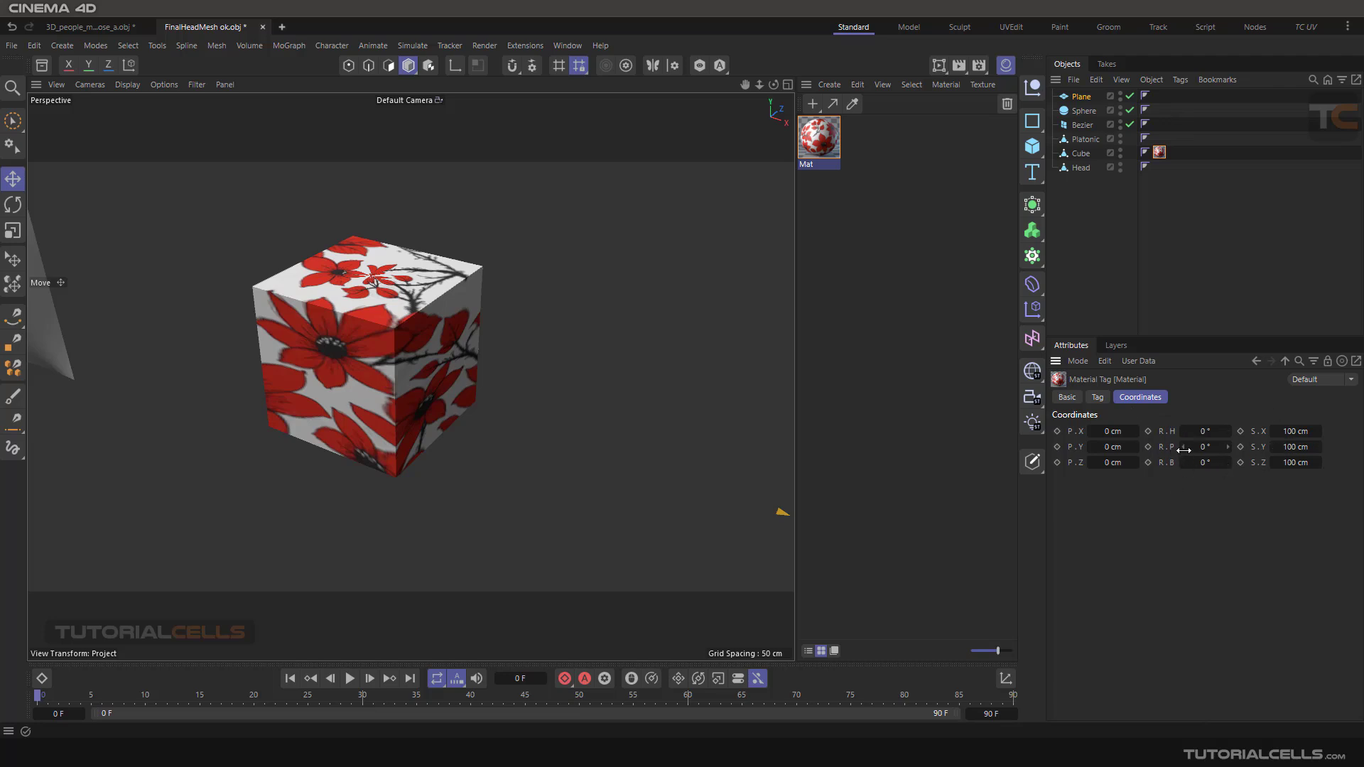
left_click(1098, 398)
left_click(1067, 398)
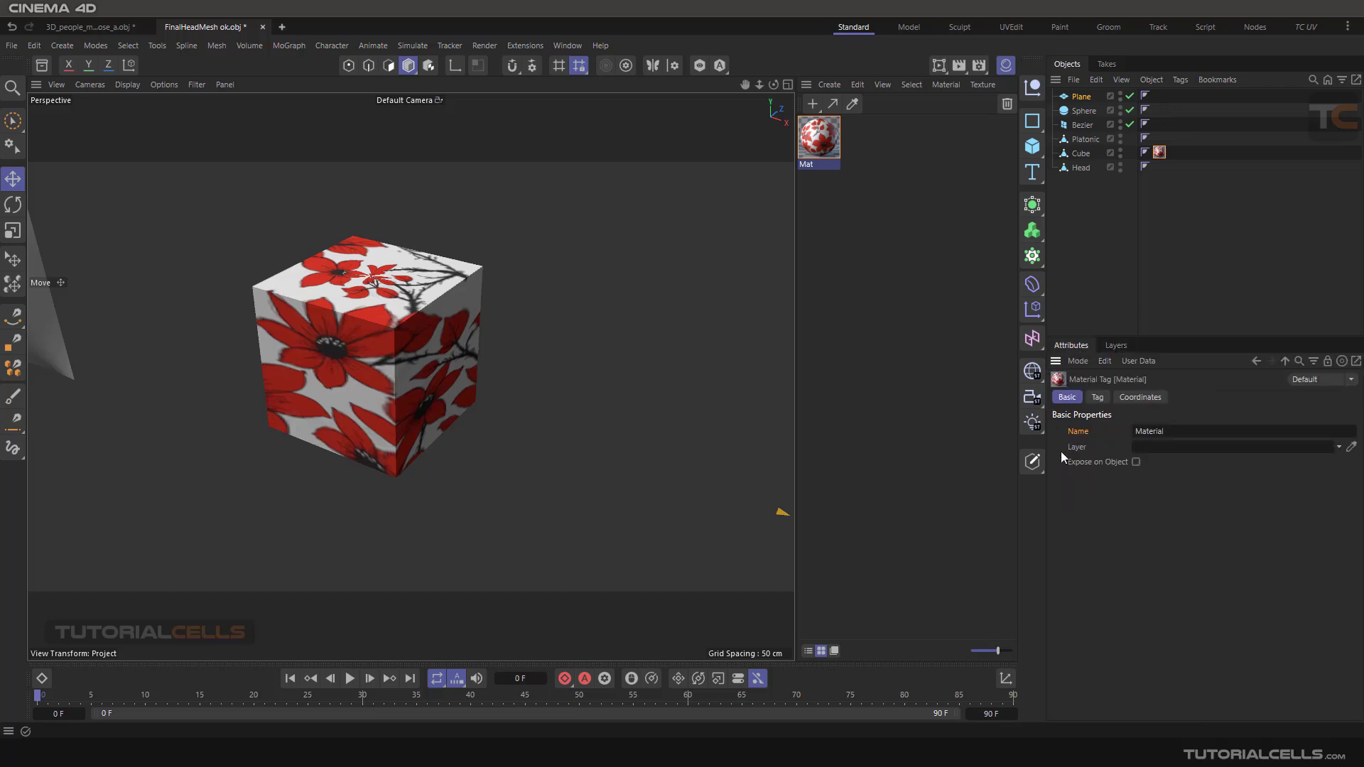
Examine Mat's viewport and color settings through the Cube's material tag and the Material Editor, and return to the tag's properties.
left_click(1098, 398)
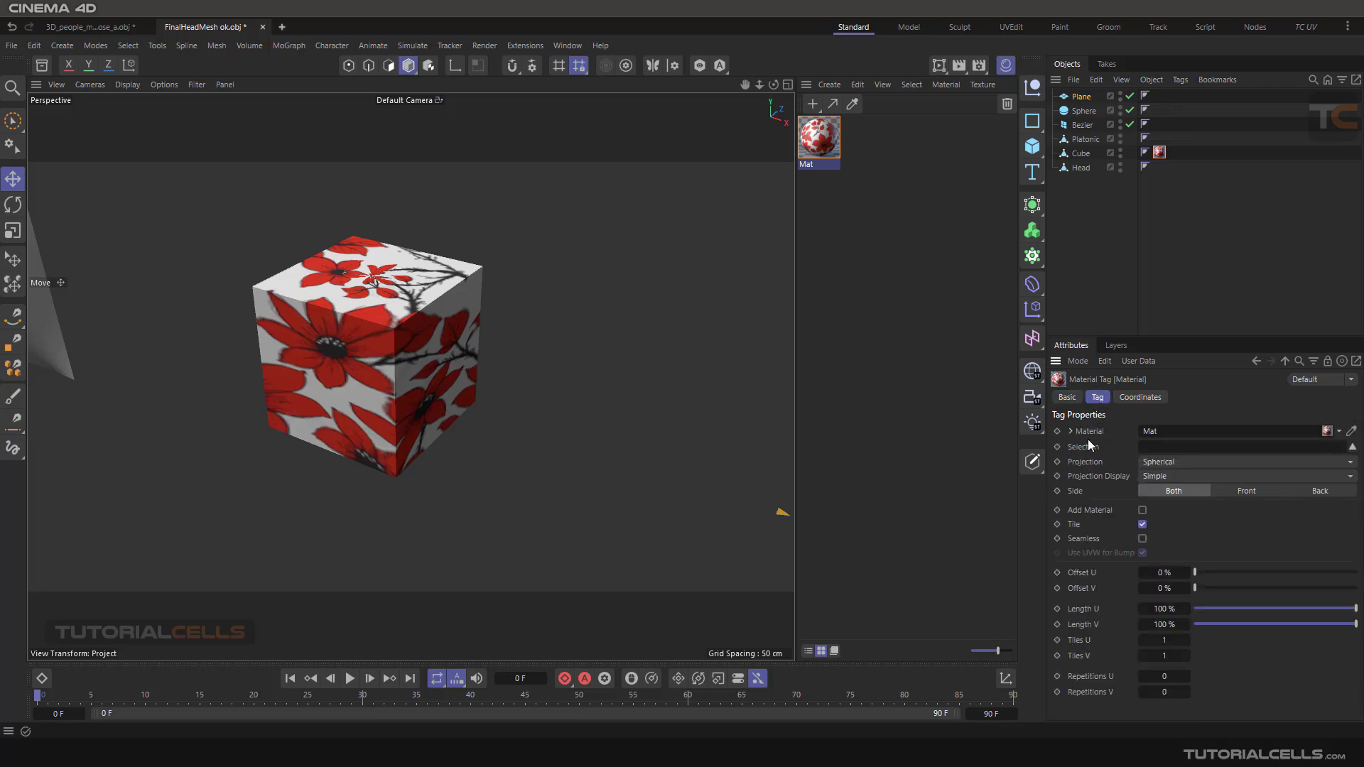
left_click(1071, 431)
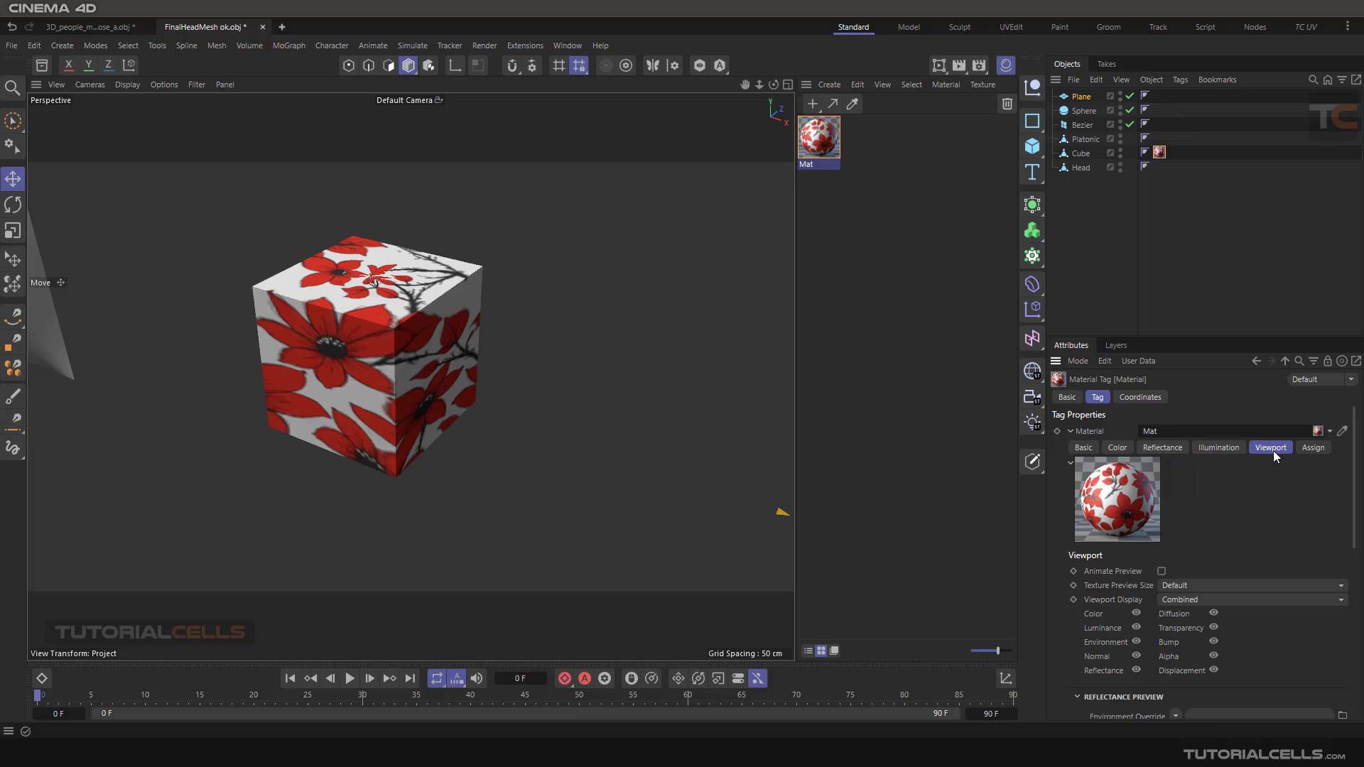
left_click(1070, 431)
double_click(817, 146)
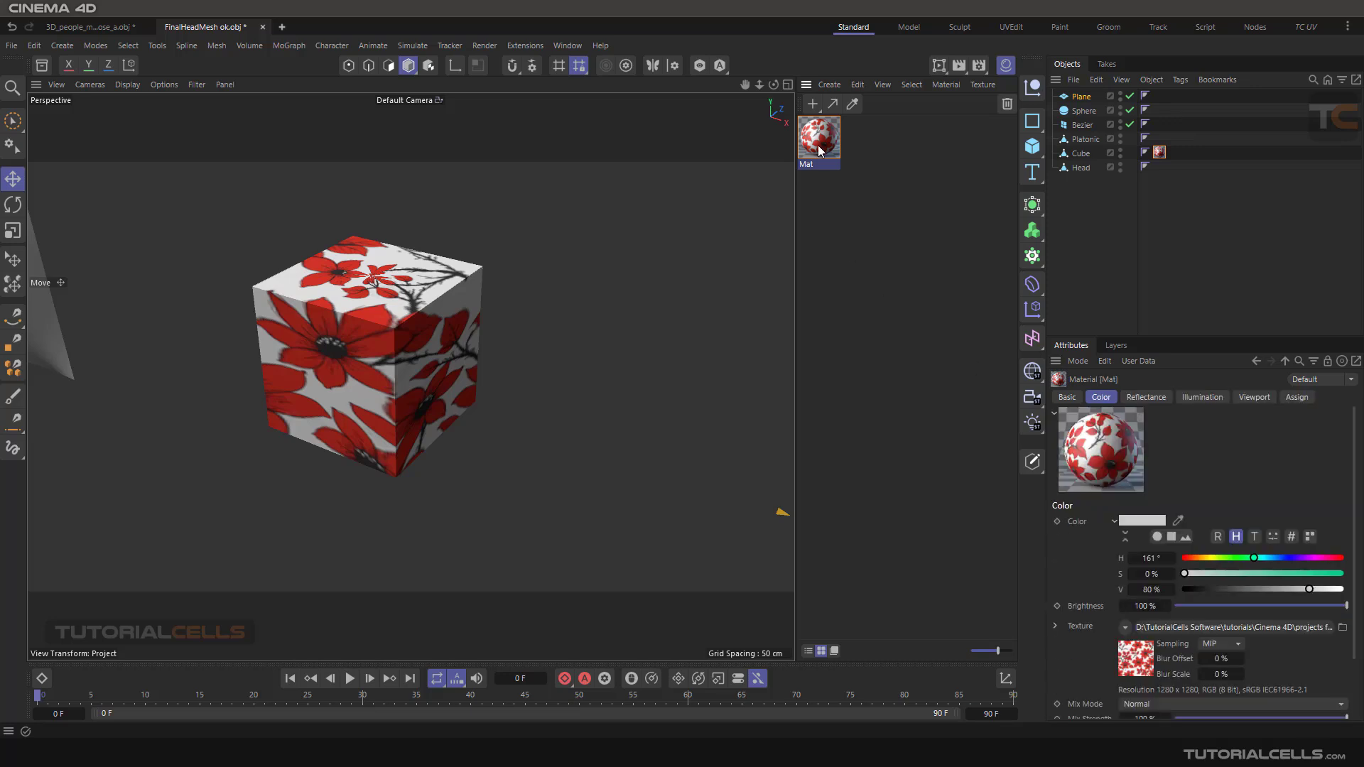
left_click_drag(866, 135, 544, 131)
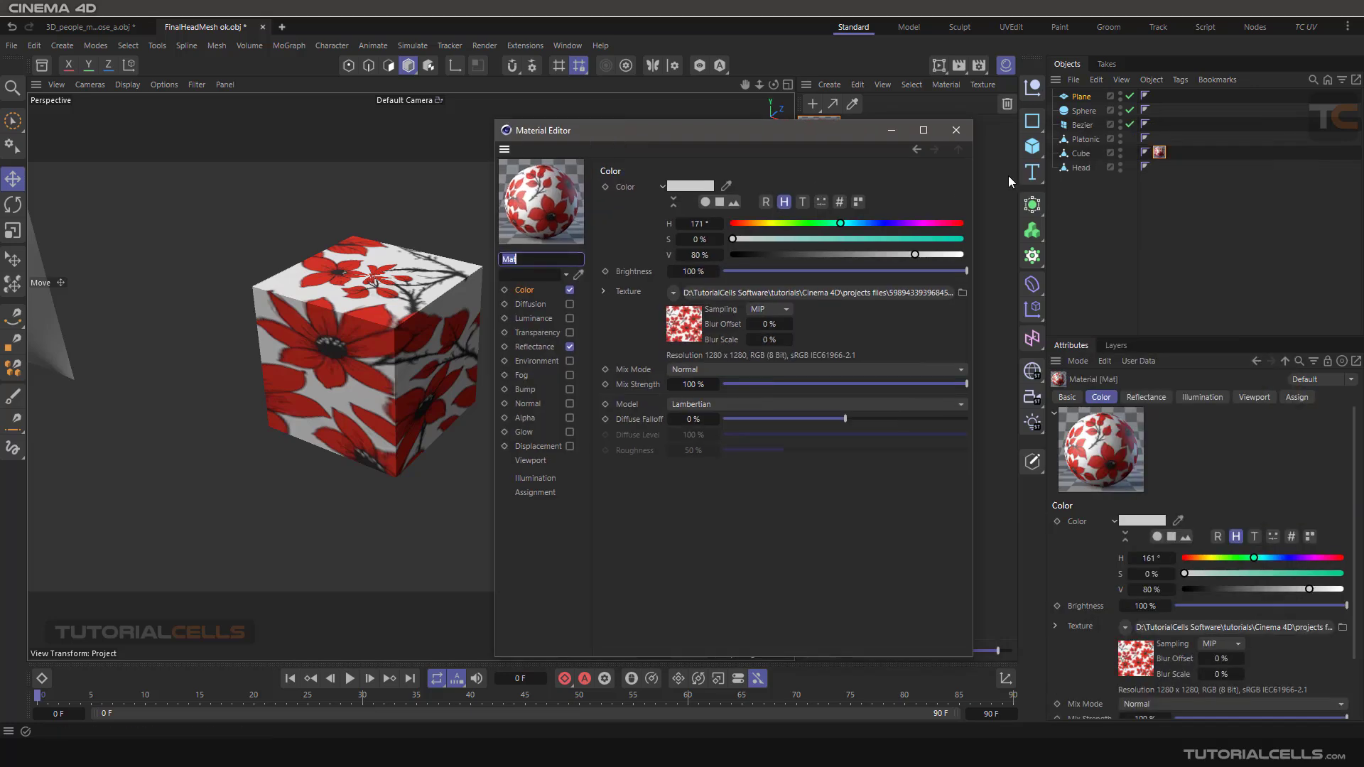
left_click(955, 130)
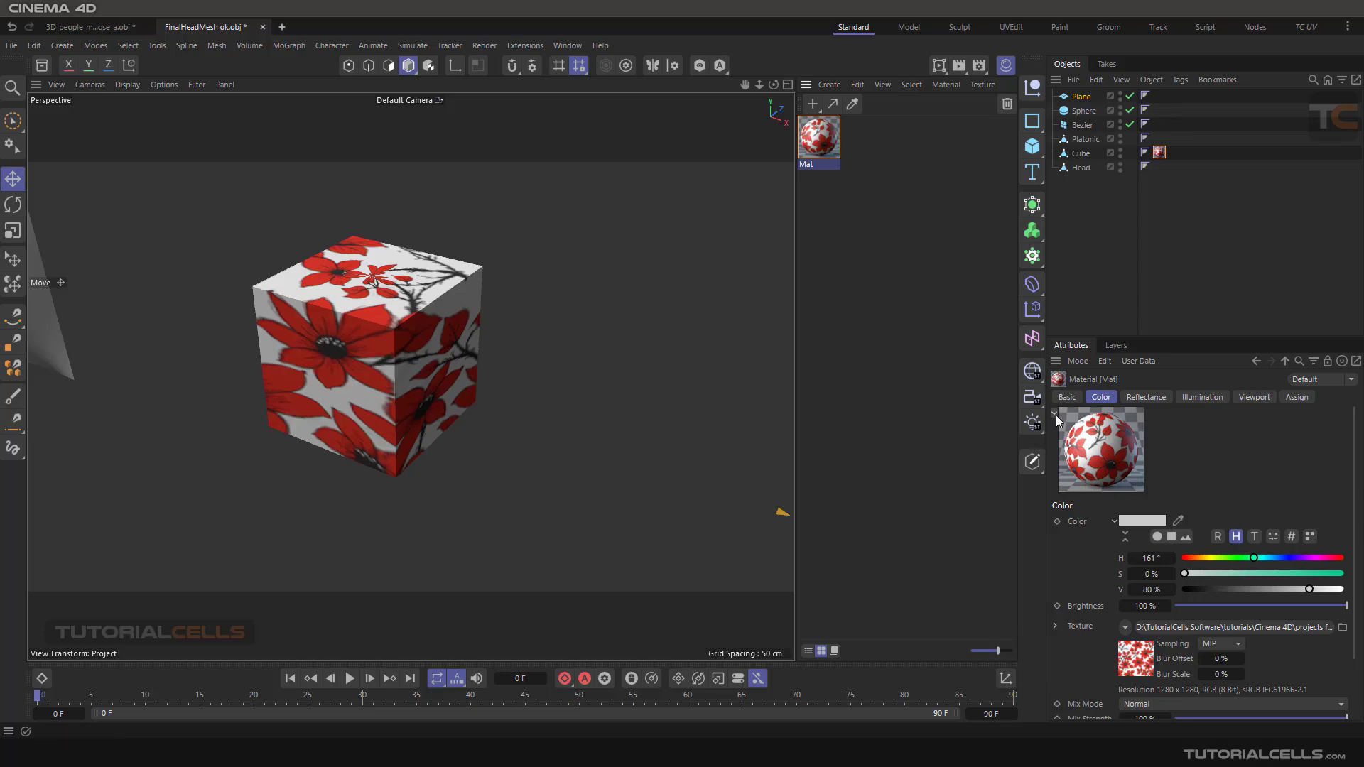
left_click(1160, 152)
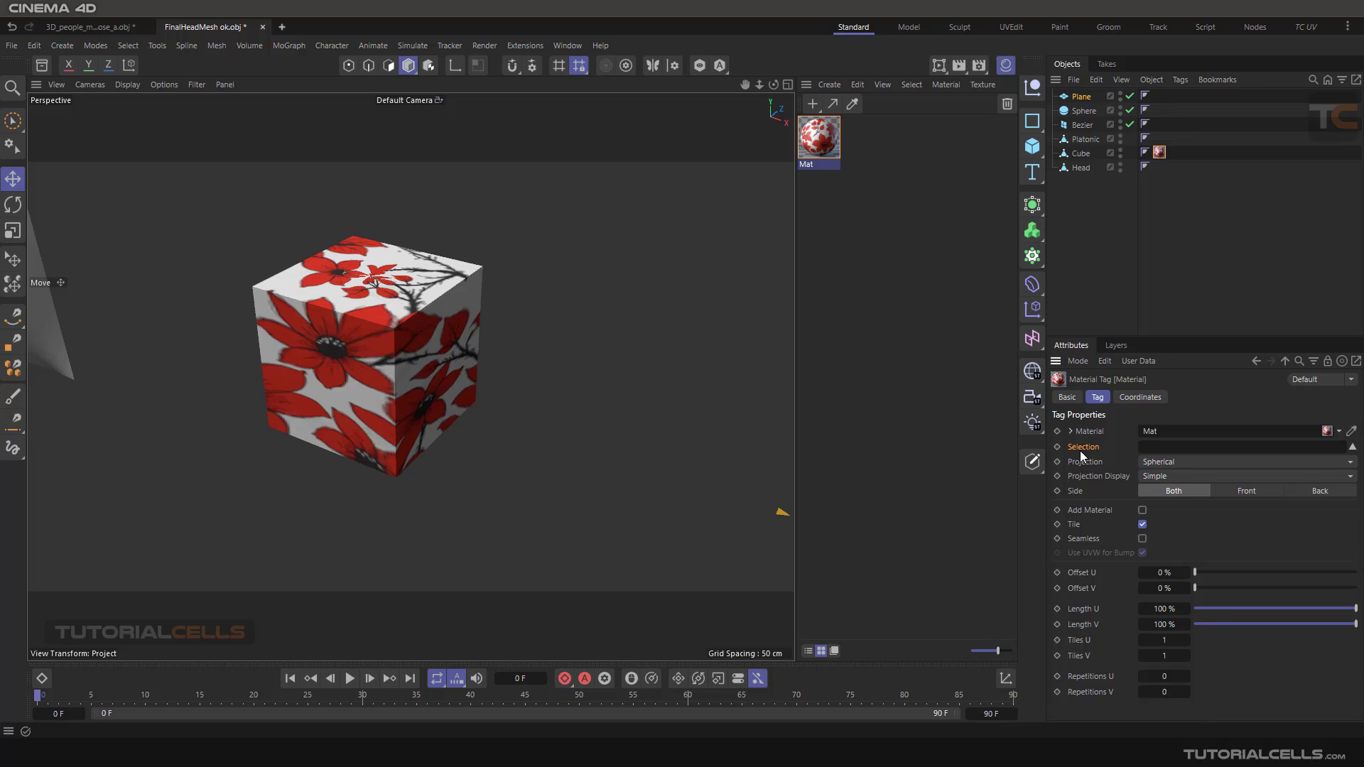
Create a new material, set its color to magenta with hue 327° and saturation 91%, and apply it to the Cube.
left_click(812, 104)
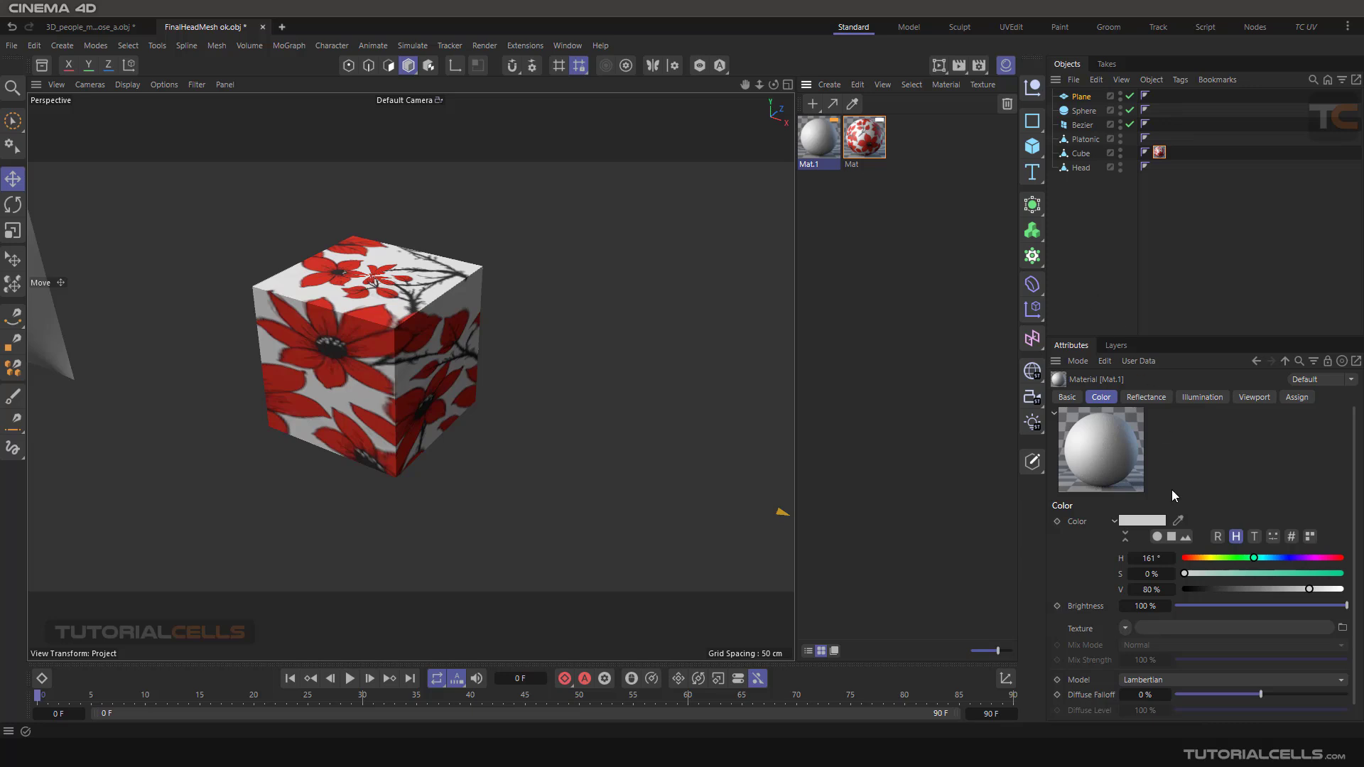
left_click(1325, 560)
left_click(1328, 570)
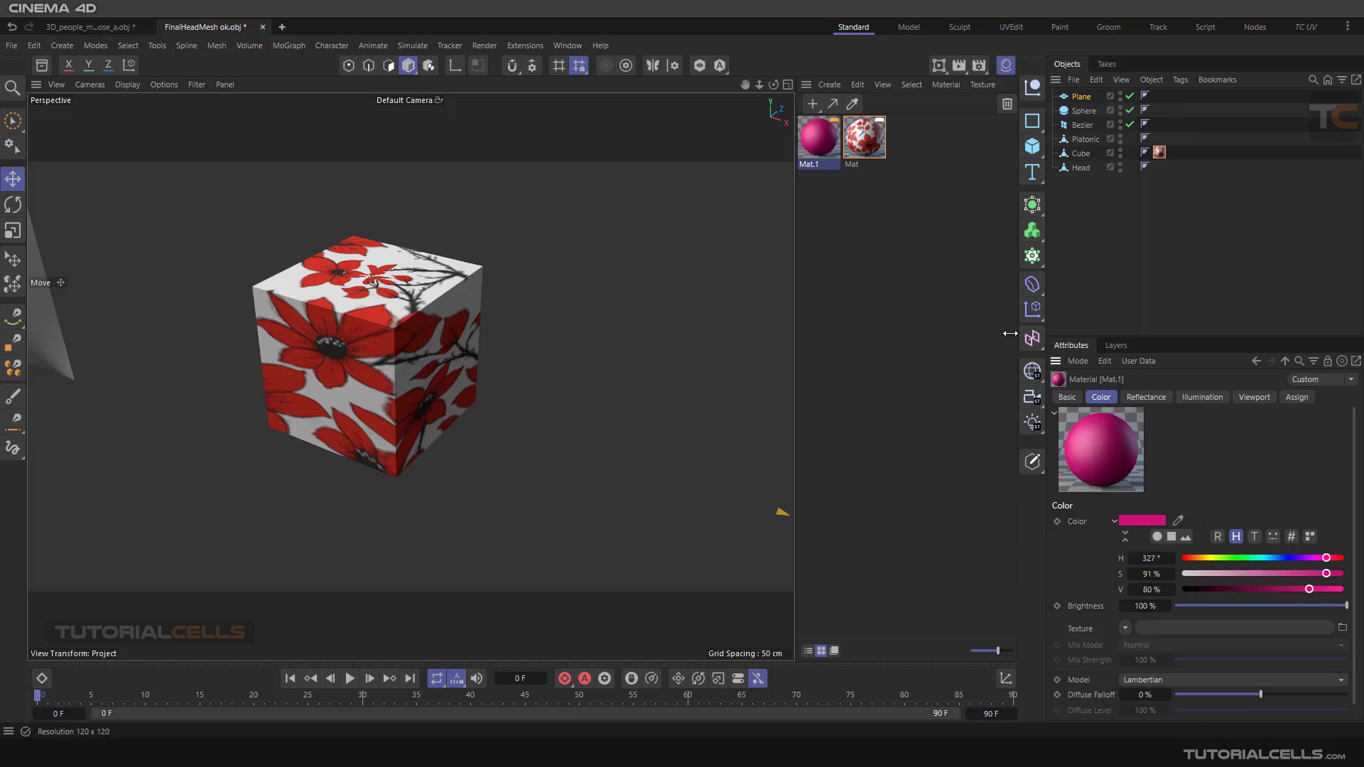
left_click_drag(823, 148, 1173, 151)
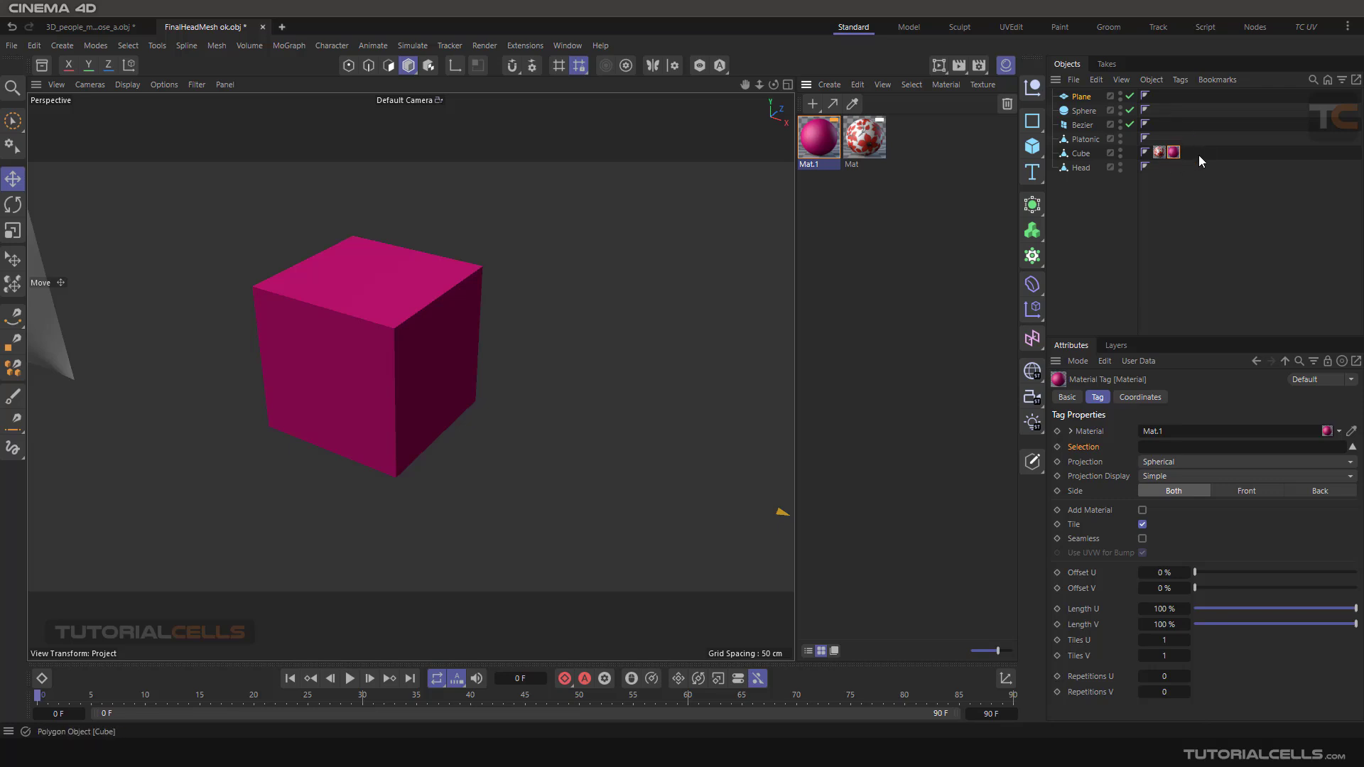
left_click(1198, 158)
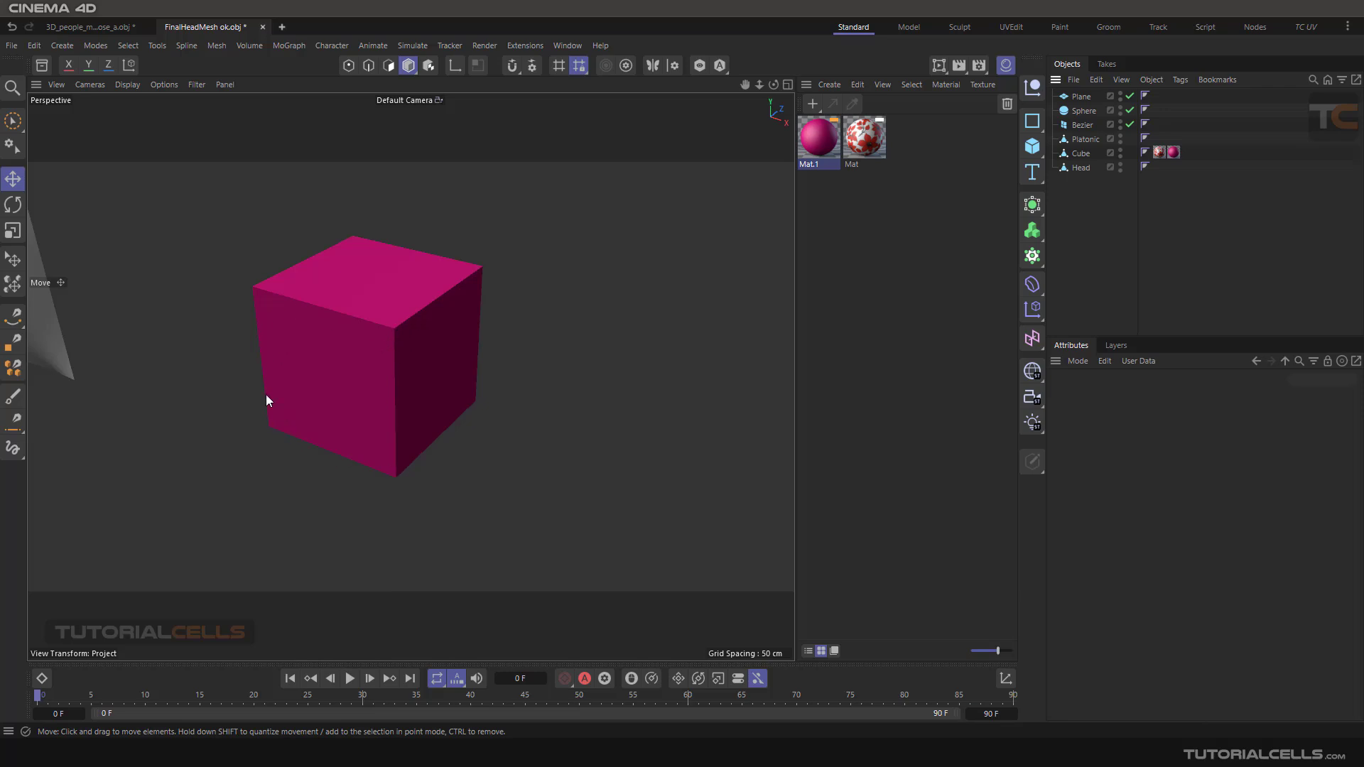
In polygon mode, select the Cube's front face and store it as a polygon selection tag.
left_click(1081, 156)
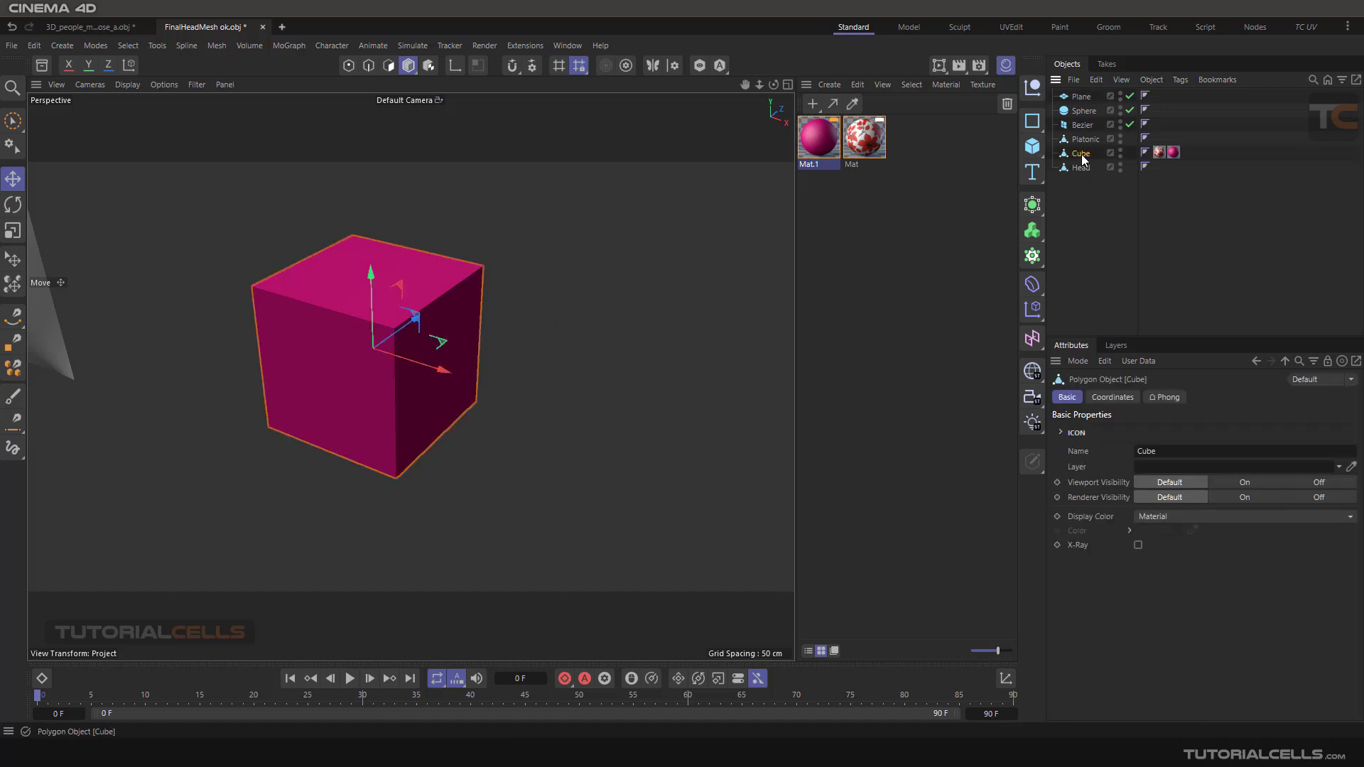
left_click(388, 70)
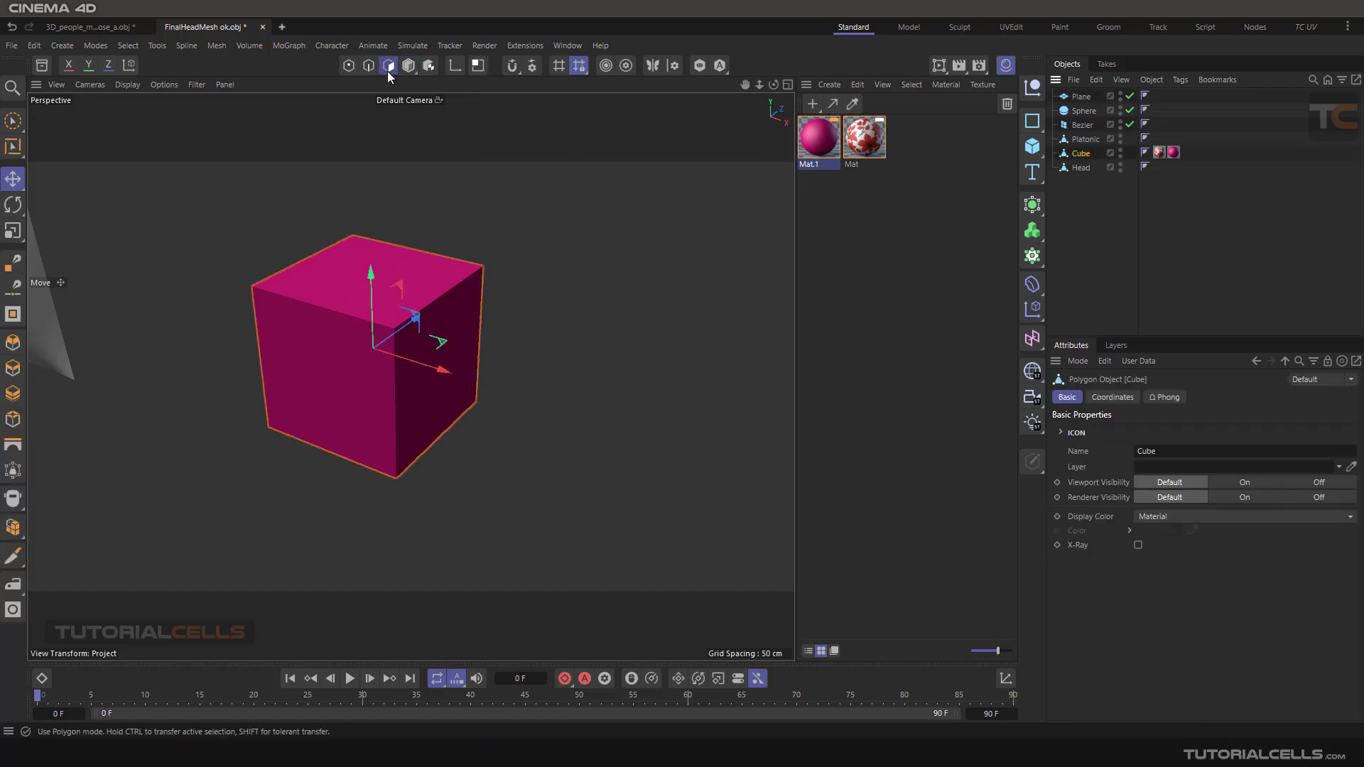
left_click(335, 334)
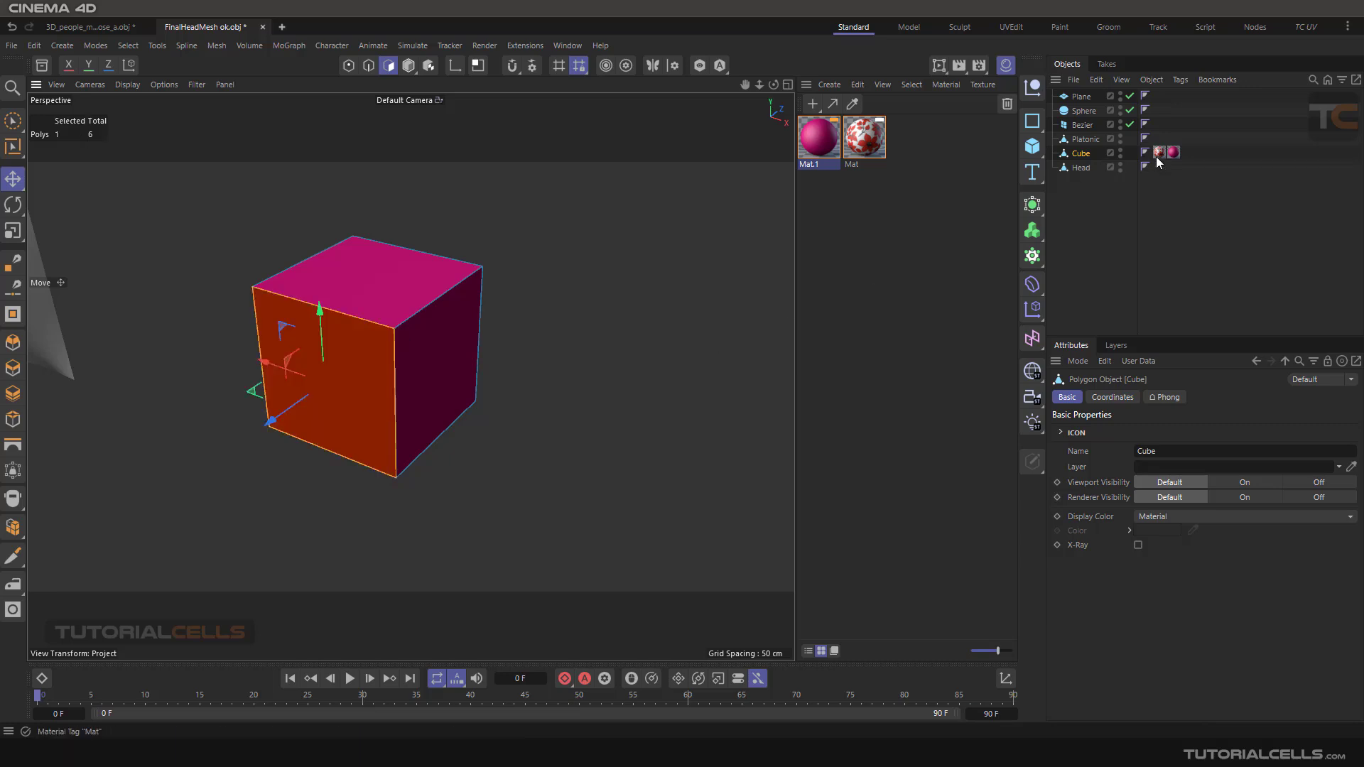
left_click_drag(1156, 156, 299, 364)
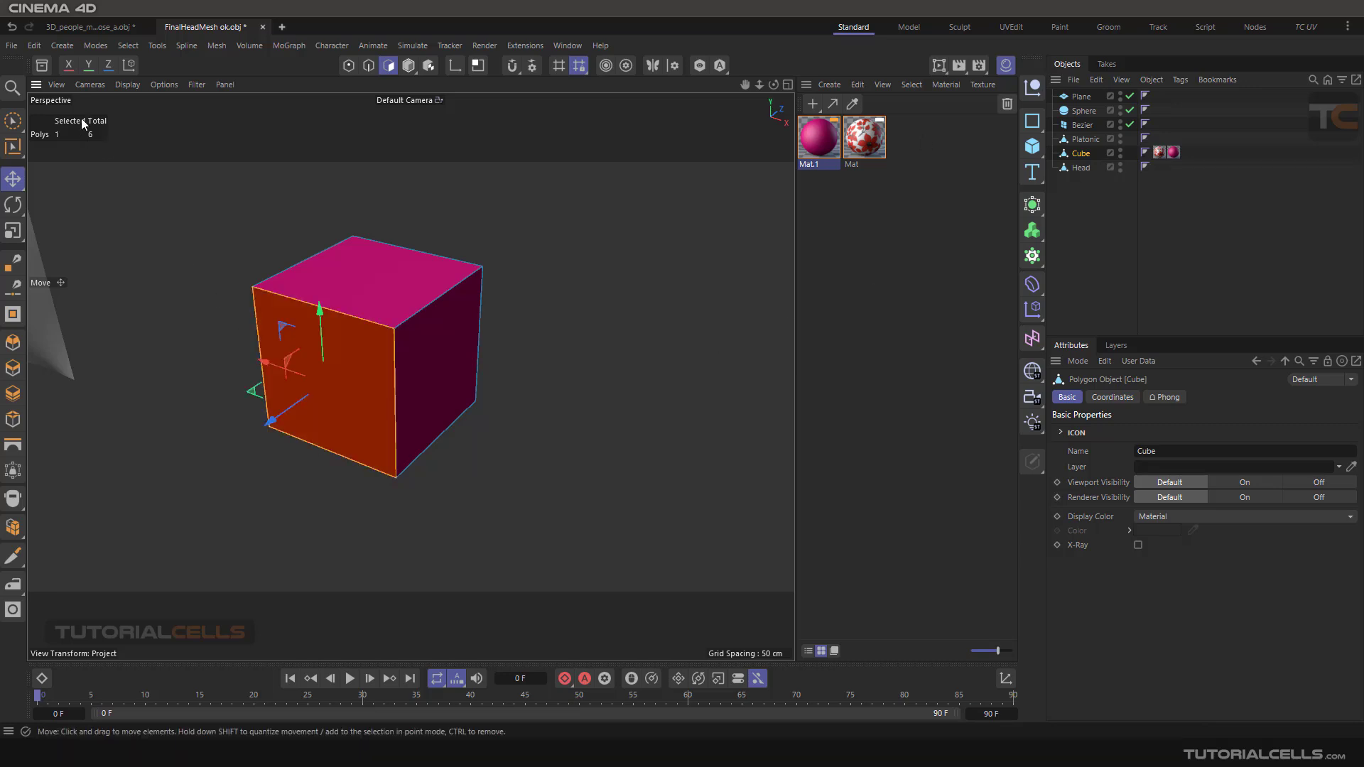
left_click(128, 45)
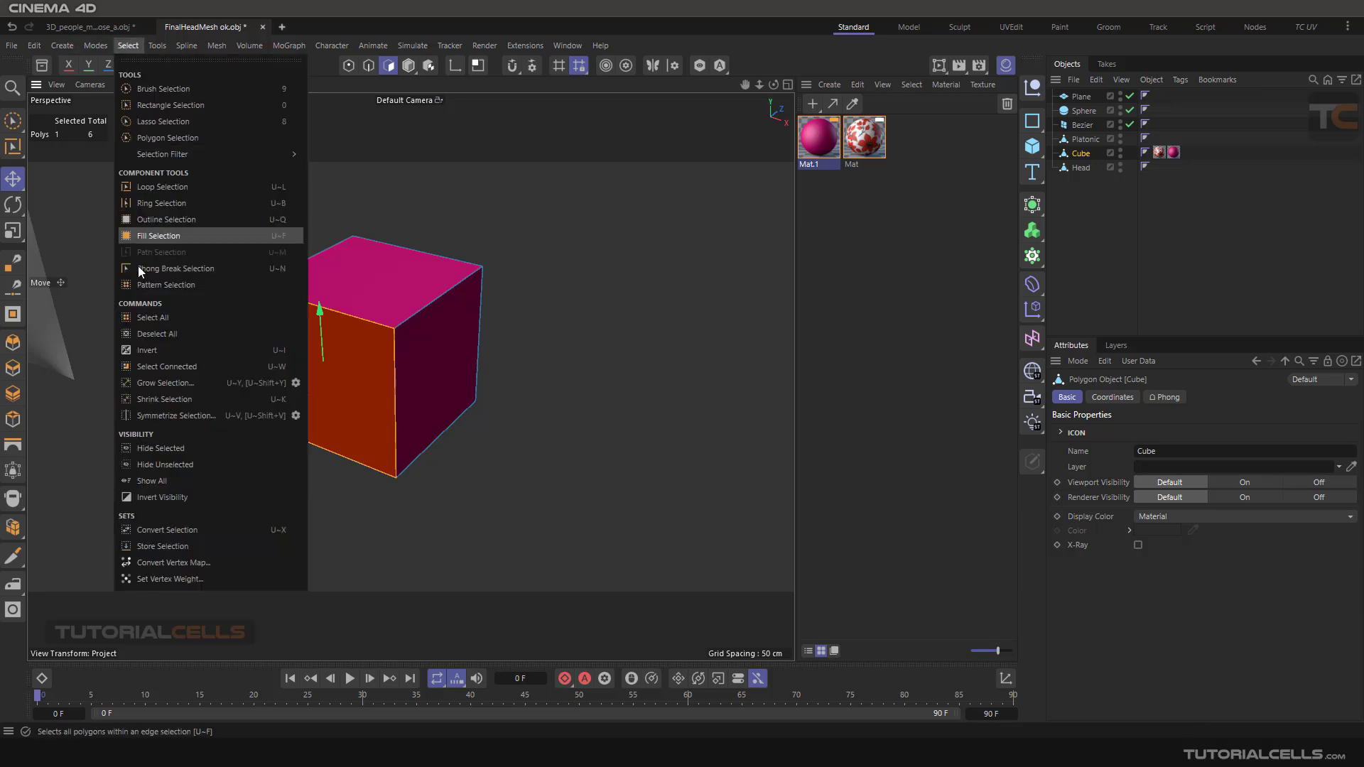
left_click(186, 548)
left_click(1188, 153)
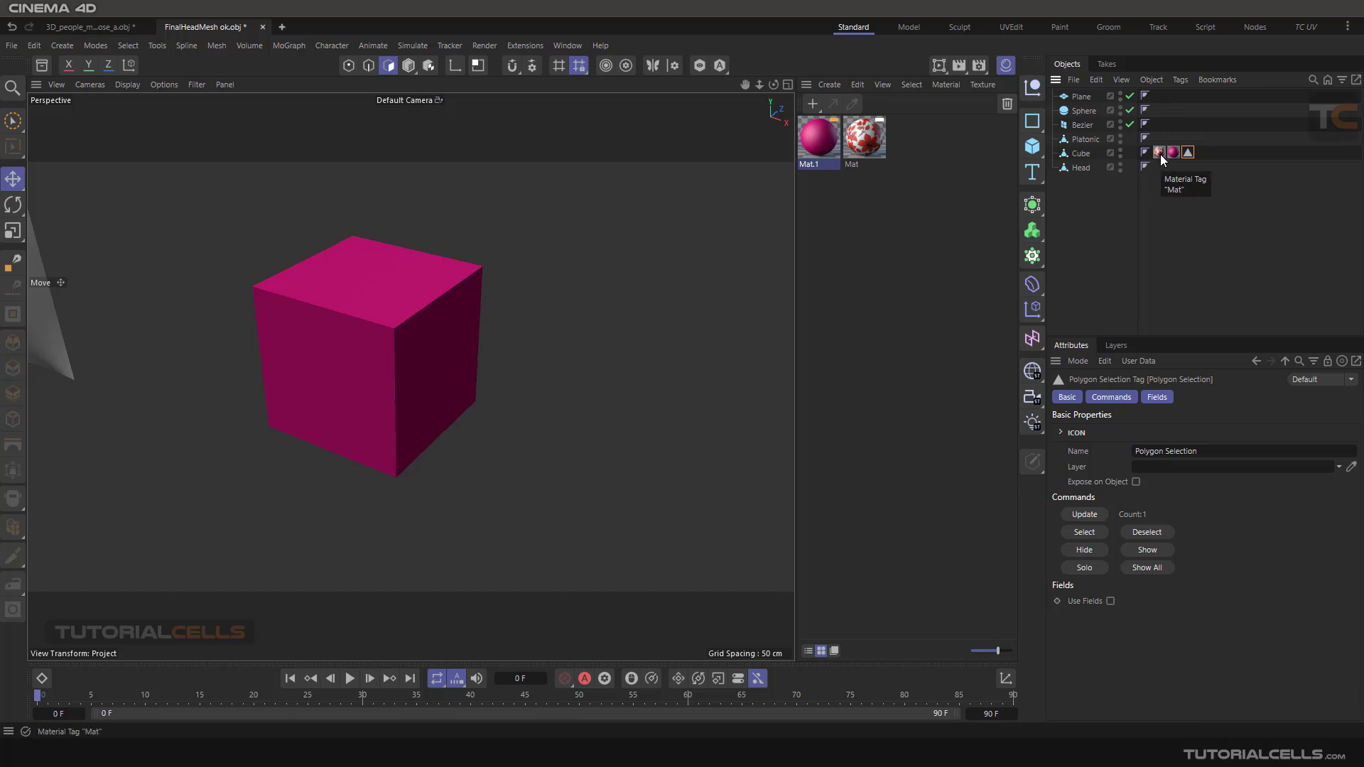
Restrict both the Mat and Mat.1 material tags on the Cube to the stored polygon selection.
left_click(1159, 153)
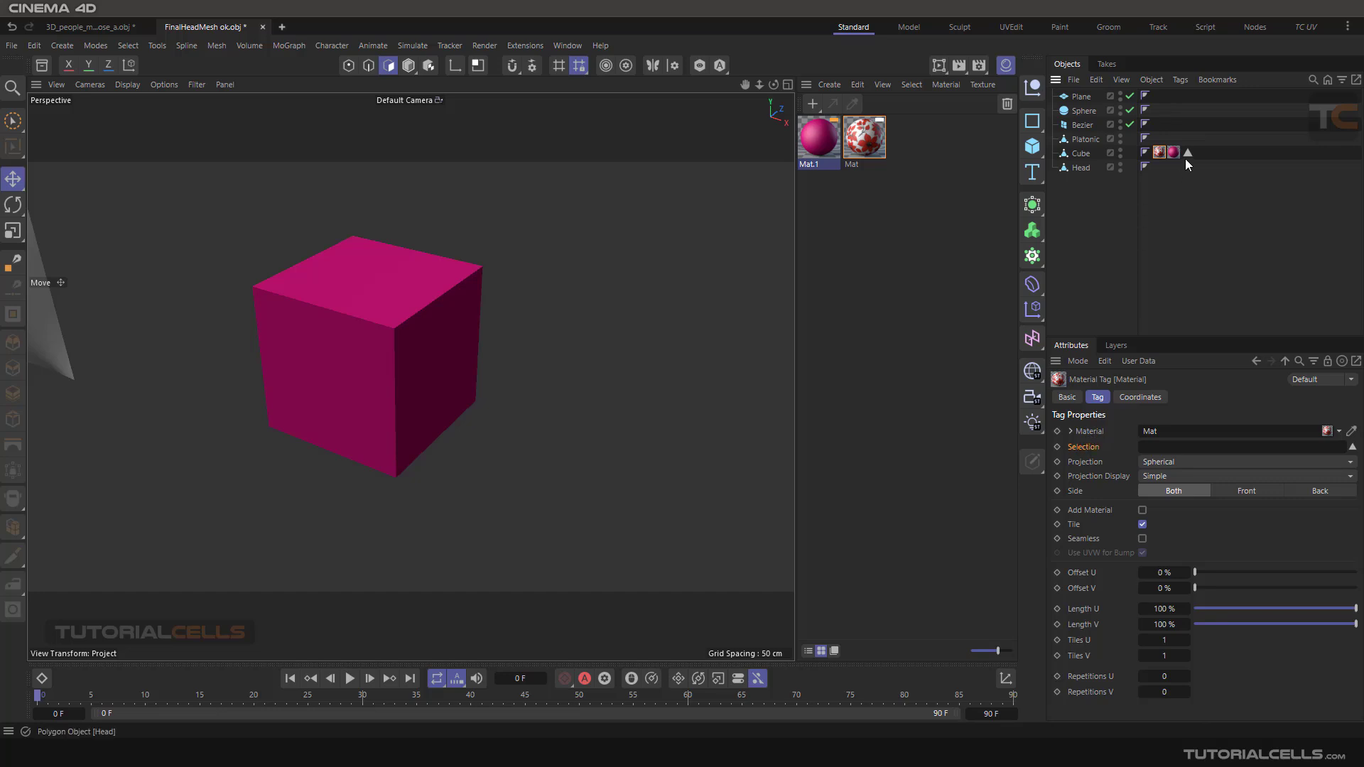
left_click_drag(1187, 153, 1157, 449)
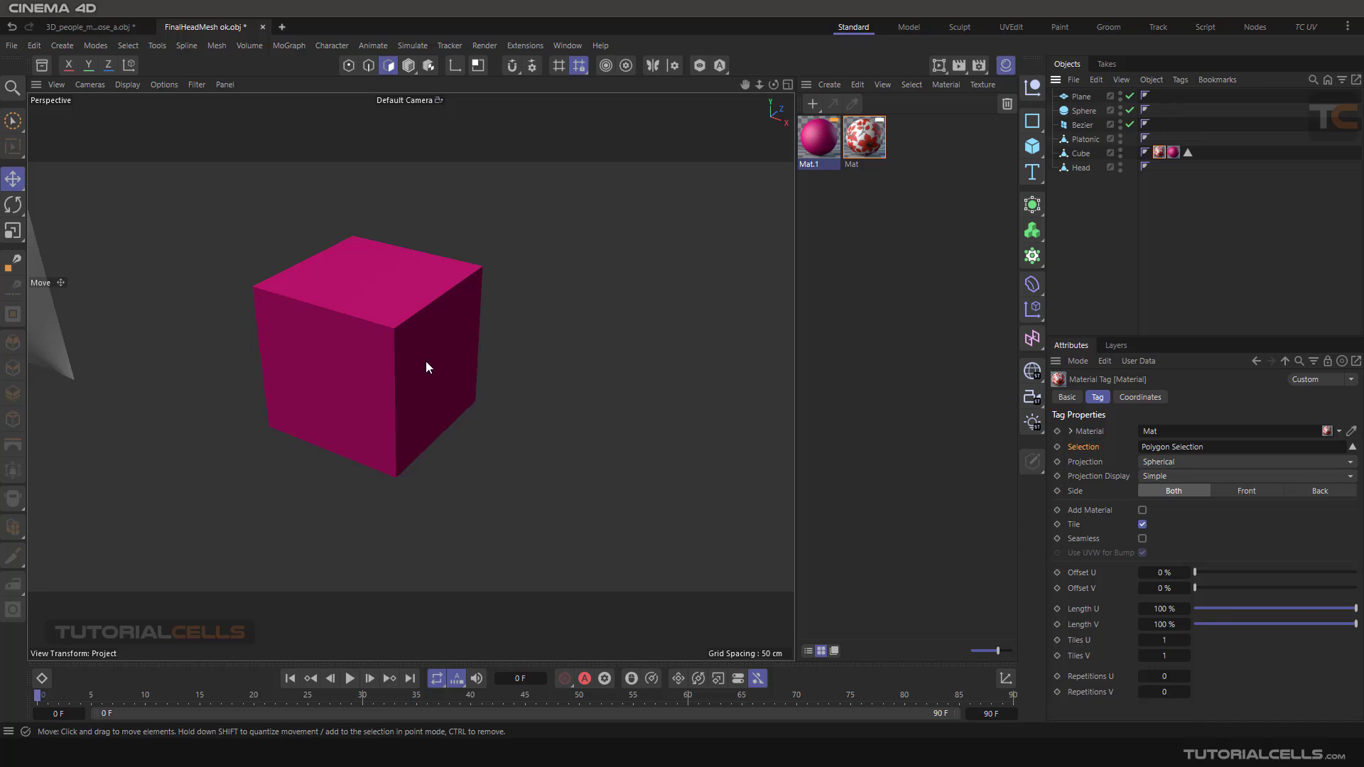
mouse_move(497, 341)
left_mouse_down("alt")
mouse_move(222, 327)
mouse_move(612, 326)
mouse_move(418, 328)
mouse_move(493, 338)
left_mouse_up("alt")
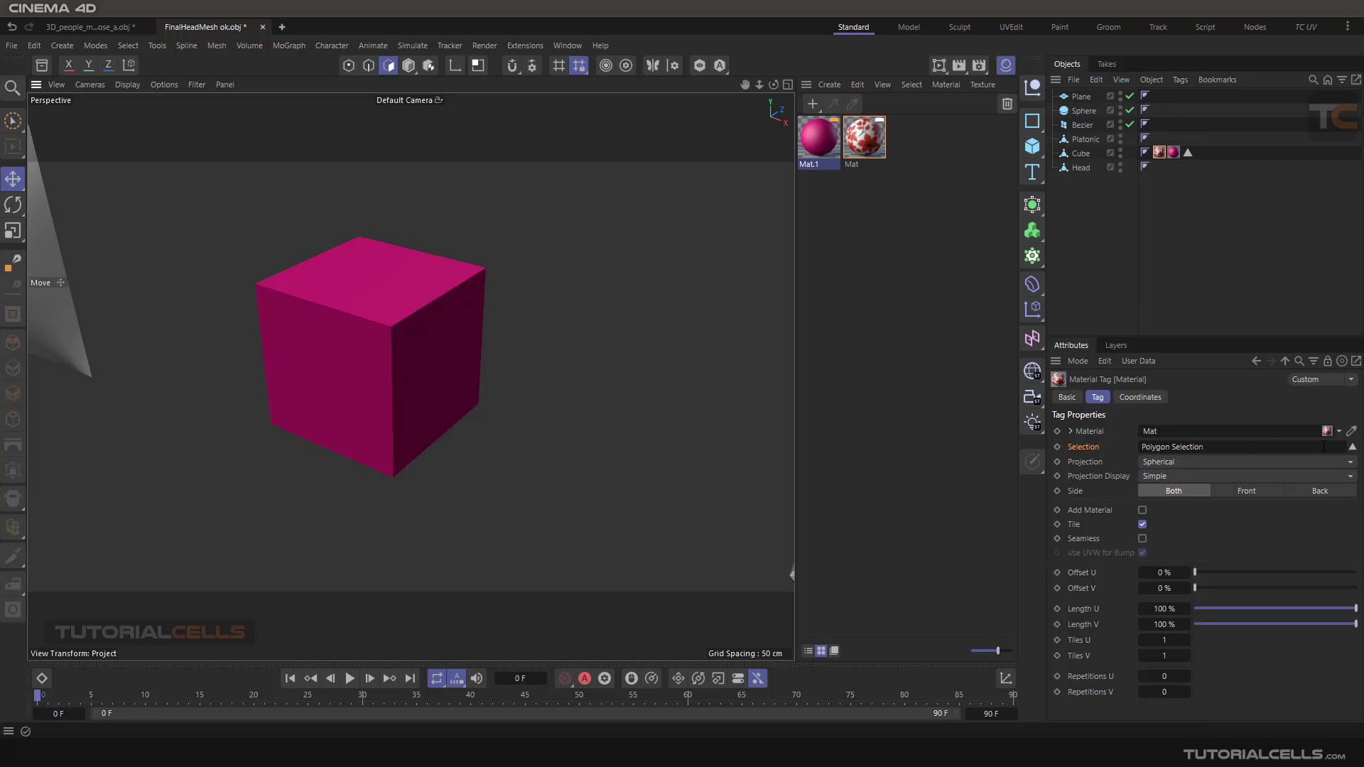
left_click(1174, 152)
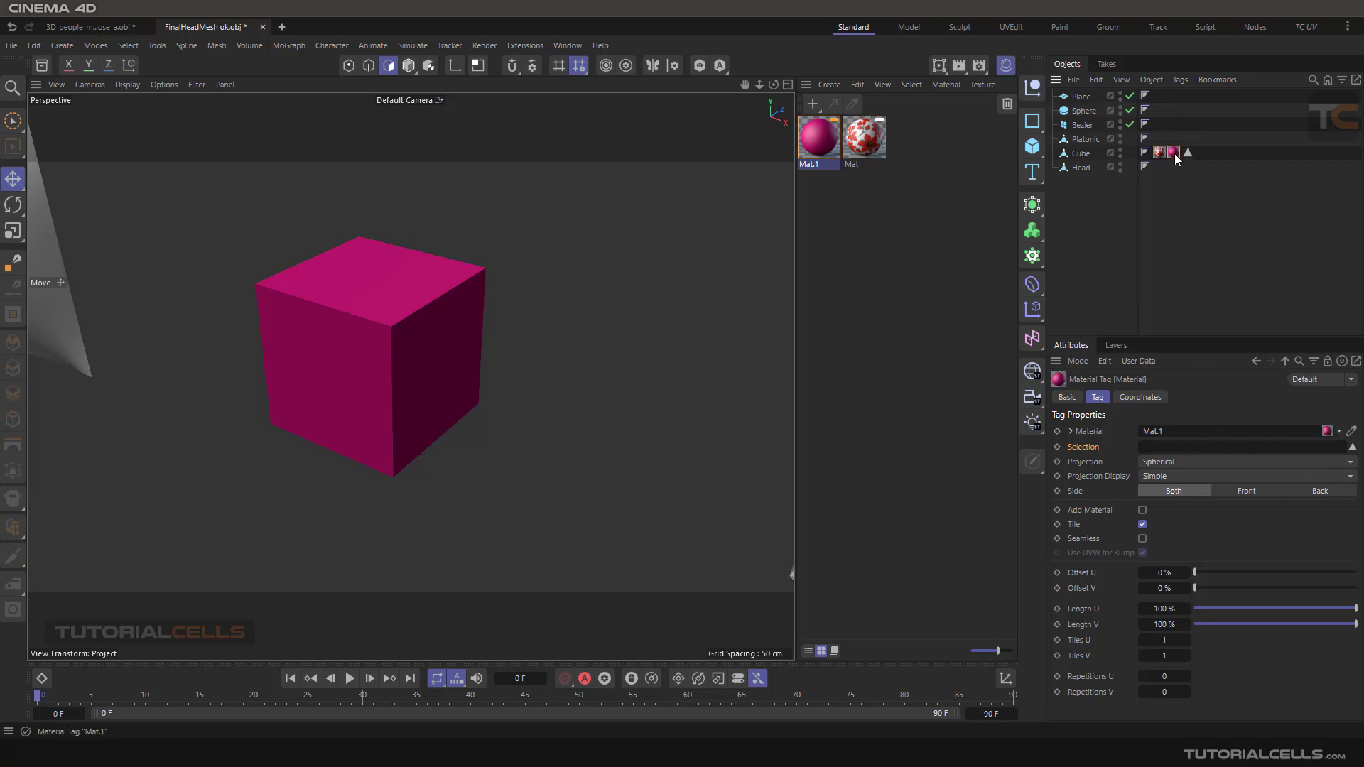
left_click_drag(1187, 153, 1165, 448)
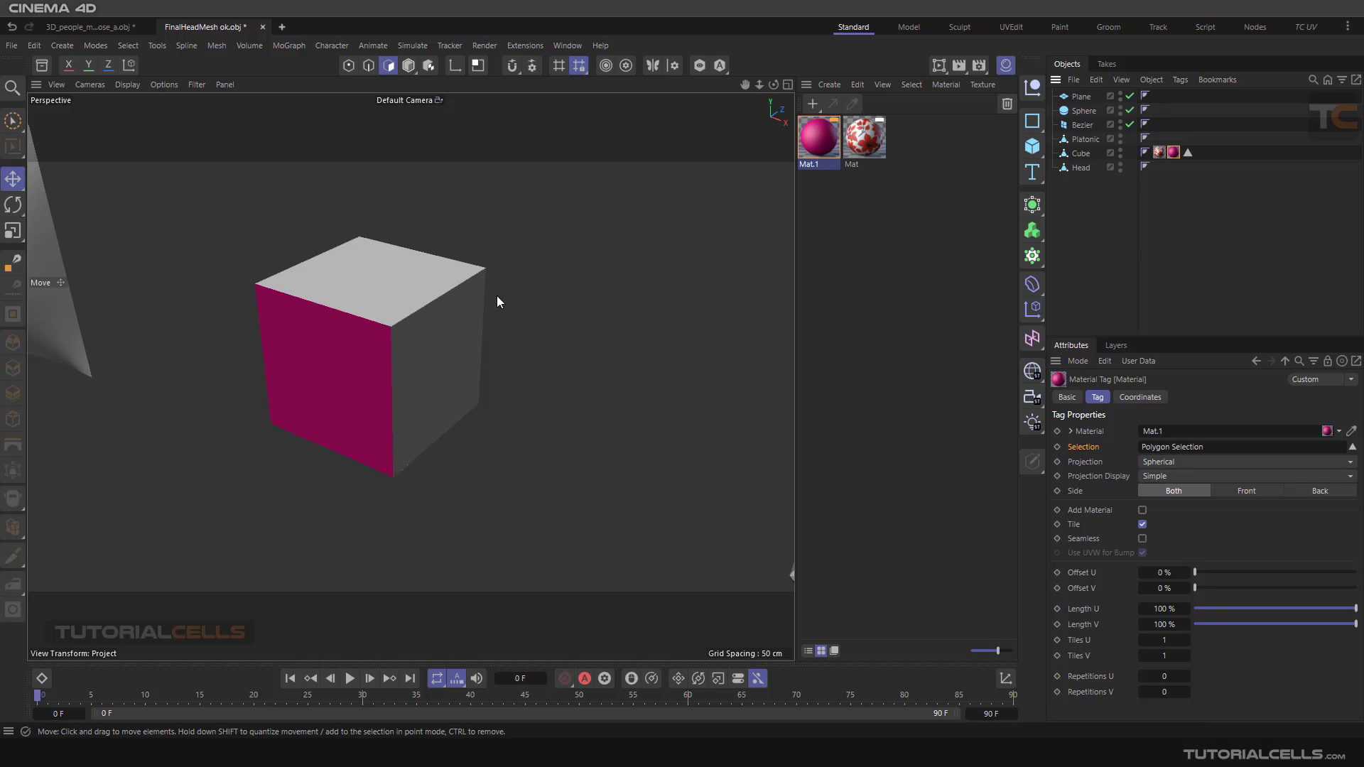
Reorder the Cube's tags so that Mat follows Mat.1 and the polygon selection tag precedes both materials.
left_click_drag(1160, 152, 1181, 155)
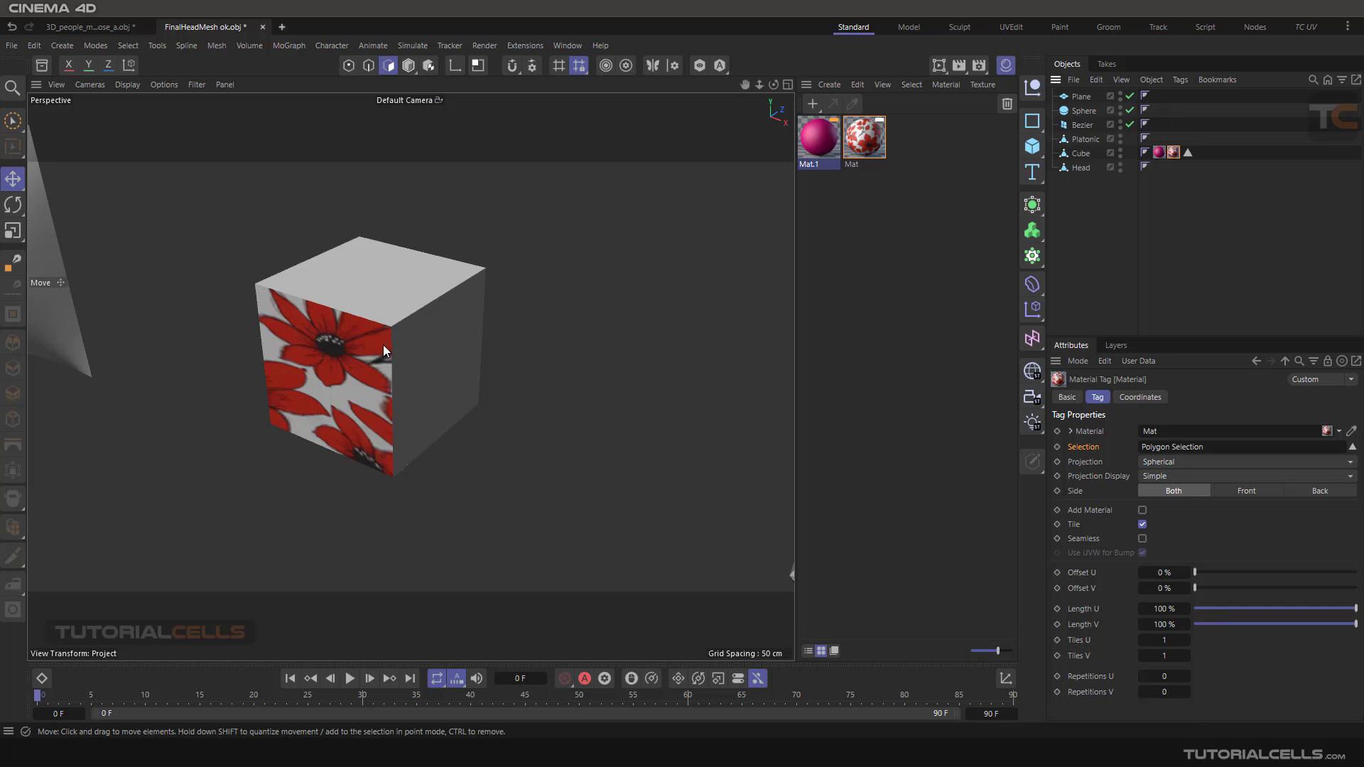
left_click_drag(383, 350, 462, 354, "alt")
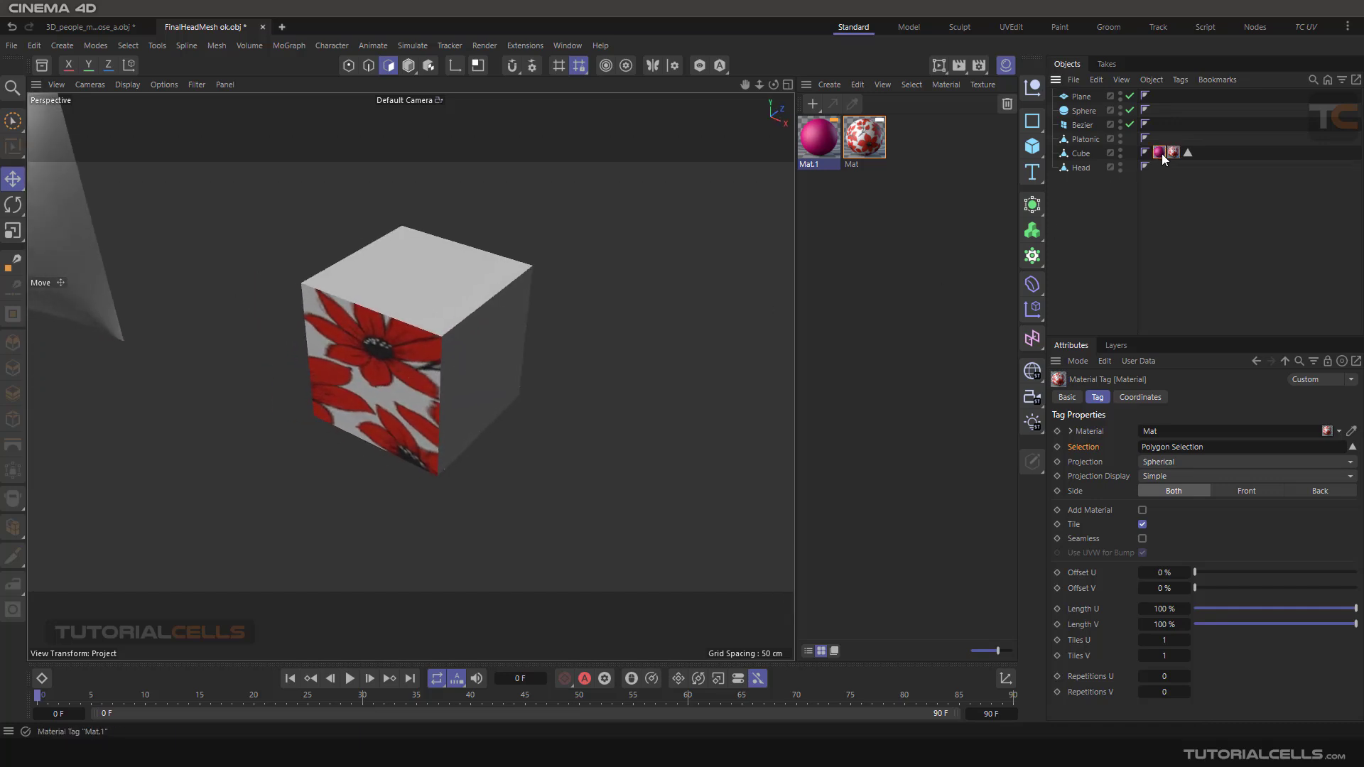
left_click_drag(1164, 158, 1194, 156)
Clear the polygon selection restriction from the Mat.1 material tag.
left_click(1173, 152)
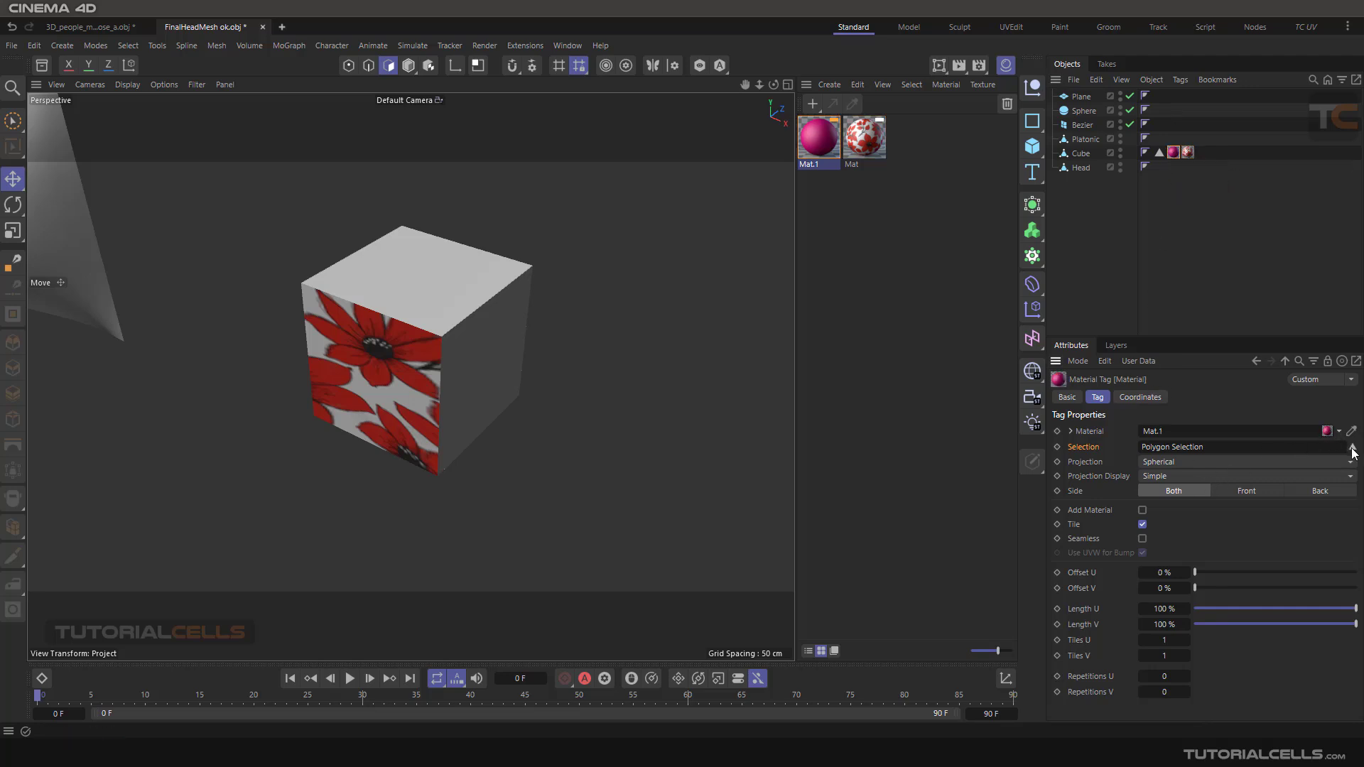
double_click(1217, 446)
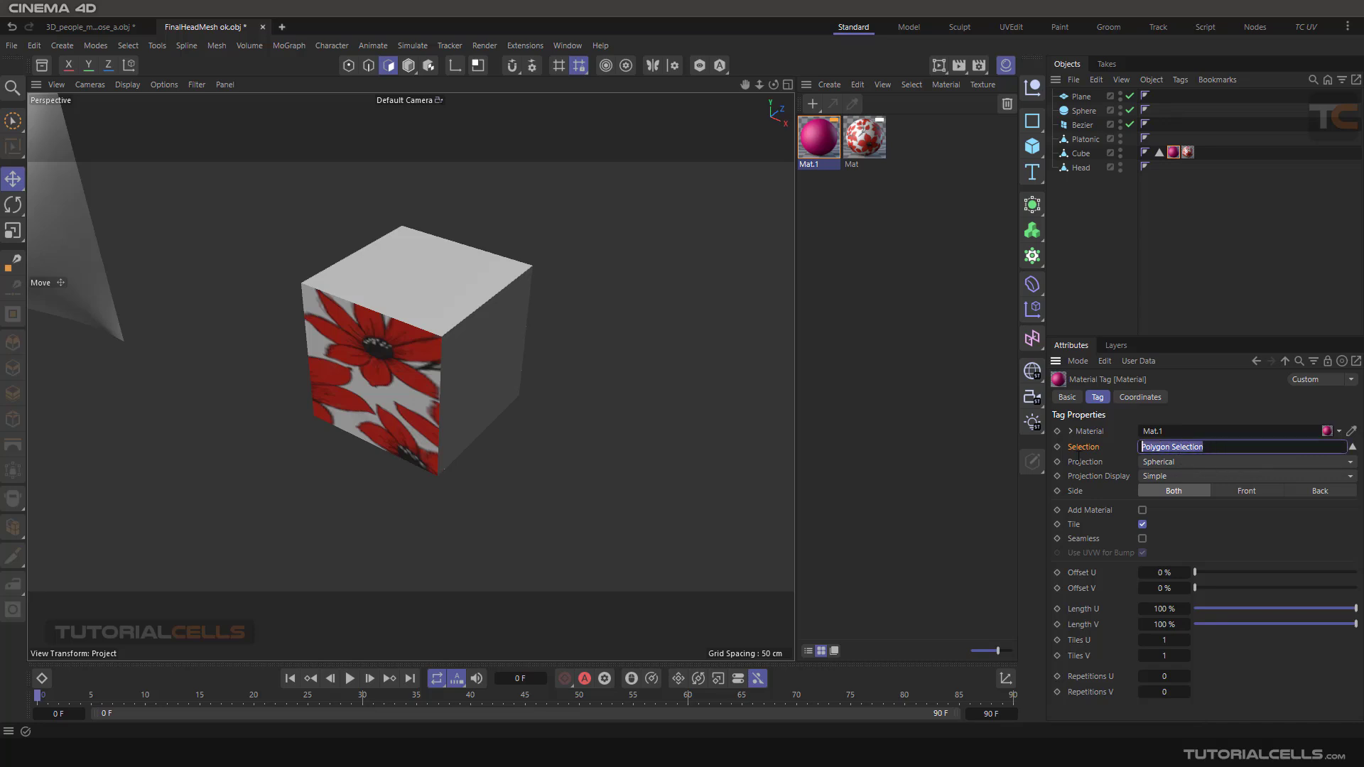
key("BackSpace")
right_click(1080, 451)
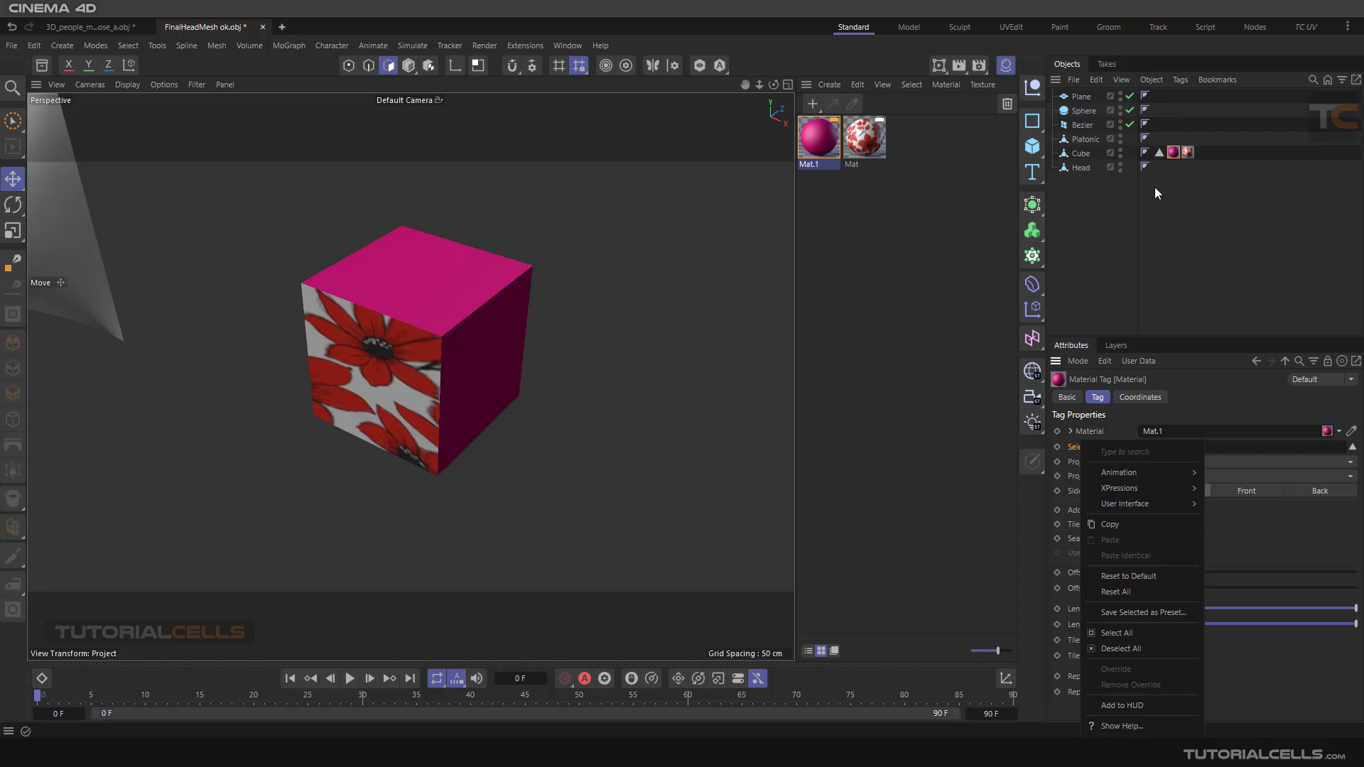
Compare the Selection settings of the Cube's Mat and Mat.1 material tags.
left_click(1186, 153)
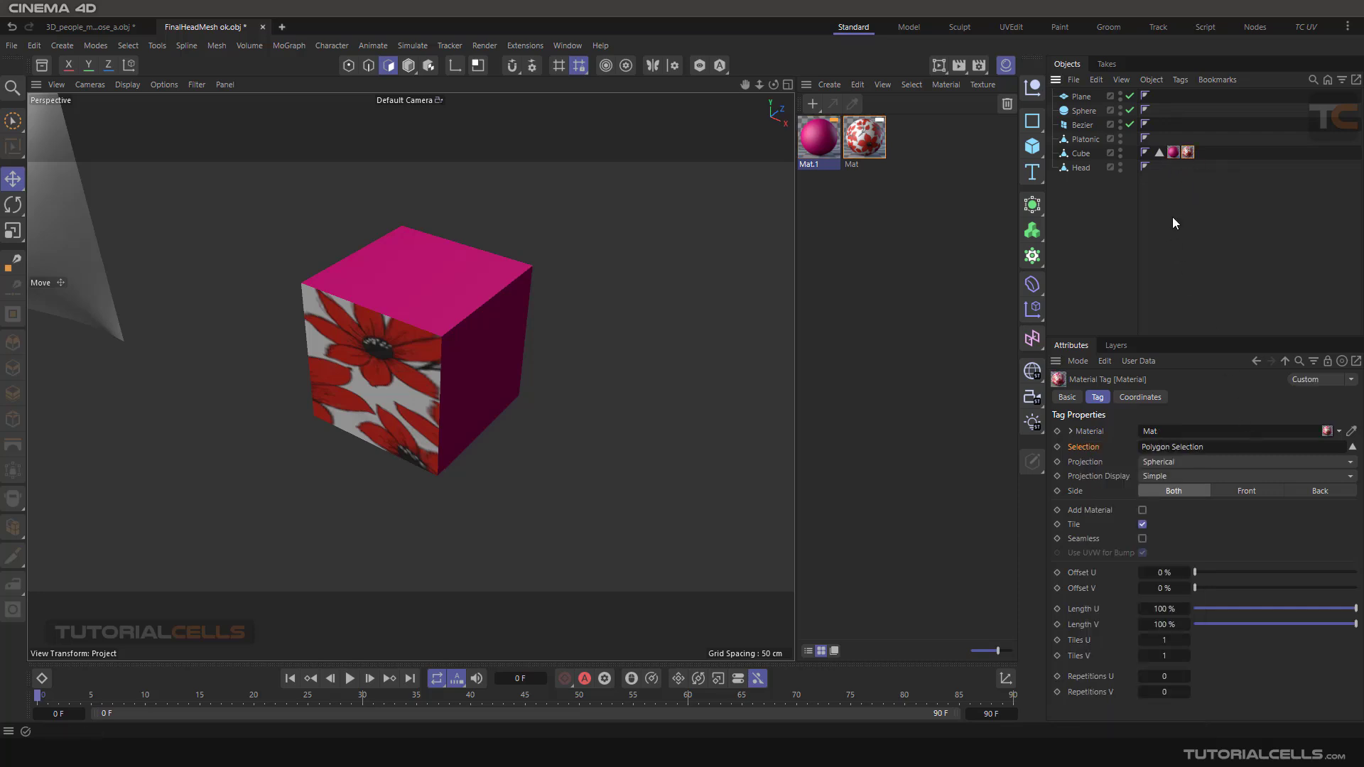
left_click(1172, 154)
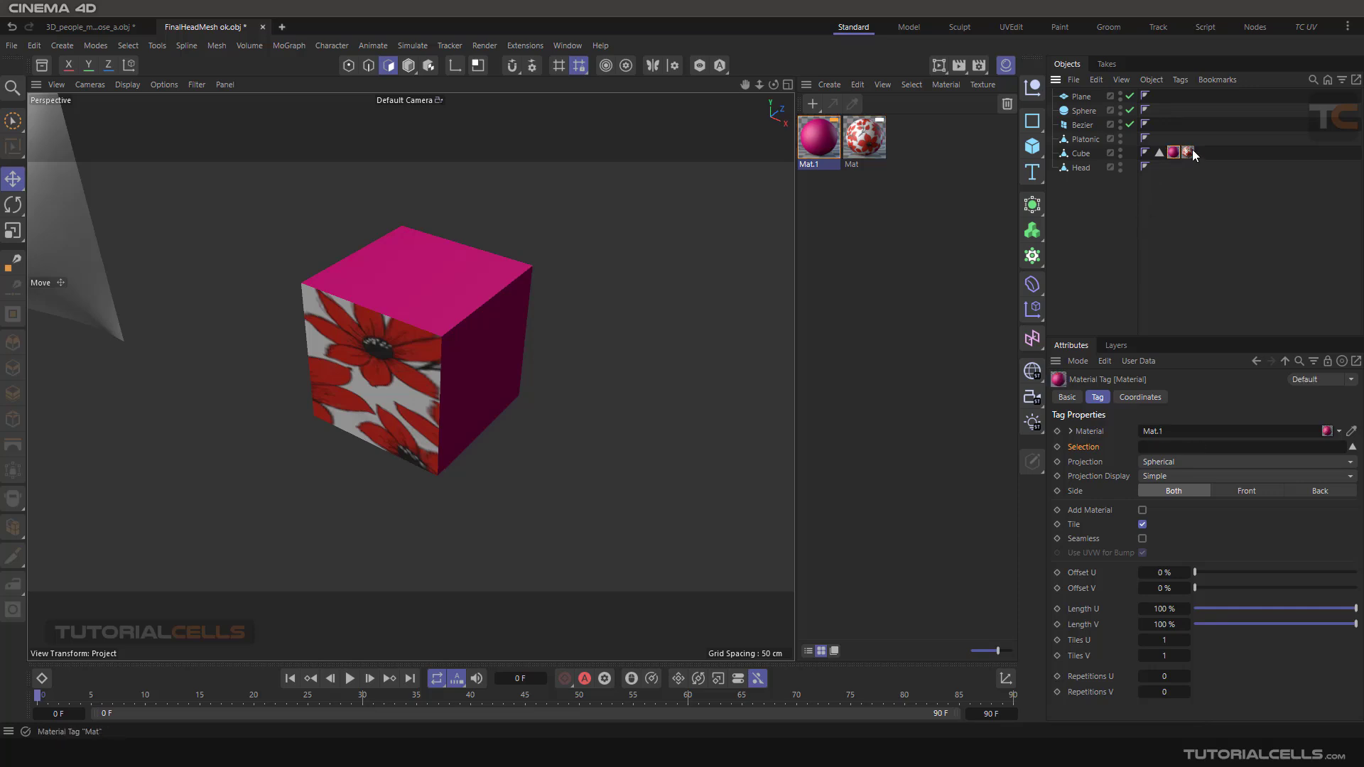
left_click(1189, 153)
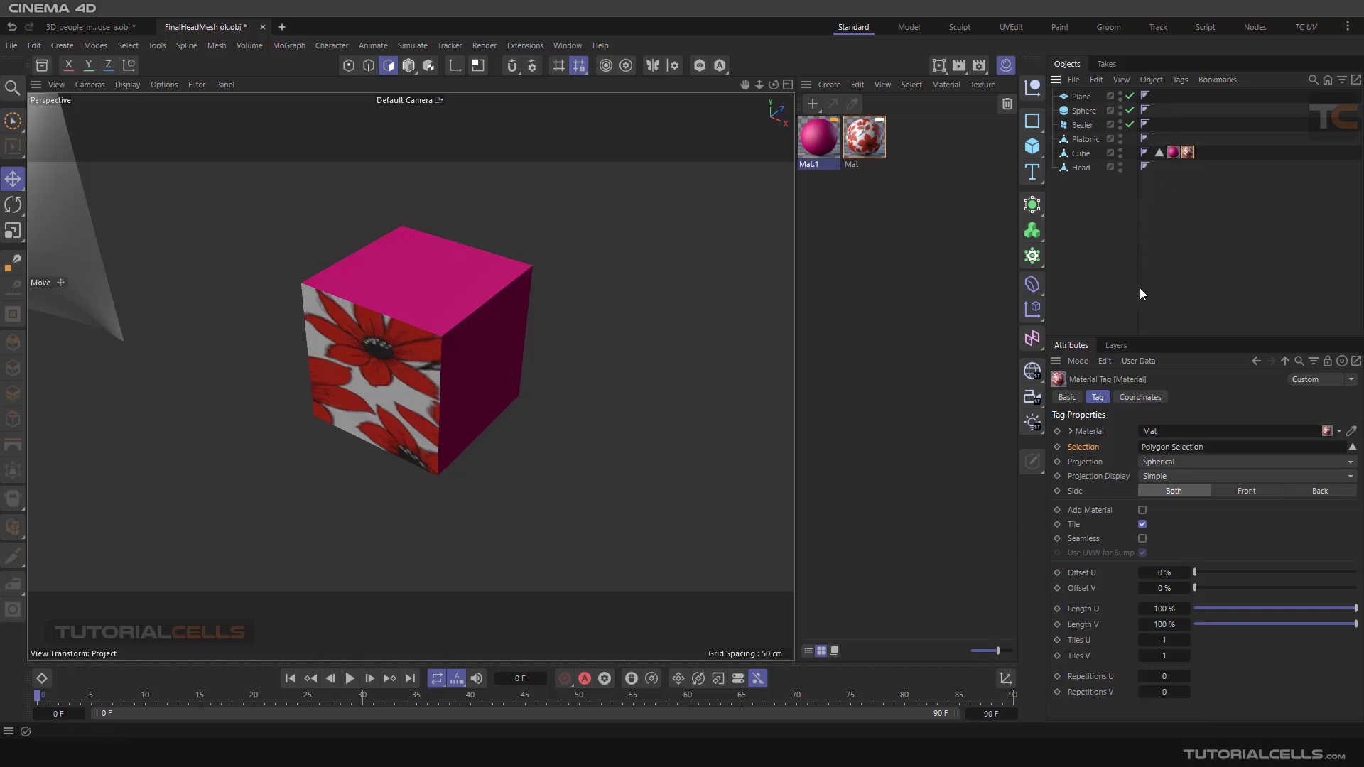
left_click(1215, 451)
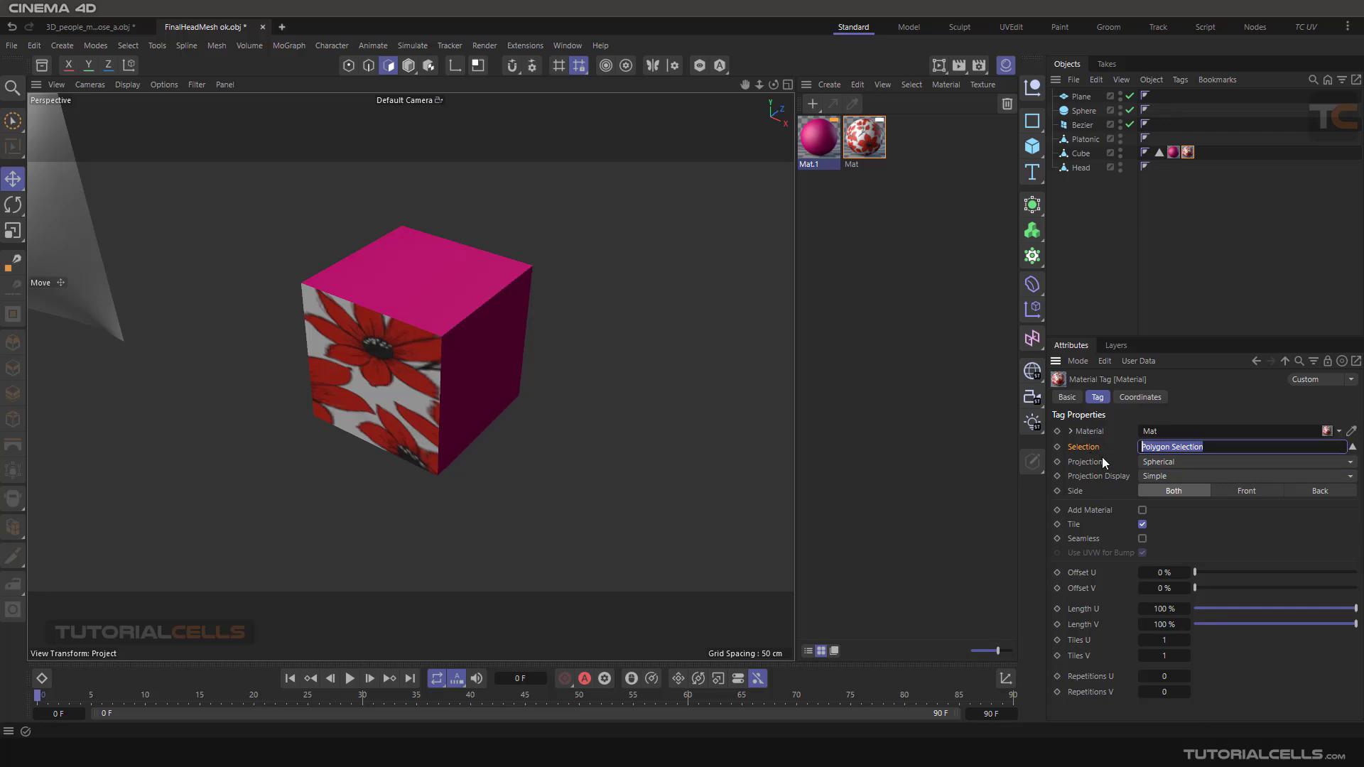
left_click(1097, 200)
left_click(1185, 153)
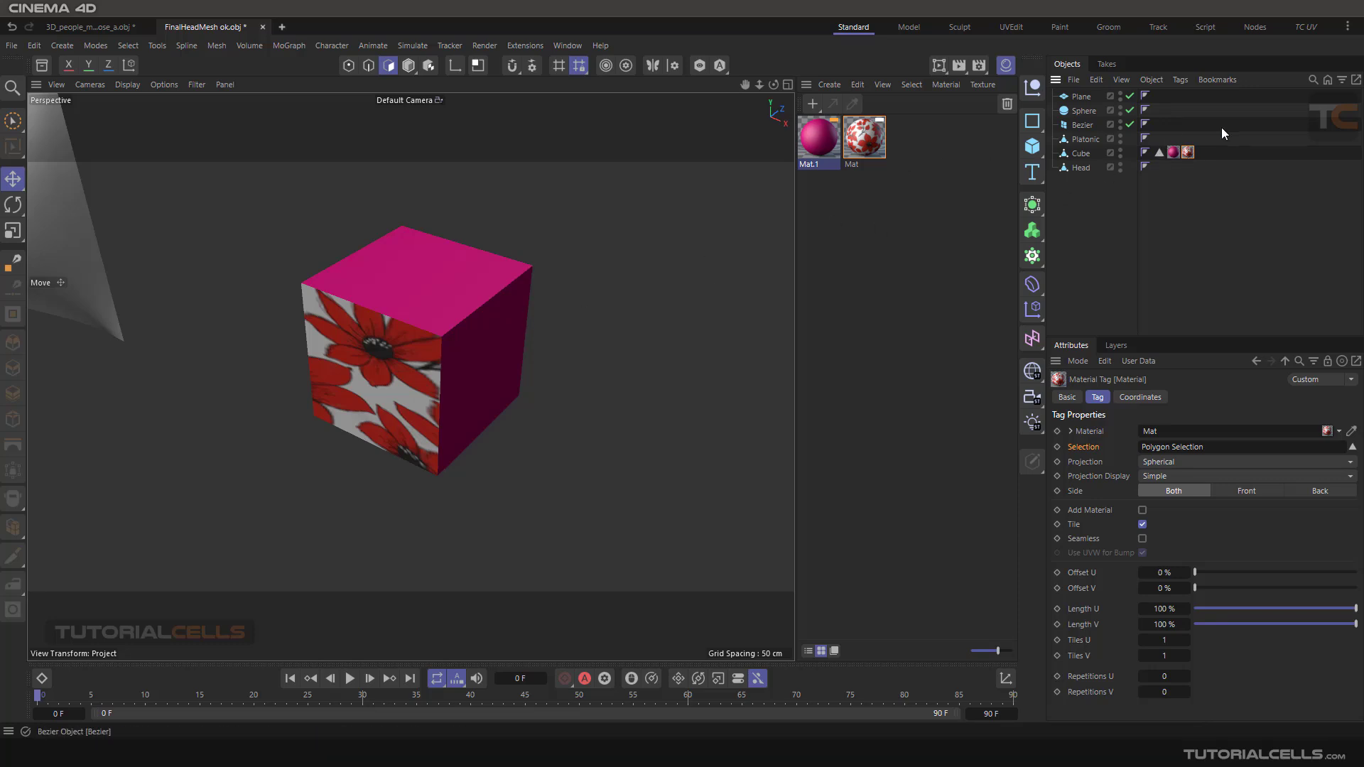
Delete the magenta Mat.1 material tag from the Cube.
left_click_drag(1228, 130, 1161, 177)
left_click(1175, 157)
key("Delete")
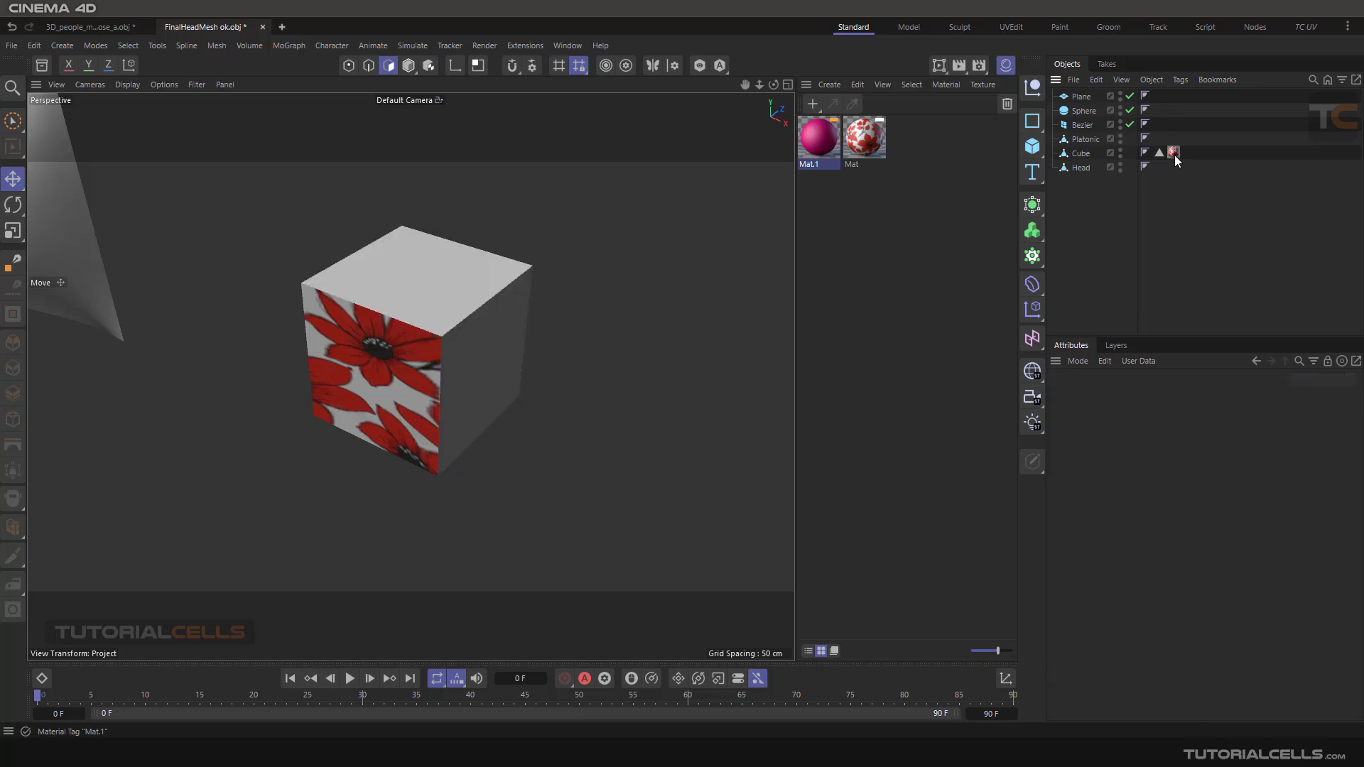
Clear the polygon selection restriction from the Cube's Mat material tag so the floral pattern covers every face.
left_click(1174, 155)
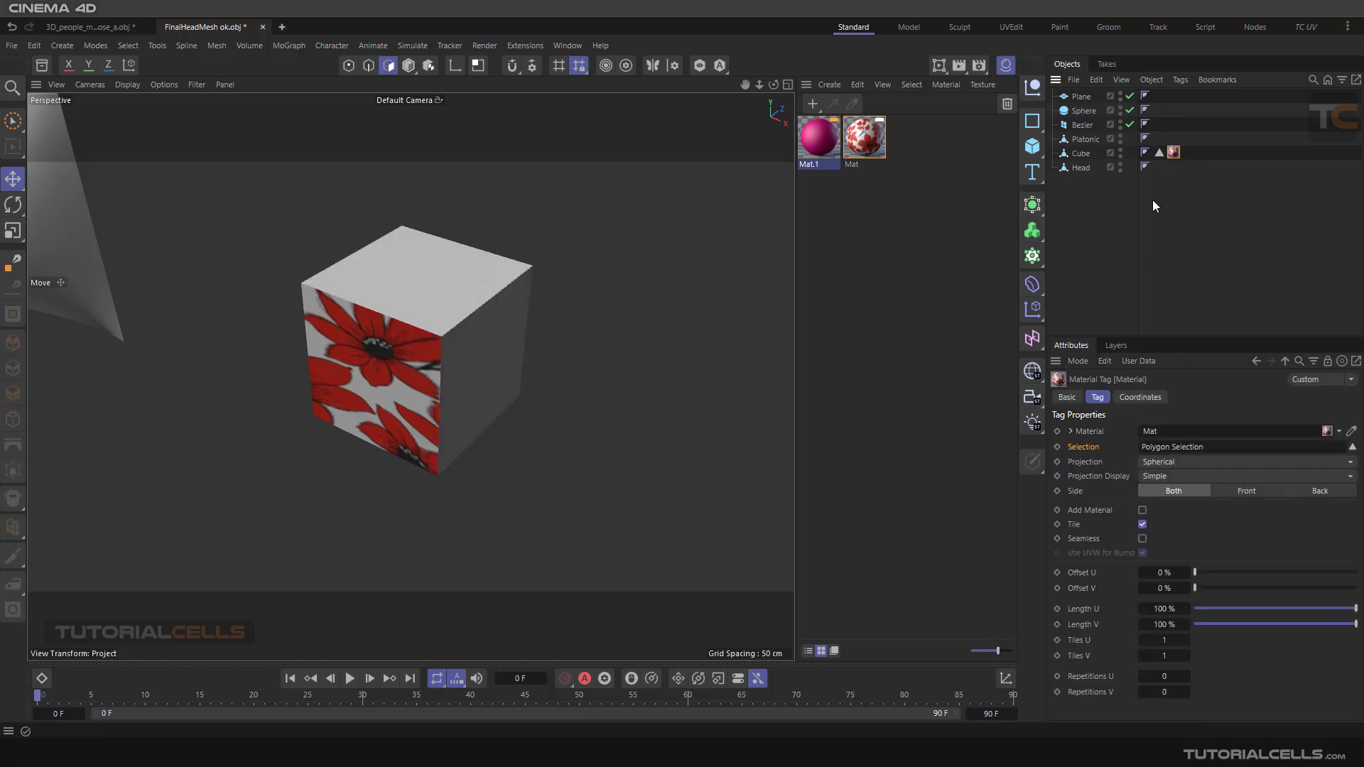
right_click(1283, 445)
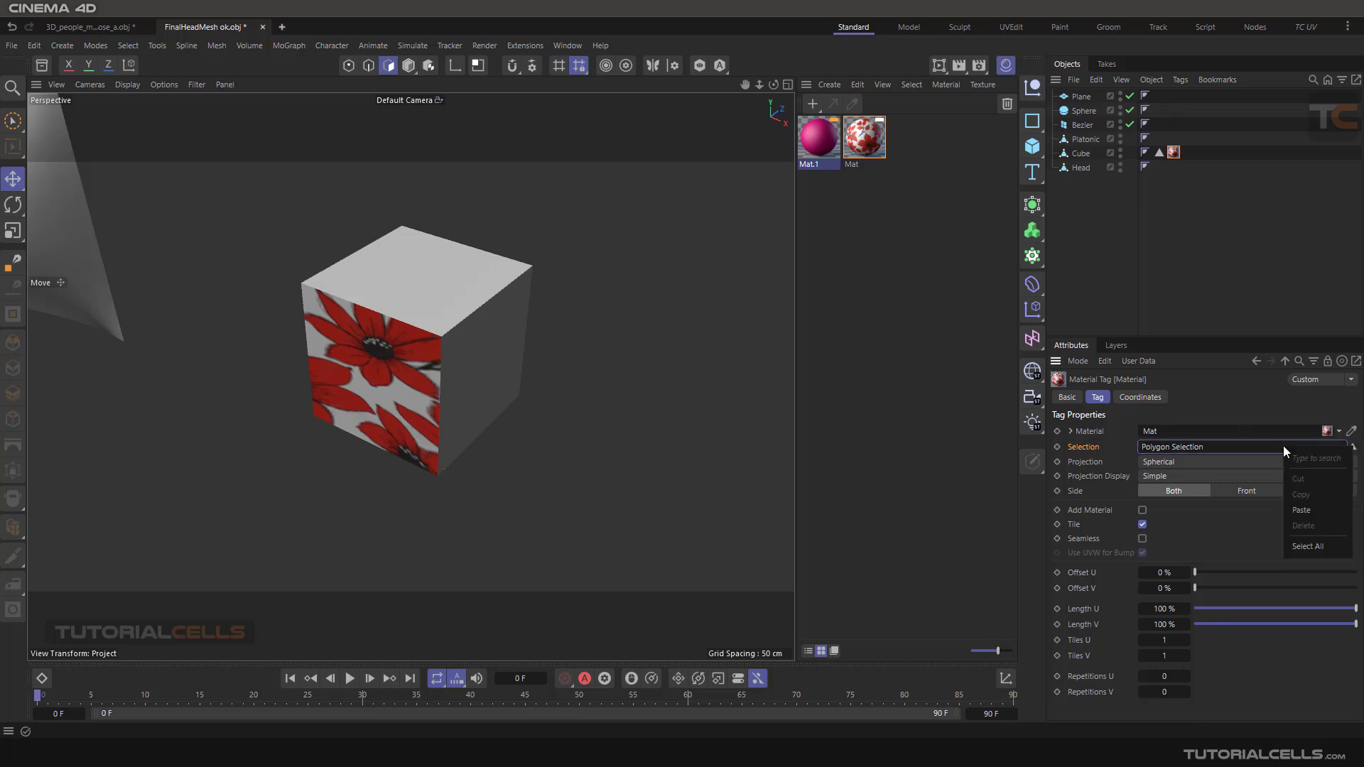
right_click(1094, 448)
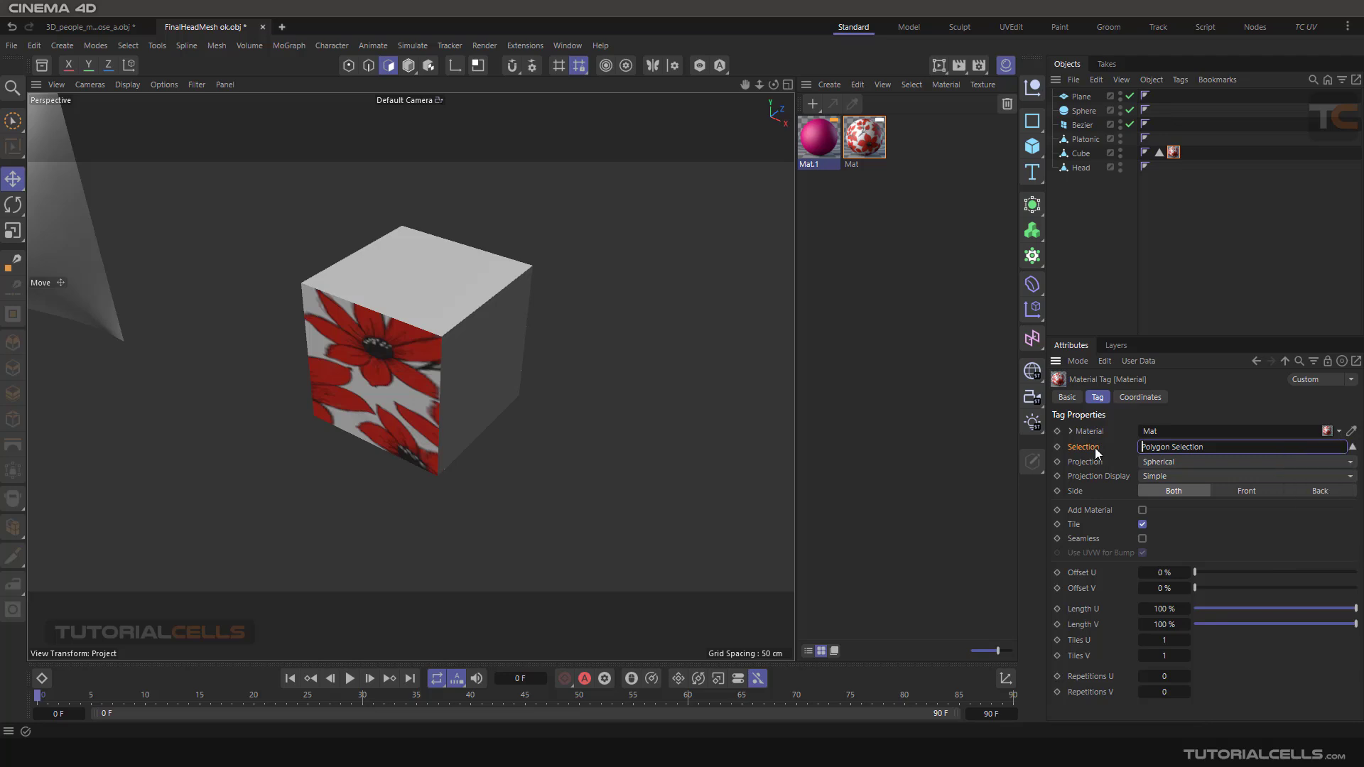
right_click(1094, 448)
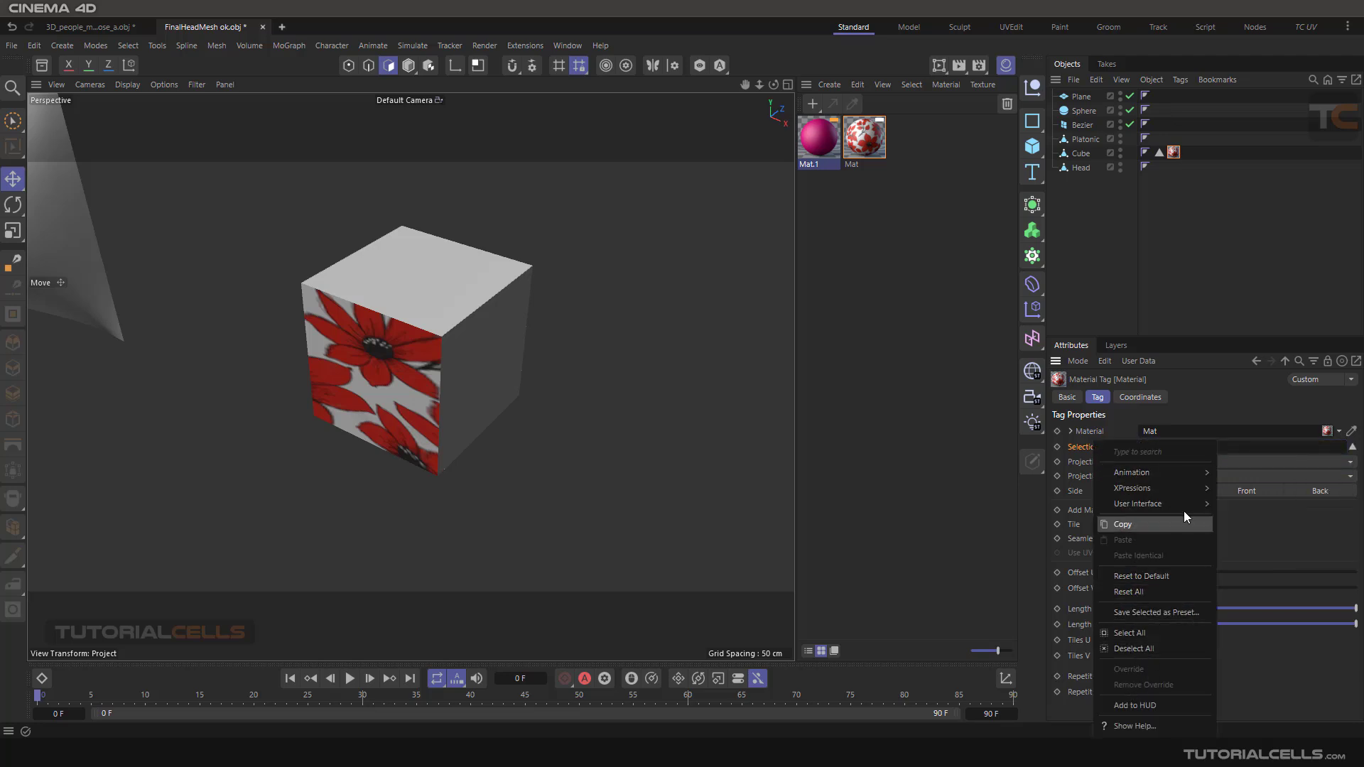
left_click(1231, 429)
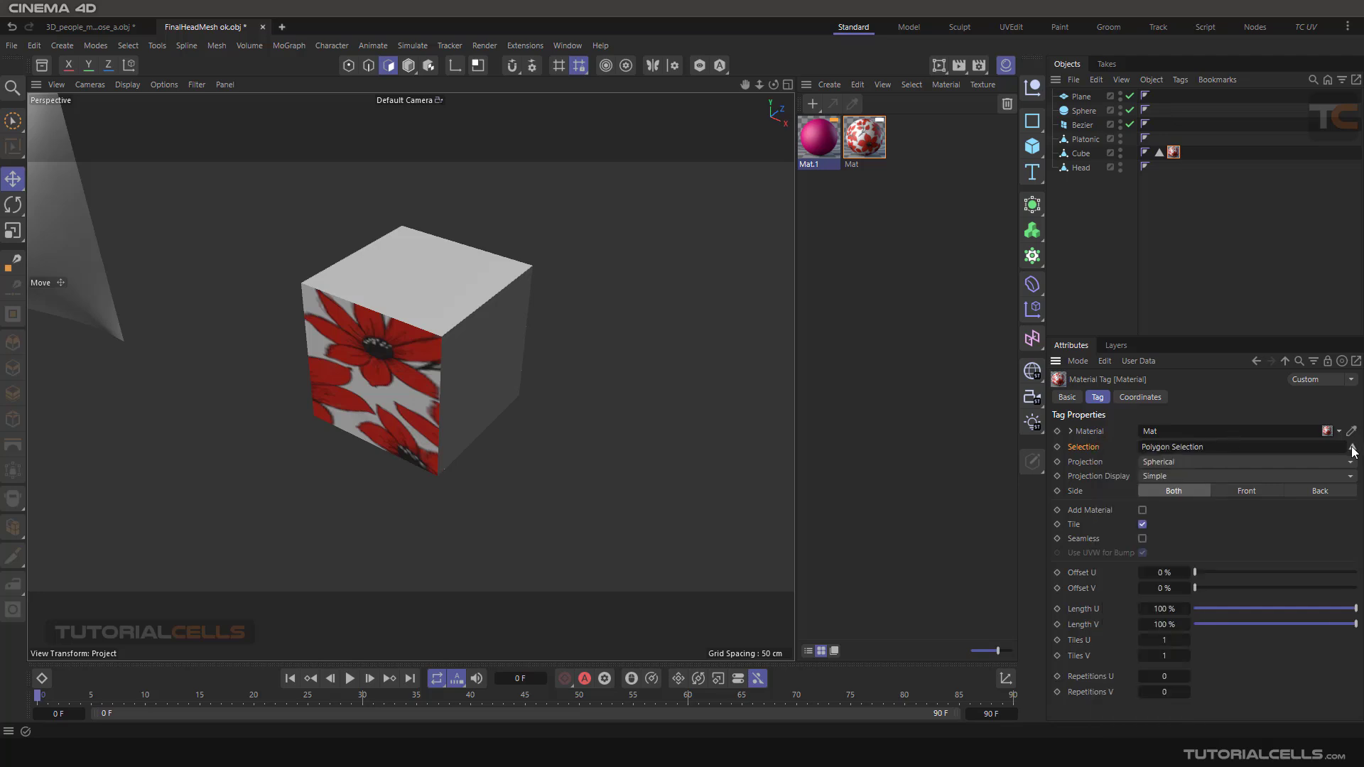
left_click_drag(1213, 447, 1119, 447)
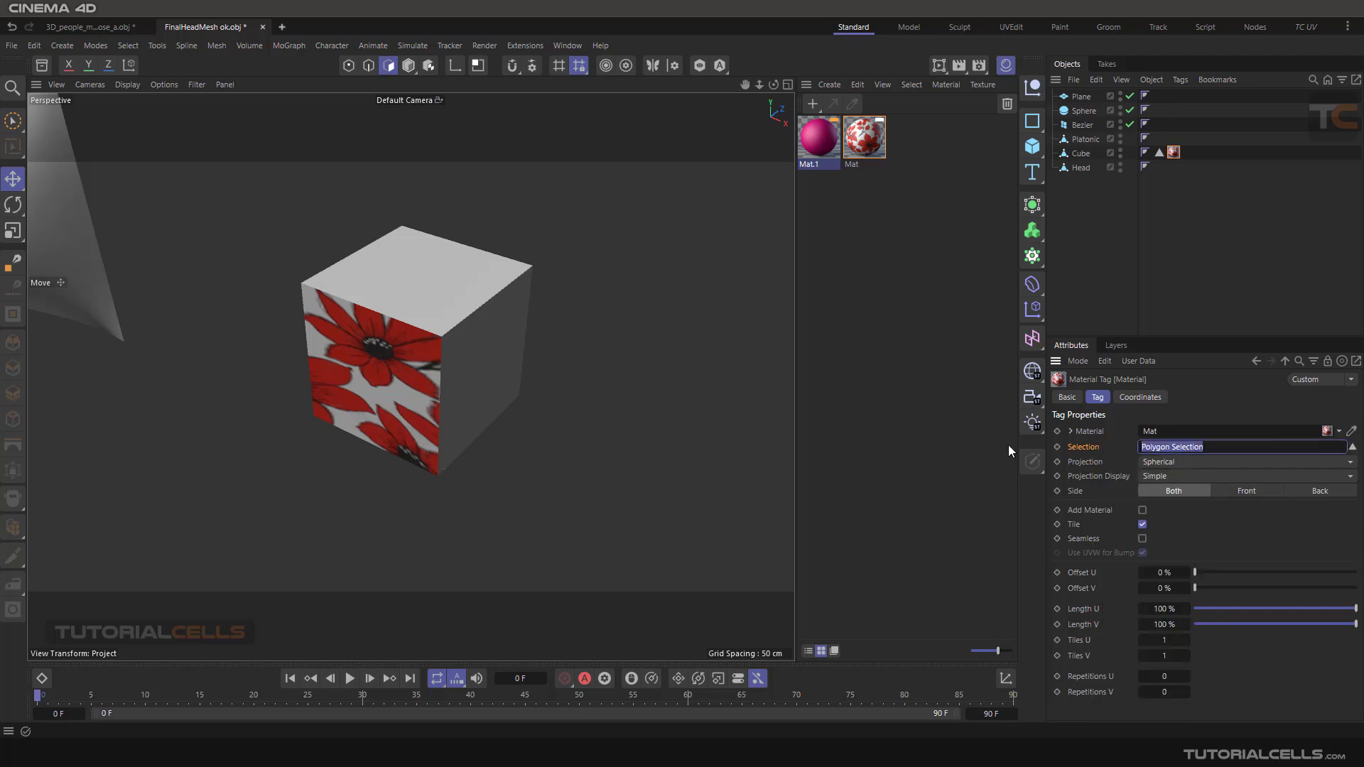
key("BackSpace")
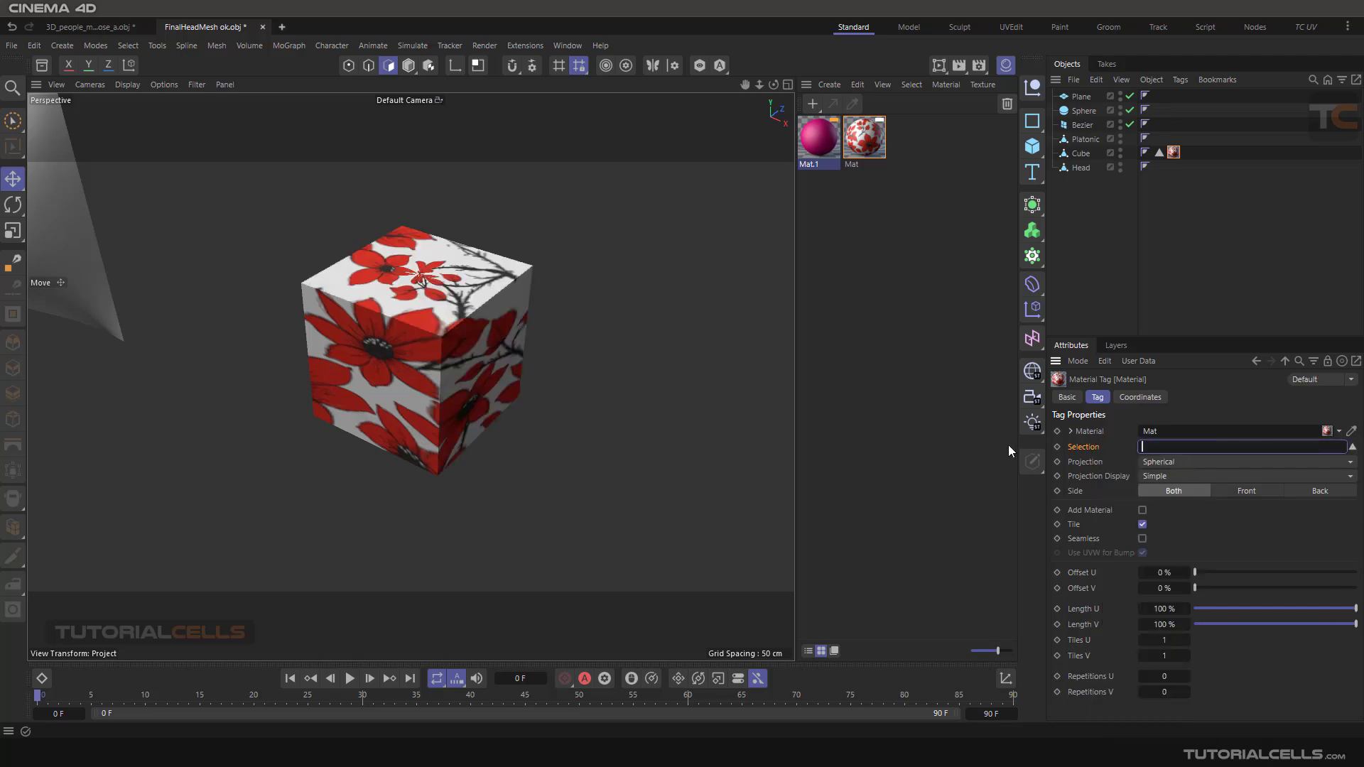
Reselect the Cube's Mat tag, enlarge the attributes area and switch to Texture mode to display the spherical projection around the cube.
left_click(1074, 254)
left_click(1174, 152)
left_click_drag(1086, 336, 1087, 248)
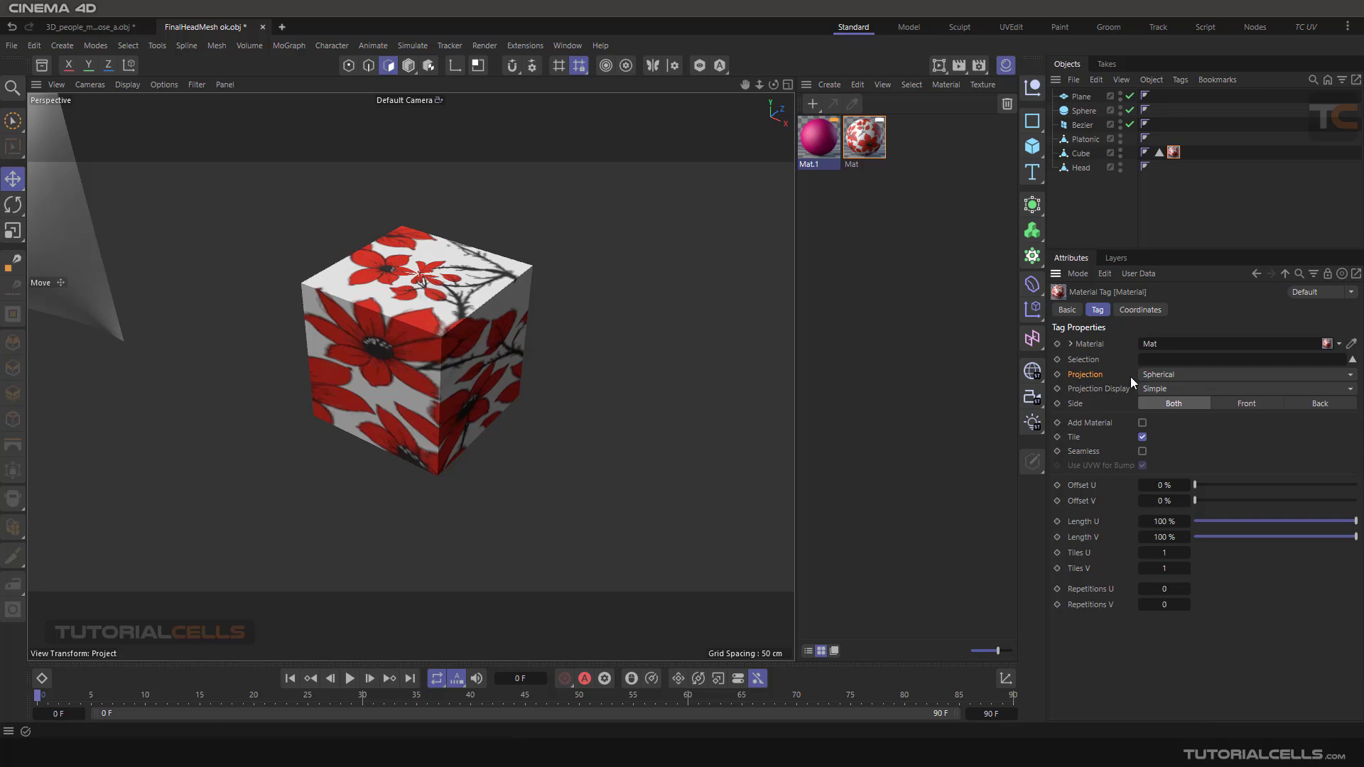
left_click(1155, 375)
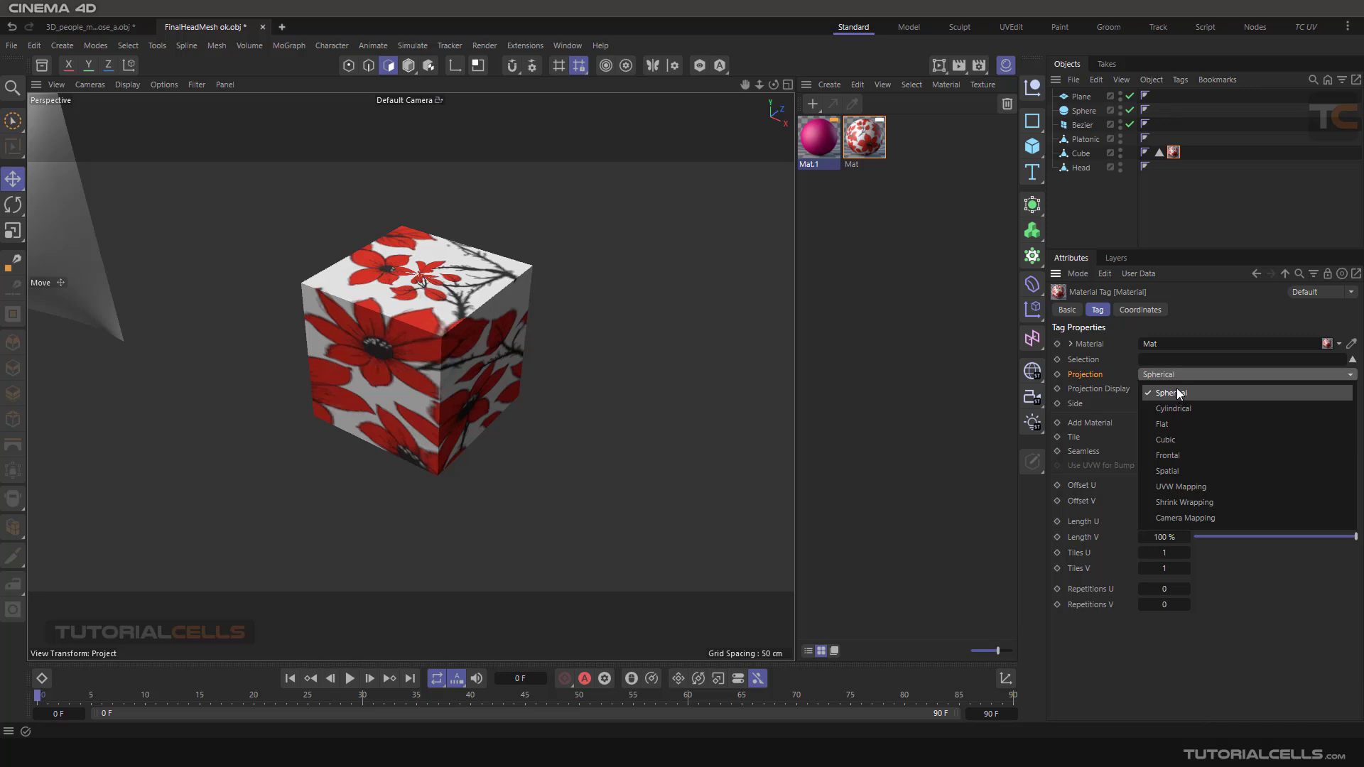
left_click(584, 317)
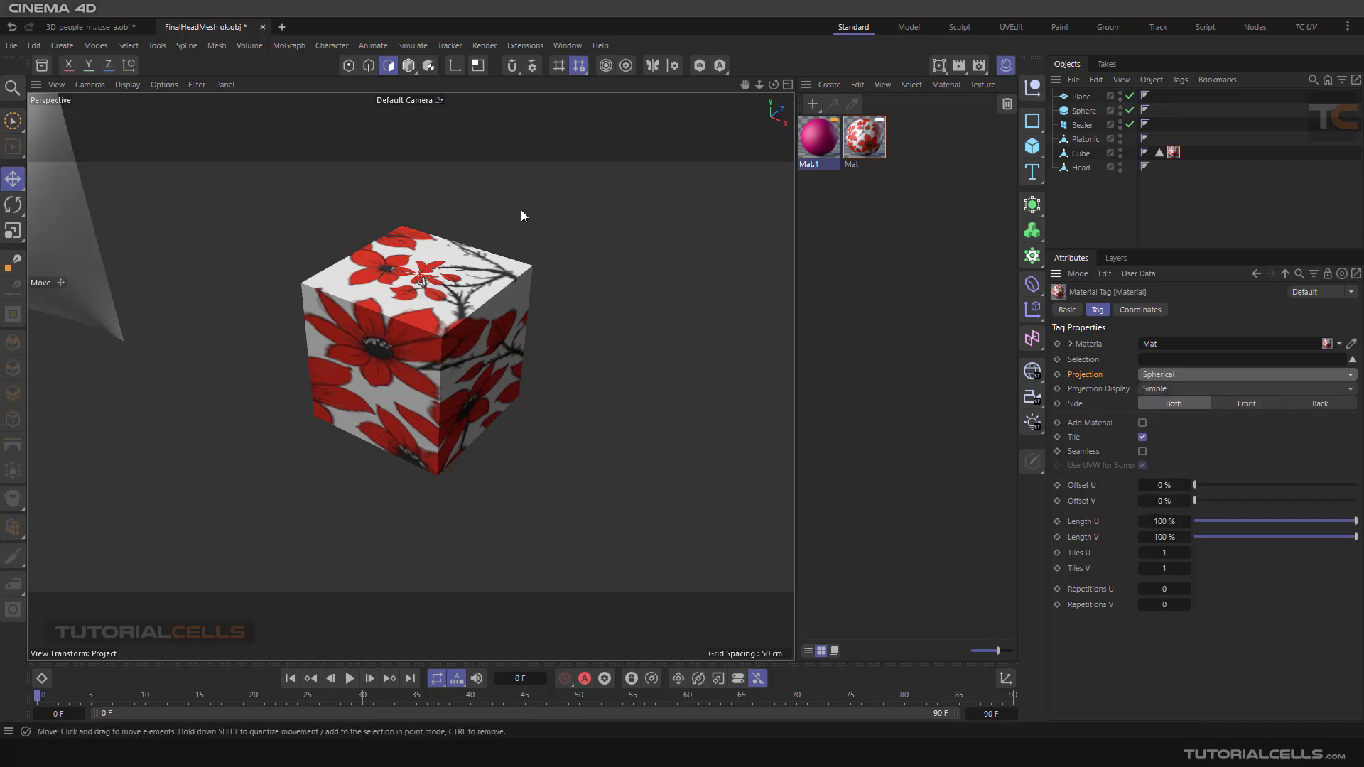
left_click(429, 71)
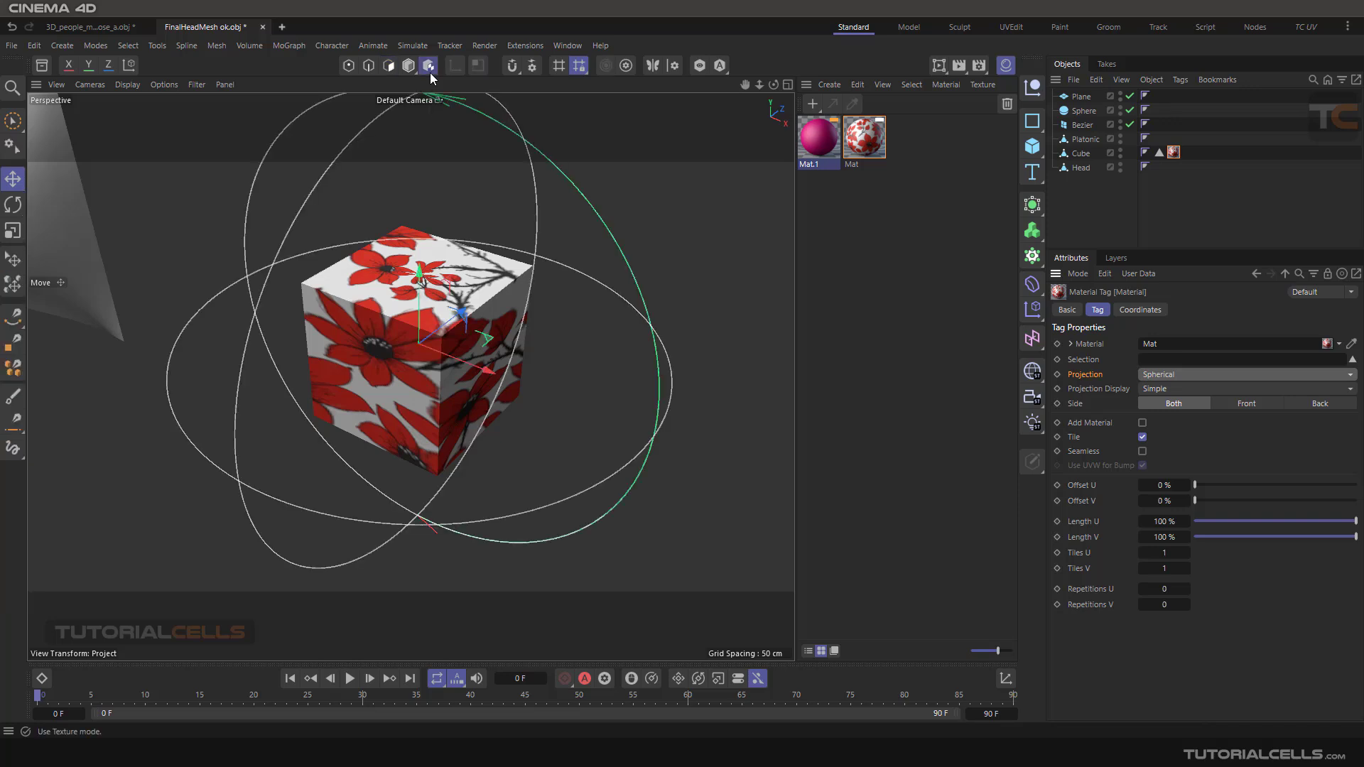
scroll(505, 321, "down", 2)
mouse_move(546, 320)
left_mouse_down("alt")
mouse_move(471, 290)
mouse_move(483, 267)
mouse_move(530, 309)
left_mouse_up("alt")
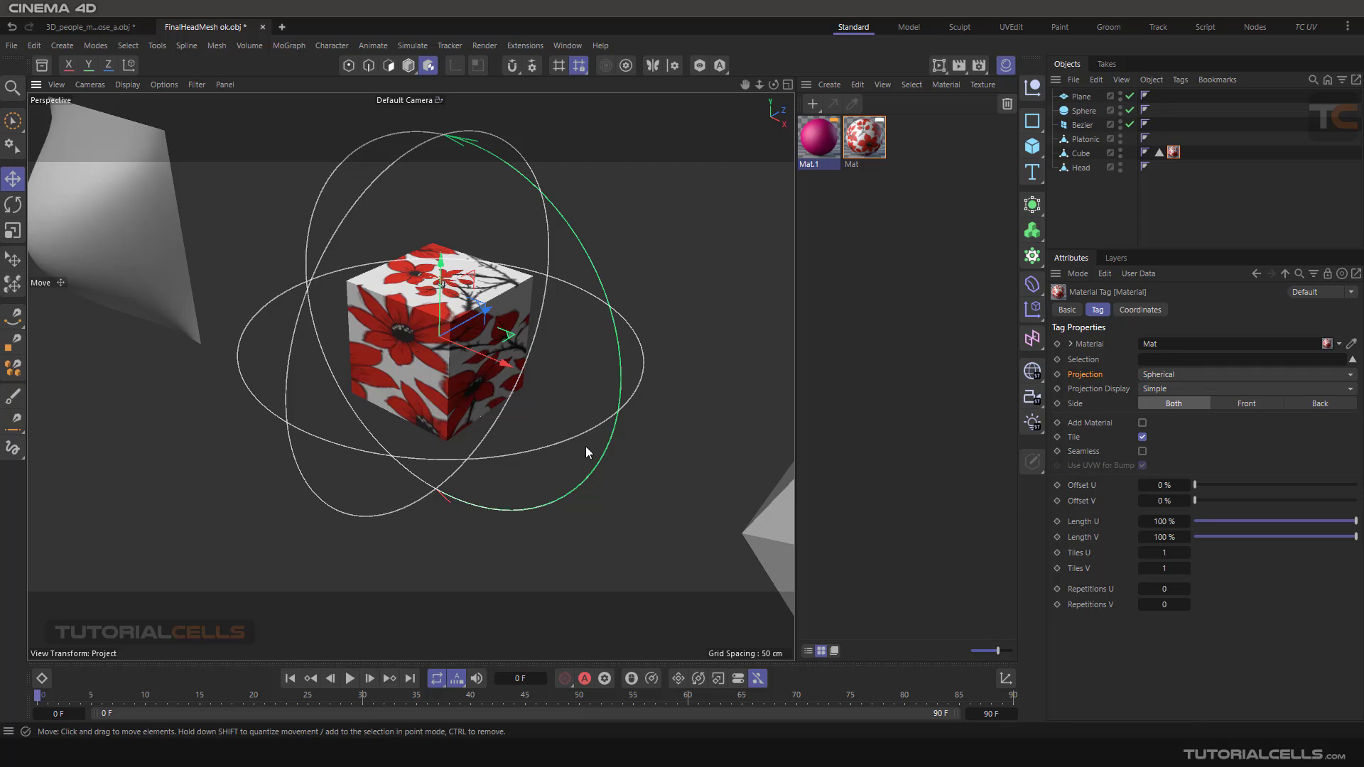
left_click_drag(586, 448, 497, 364, "alt")
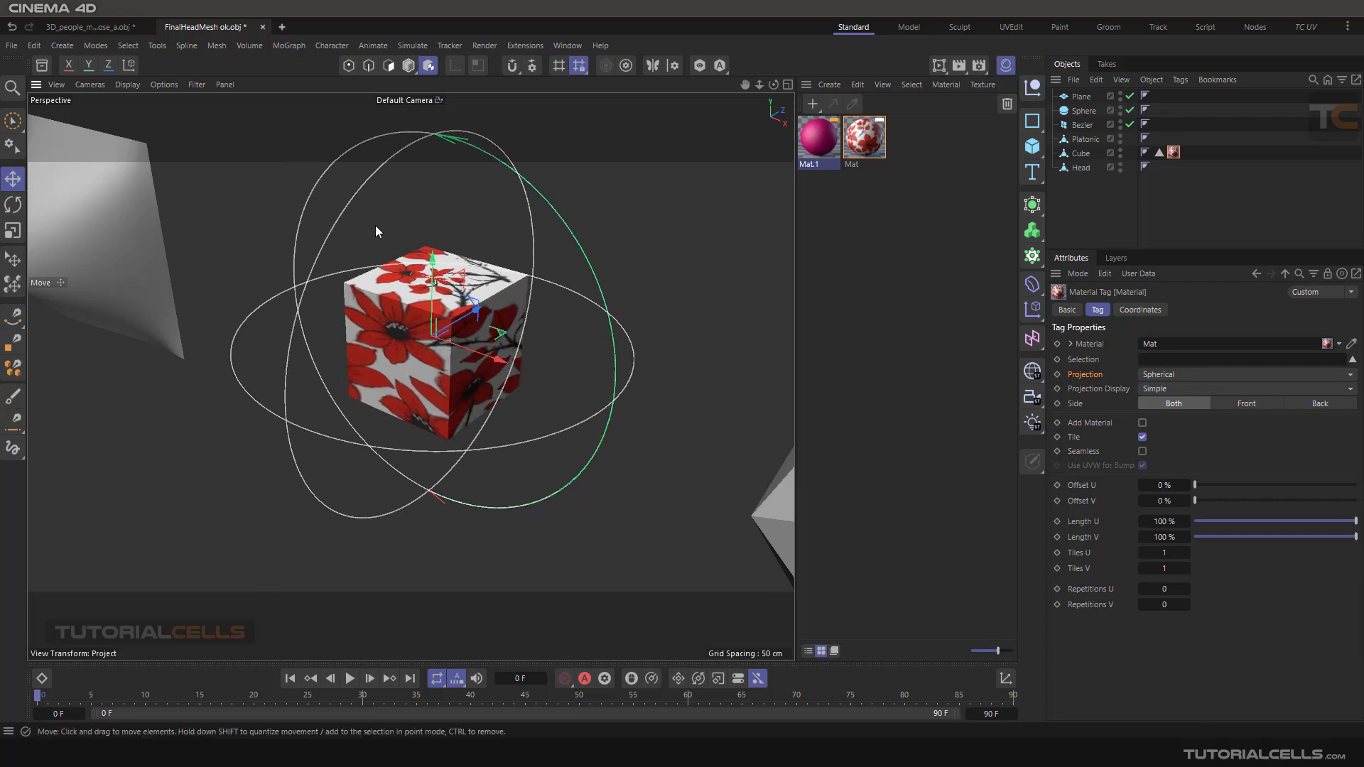
left_click_drag(375, 232, 456, 299, "alt")
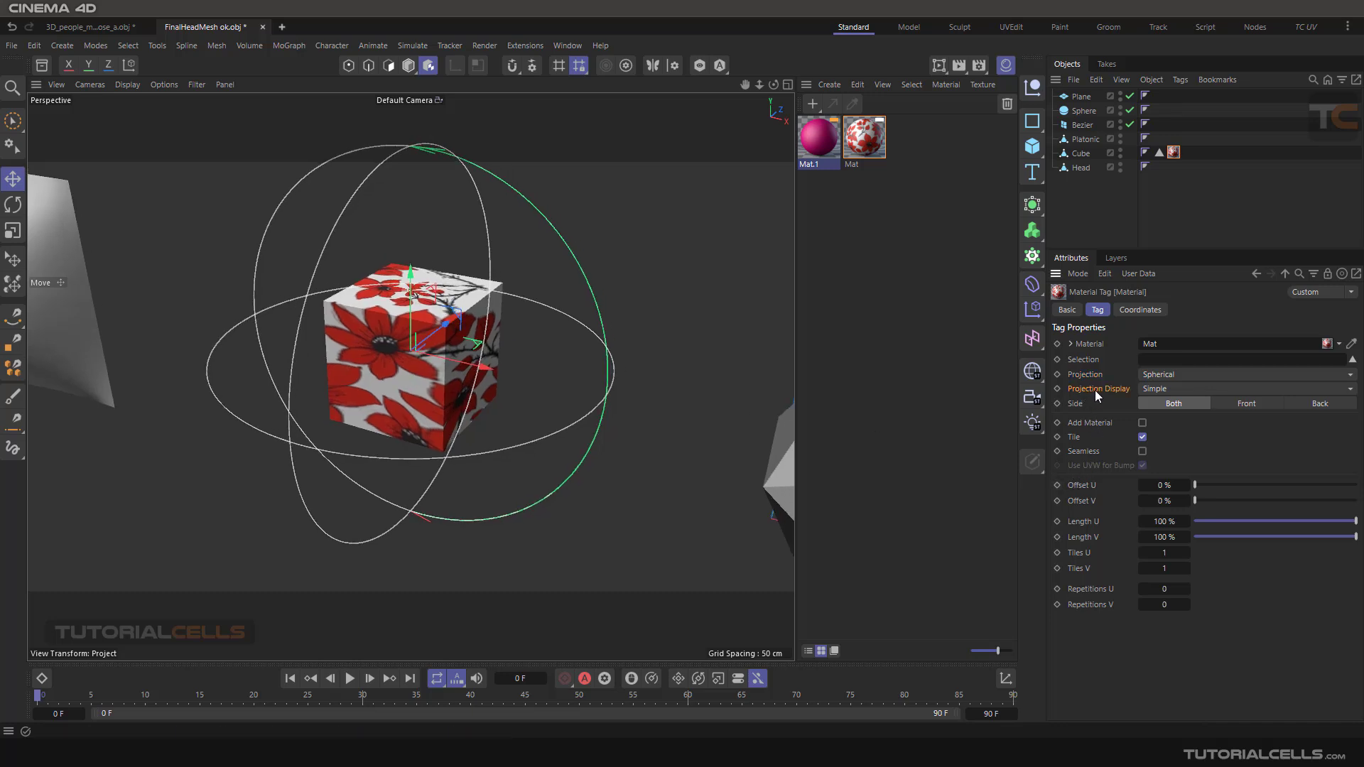
Try the Grid and Solid projection displays on the Mat tag, and return the display to Simple.
left_click(1157, 390)
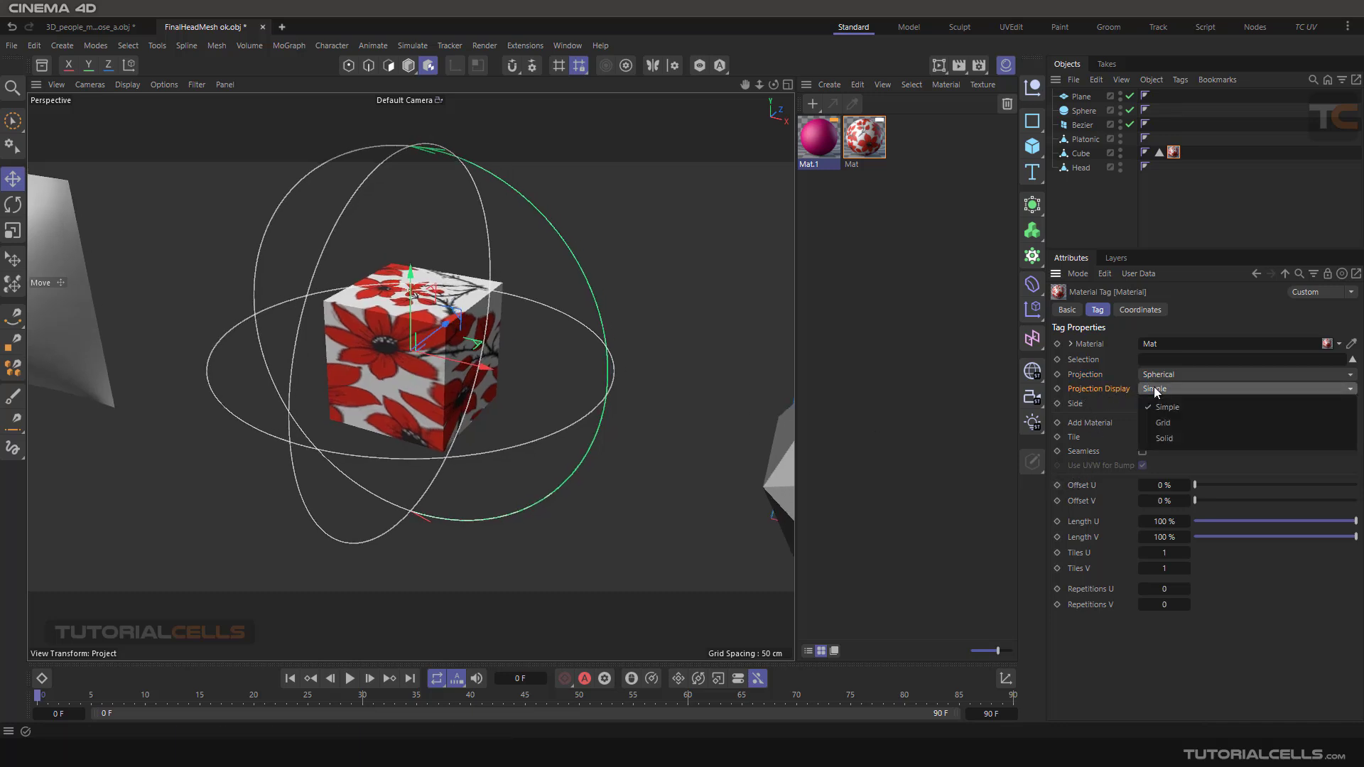
left_click(1163, 423)
scroll(550, 327, "up", 3)
mouse_move(550, 327)
left_mouse_down("alt")
mouse_move(568, 323)
mouse_move(553, 314)
left_mouse_up("alt")
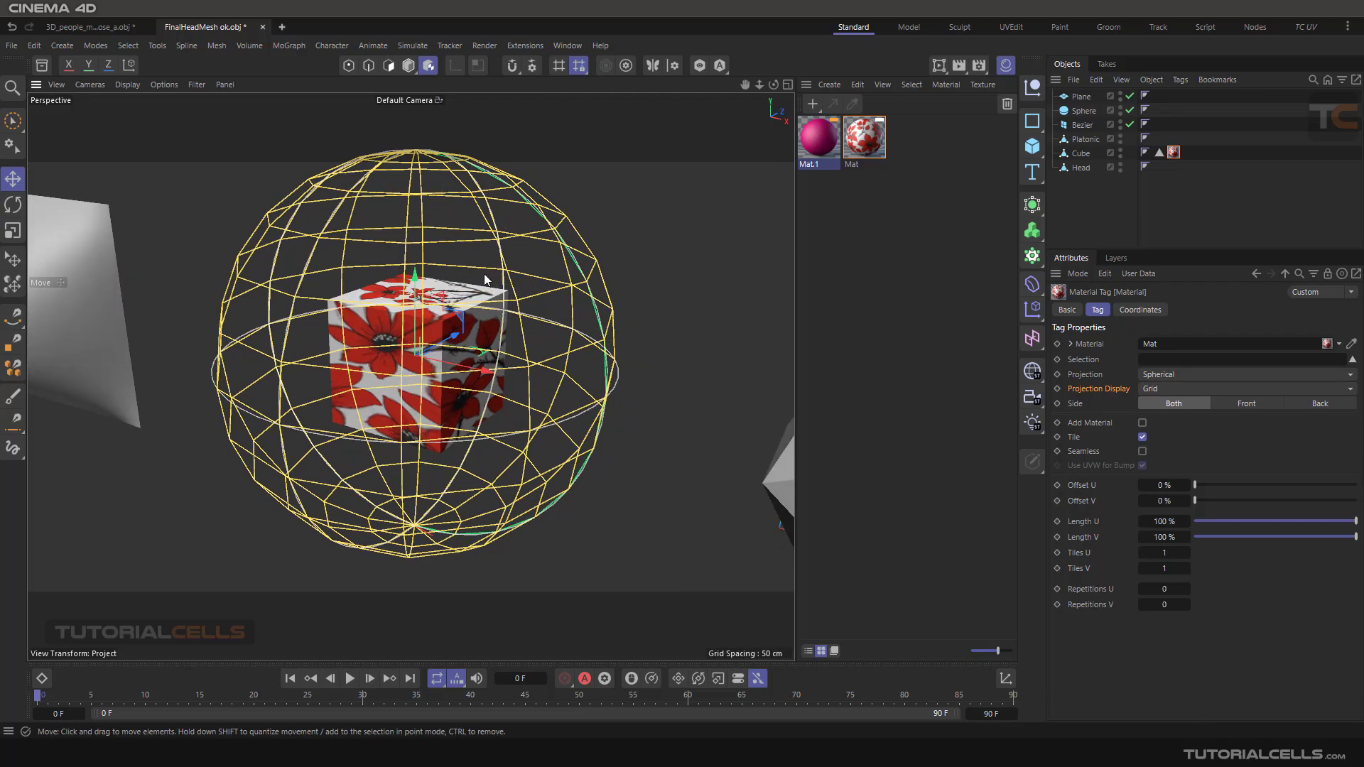
left_click(1186, 389)
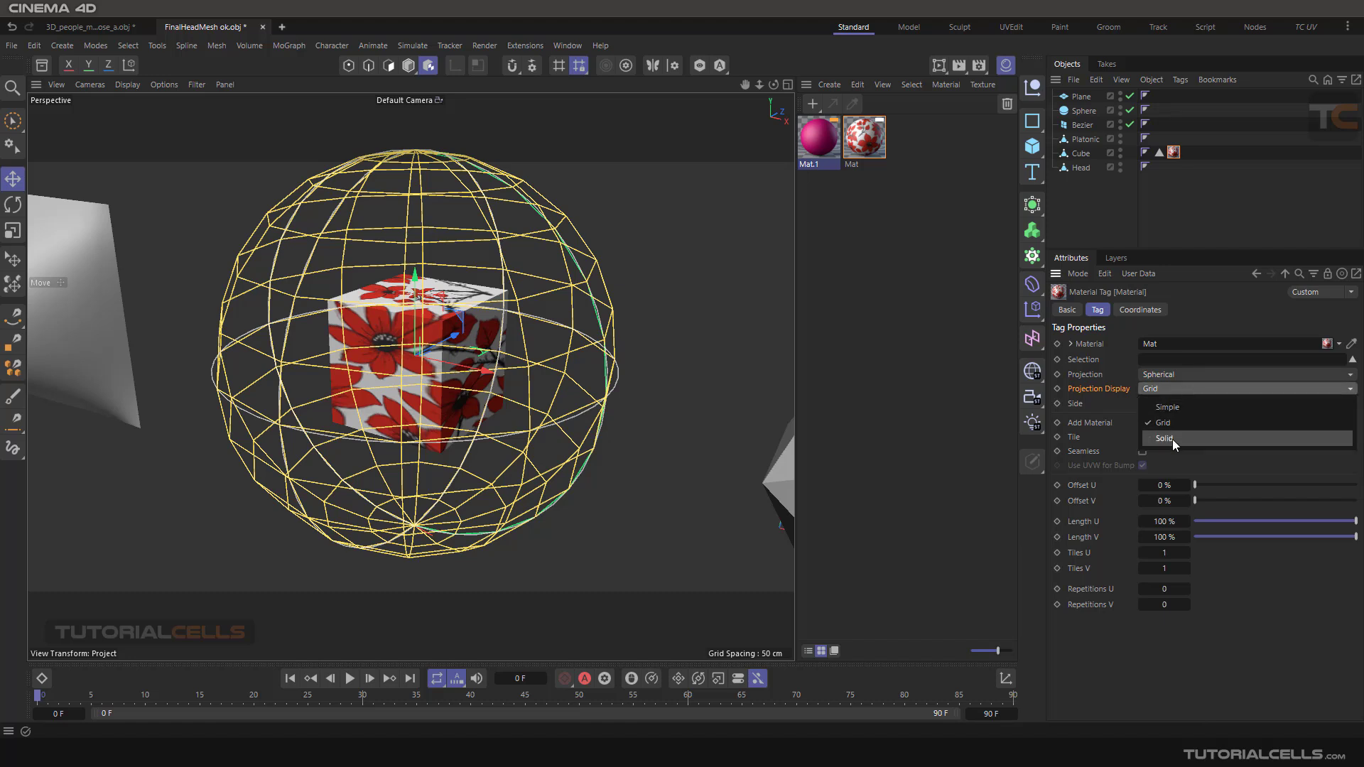
left_click(1172, 439)
left_click(1169, 389)
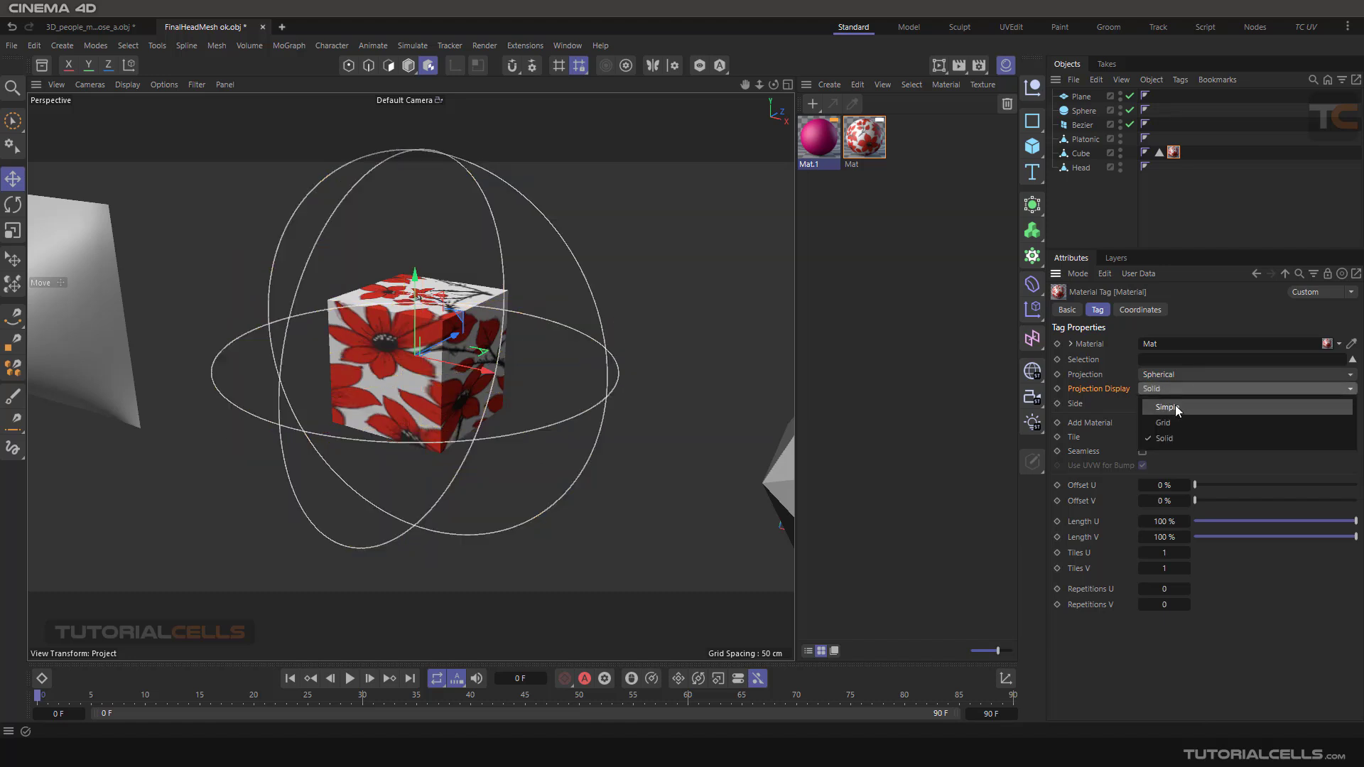
left_click(1173, 407)
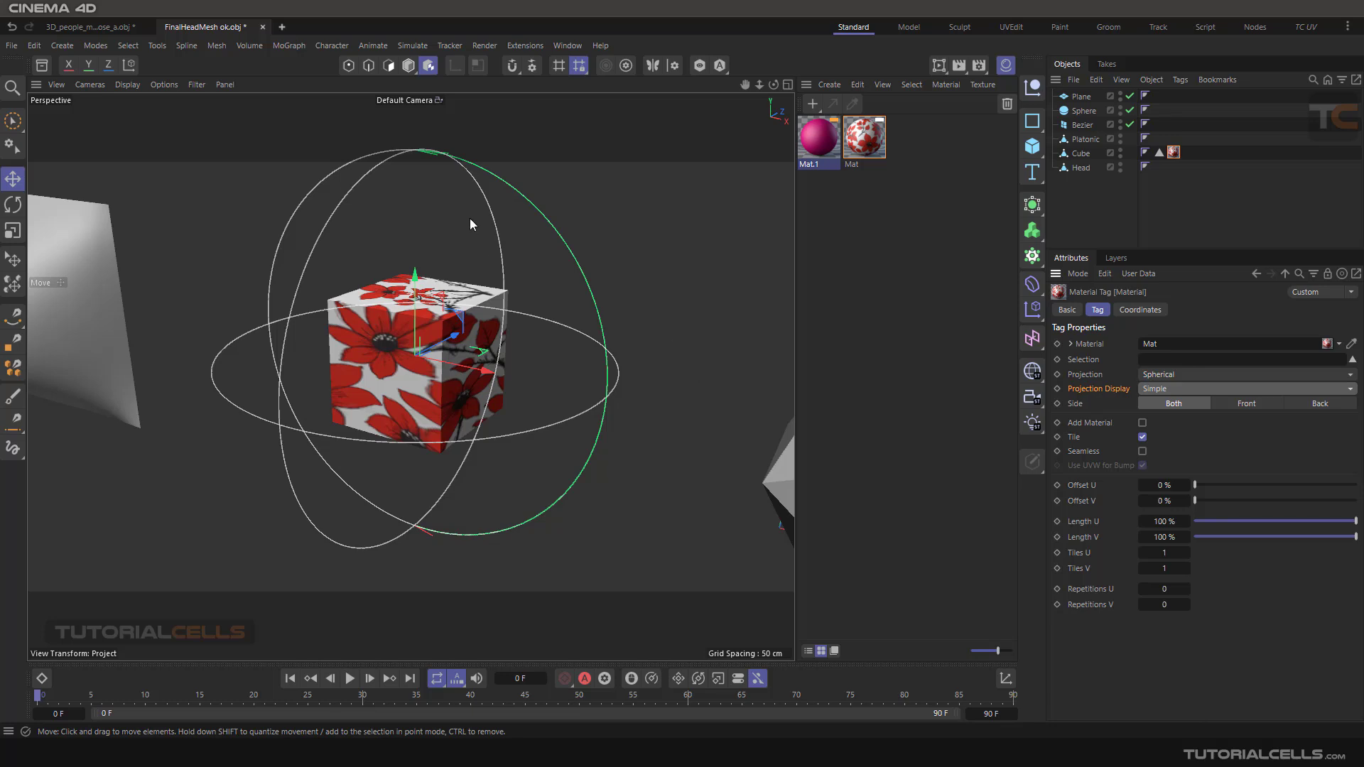
Set the Mat tag's projection to Cubic and inspect how the floral pattern lies on the cube.
left_click_drag(477, 249, 463, 253, "alt")
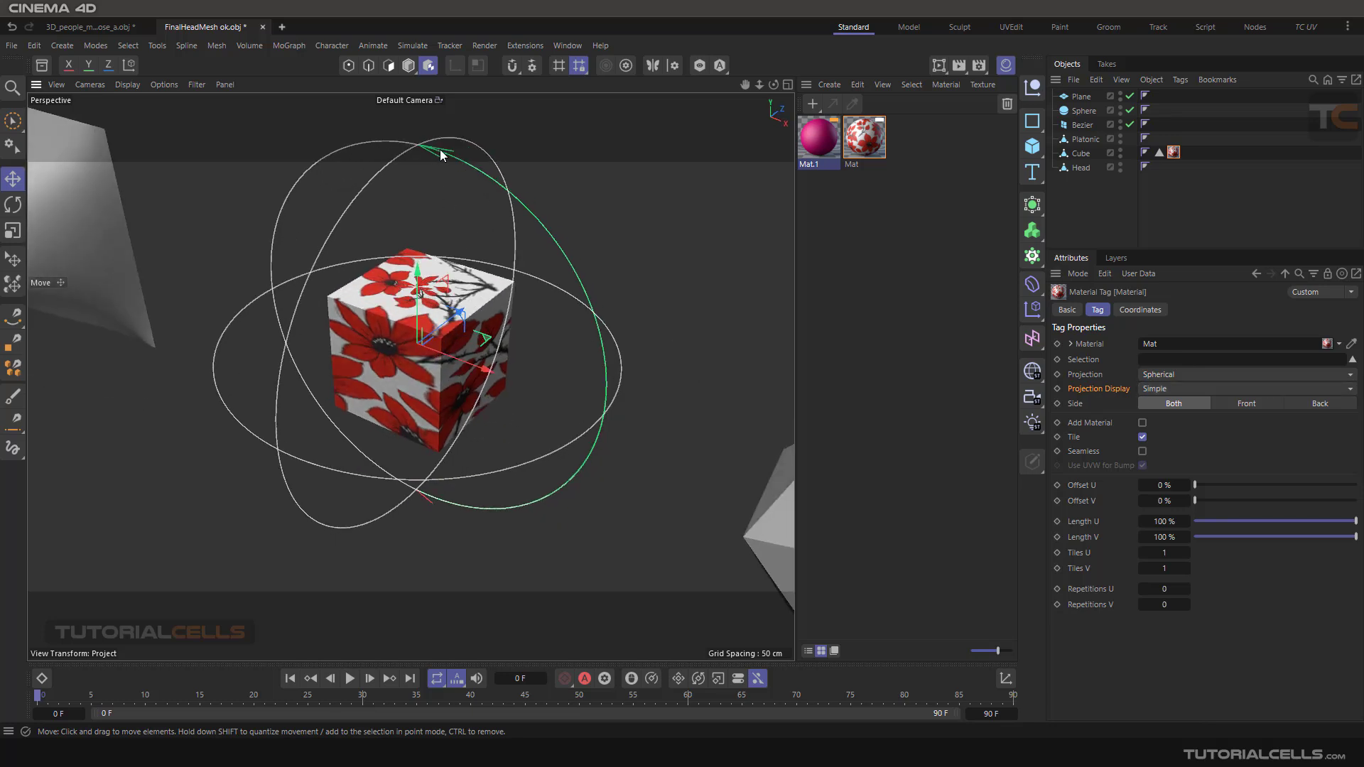
left_click_drag(499, 422, 519, 347, "alt")
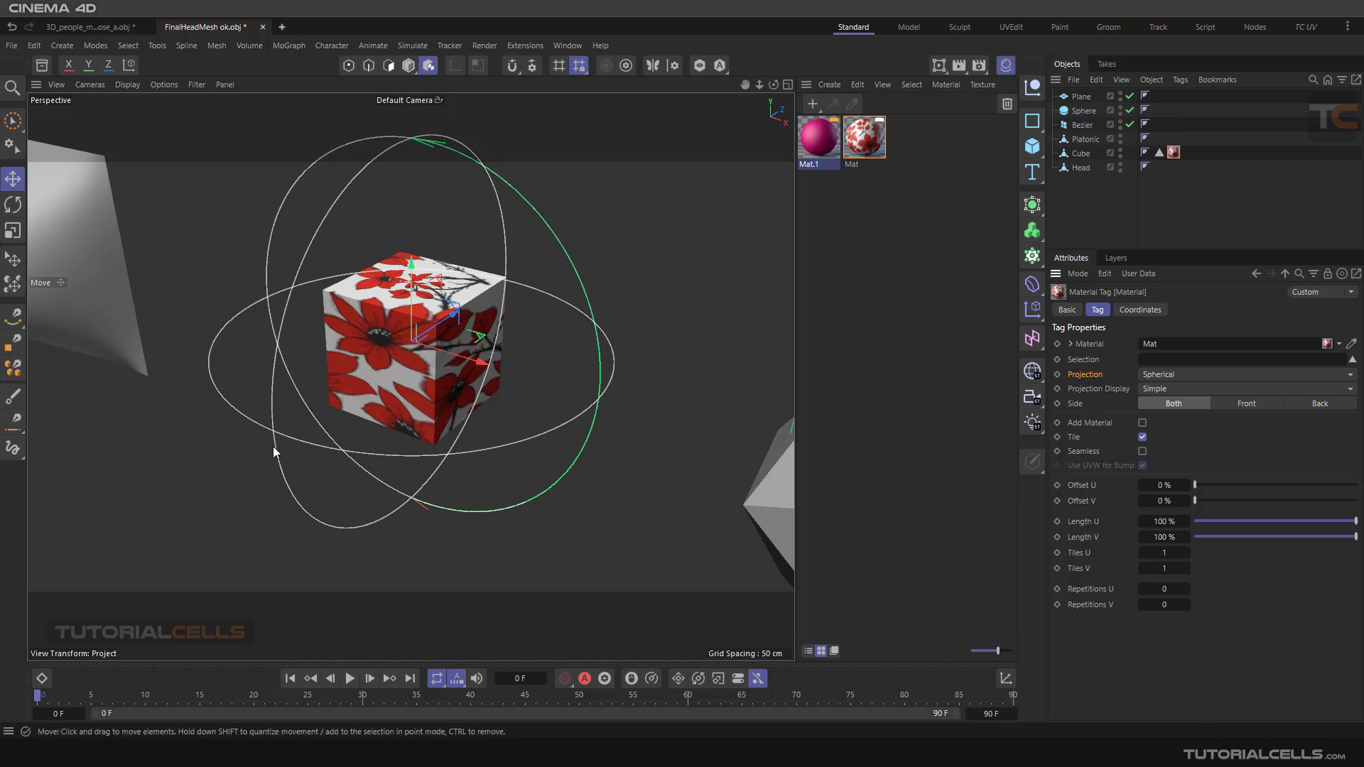
left_click(1165, 371)
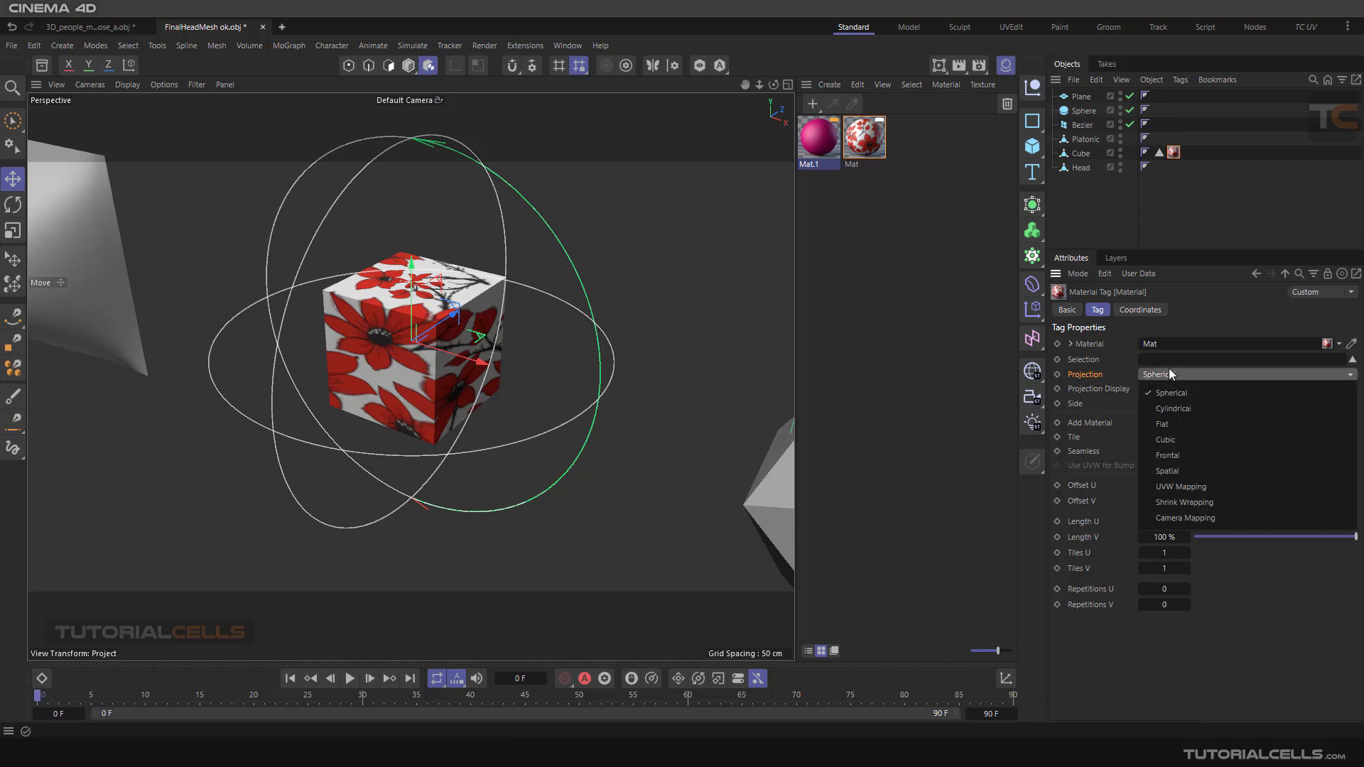
left_click(1183, 437)
scroll(413, 311, "down", 4)
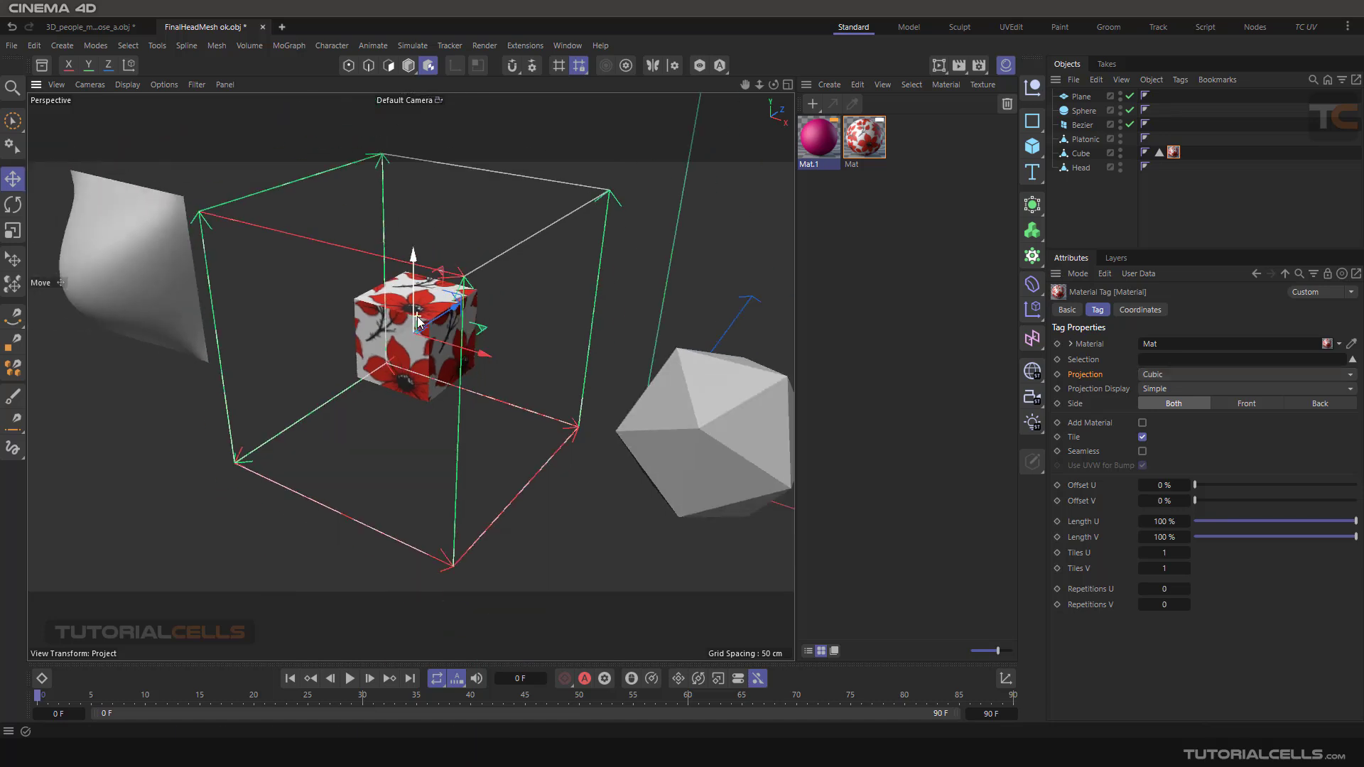
left_click_drag(440, 304, 453, 271, "alt")
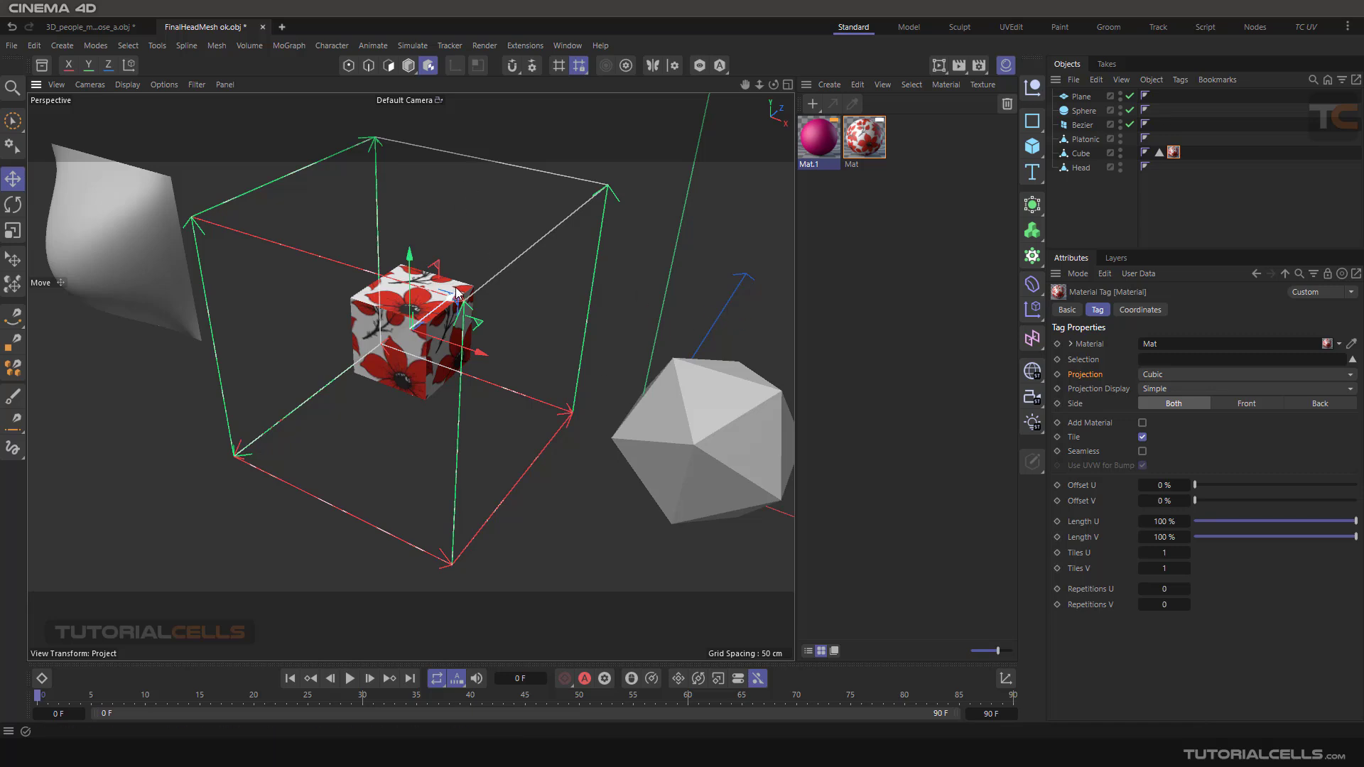
scroll(398, 315, "up", 5)
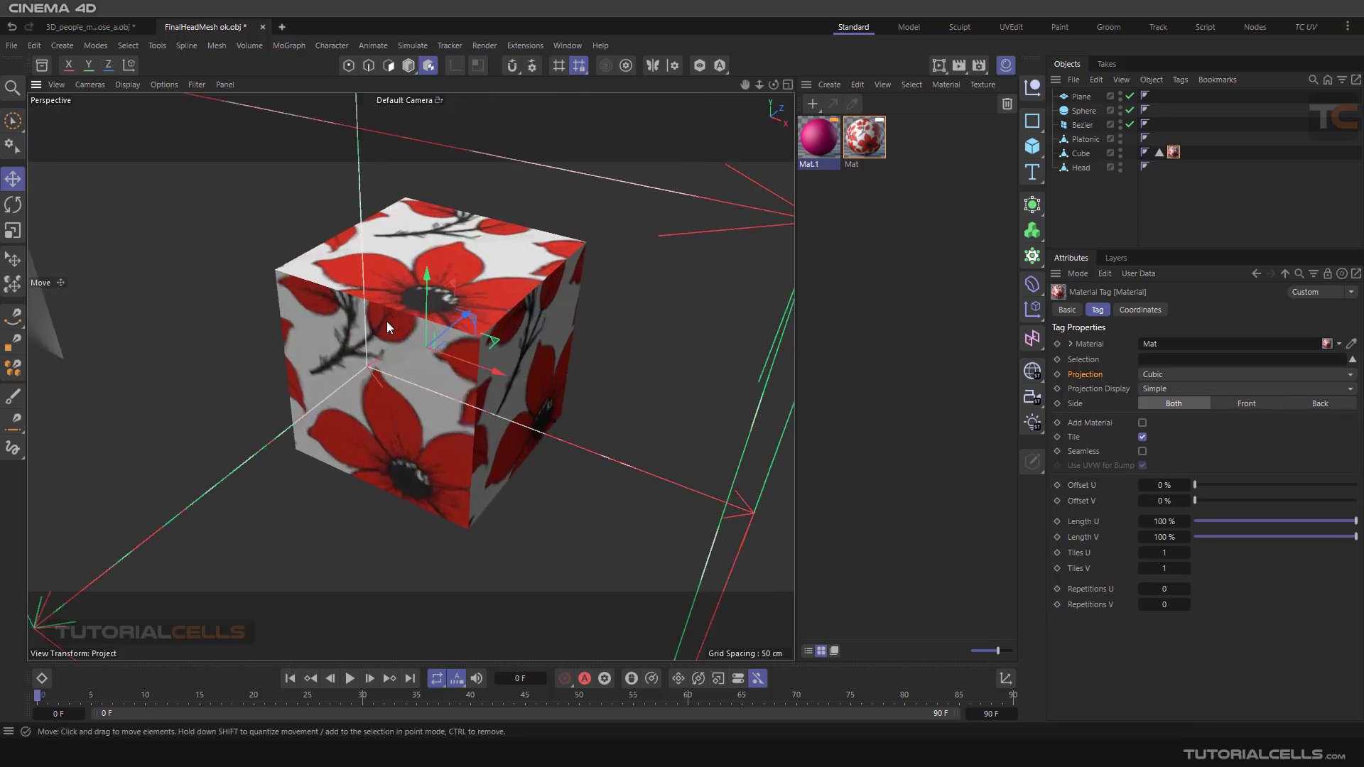
left_click_drag(538, 350, 502, 340, "alt")
scroll(503, 341, "down", 4)
scroll(501, 340, "down", 4)
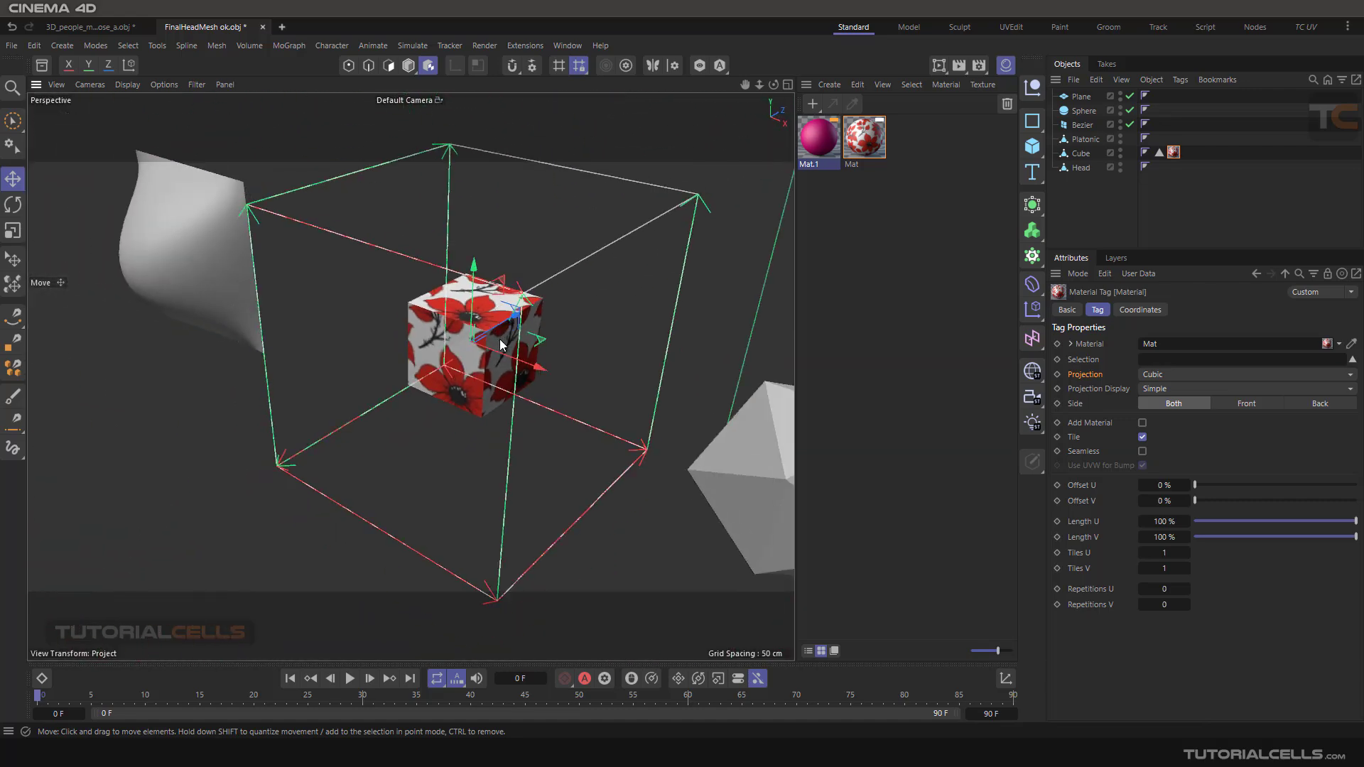
Set the Mat tag's projection to Cylindrical and inspect the pattern on the cube's top and sides.
left_click(1161, 375)
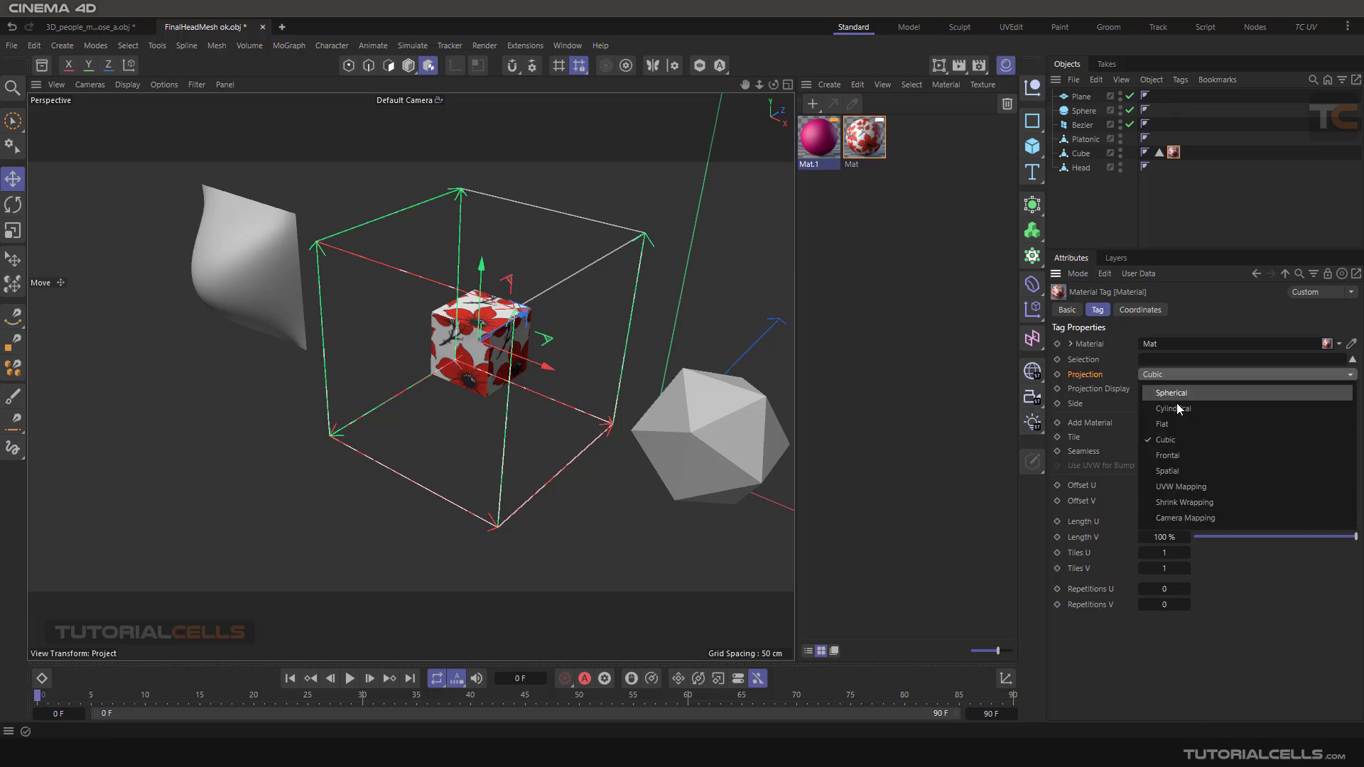
left_click(1177, 409)
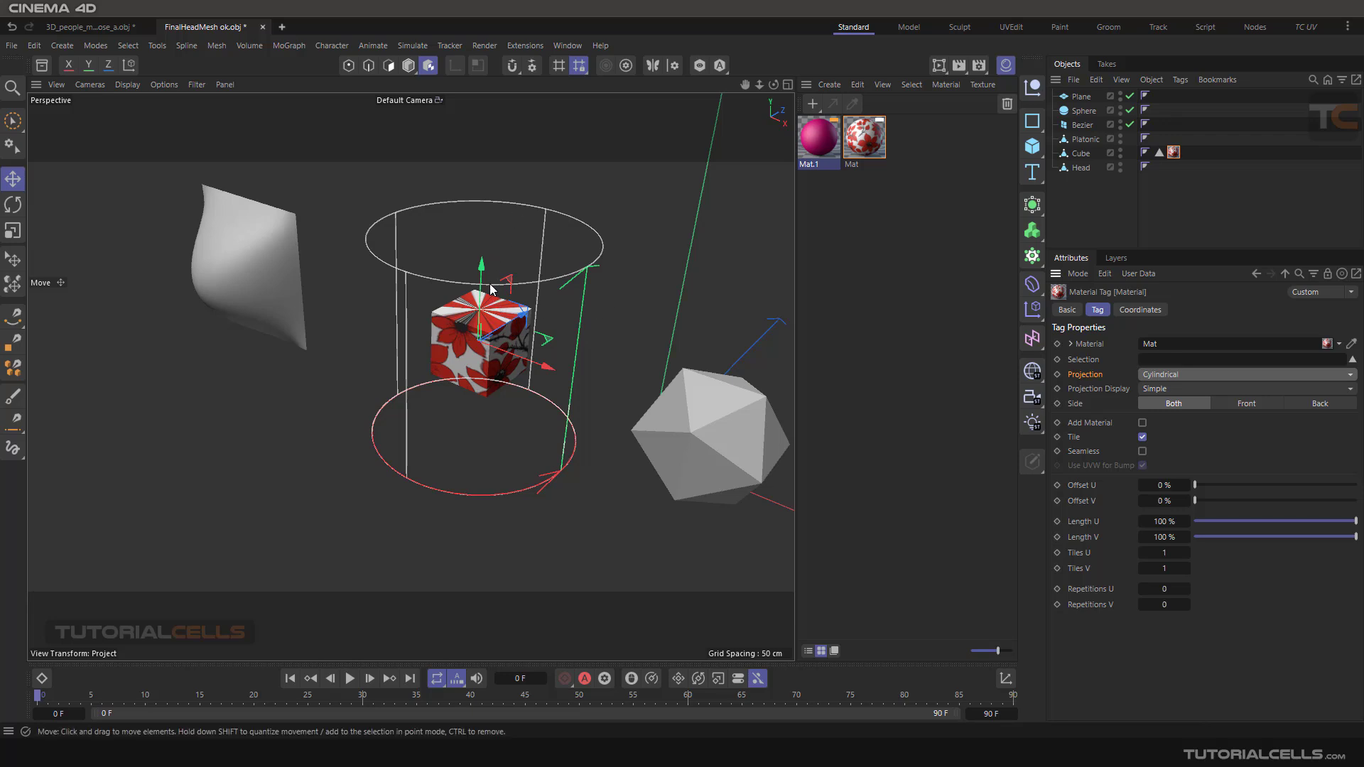
scroll(490, 288, "up", 4)
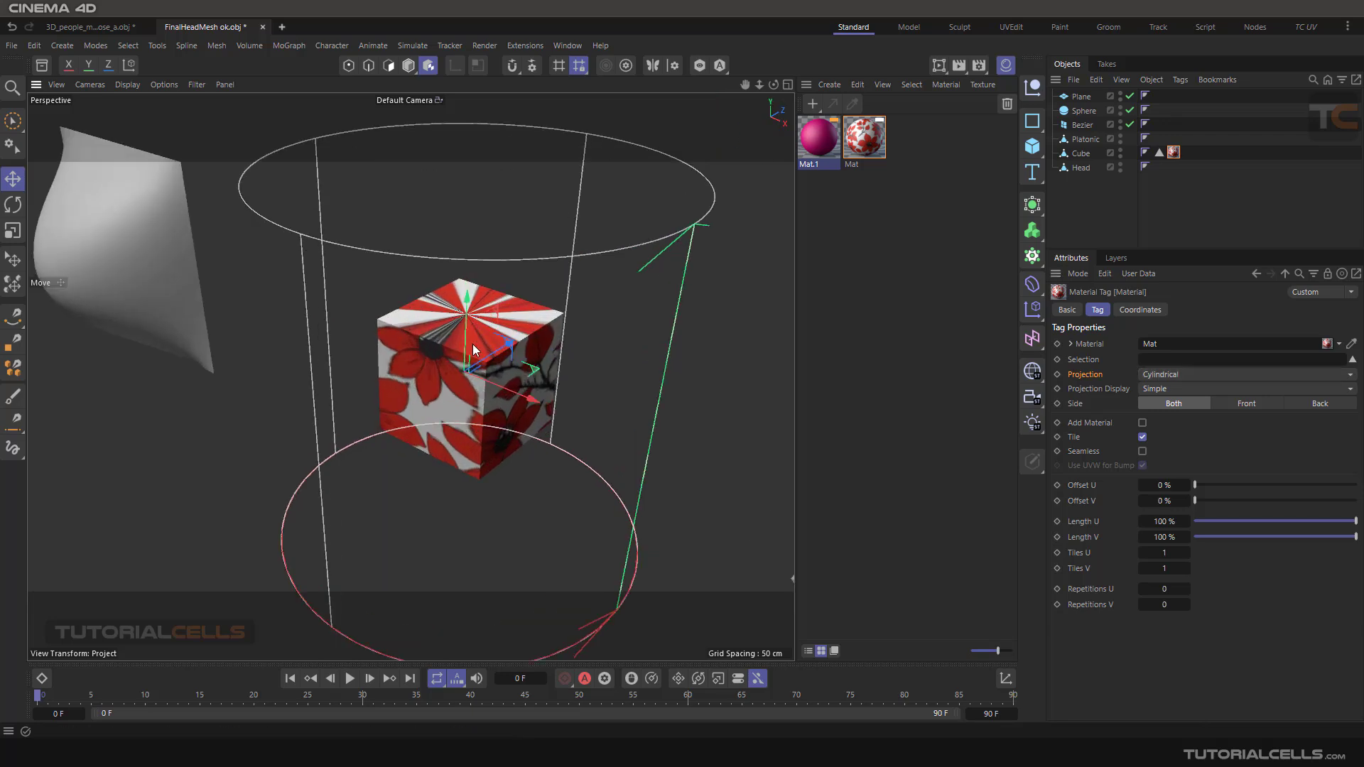
left_click_drag(526, 408, 537, 402)
scroll(545, 307, "down", 5)
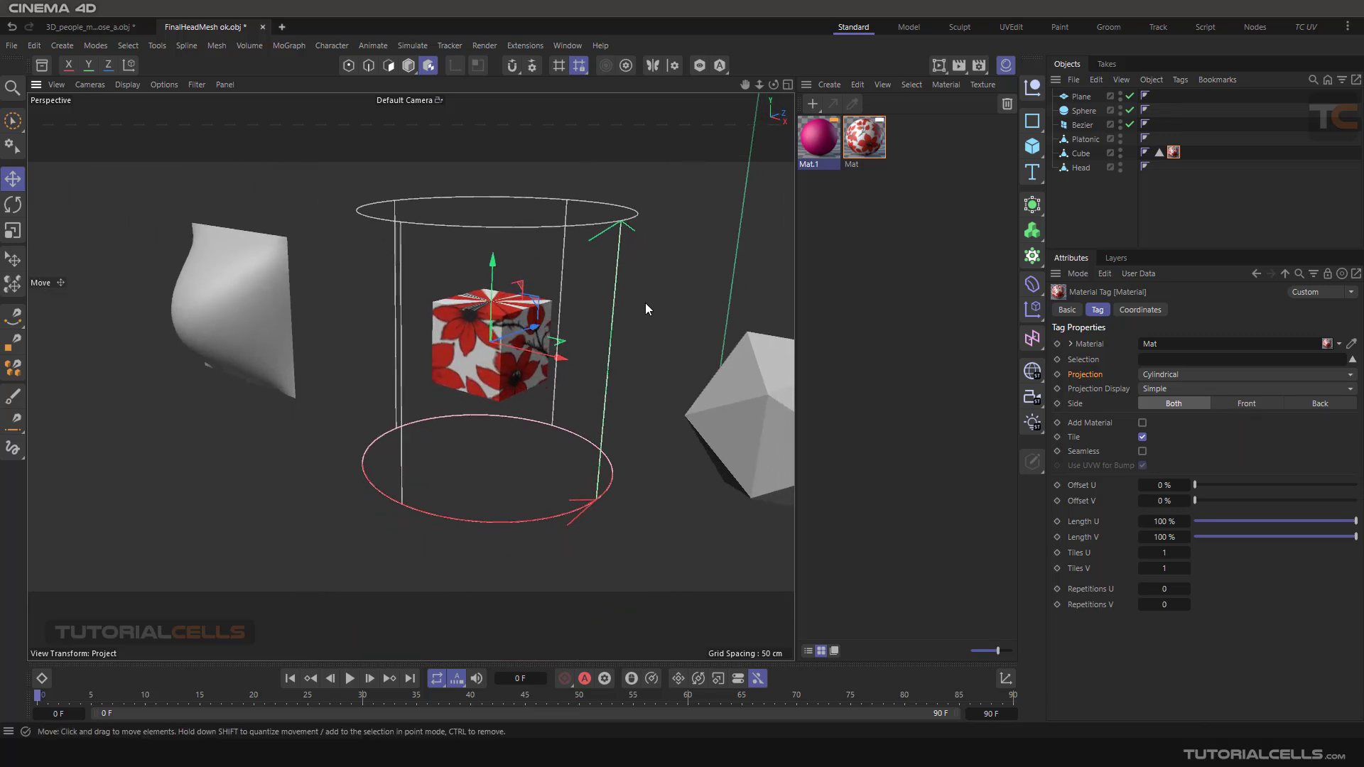
left_click_drag(360, 304, 485, 324, "alt")
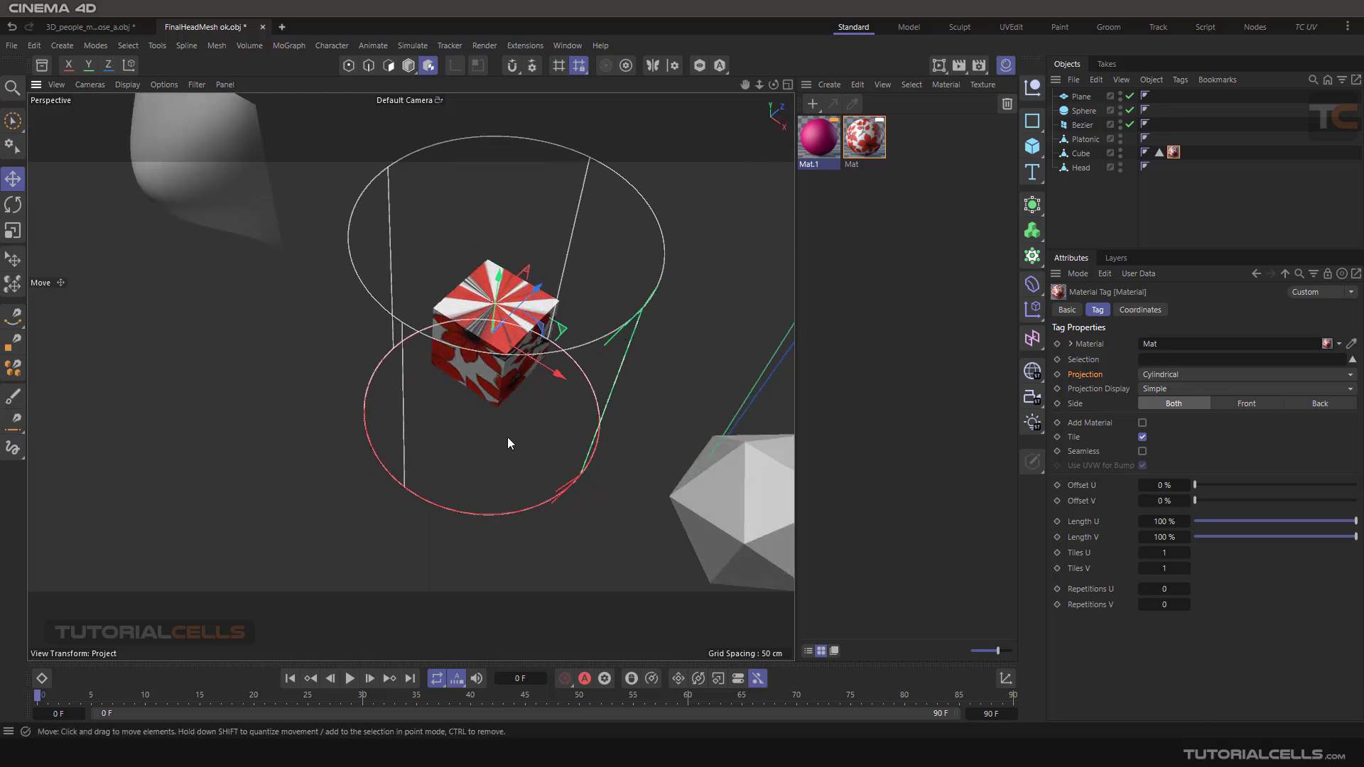
scroll(520, 348, "down", 3)
middle_click_drag(577, 361, 550, 336, "alt")
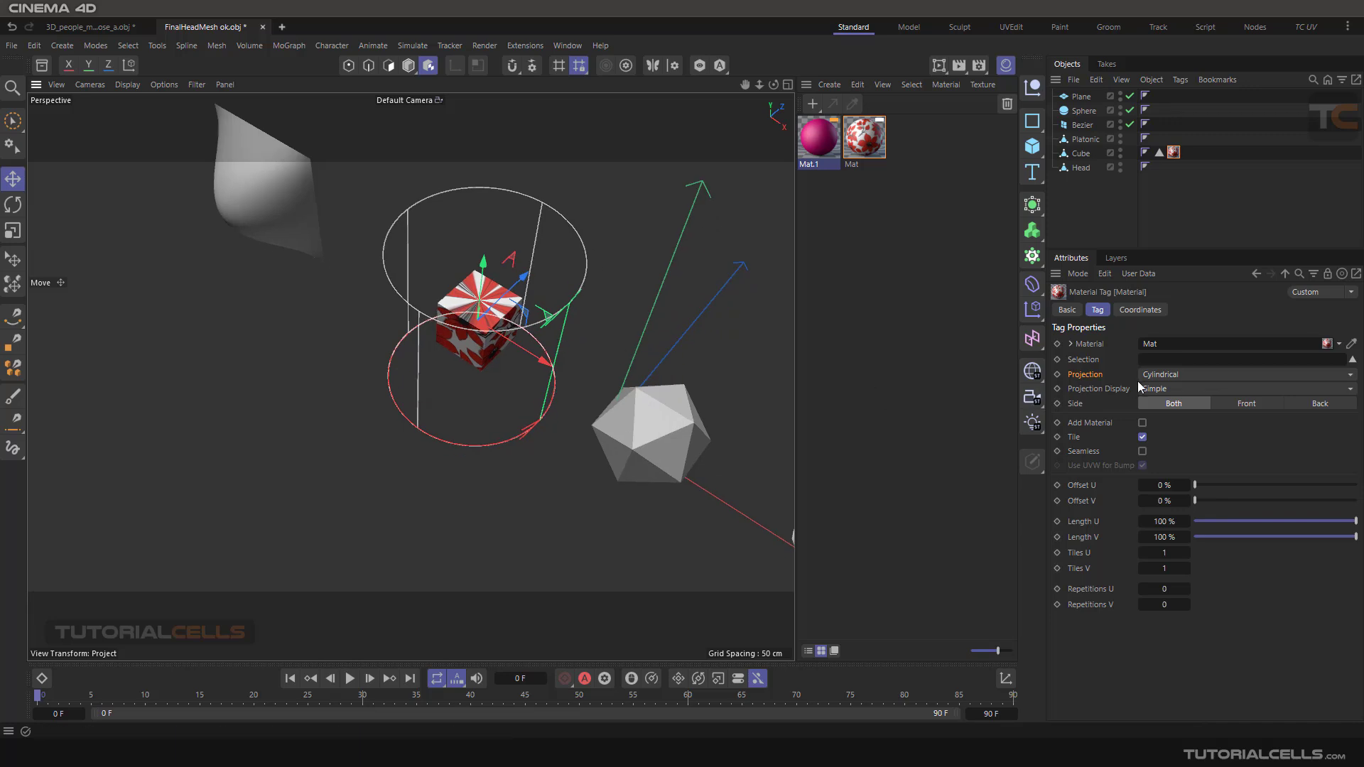
Switch the Mat tag's projection back to Spherical for a look, and set it to UVW Mapping.
left_click(1156, 375)
left_click(1171, 393)
middle_click_drag(625, 359, 557, 349, "alt")
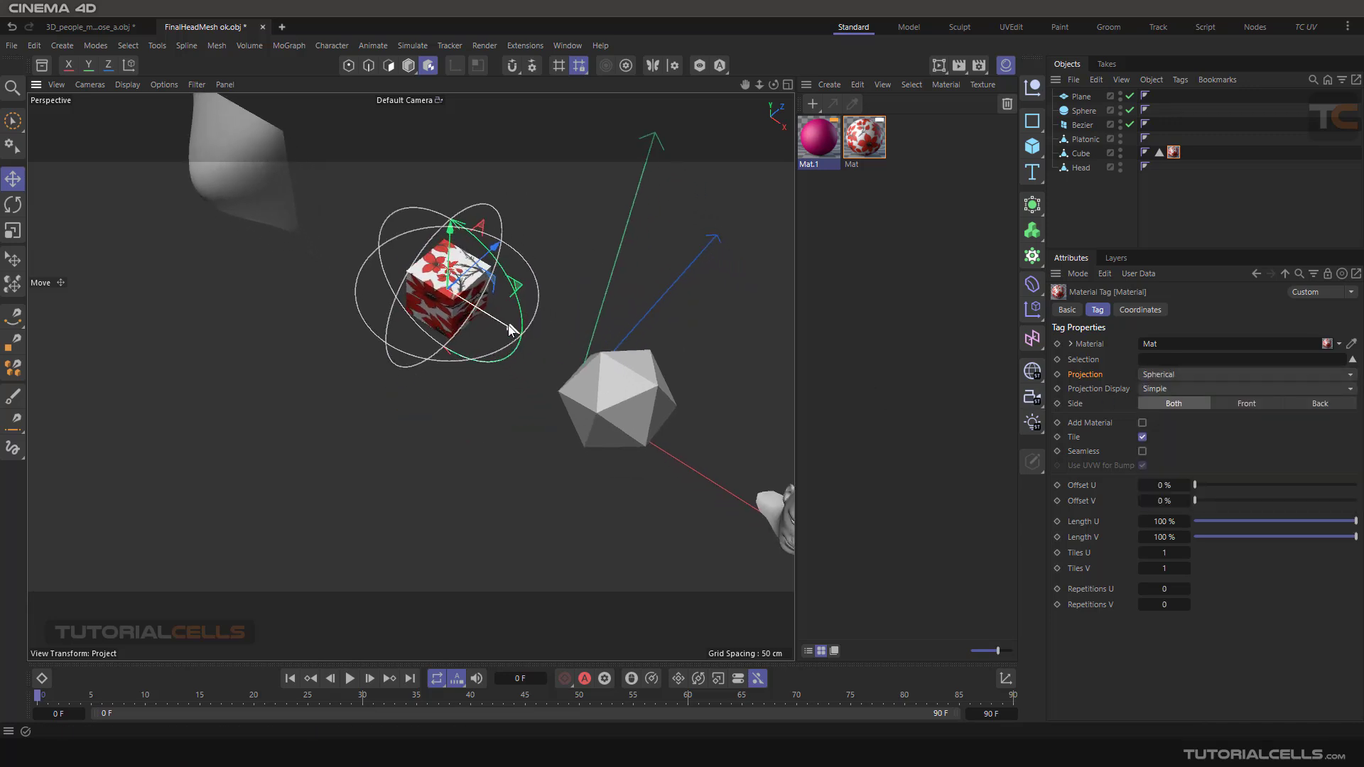
left_click(1163, 376)
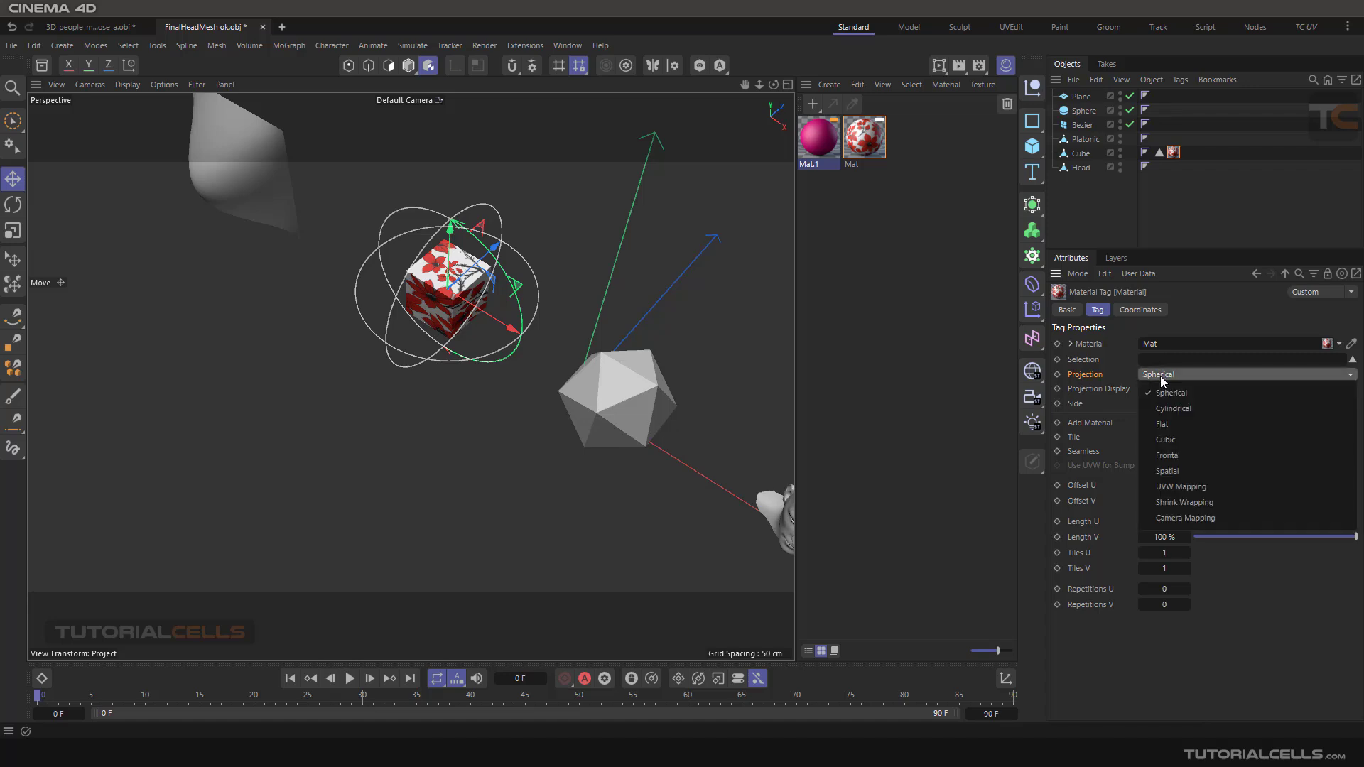
left_click(1195, 487)
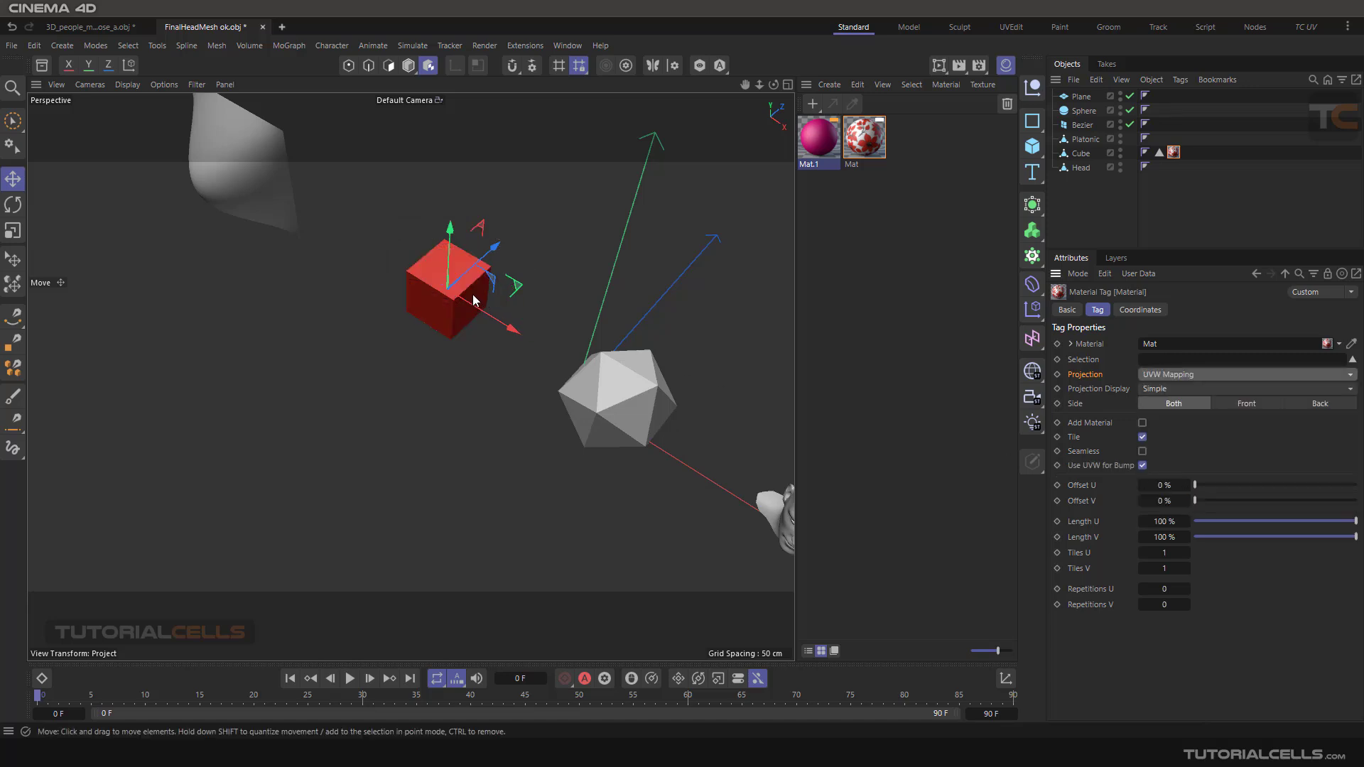
Set the projection of the Mat tag on the cube to Spherical.
scroll(475, 287, "up", 3)
left_click_drag(474, 286, 494, 242, "alt")
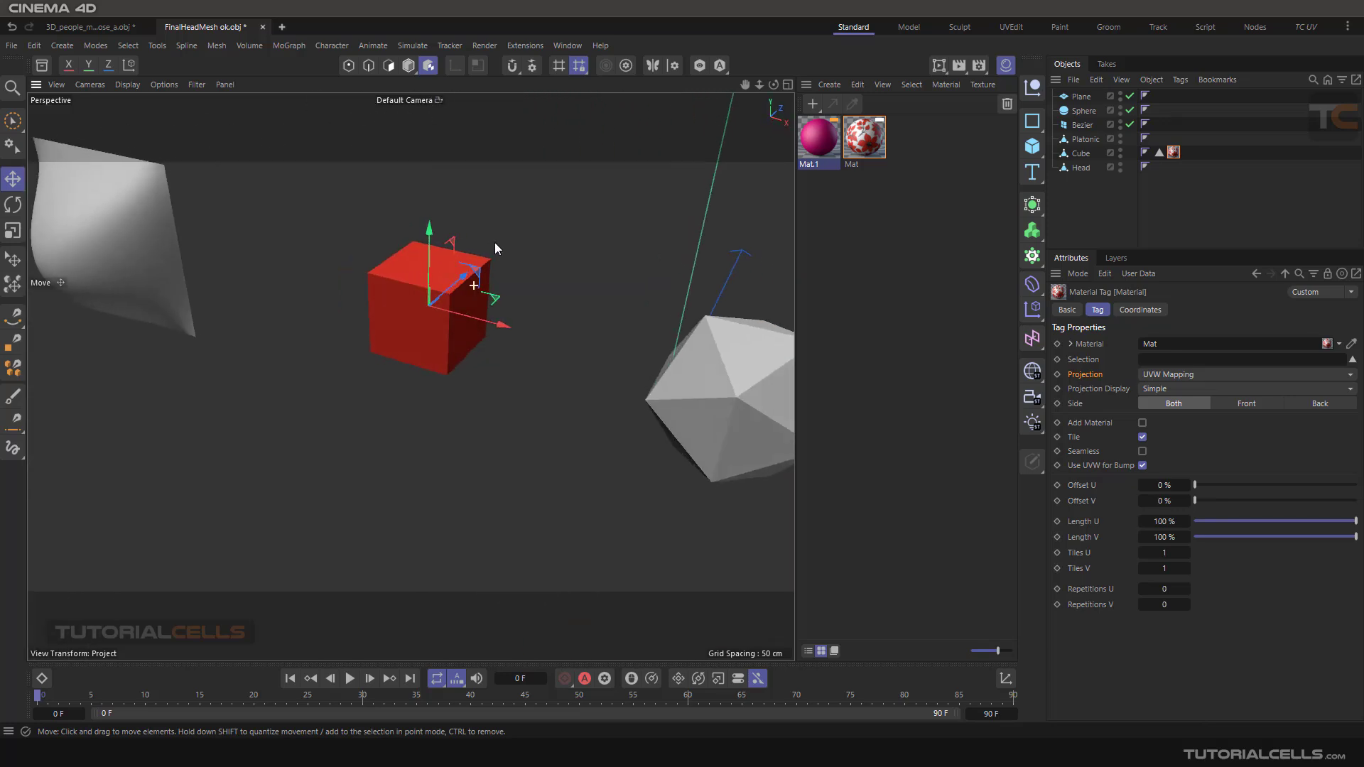
left_click(1156, 376)
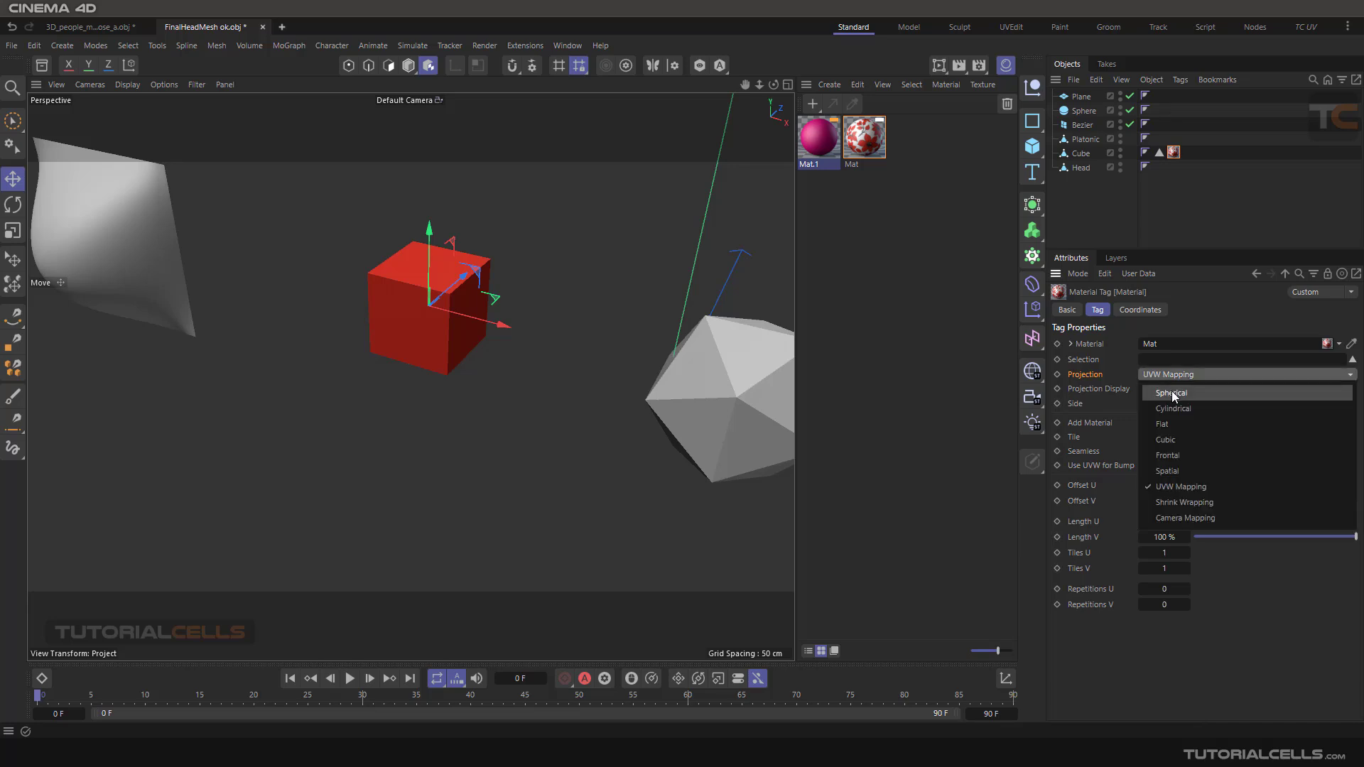
left_click(1171, 390)
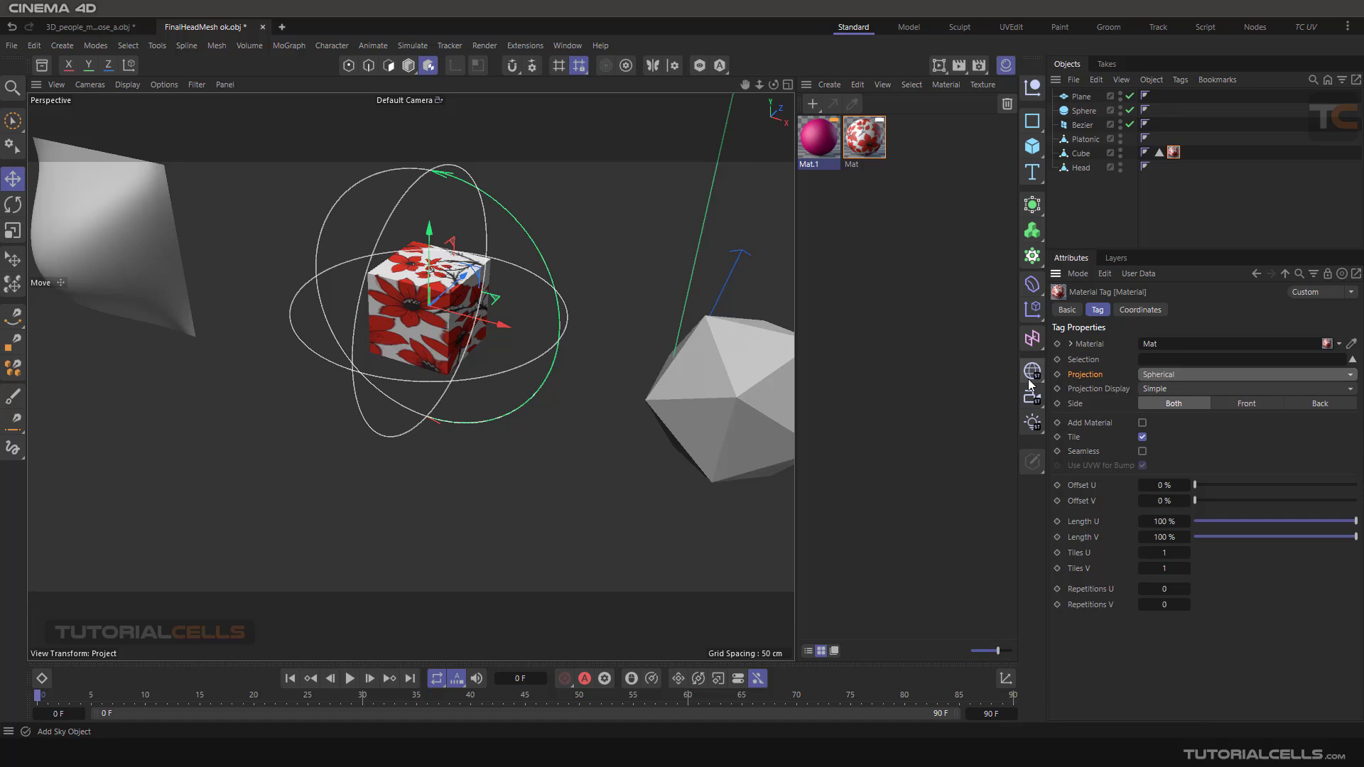
Set the Mat tag's projection to Flat and inspect how the pattern lies on the cube's front, top and sides.
left_click(1188, 374)
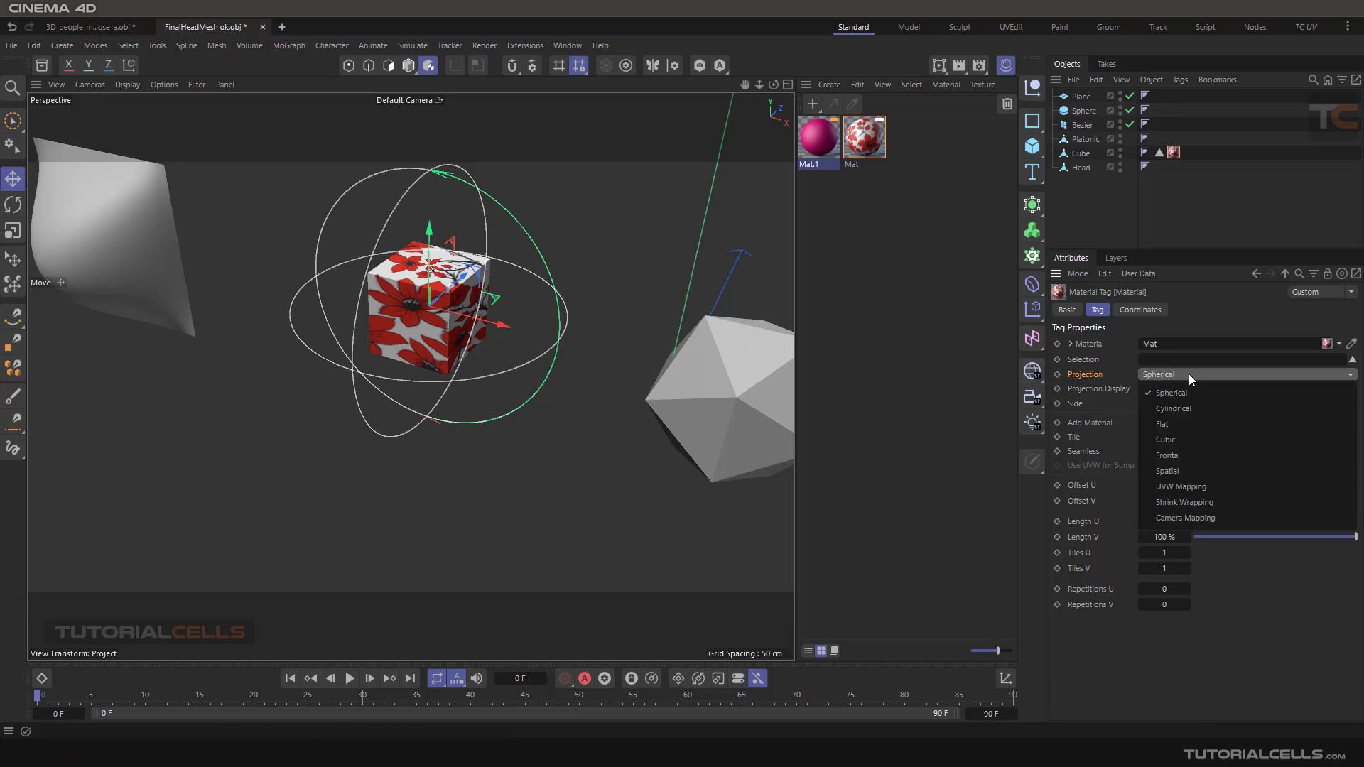
left_click(1183, 423)
left_click_drag(509, 312, 398, 304, "alt")
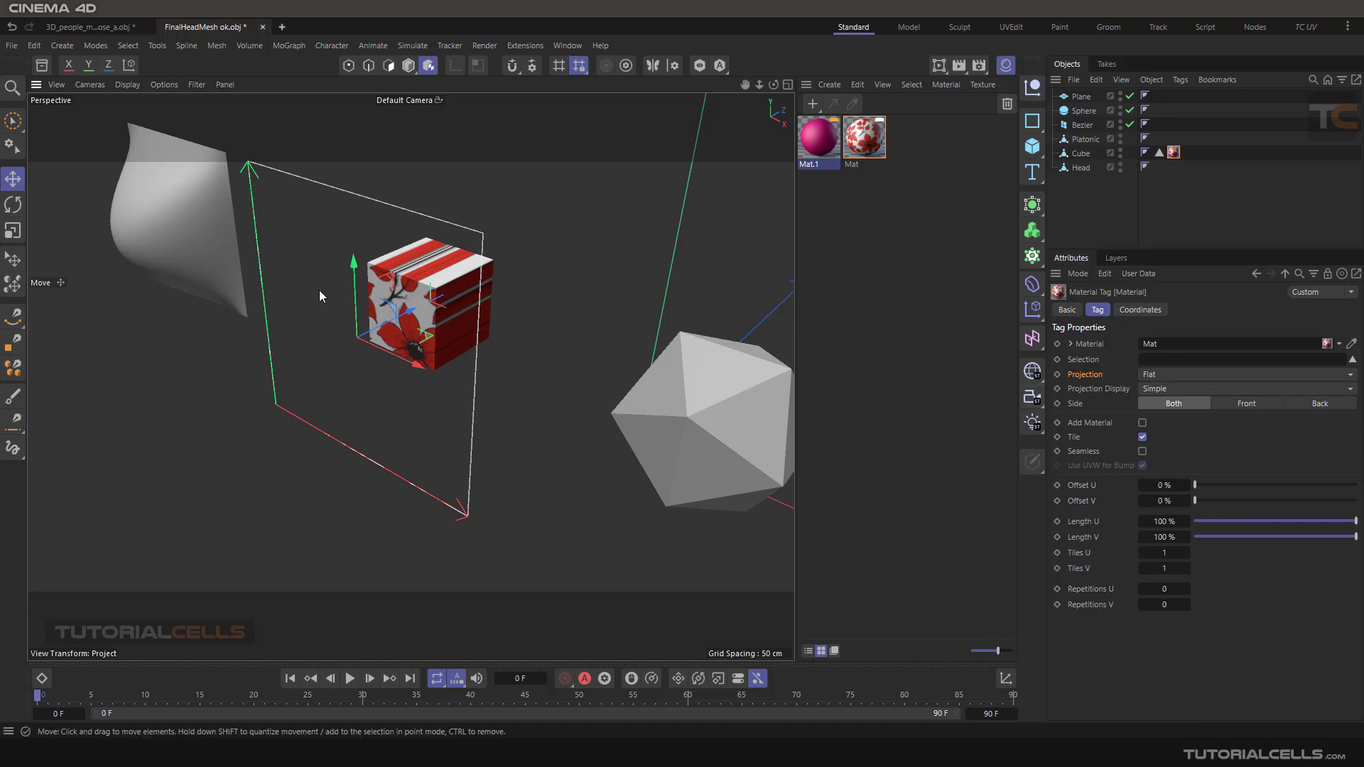
left_click_drag(318, 290, 399, 293, "alt")
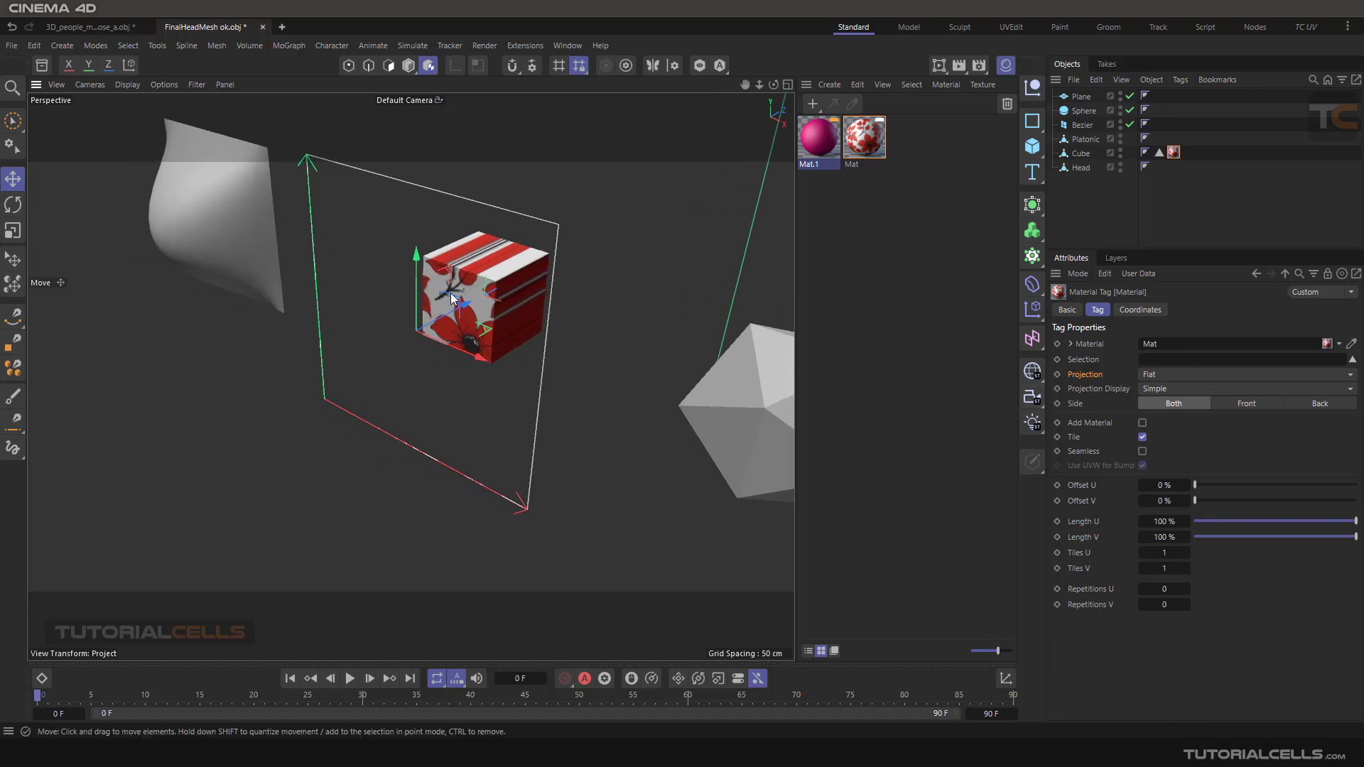
scroll(405, 299, "up", 3)
left_click_drag(316, 354, 313, 226, "alt")
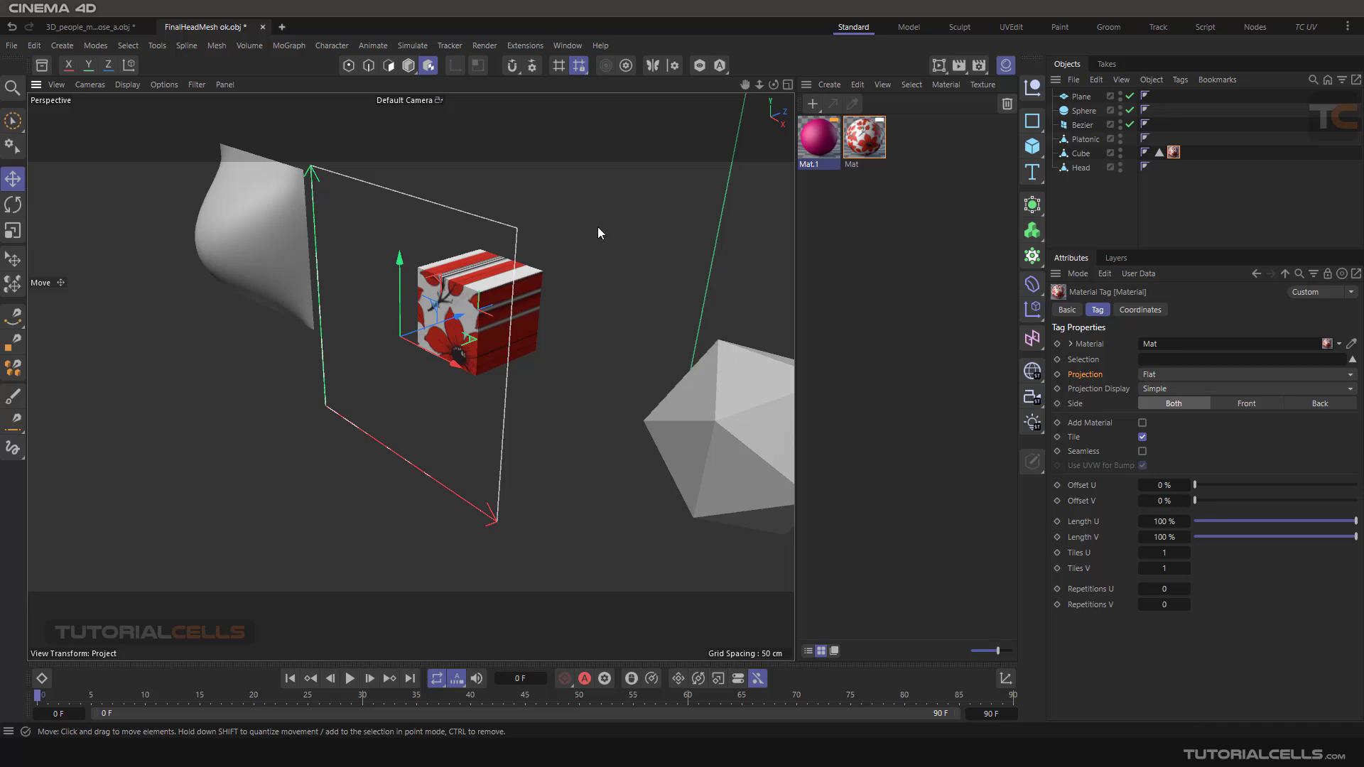
mouse_move(458, 365)
left_mouse_down()
mouse_move(394, 353)
mouse_move(435, 364)
left_mouse_up()
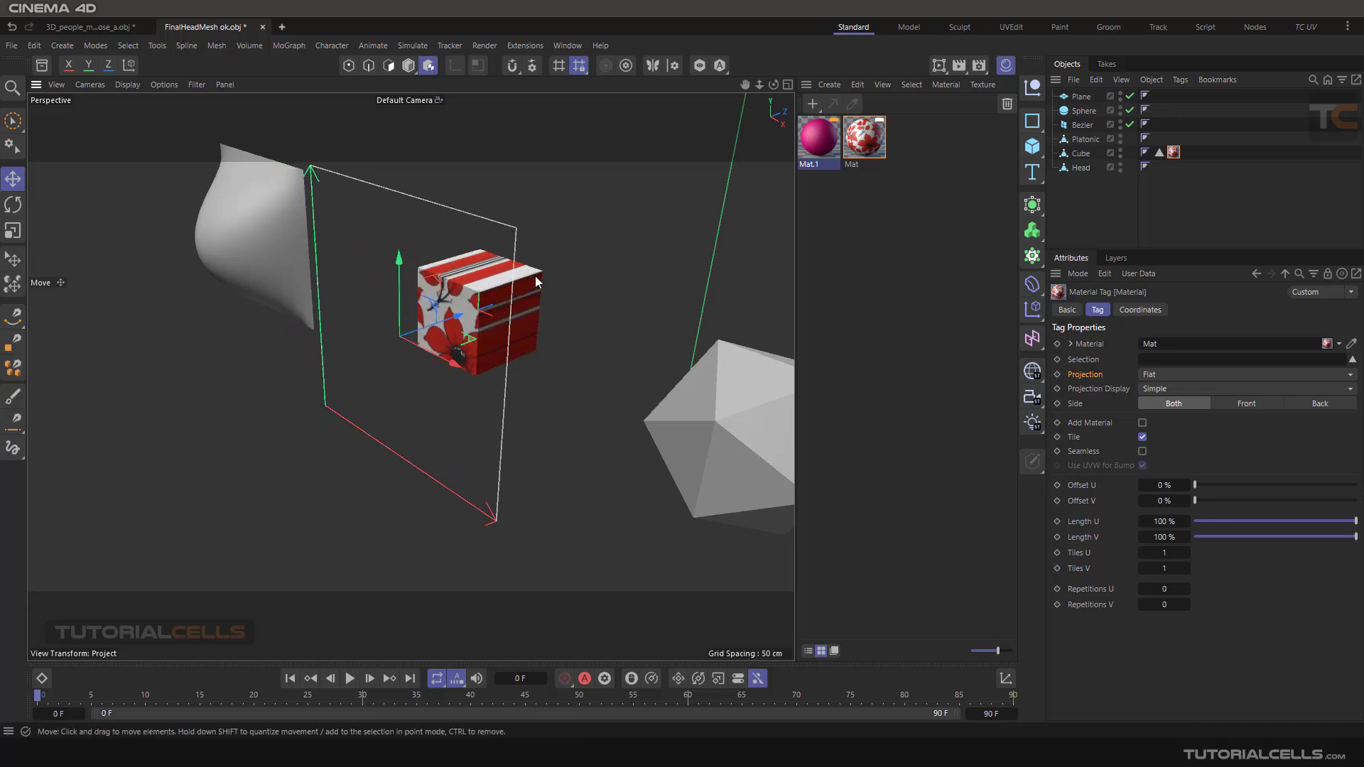
left_click_drag(536, 282, 278, 341, "alt")
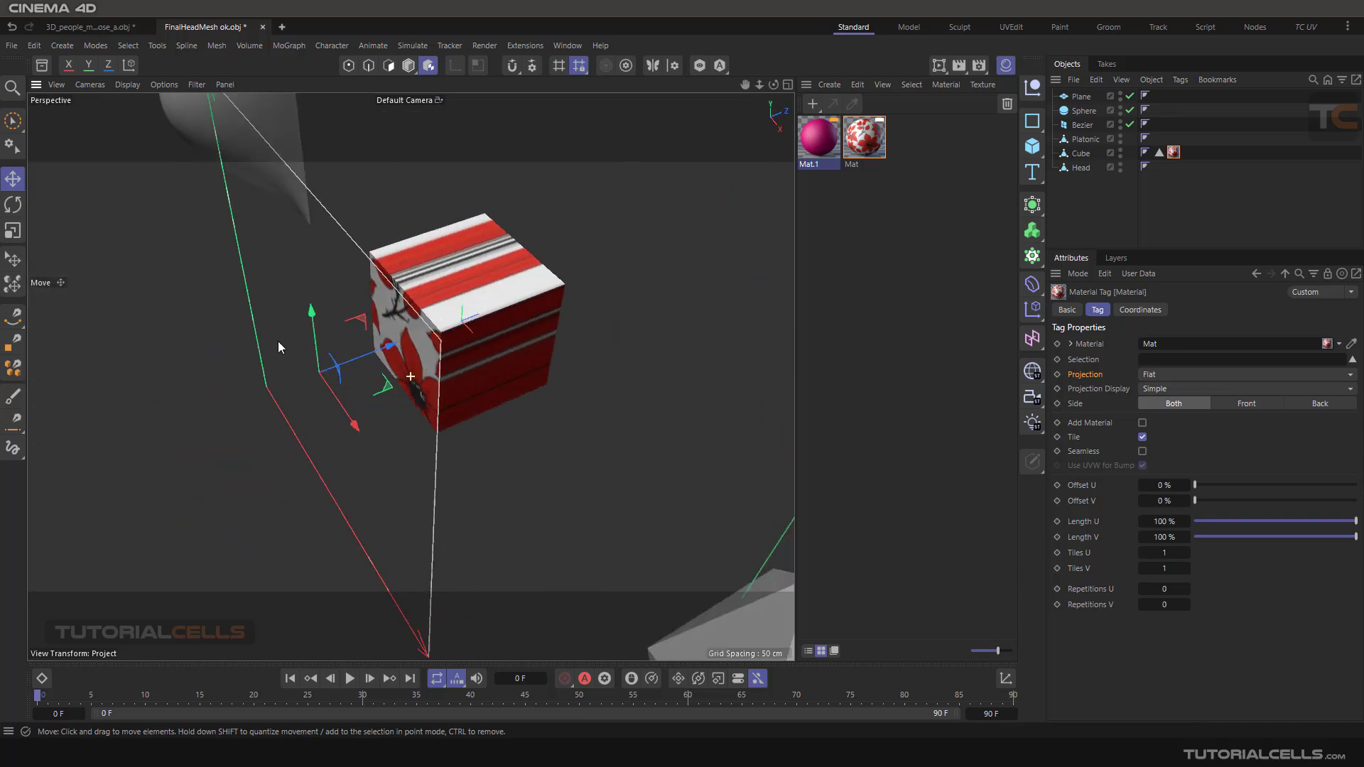
scroll(528, 299, "down", 4)
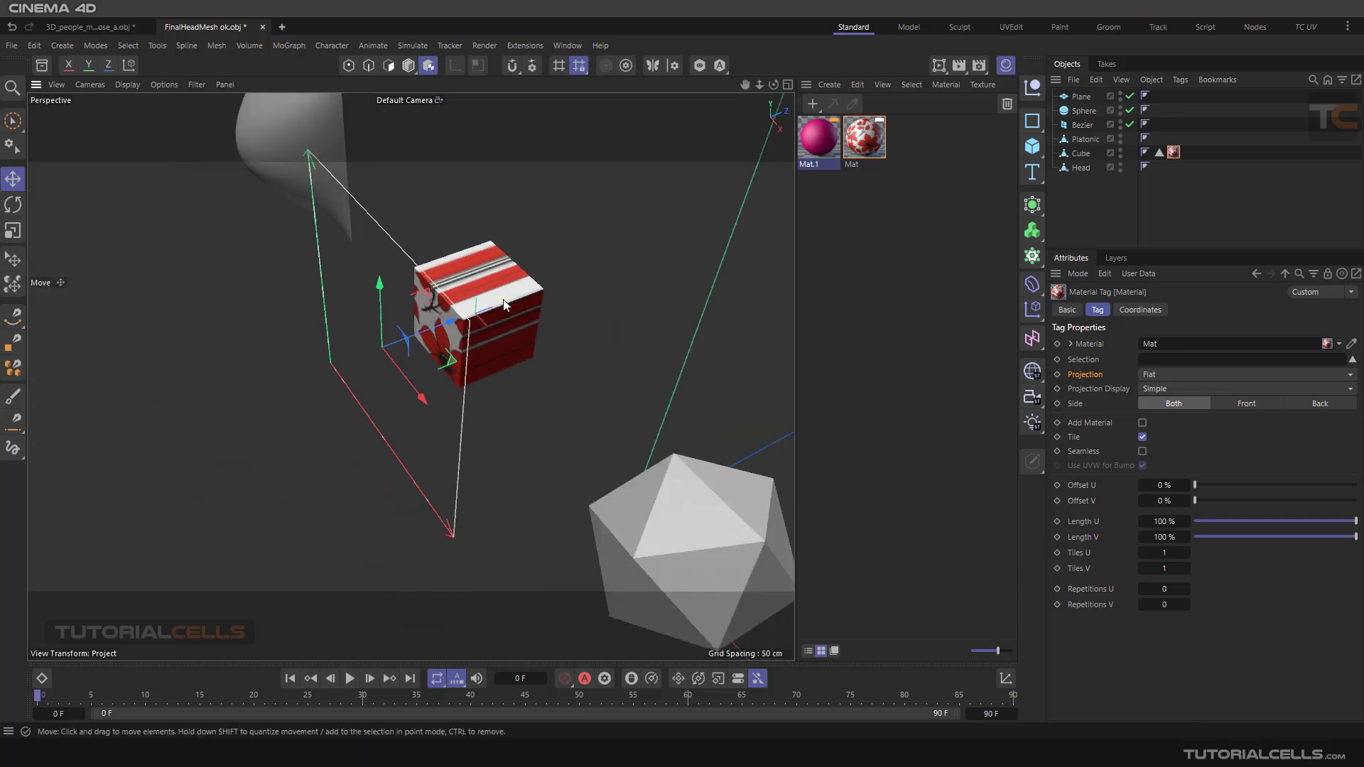
left_click_drag(527, 298, 569, 256, "alt")
scroll(524, 302, "up", 3)
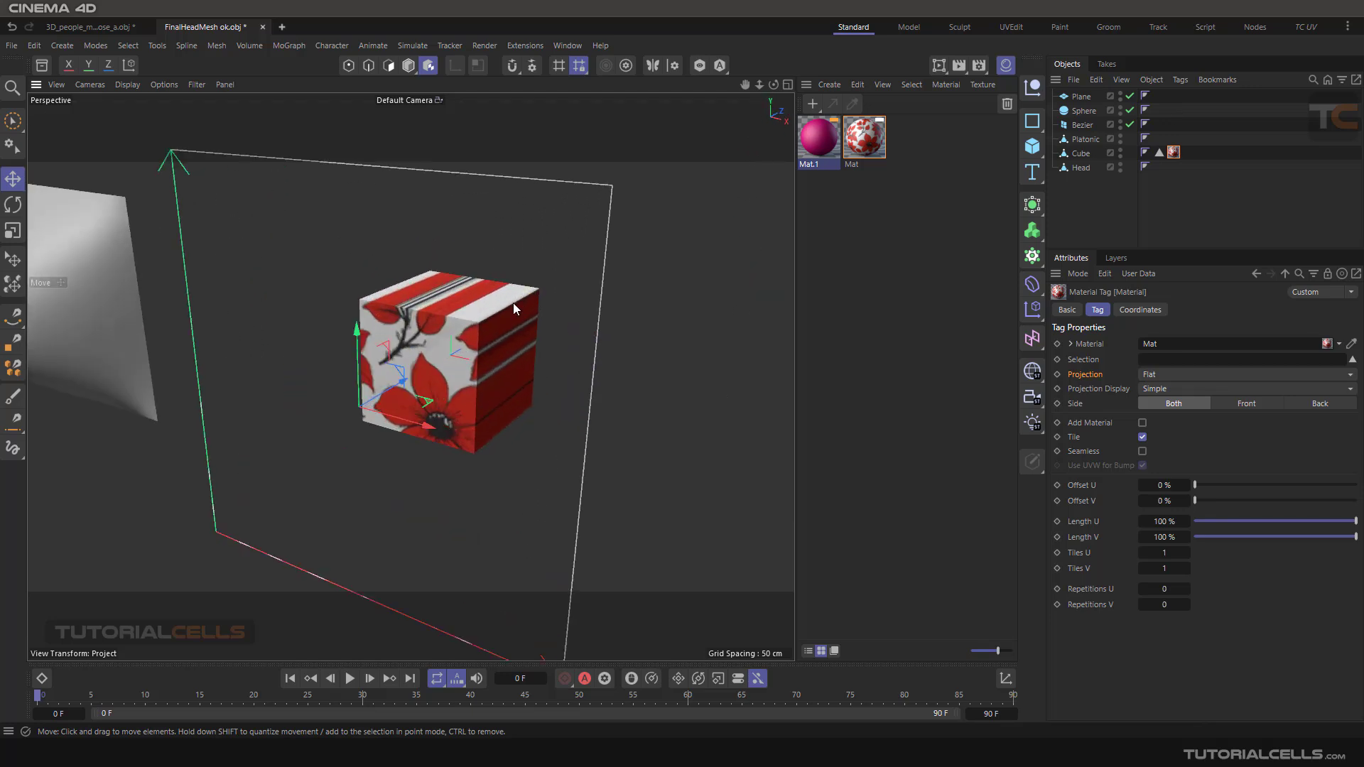
middle_click_drag(513, 303, 521, 275, "alt")
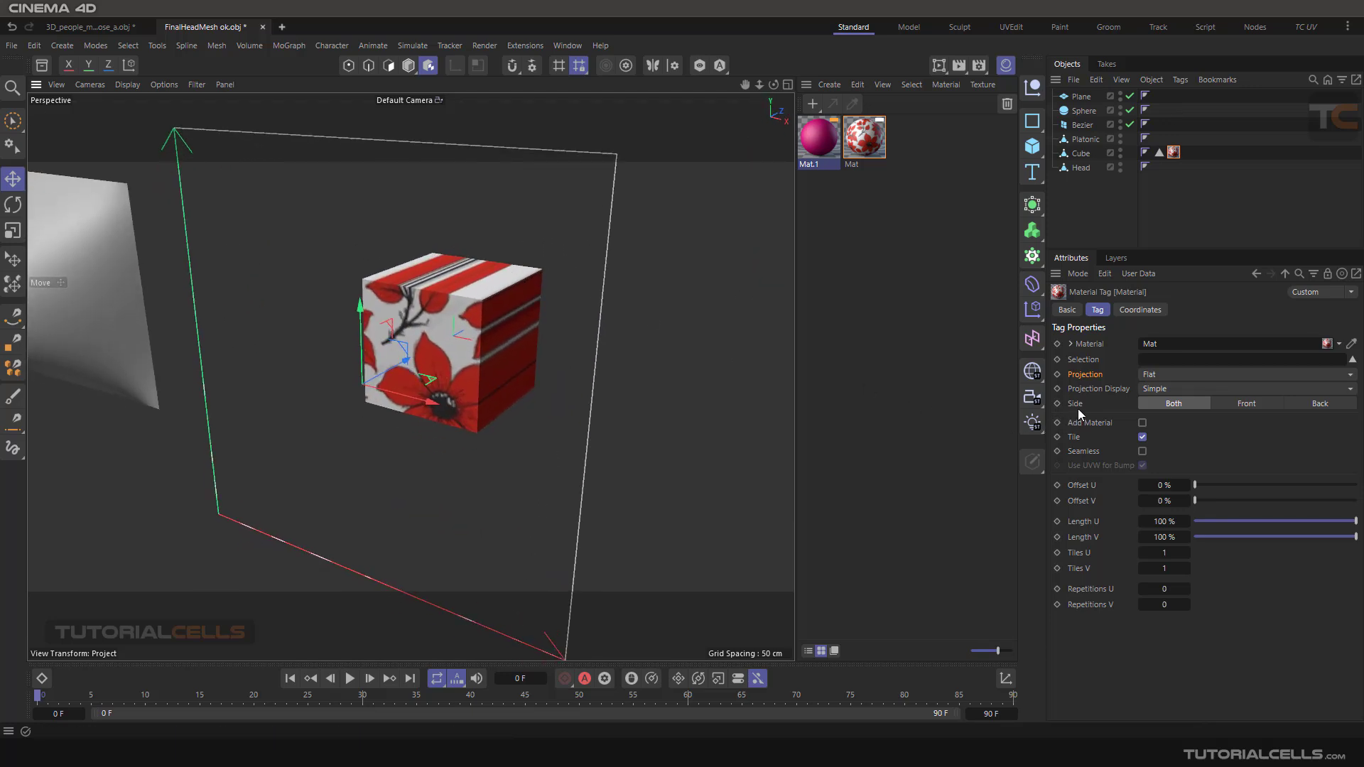
Restrict the Mat tag to the Front side and render the cube in the Picture Viewer.
left_click(1235, 410)
scroll(475, 317, "up", 2)
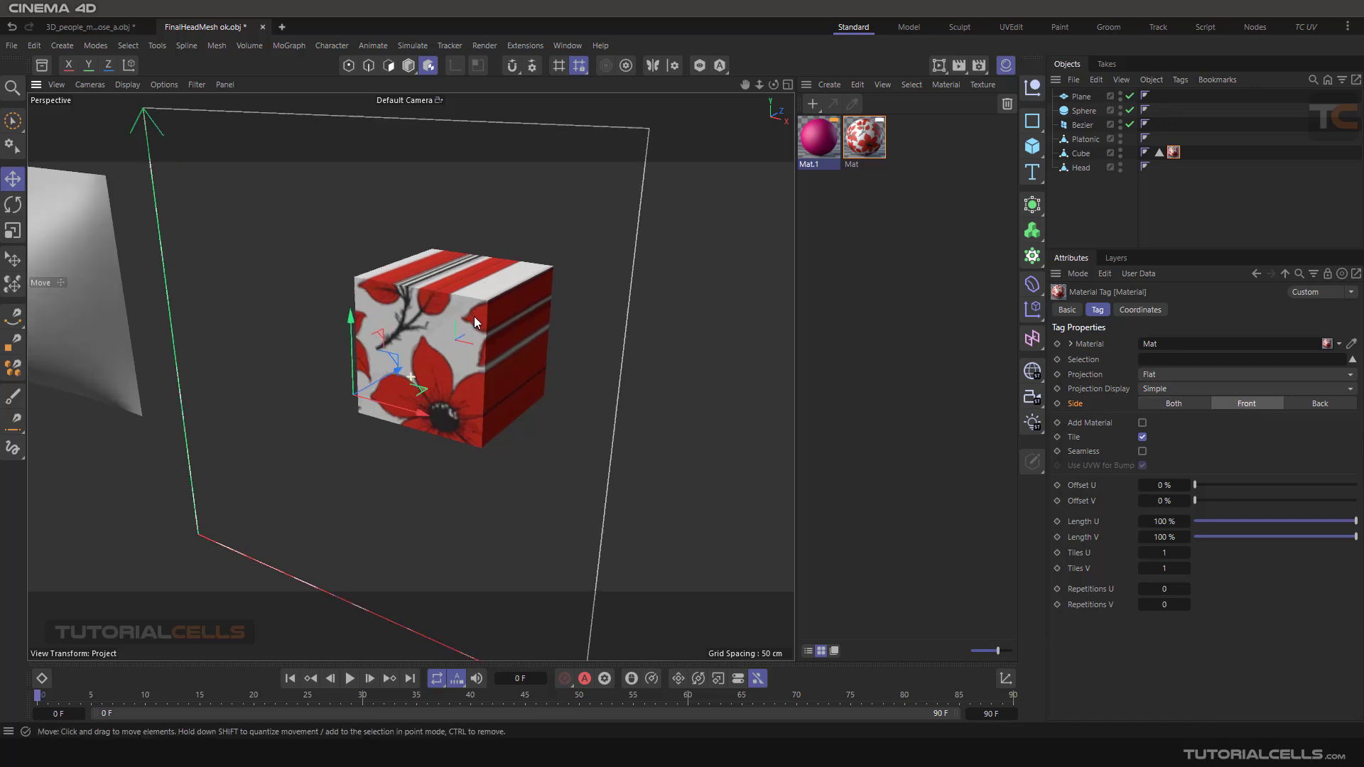
left_click(959, 65)
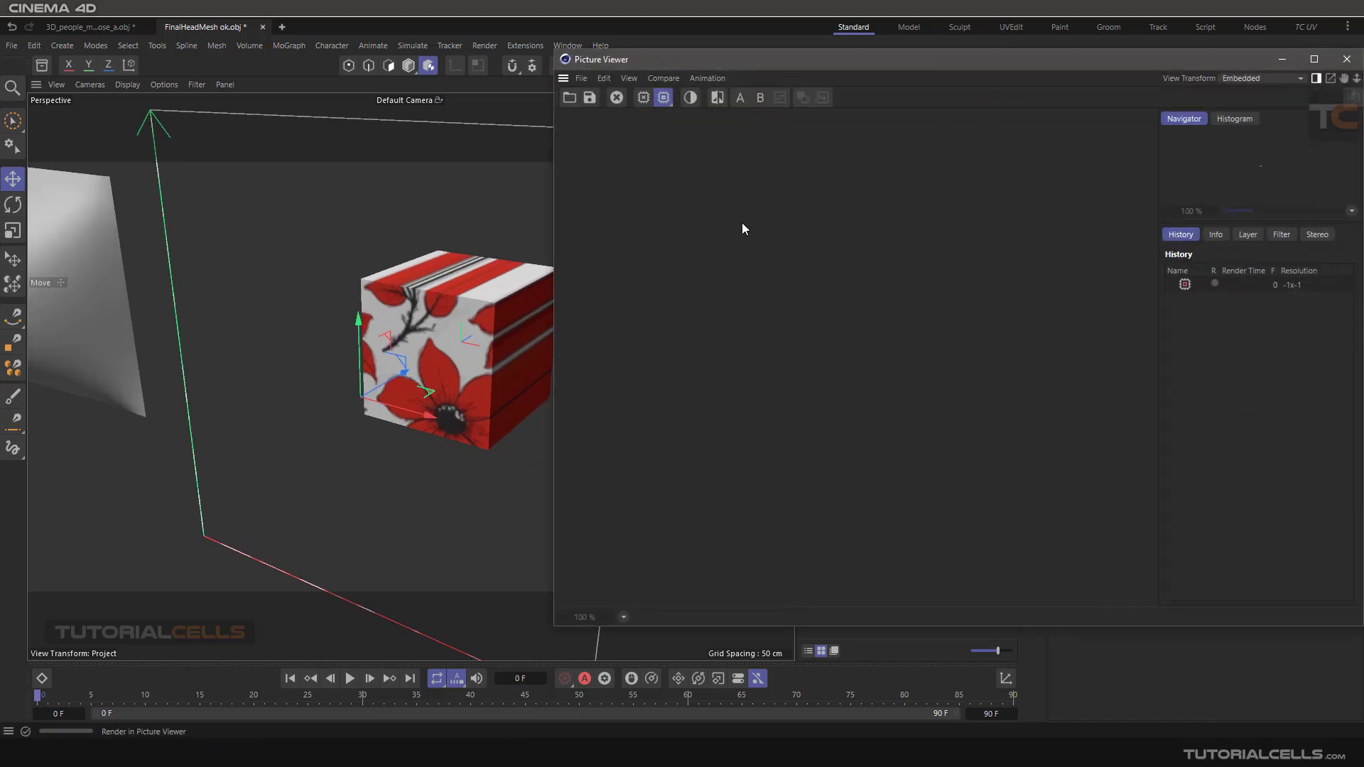
left_click(1345, 61)
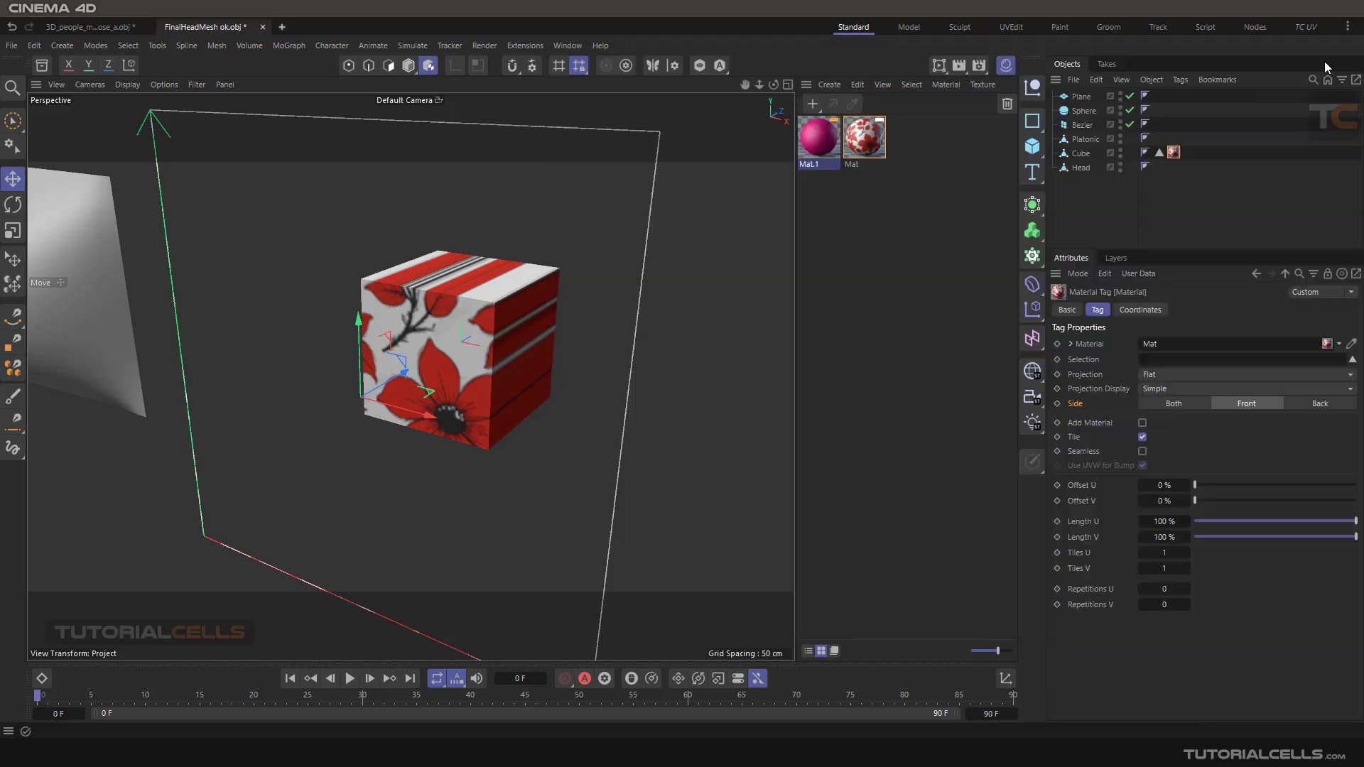
left_click(957, 66)
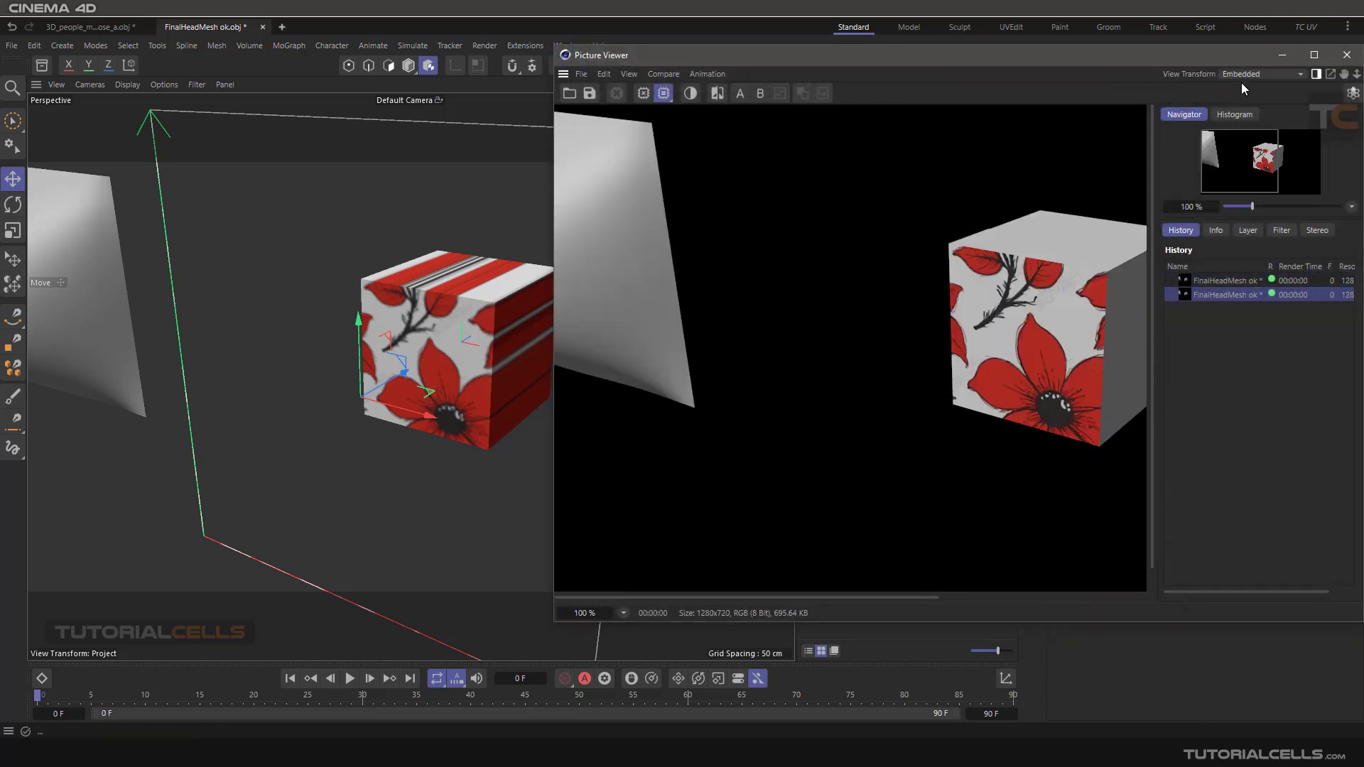
left_click(1345, 57)
Render the cube directly in the viewport, and return the Mat tag's side to Both after trying Back.
left_click_drag(938, 64, 962, 90)
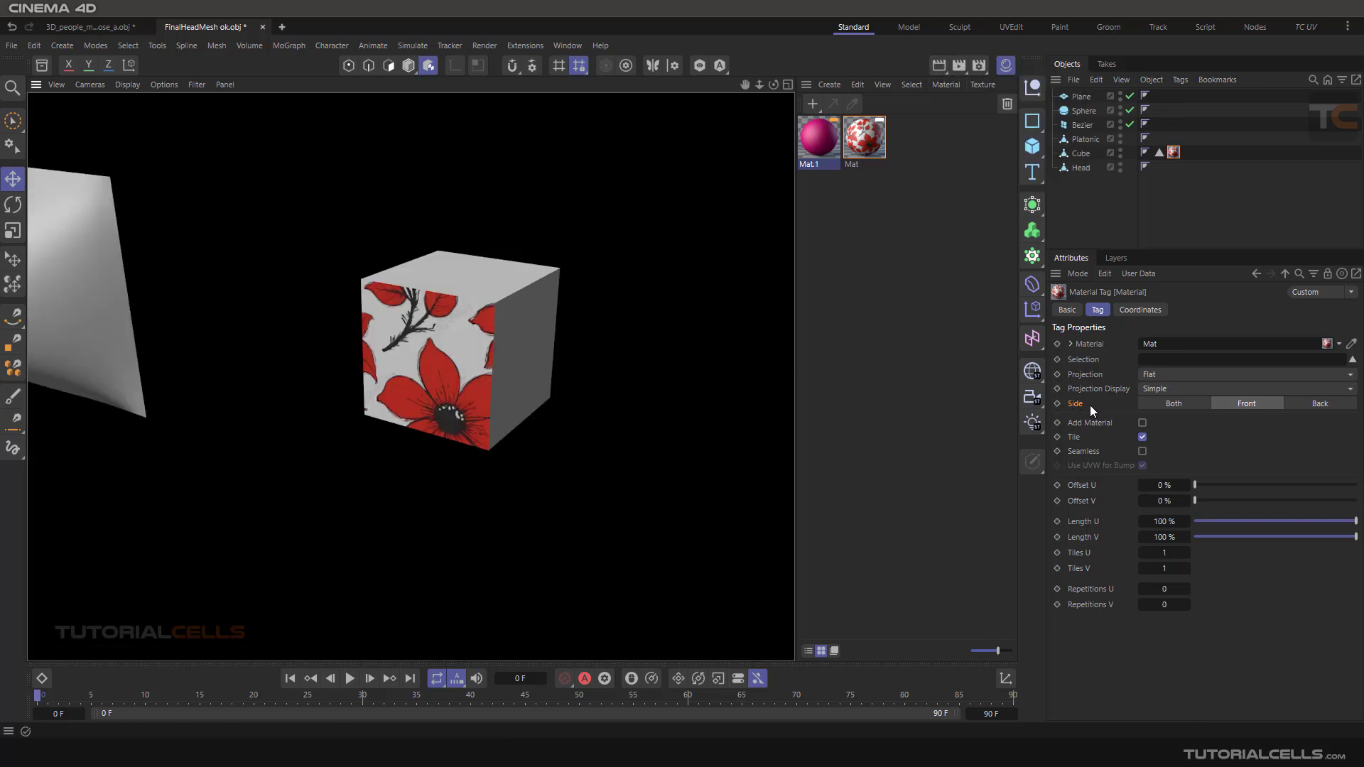
left_click(1306, 405)
left_click(1165, 405)
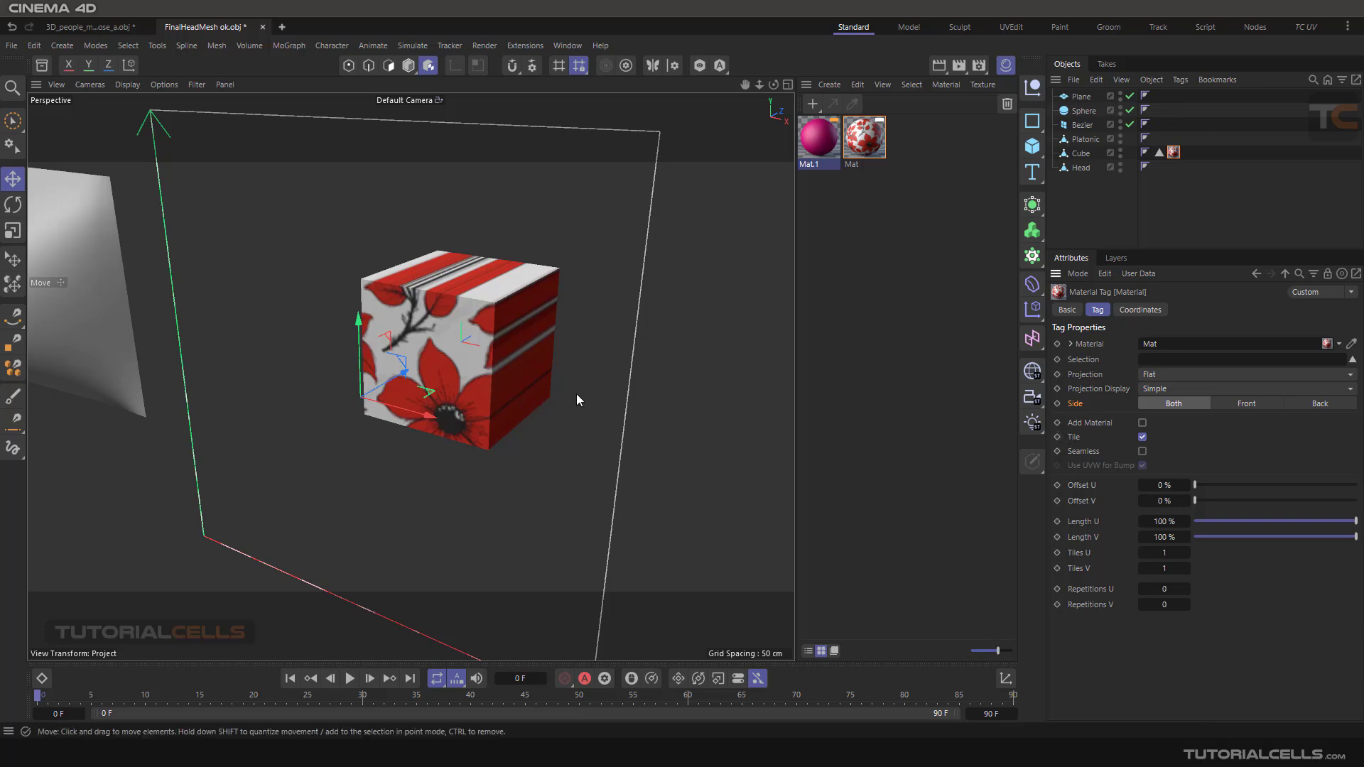
Try the Cubic projection on the Mat tag, and switch it to Frontal to inspect the pattern from a changed view.
left_click(1165, 377)
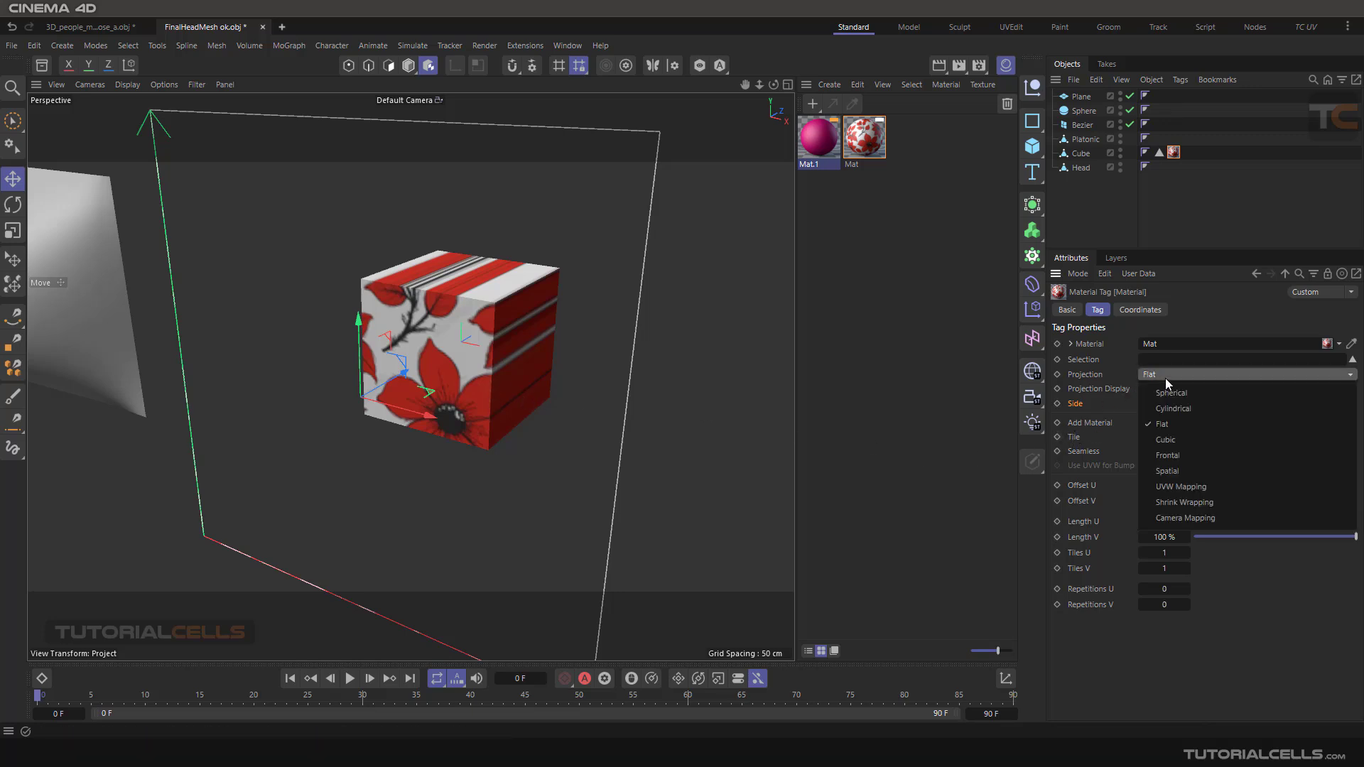
left_click(1197, 445)
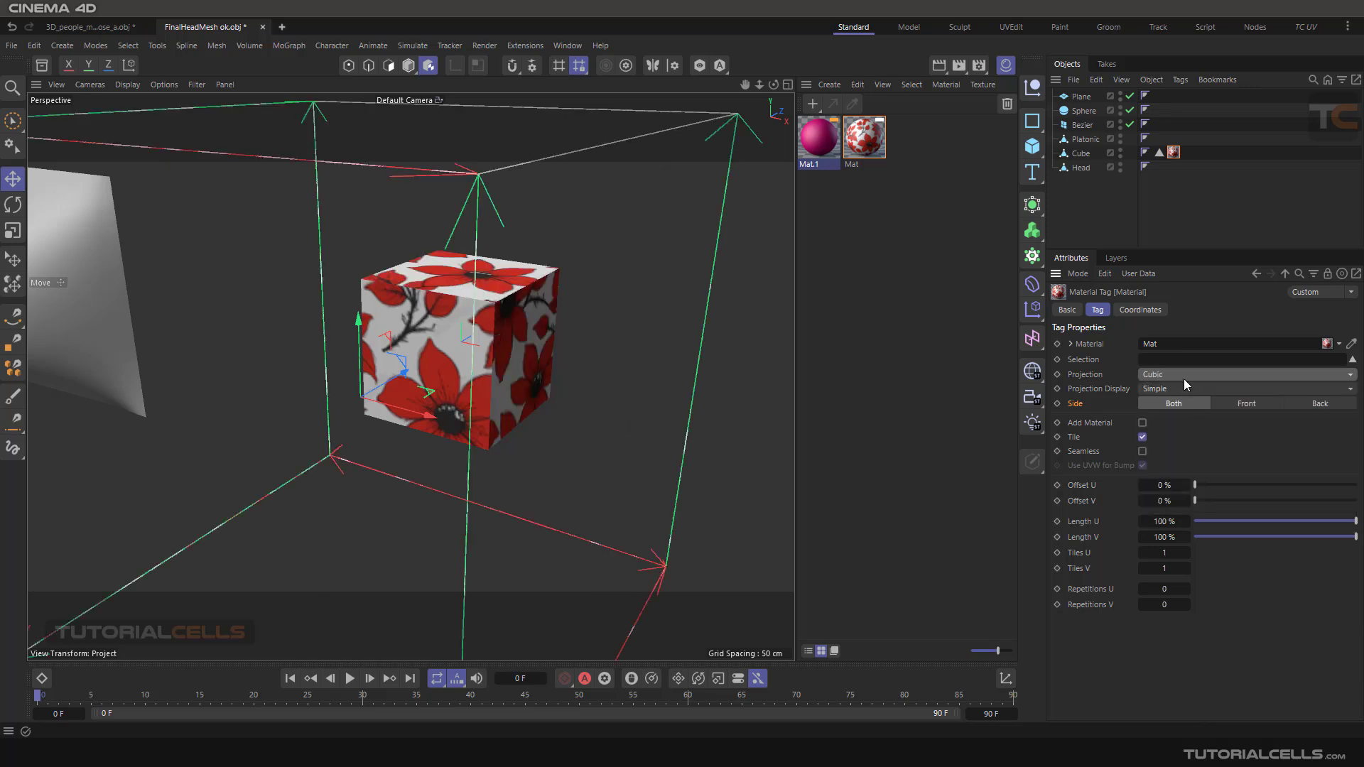
left_click(1183, 378)
left_click(1192, 454)
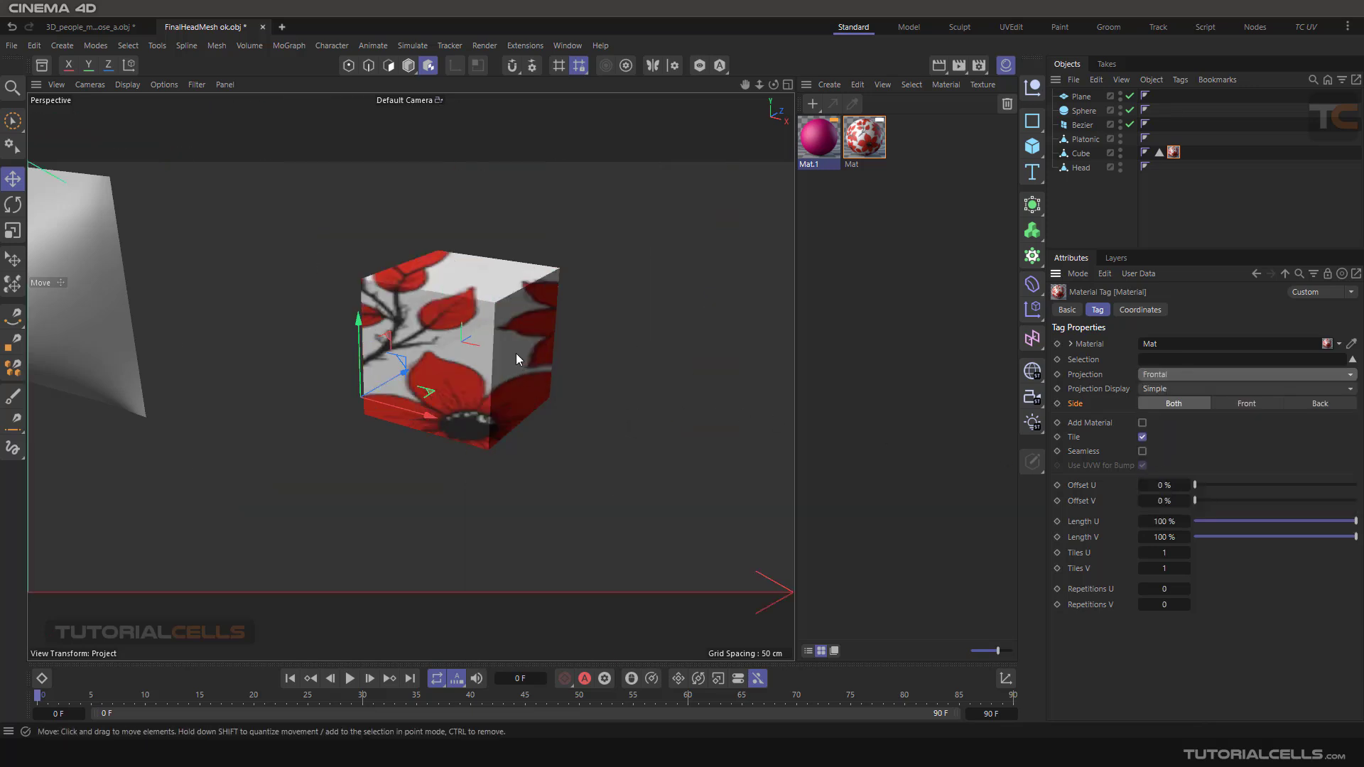
mouse_move(515, 353)
left_mouse_down("alt")
mouse_move(500, 336)
mouse_move(432, 382)
mouse_move(486, 314)
mouse_move(482, 337)
mouse_move(493, 324)
mouse_move(508, 334)
mouse_move(432, 365)
mouse_move(498, 335)
left_mouse_up("alt")
scroll(510, 323, "up", 8)
scroll(510, 323, "down", 4)
scroll(510, 323, "up", 3)
scroll(511, 324, "down", 3)
scroll(511, 323, "up", 2)
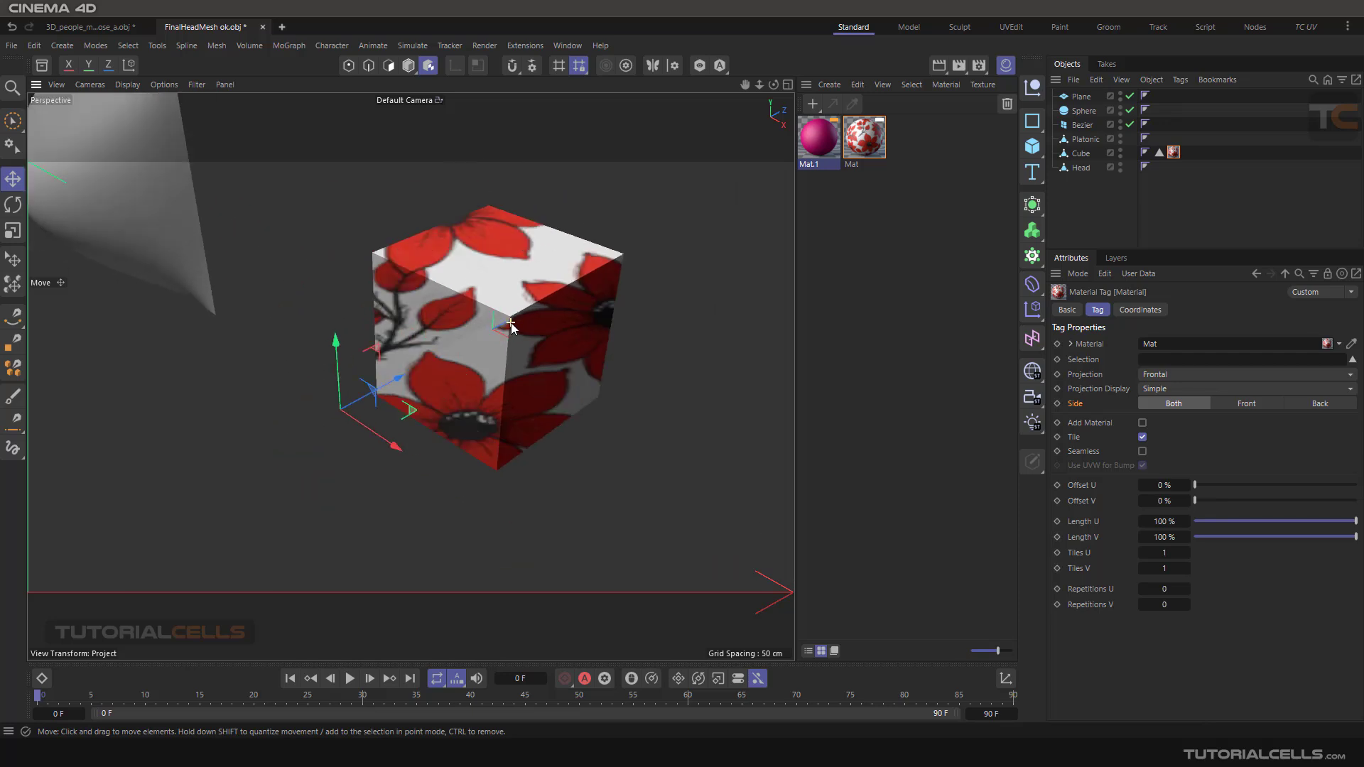
Try Camera Mapping on the Mat tag, and switch the projection to Spatial to inspect the pattern around the cube.
left_click(1155, 375)
left_click(1187, 519)
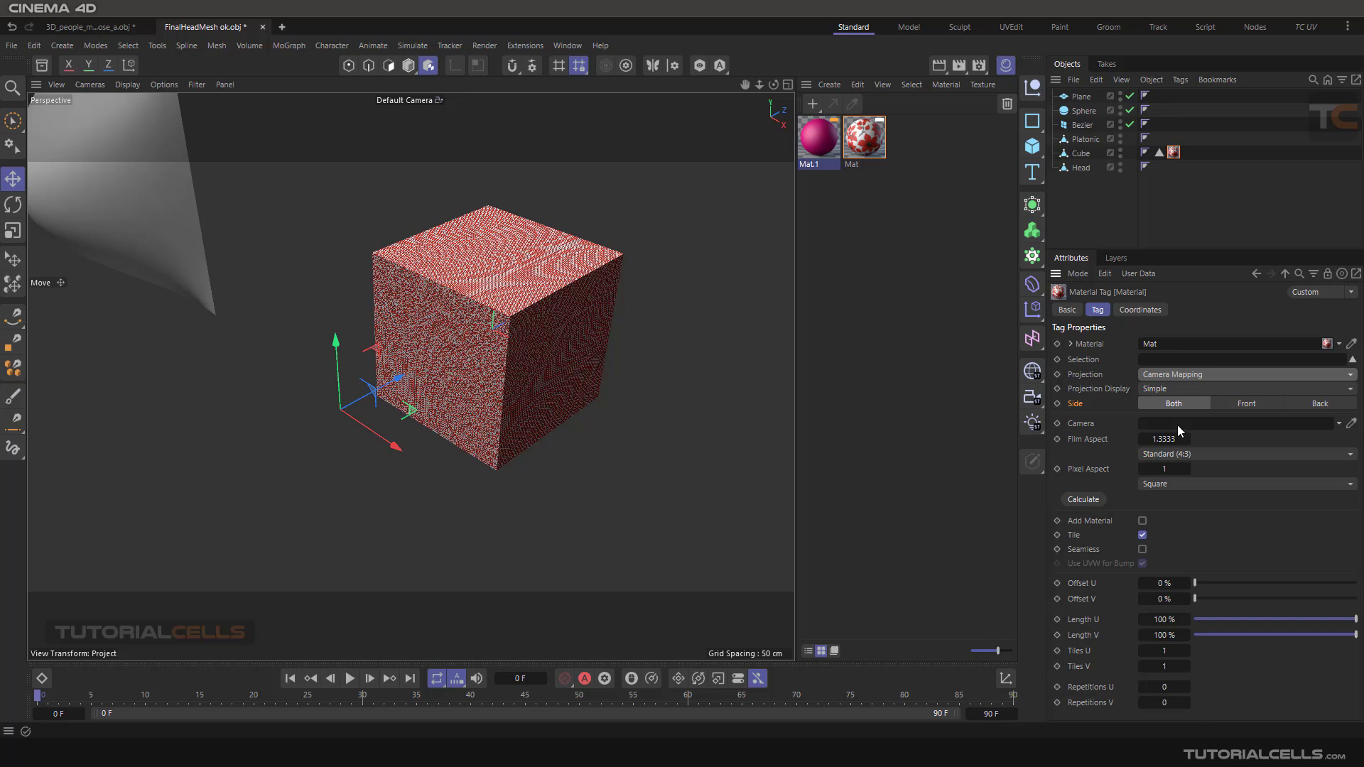
left_click(1191, 375)
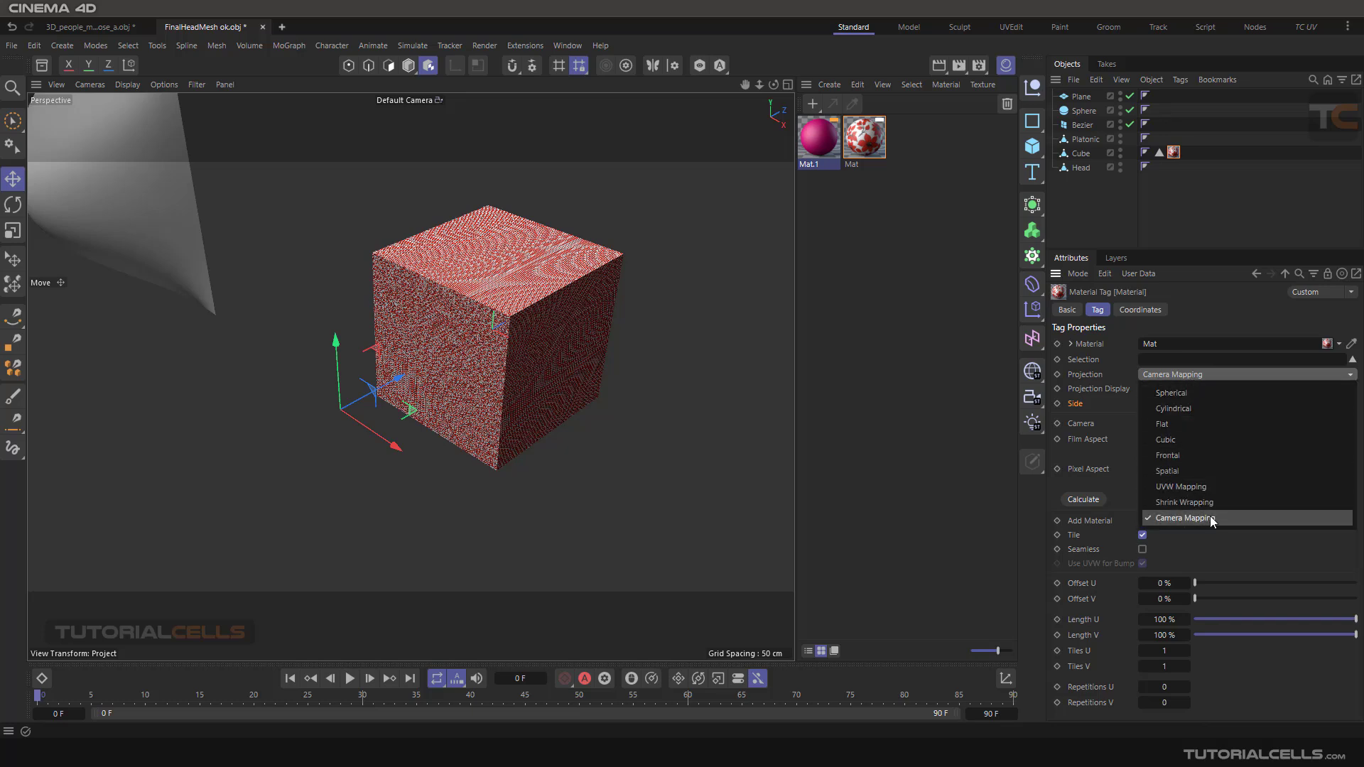
left_click(1182, 470)
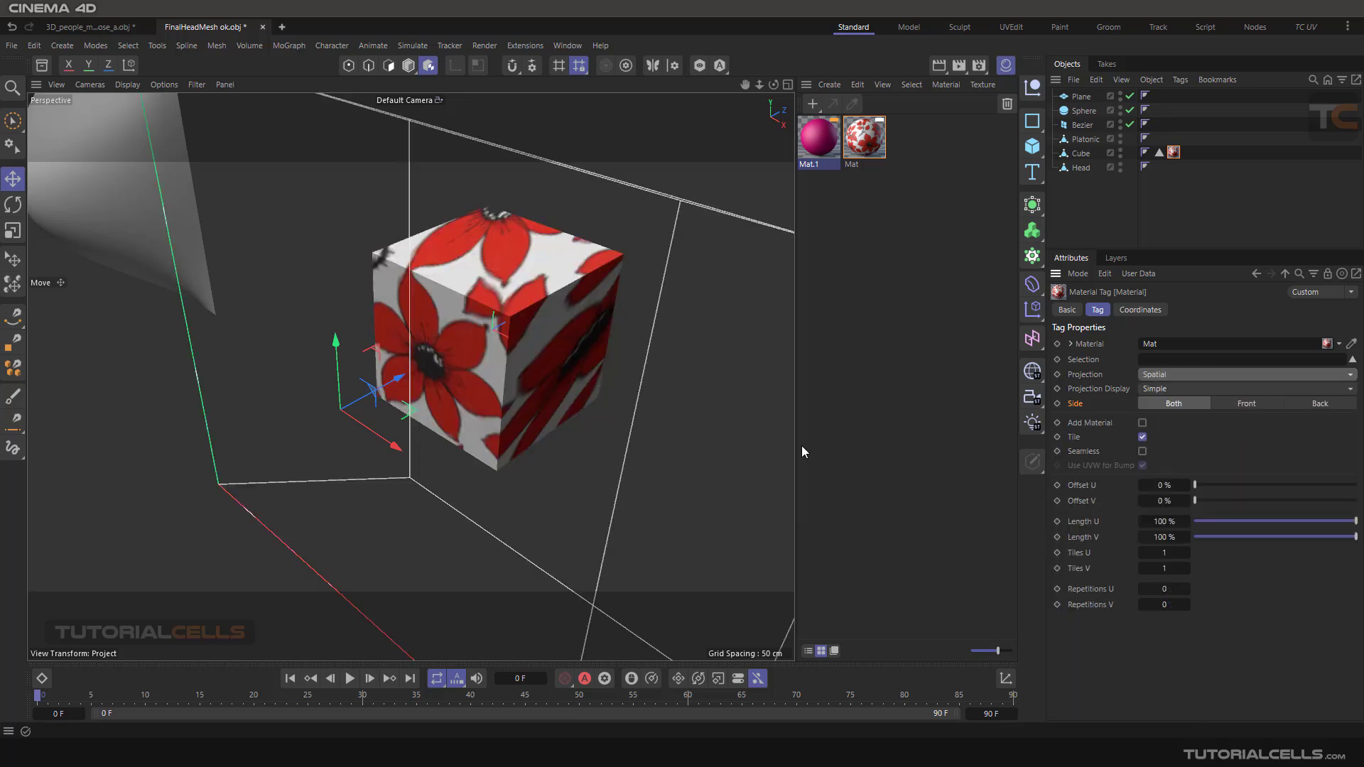
scroll(531, 339, "down", 5)
left_click_drag(507, 319, 458, 255, "alt")
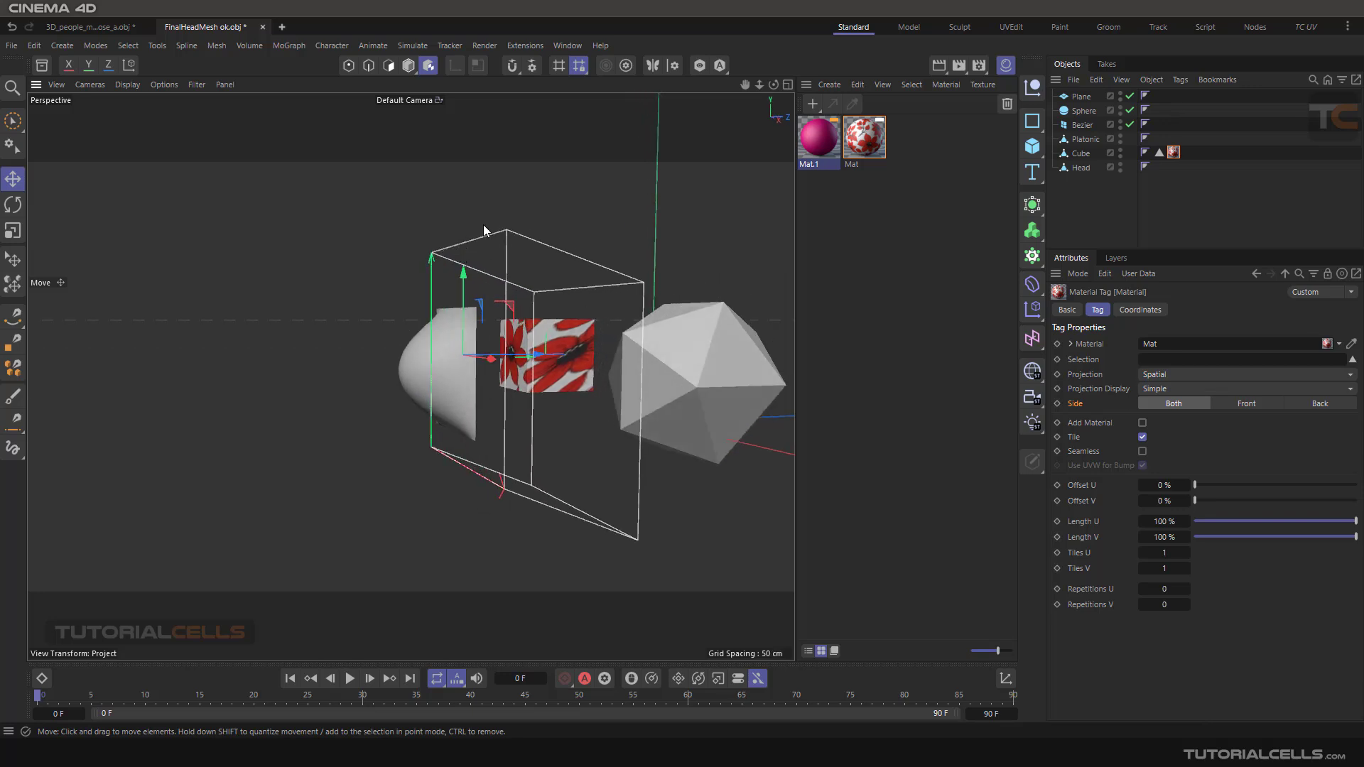
left_click_drag(611, 353, 506, 359, "alt")
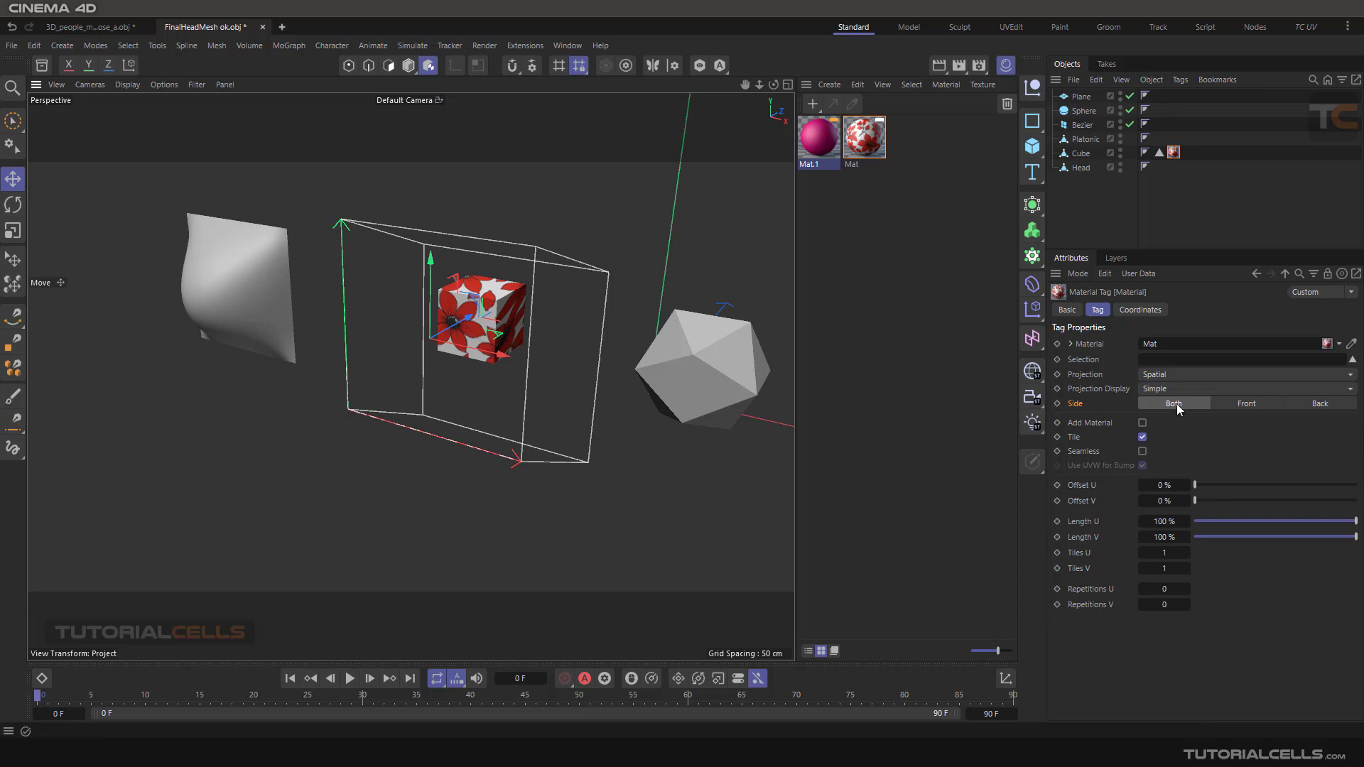
Set the projection of the cube's Mat tag to Shrink Wrapping.
left_click(1171, 374)
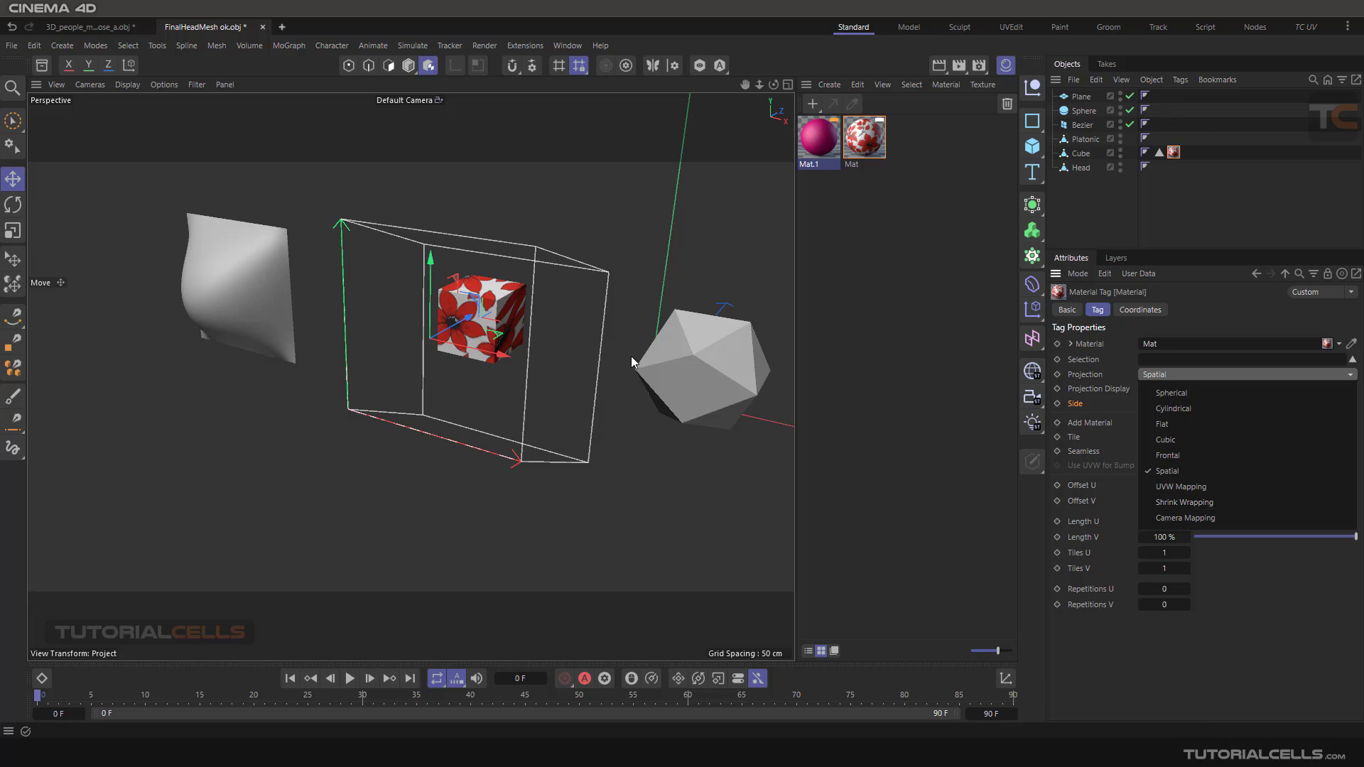
left_click(1184, 502)
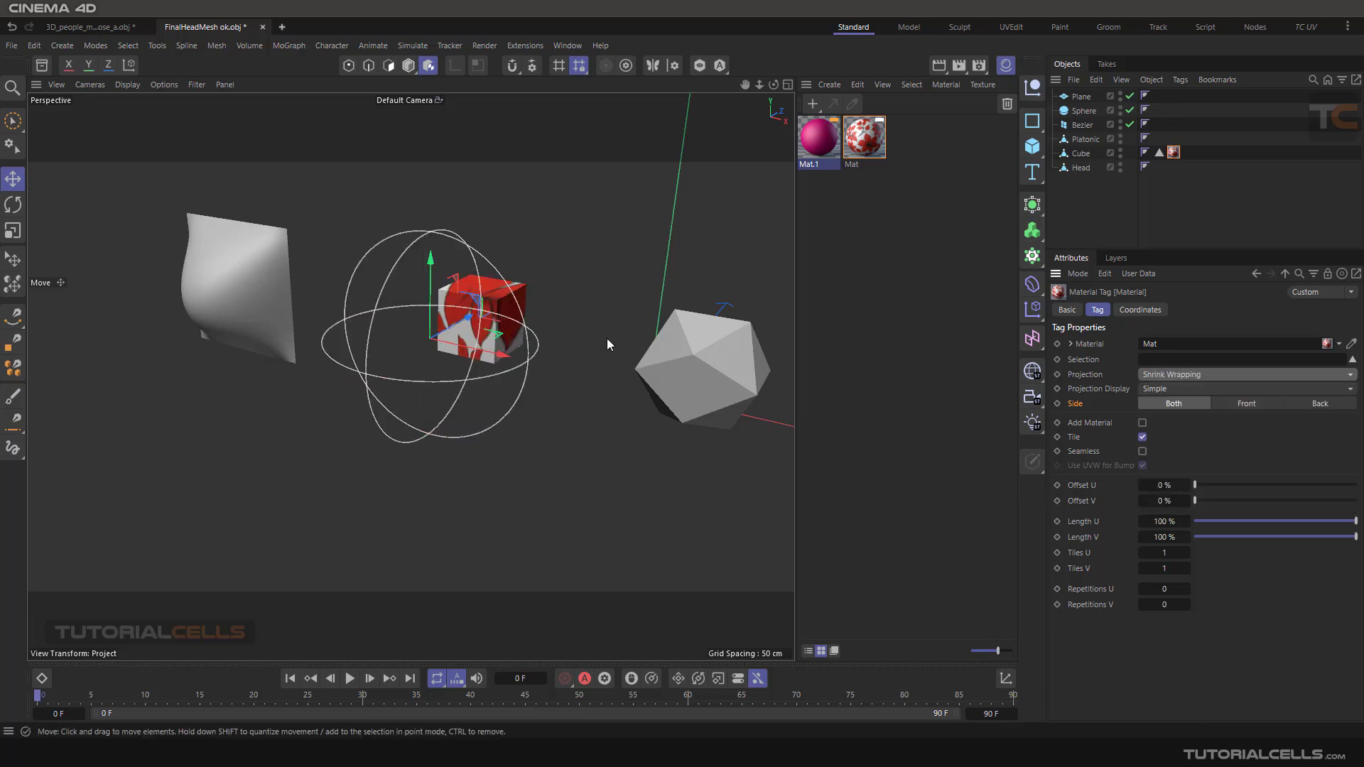
Apply the floral Mat material to the sphere beside the head.
middle_click_drag(519, 315, 250, 295, "alt")
scroll(482, 320, "down", 5)
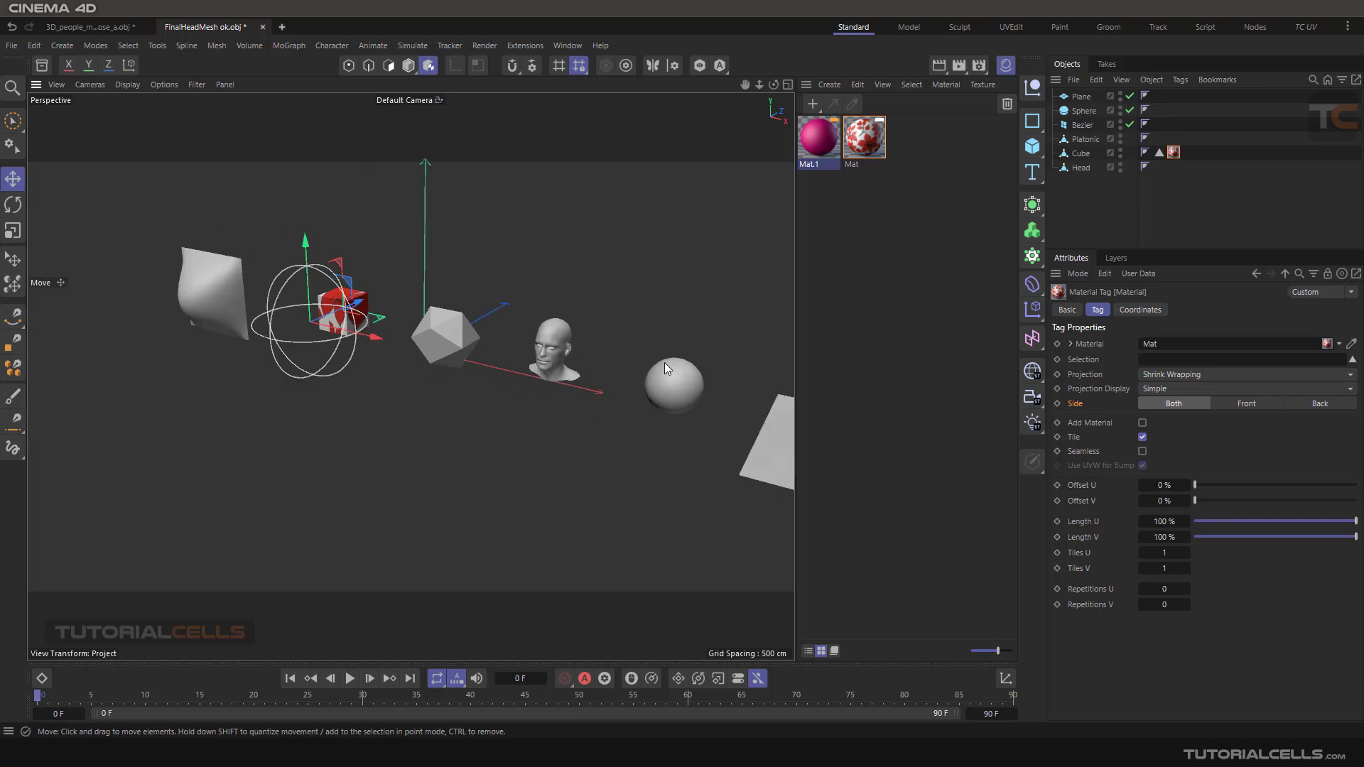
middle_click_drag(664, 361, 426, 308, "alt")
left_click_drag(864, 139, 714, 378)
scroll(415, 314, "up", 10)
scroll(415, 314, "down", 3)
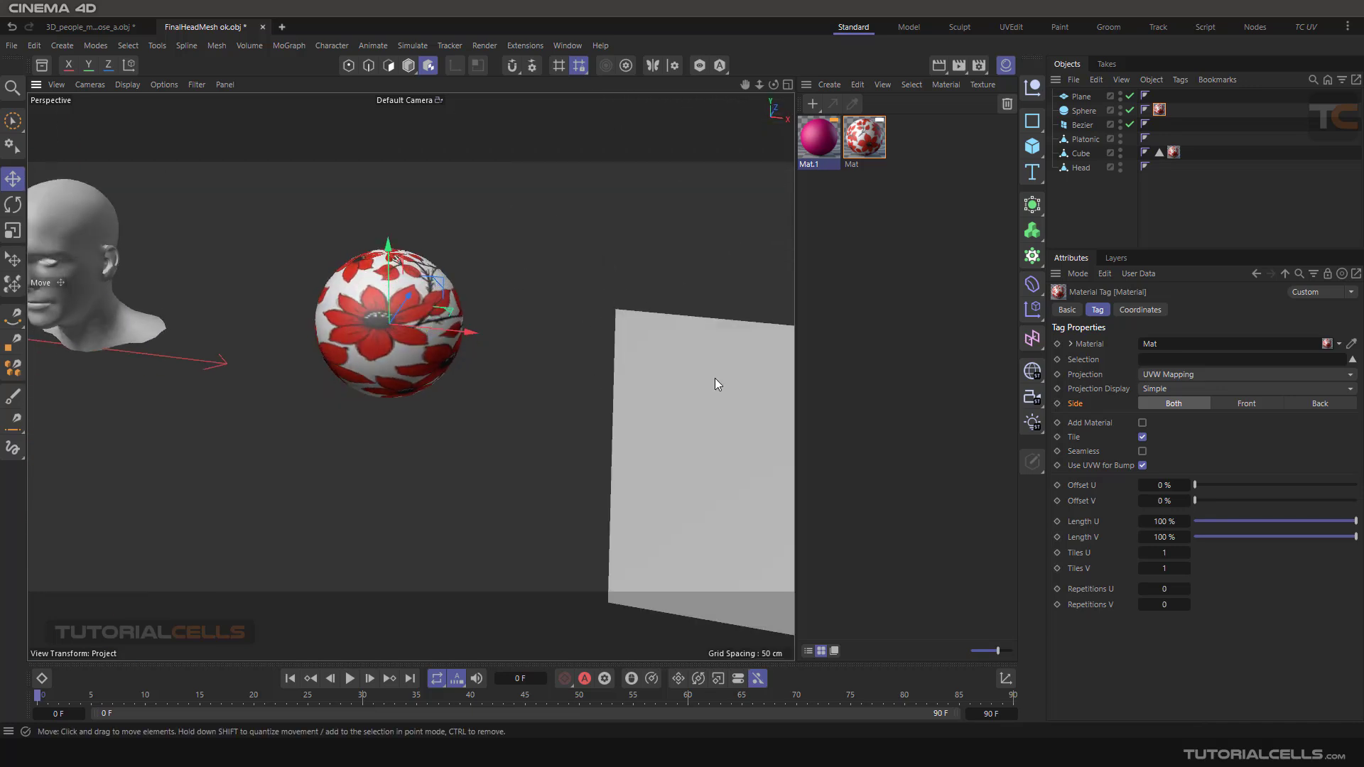
Set the sphere's Mat tag projection to Shrink Wrapping and inspect the pattern from below and above.
left_click(1162, 374)
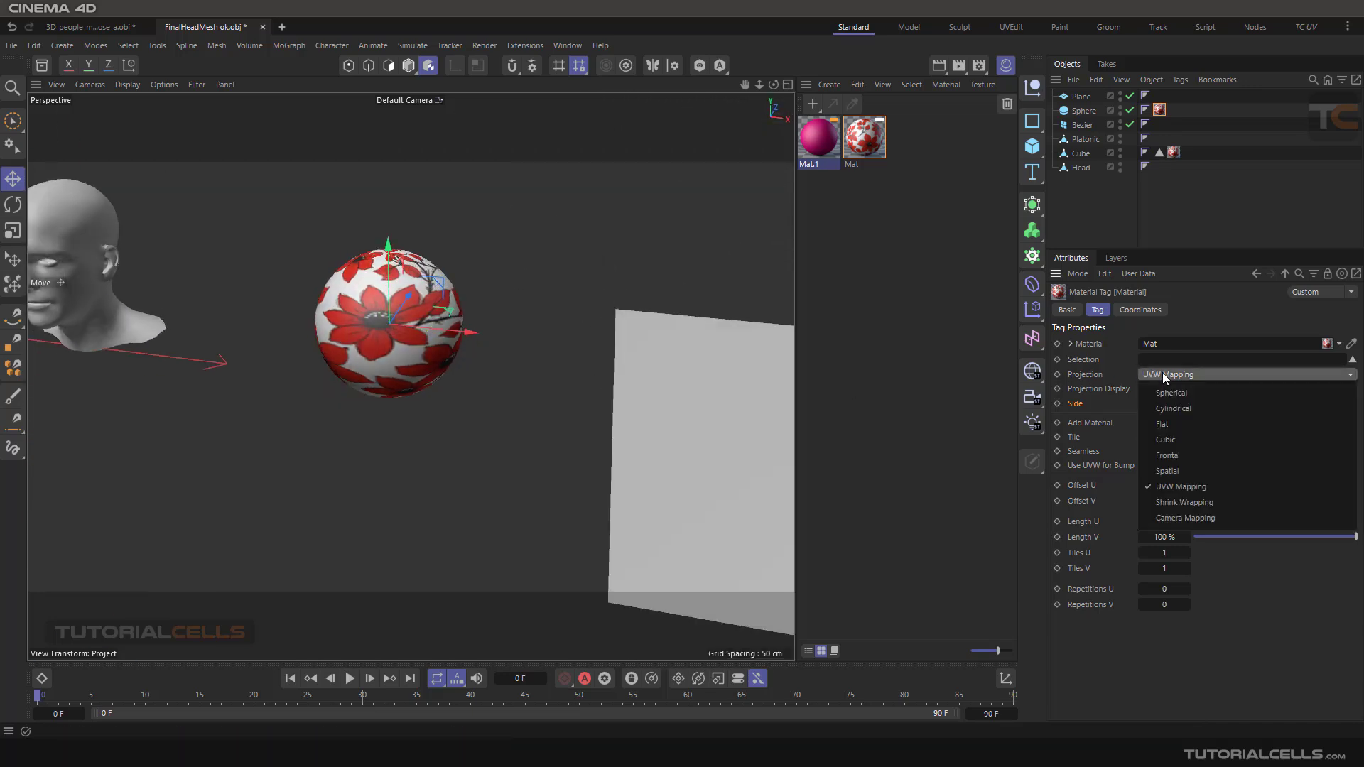
left_click(1194, 503)
left_click_drag(431, 339, 396, 183, "alt")
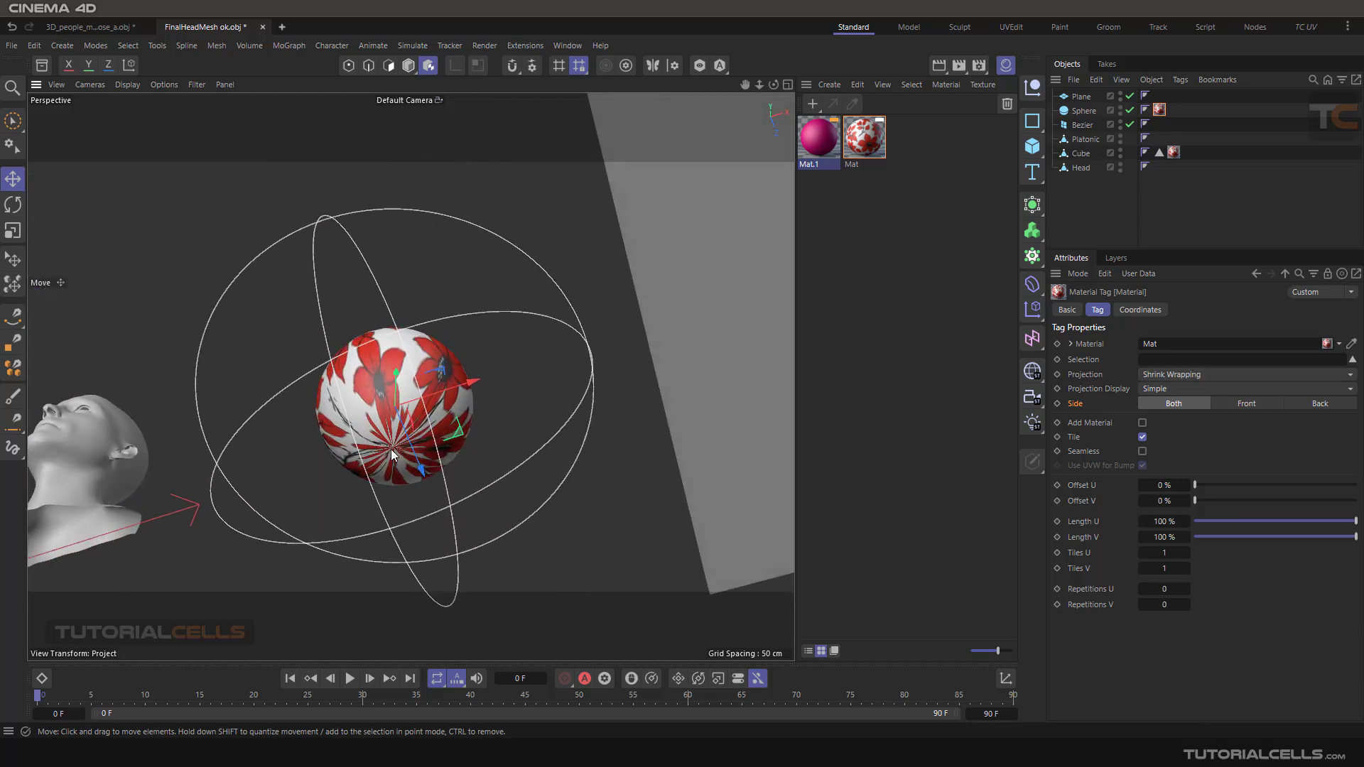
left_click_drag(392, 454, 389, 268, "alt")
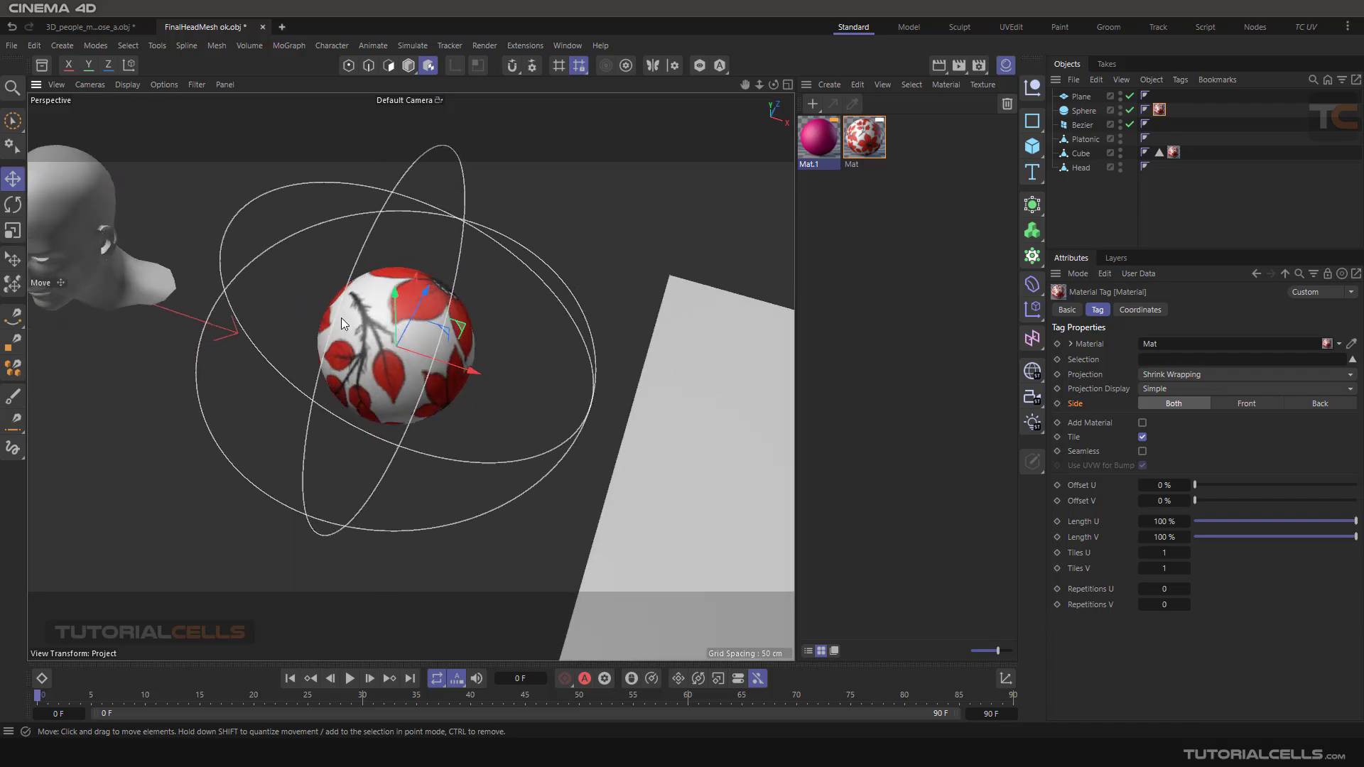
left_click_drag(341, 324, 403, 279, "alt")
Set the projection of the sphere's Mat tag to Spherical and review the available projection types.
left_click(1169, 377)
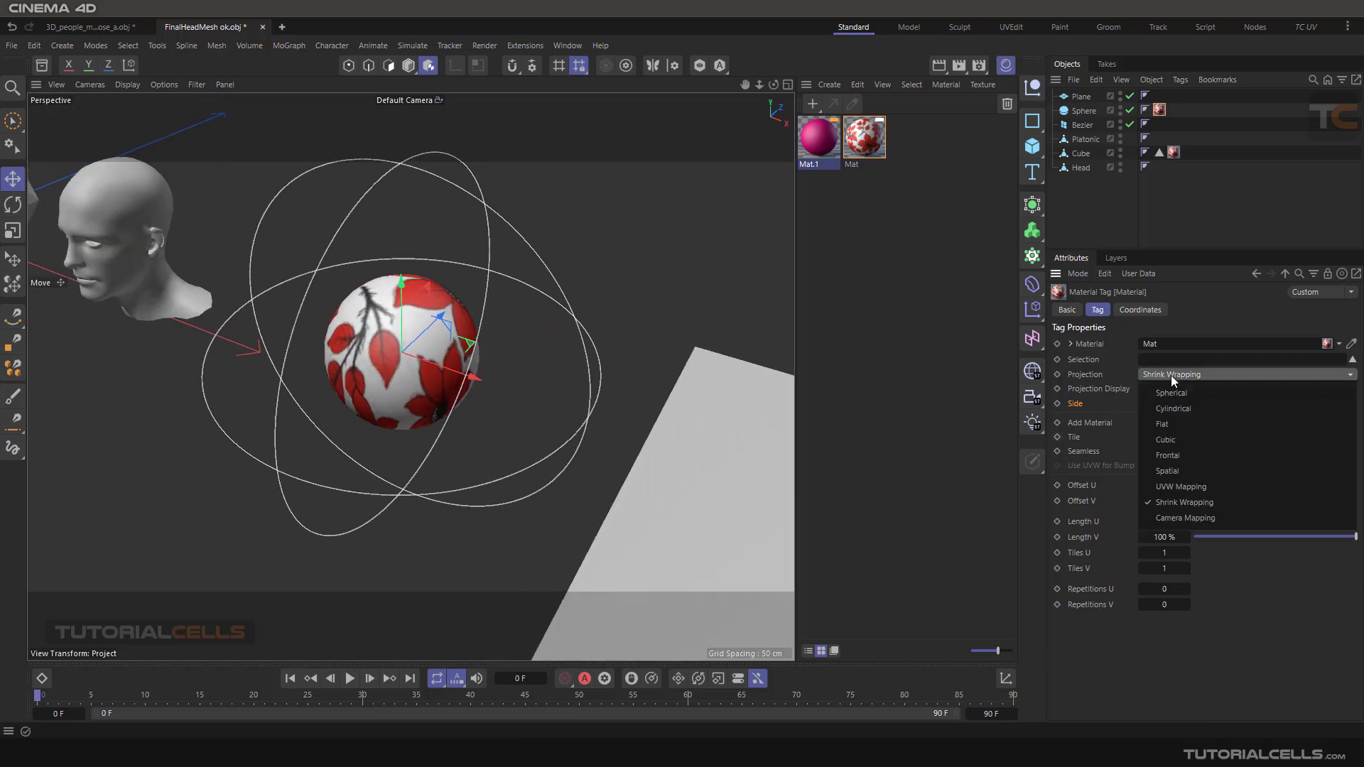
left_click(1182, 398)
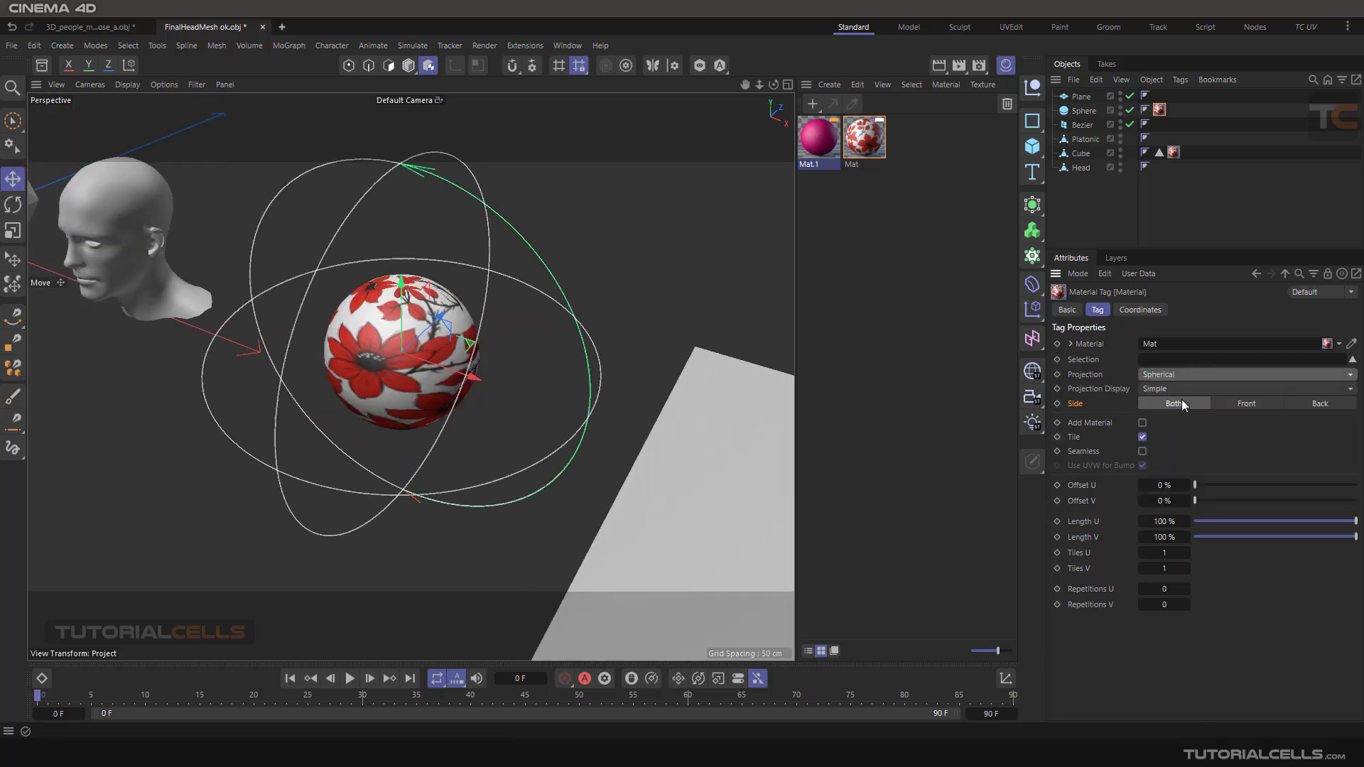
left_click(1179, 374)
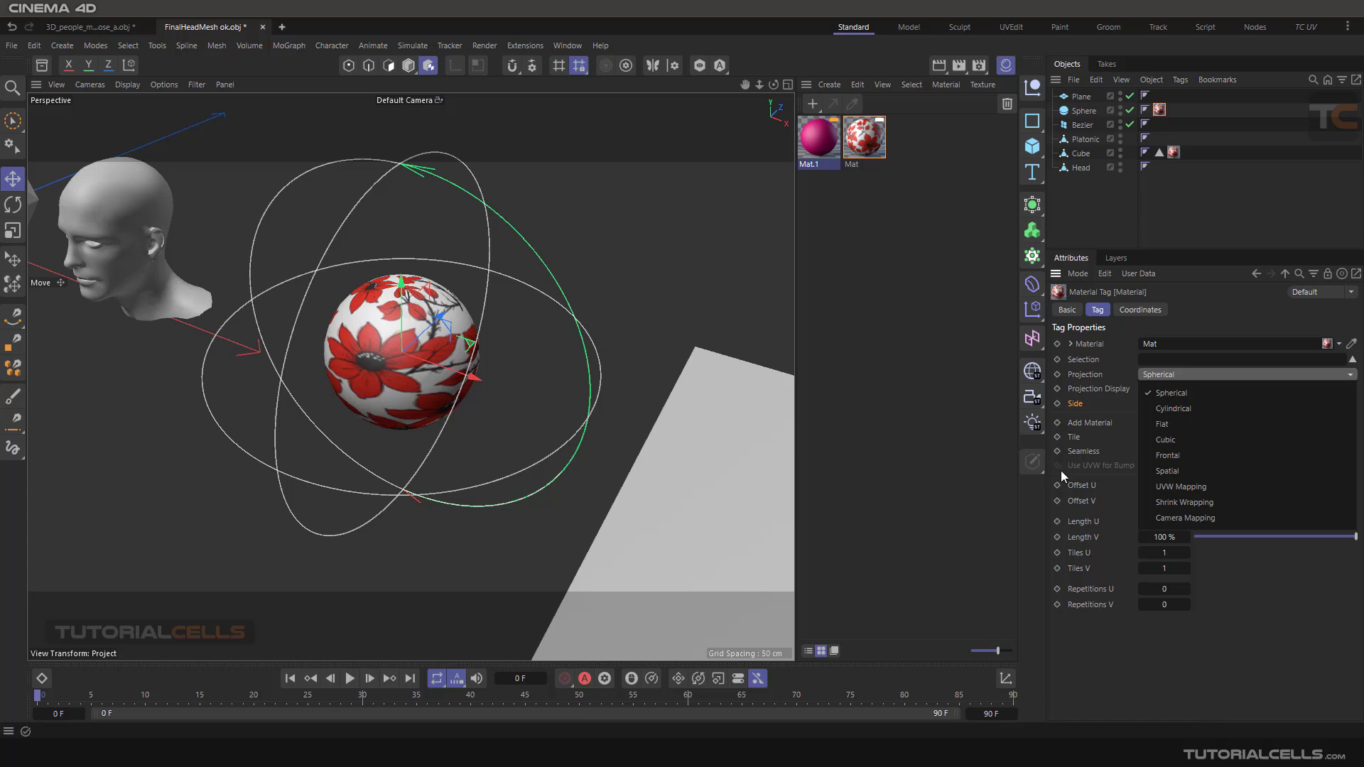
left_click(101, 364)
Apply the pink Mat.1 material to the Bezier surface and add the floral Mat over it.
left_click_drag(101, 364, 353, 334, "alt")
left_click_drag(342, 267, 406, 309, "alt")
left_click_drag(816, 152, 415, 311)
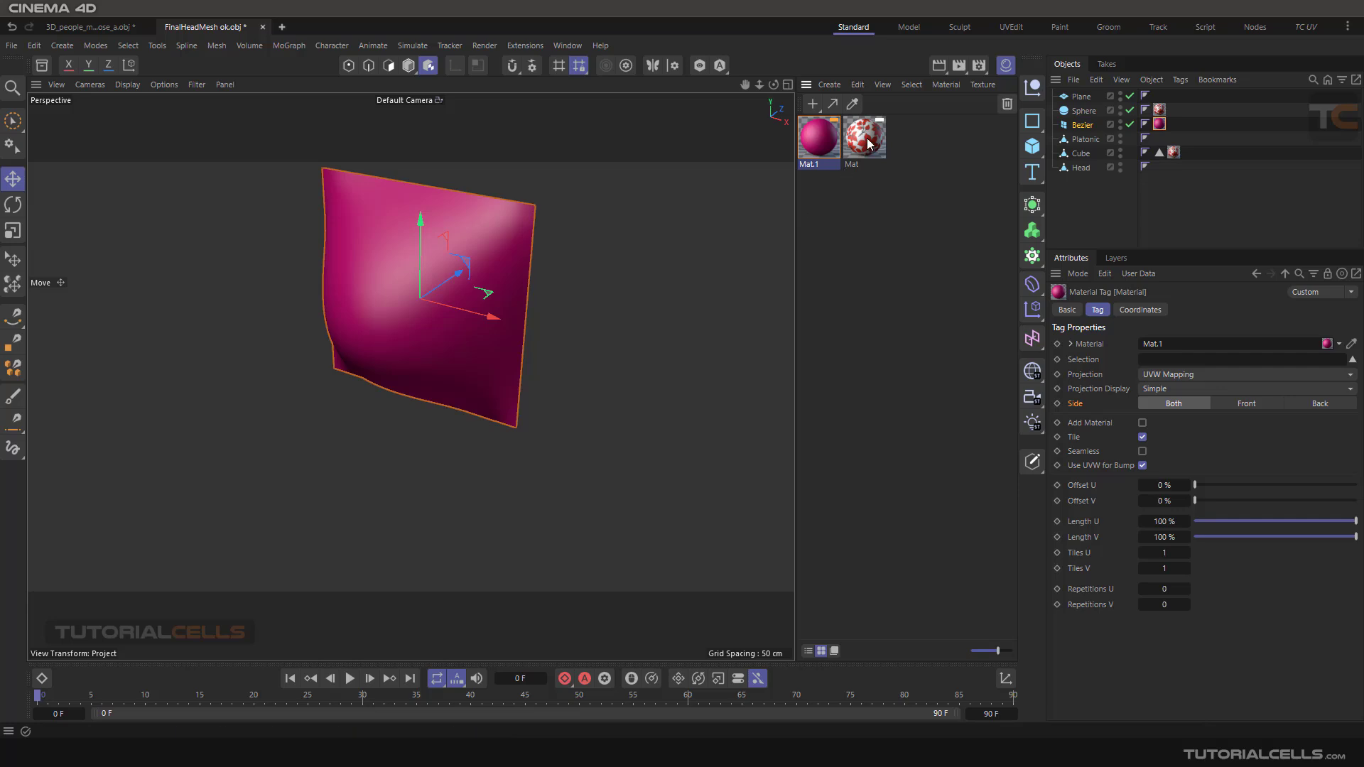
left_click_drag(1106, 133, 1101, 129)
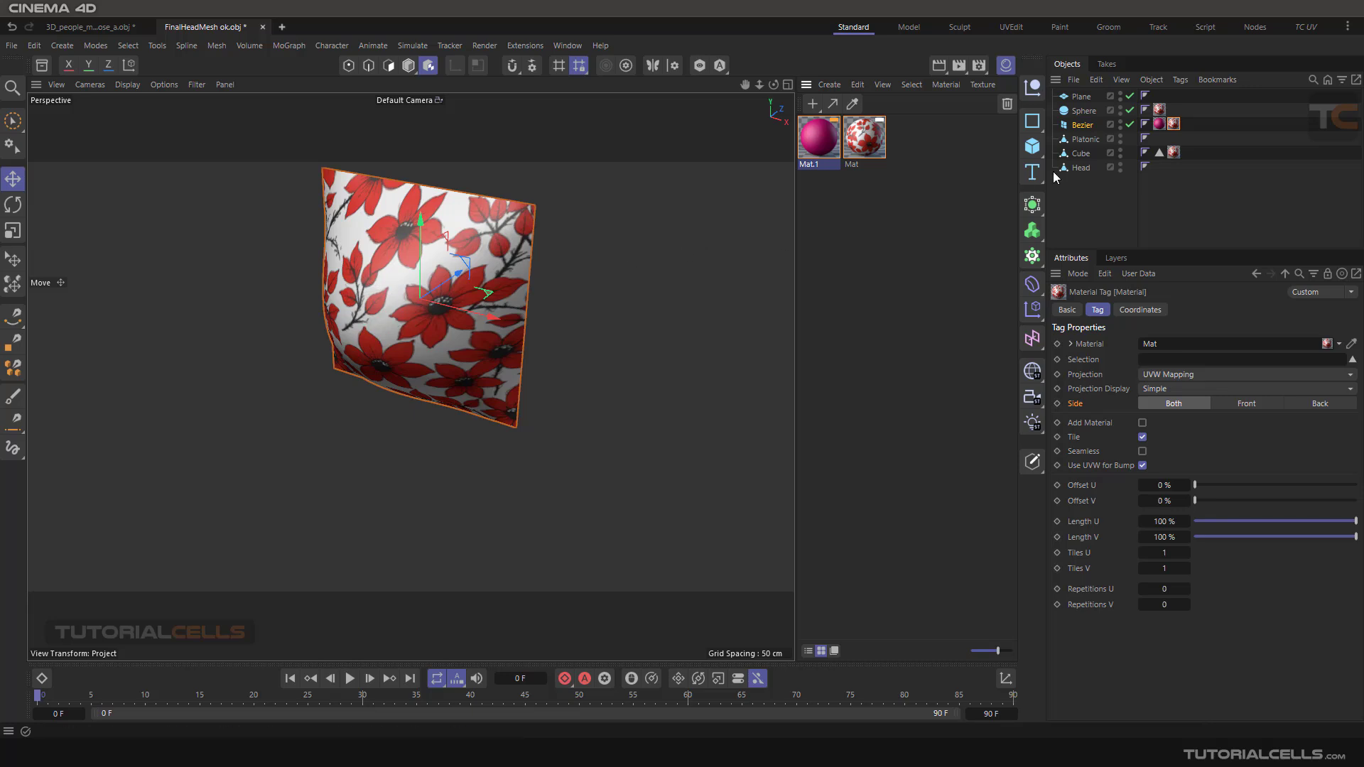
Set the Bezier's floral Mat tag to Flat projection and move the projection plane out in front of the surface.
left_click(1175, 373)
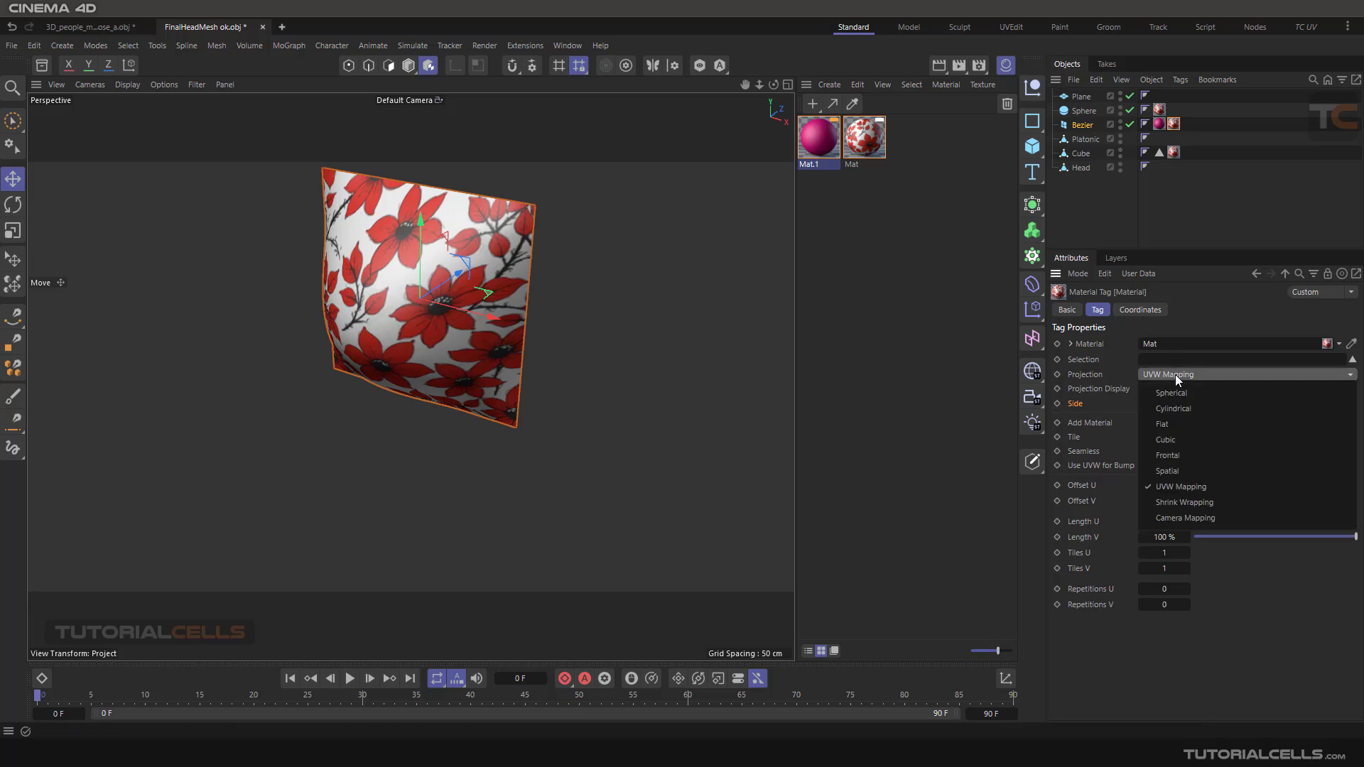
left_click(1175, 429)
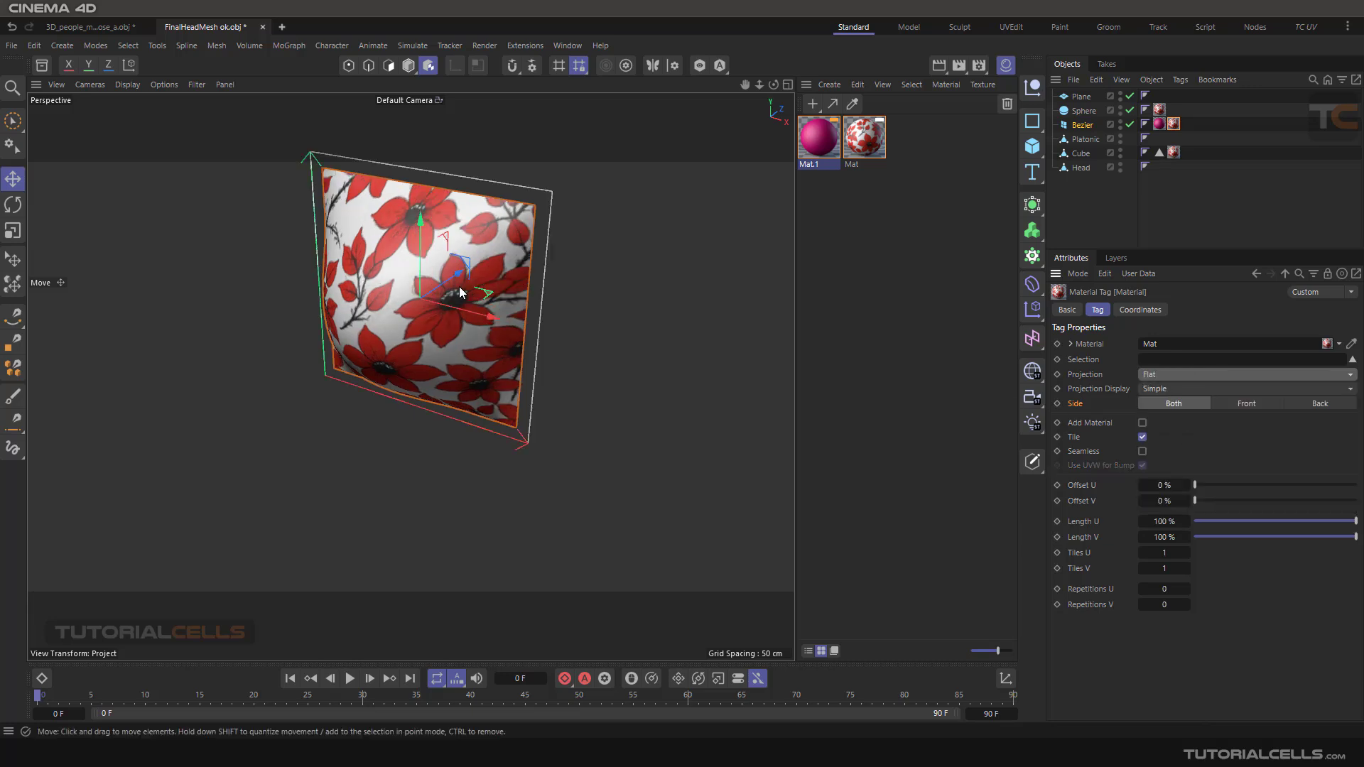
left_click_drag(460, 281, 421, 309)
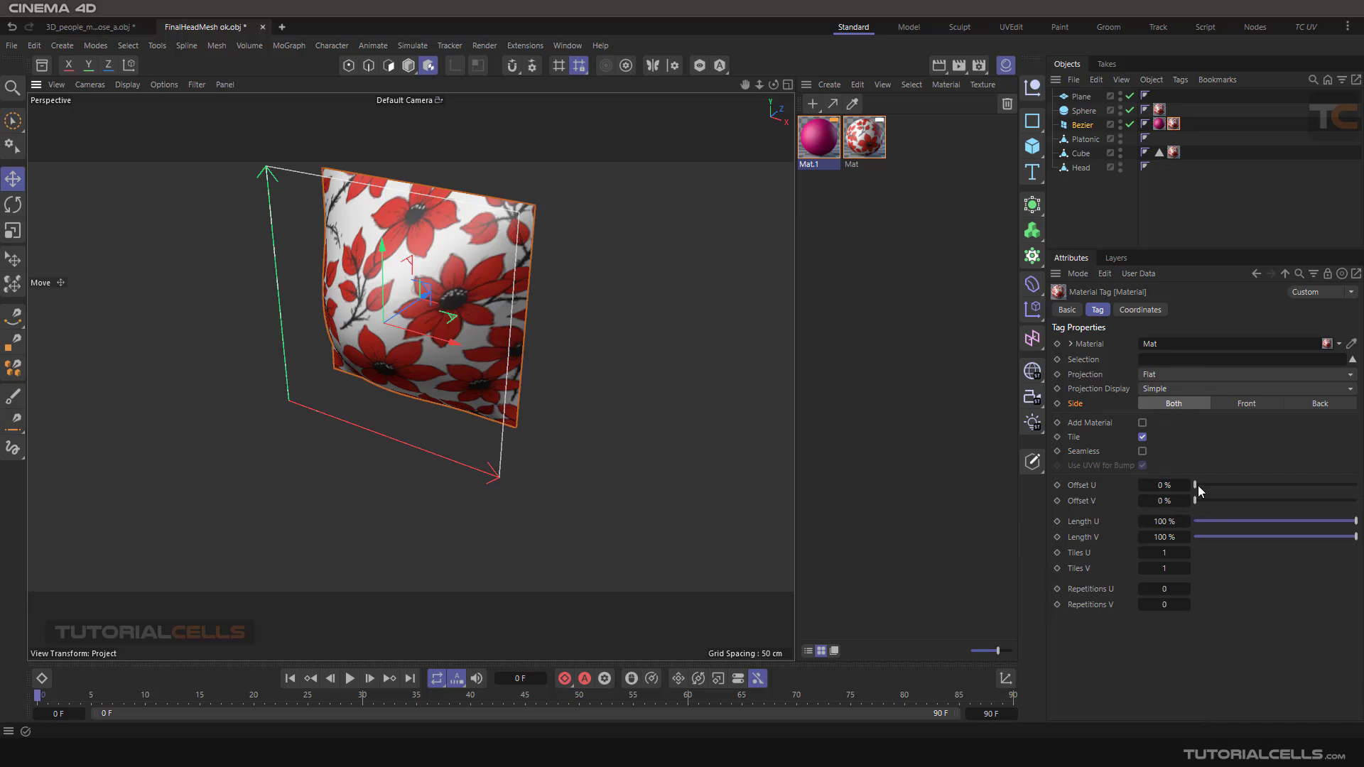
Try the offset and length sliders of the Bezier's Mat tag, and set Tiles U and Tiles V to 5.
mouse_move(1198, 485)
left_mouse_down()
mouse_move(1232, 485)
mouse_move(1196, 484)
mouse_move(1206, 503)
mouse_move(1246, 504)
mouse_move(1190, 509)
left_mouse_up()
left_click_drag(1335, 523, 1359, 539)
left_click(1164, 551)
left_click(1164, 568)
type("5")
key("Return")
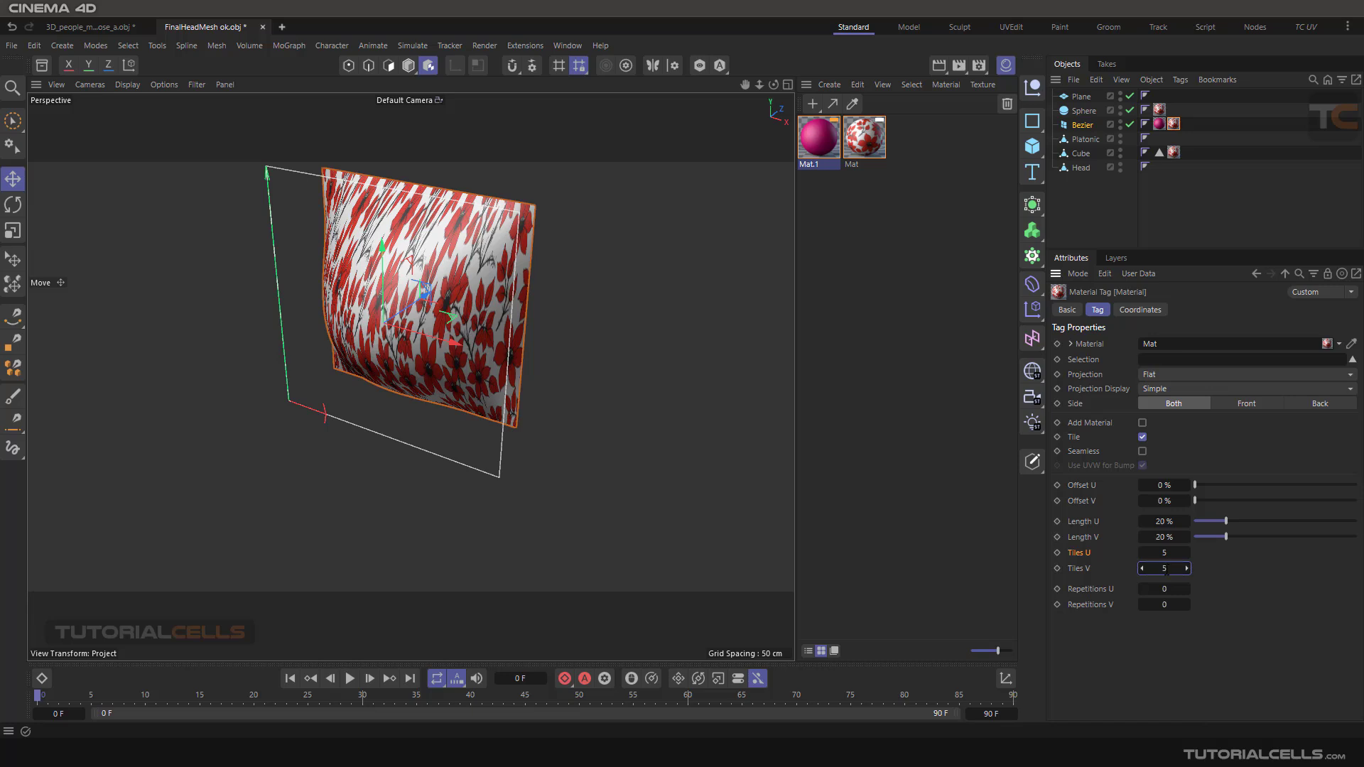
scroll(499, 288, "up", 2)
scroll(499, 288, "down", 1)
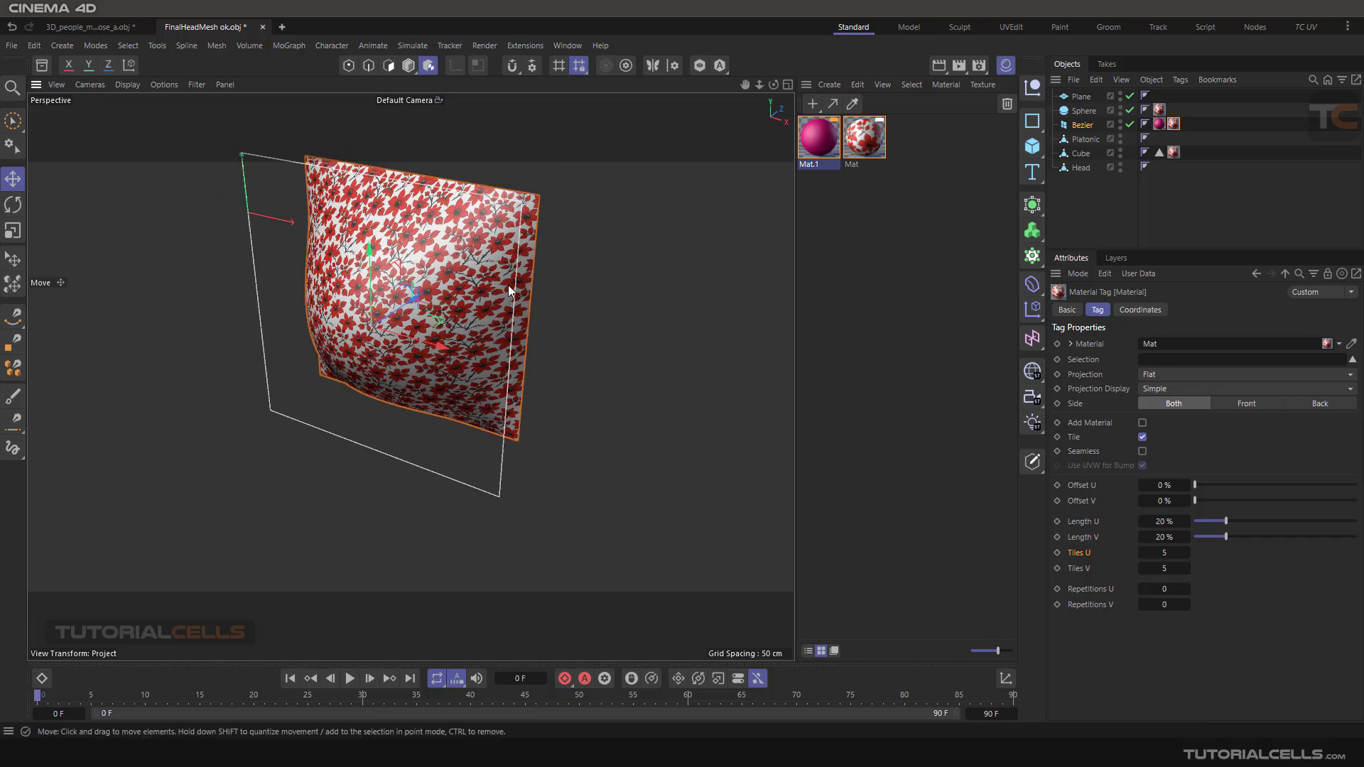
Disable Tile, set Offset U to 45% and Offset V to 31%, and shift the projection slightly along its X axis.
left_click(1142, 437)
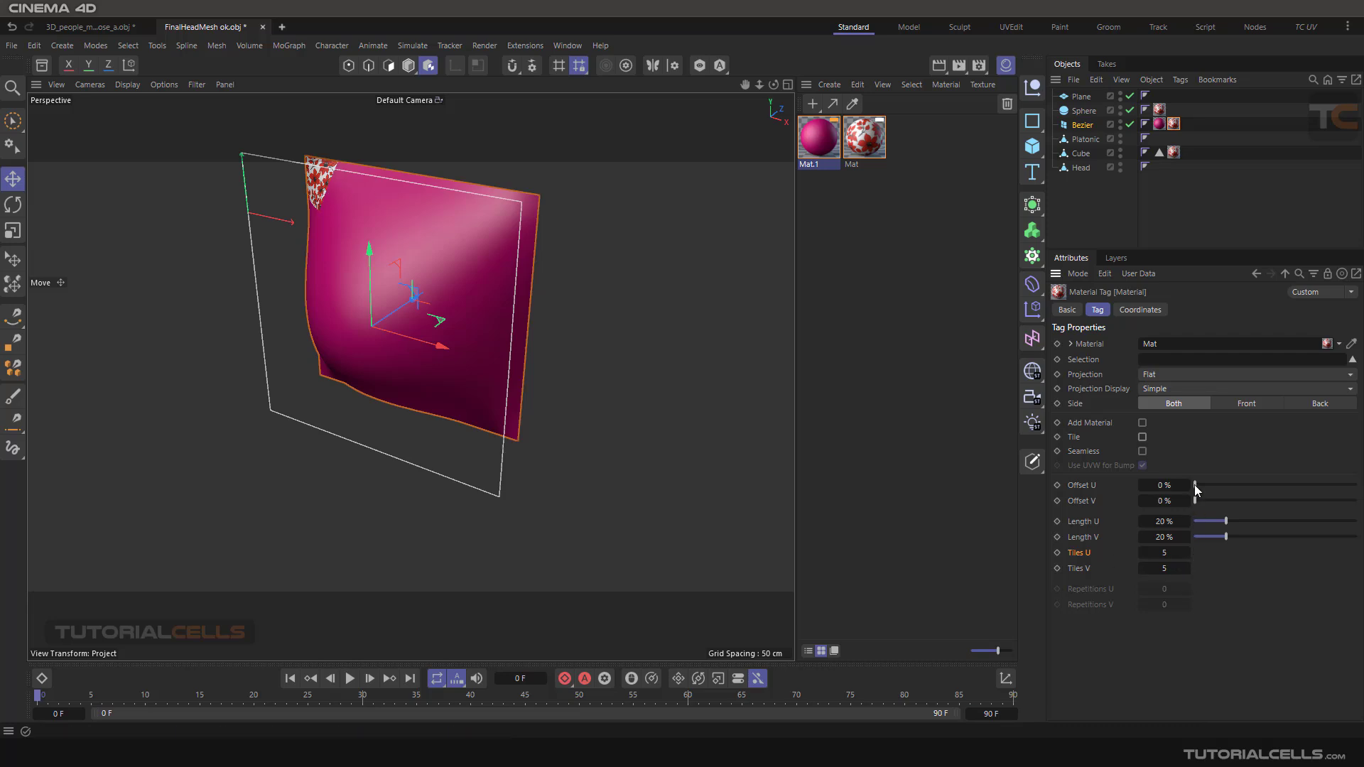
left_click_drag(1195, 484, 1267, 489)
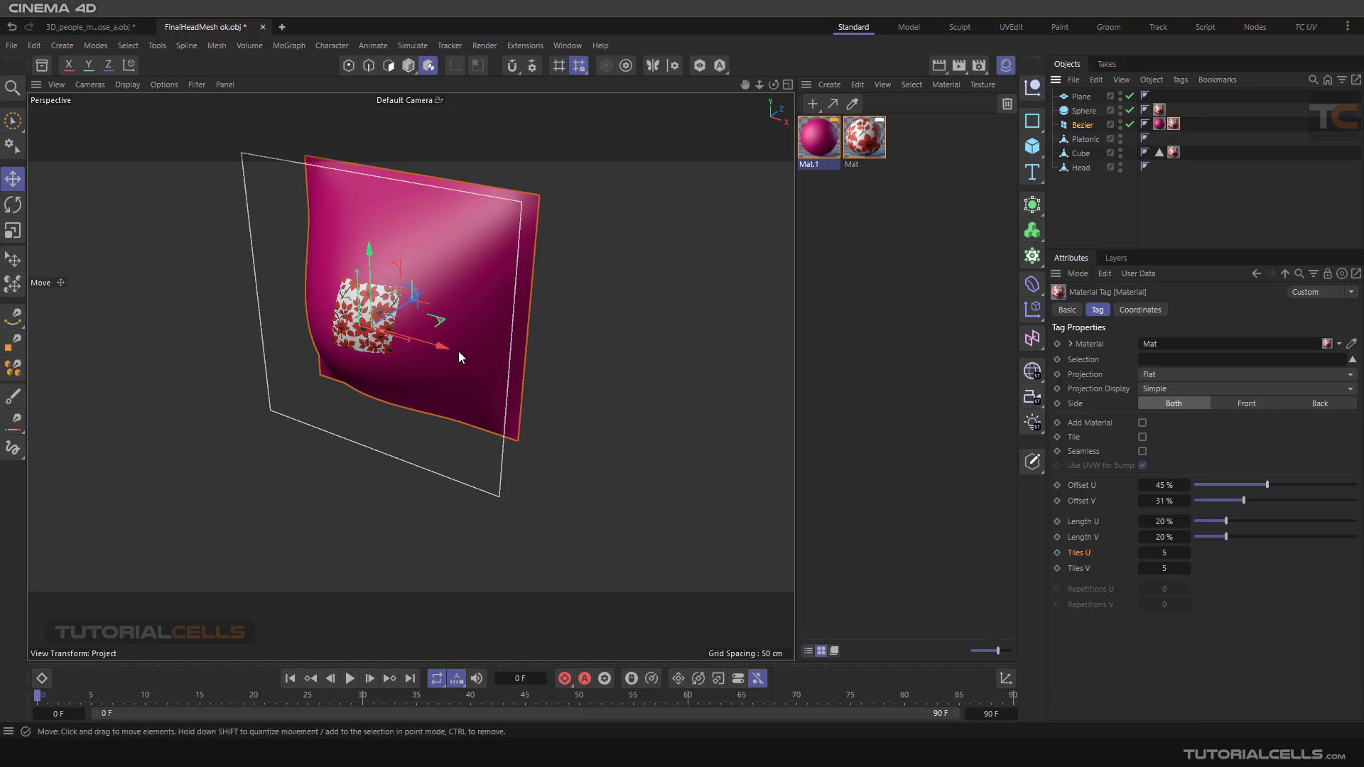
left_click_drag(441, 346, 432, 349)
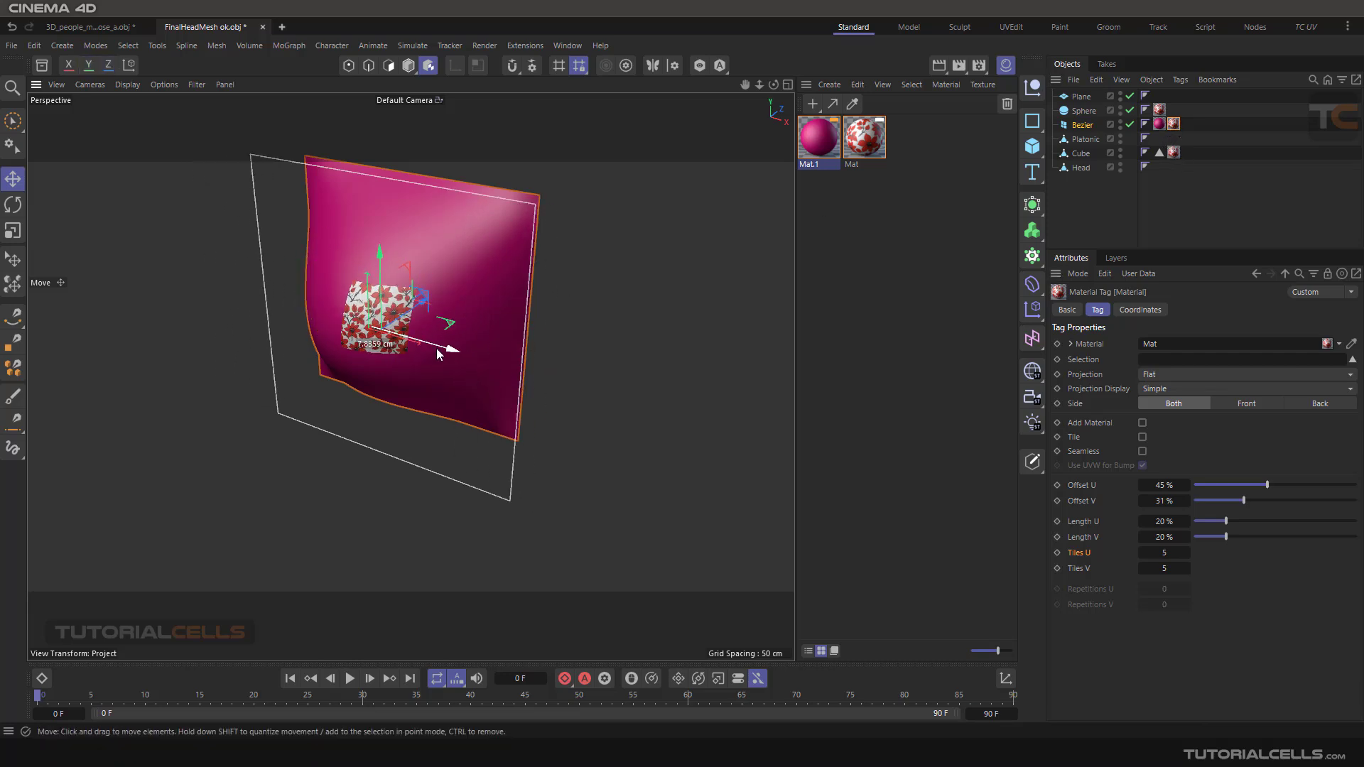
Move the flat projection plane farther away from the Bezier surface and rotate it to tilt the floral patch.
left_click(17, 203)
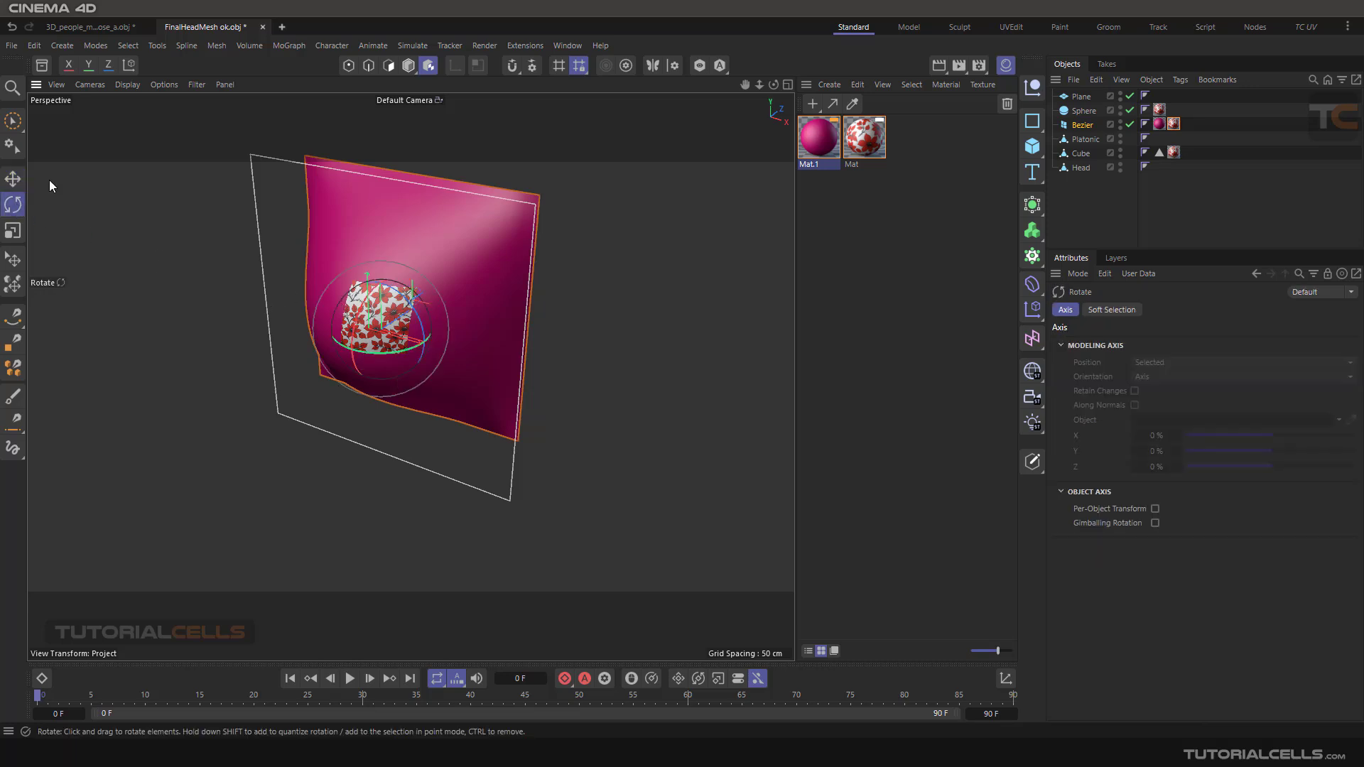
left_click_drag(331, 301, 393, 294, "alt")
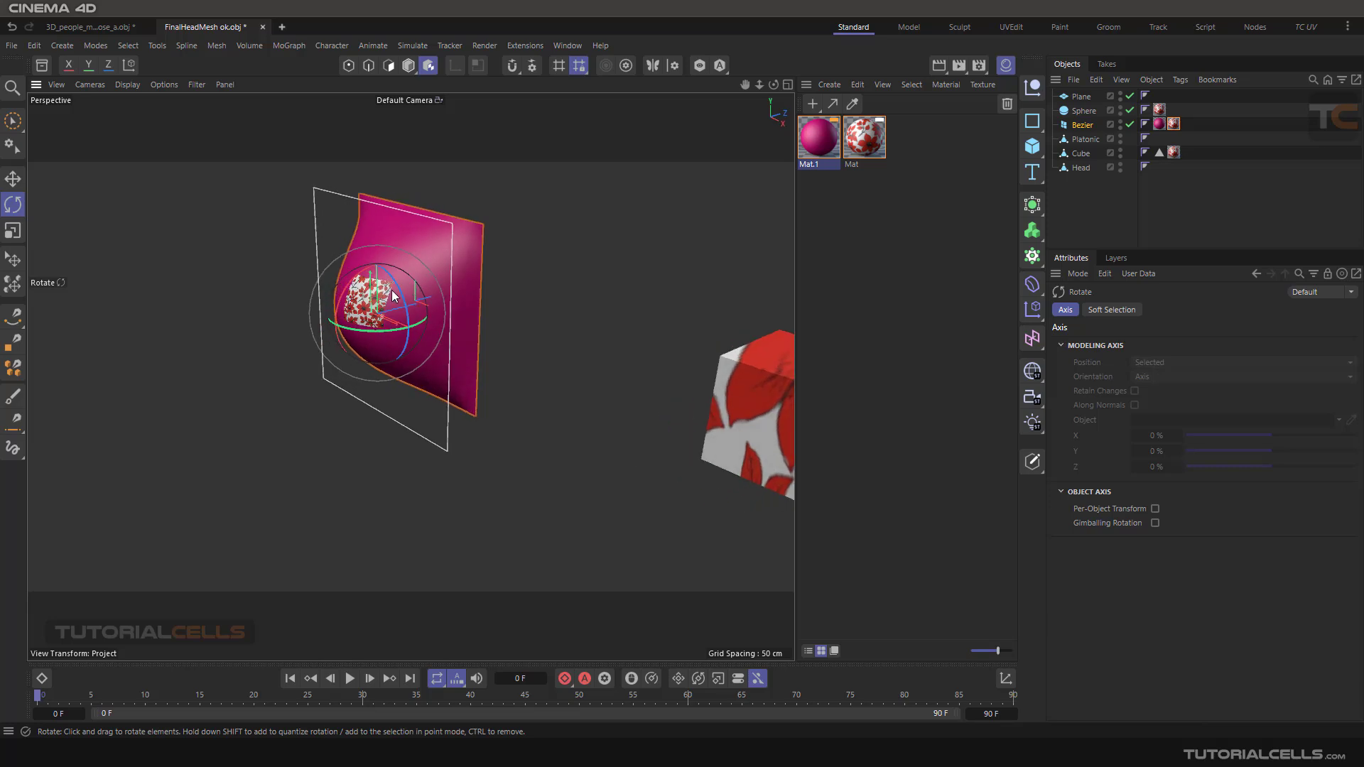
left_click(14, 180)
left_click_drag(451, 339, 299, 264)
left_click(13, 205)
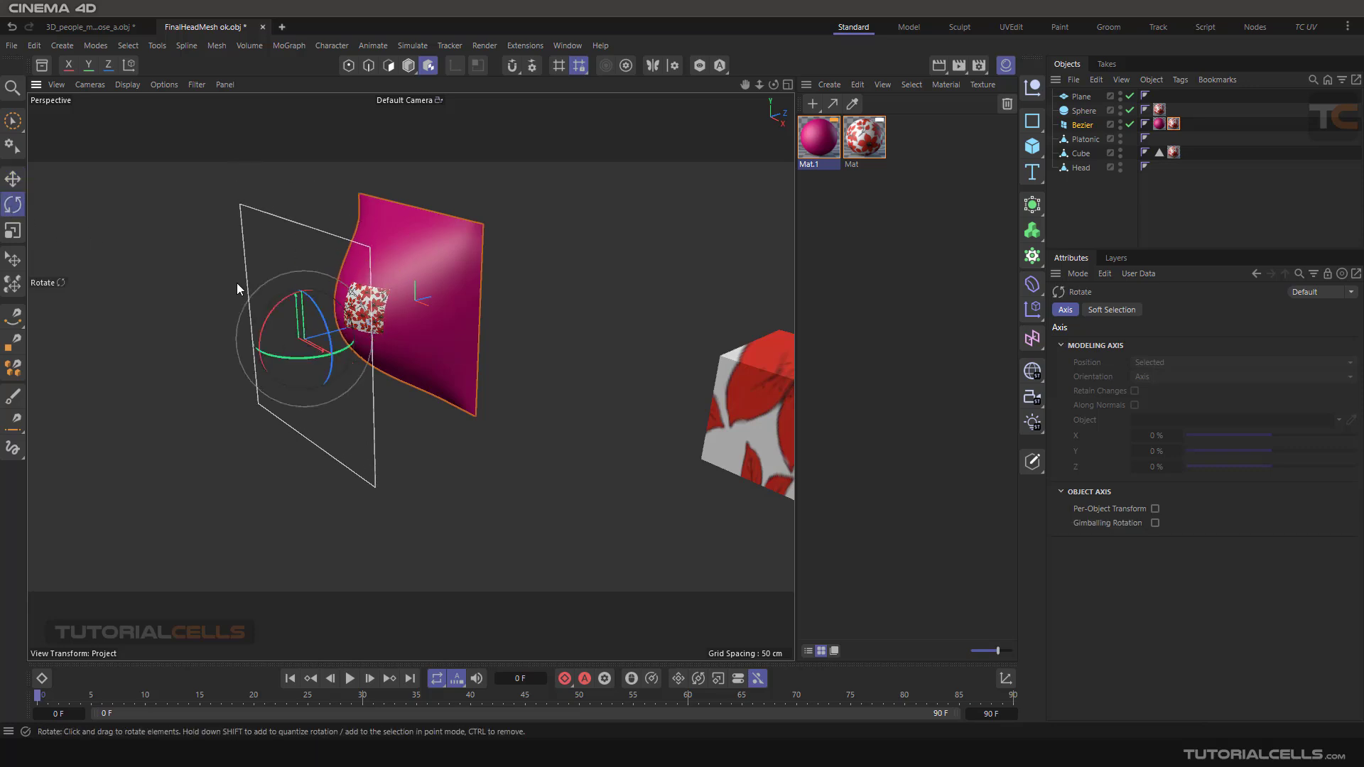
left_click_drag(270, 309, 291, 307)
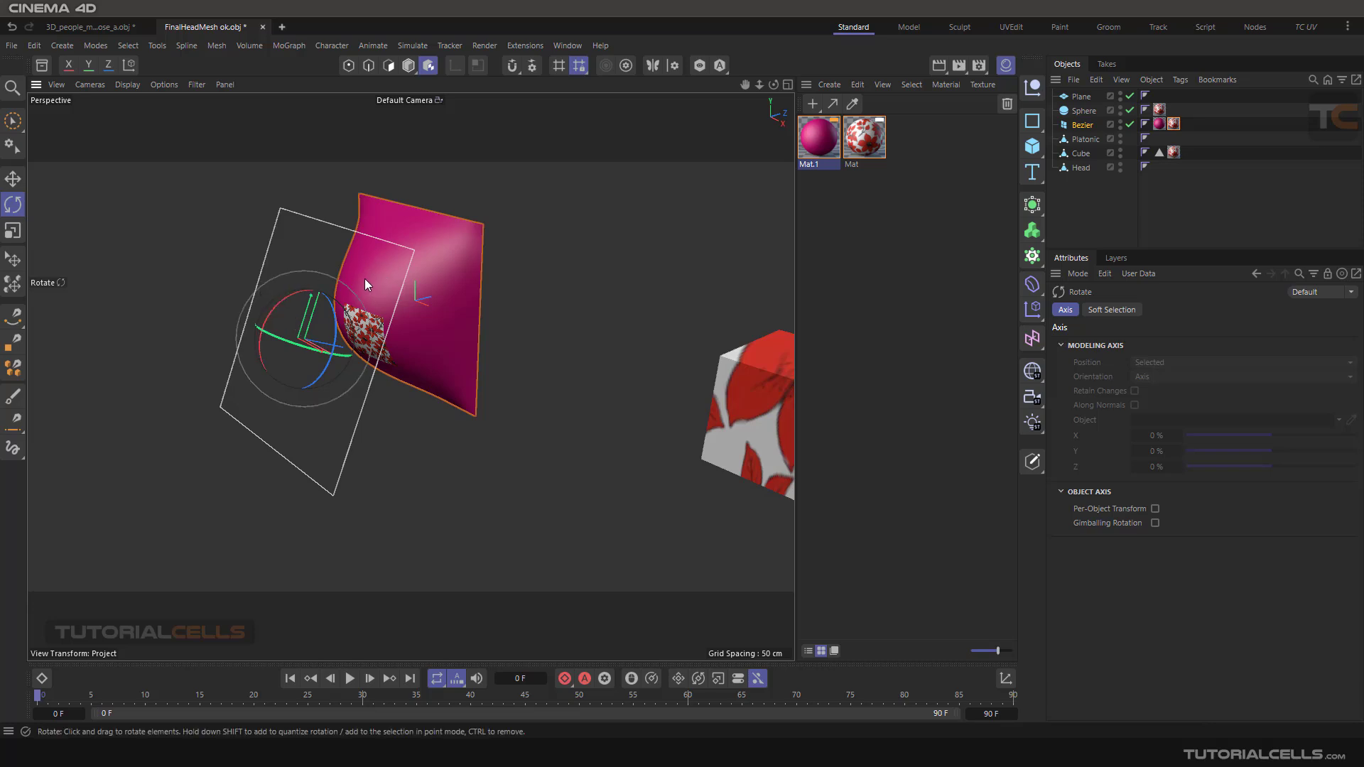
Move the tilted projection plane upward and scale it up to enlarge the floral patch on the Bezier surface.
left_click(13, 178)
left_click_drag(305, 334, 324, 231)
scroll(352, 242, "up", 4)
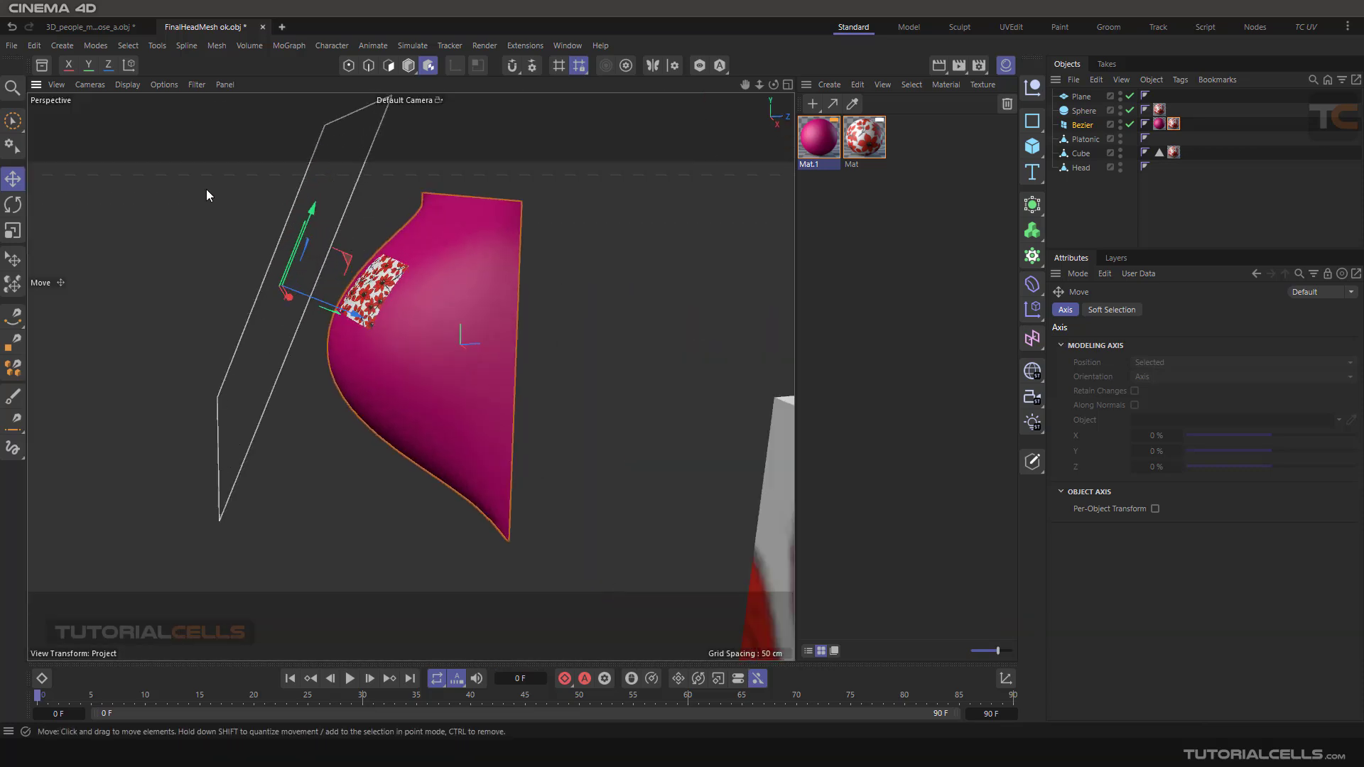
key("t")
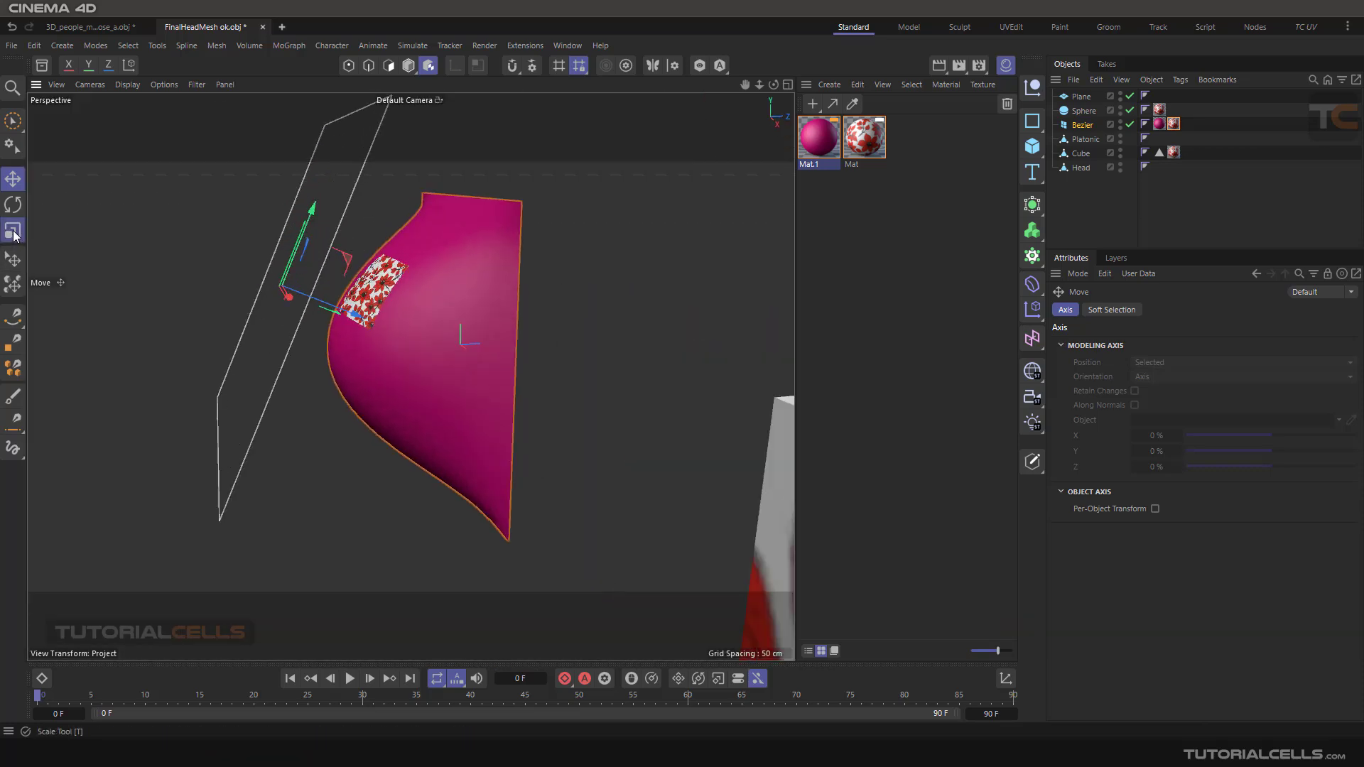
left_click_drag(190, 255, 490, 238)
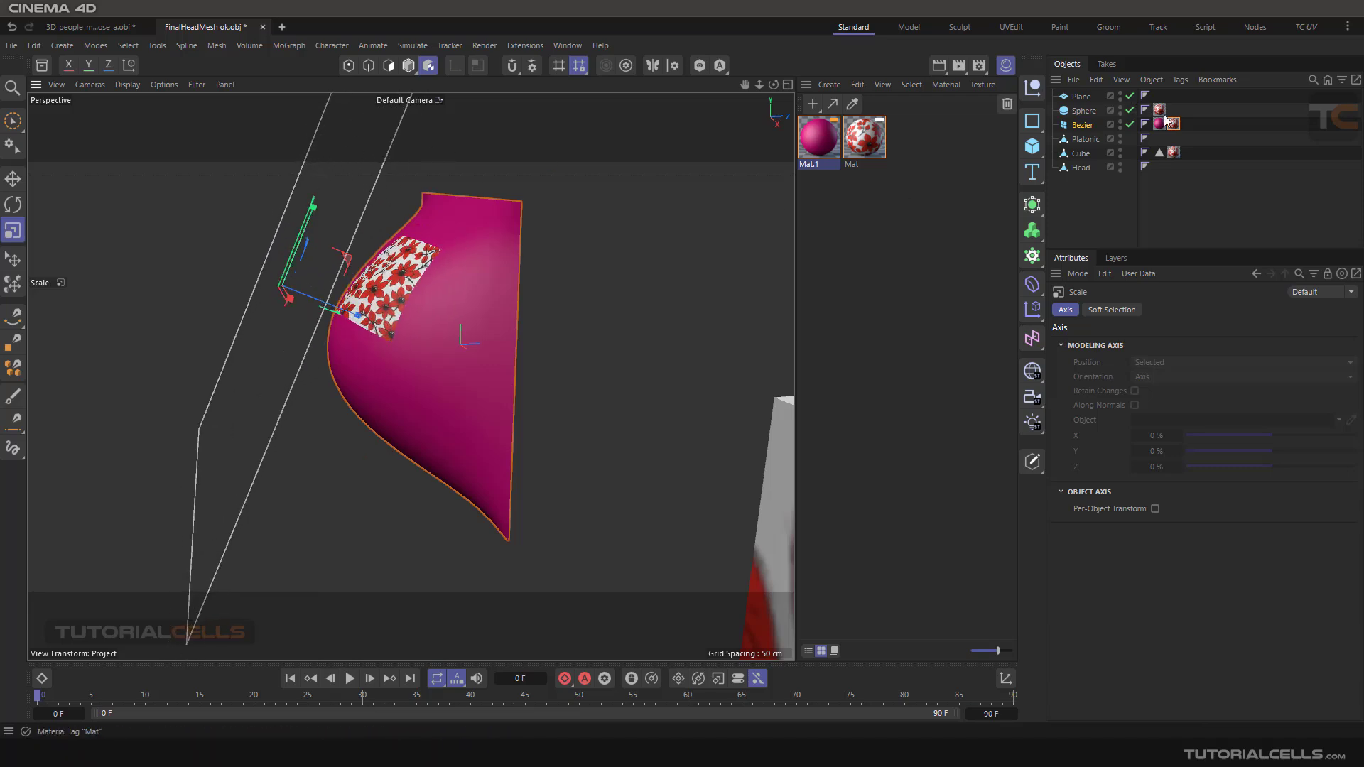
Review the Bezier's Mat tag and transform tools, switching to Model mode and back to Texture mode to compare their axes.
left_click(1174, 123)
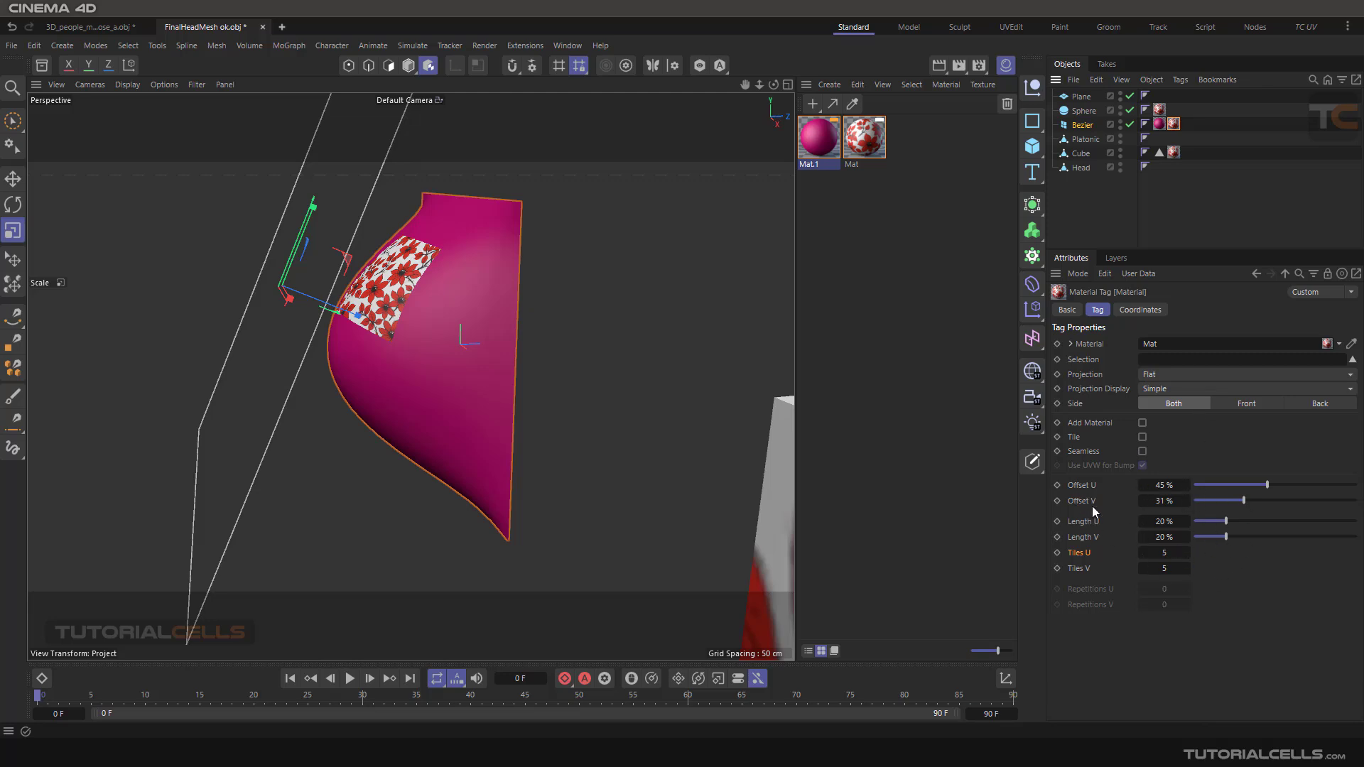
left_click(12, 204)
left_click(12, 182)
left_click(13, 231)
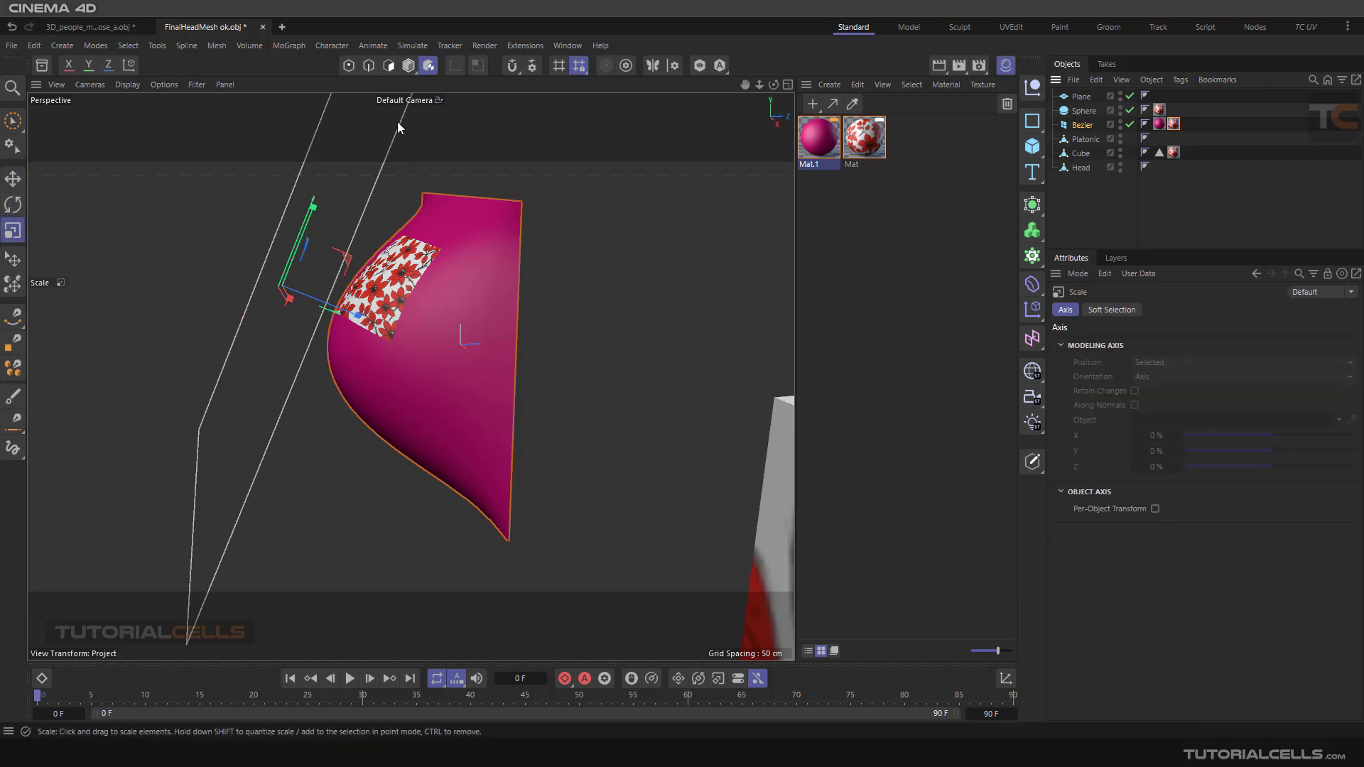
left_click(409, 67)
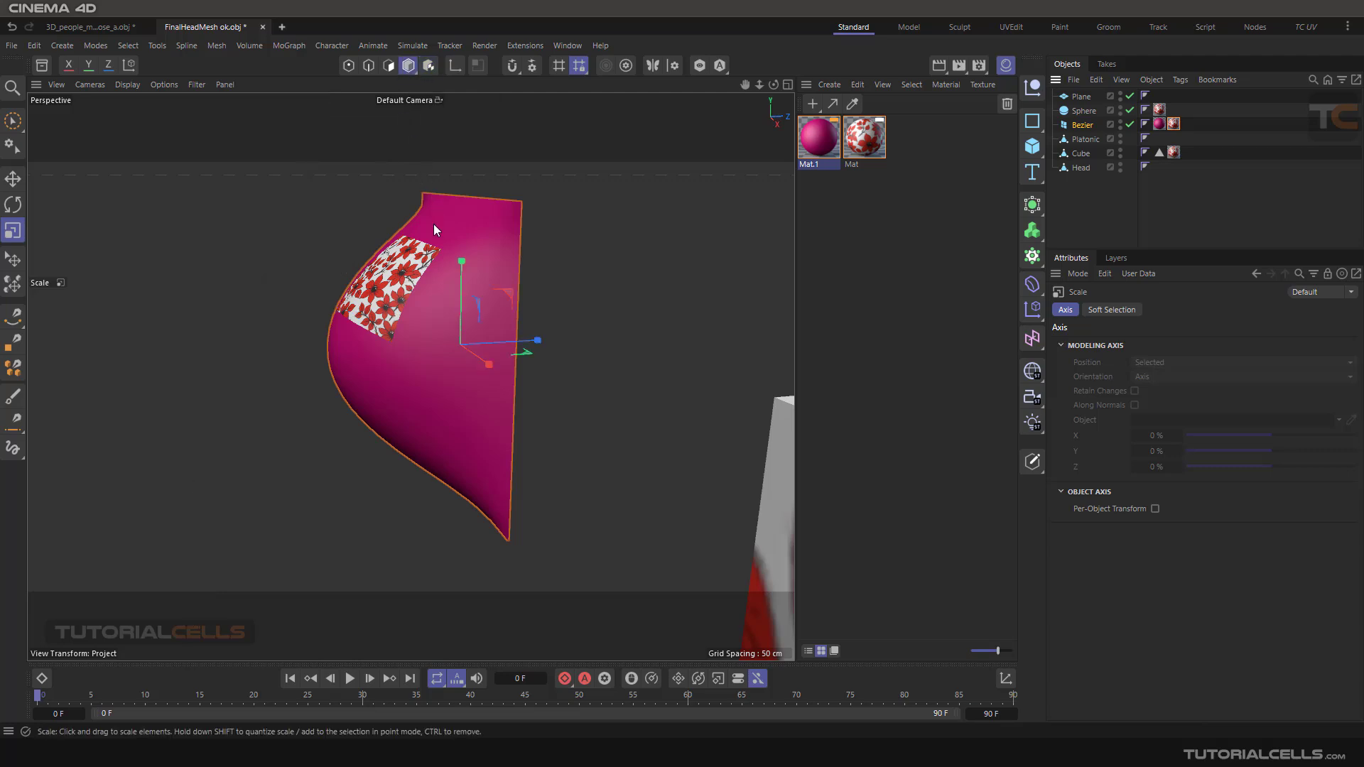
left_click_drag(435, 229, 722, 330, "alt")
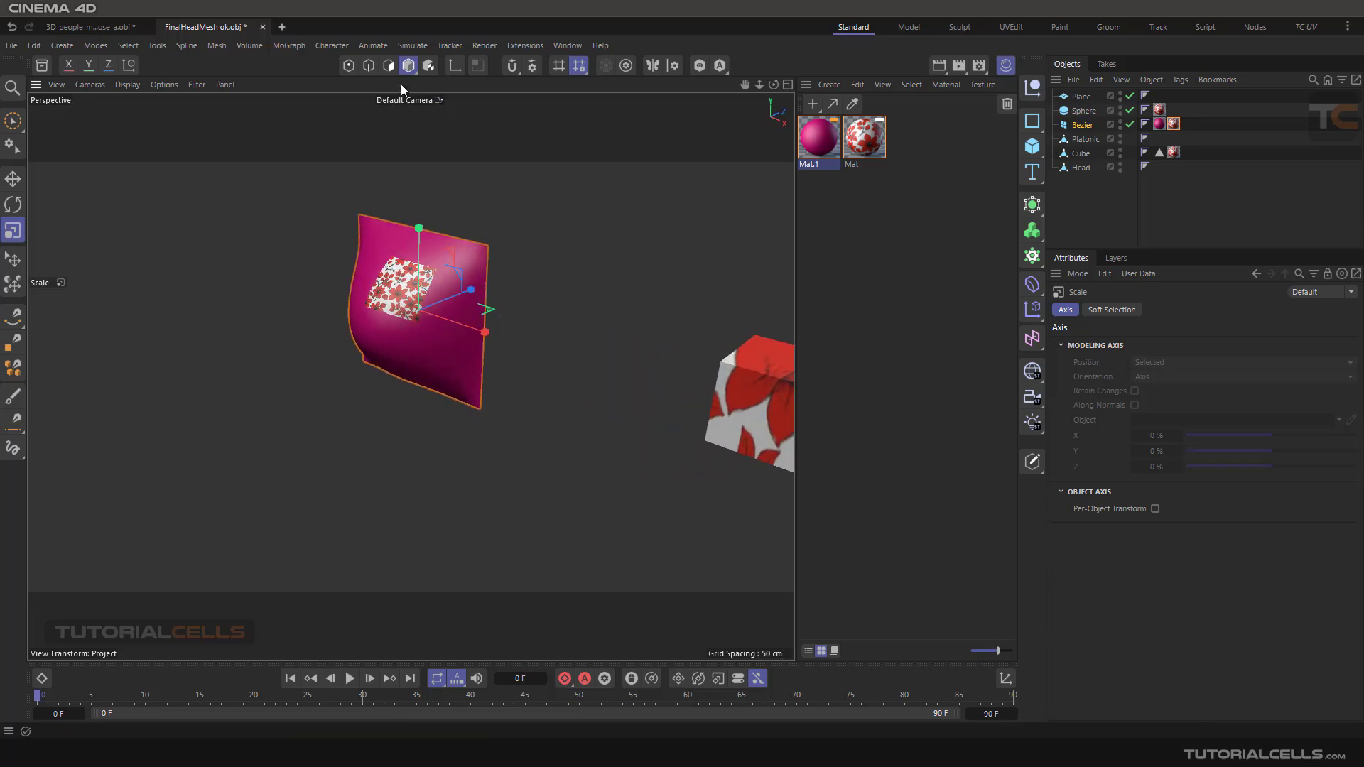
left_click(429, 65)
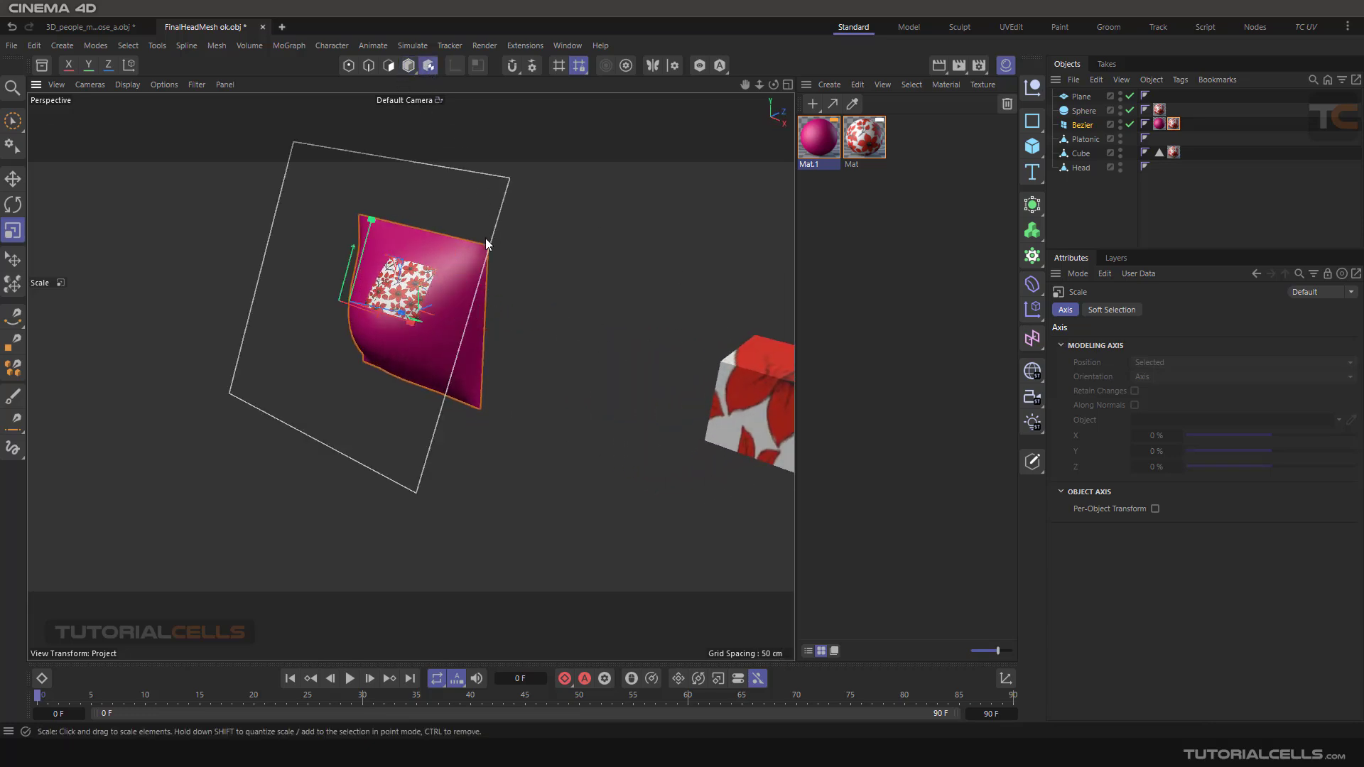
Examine the floral patch on the Bezier surface with its Mat tag selected, and compare it with the cube's pattern.
scroll(538, 272, "down", 3)
middle_click_drag(604, 282, 346, 270, "alt")
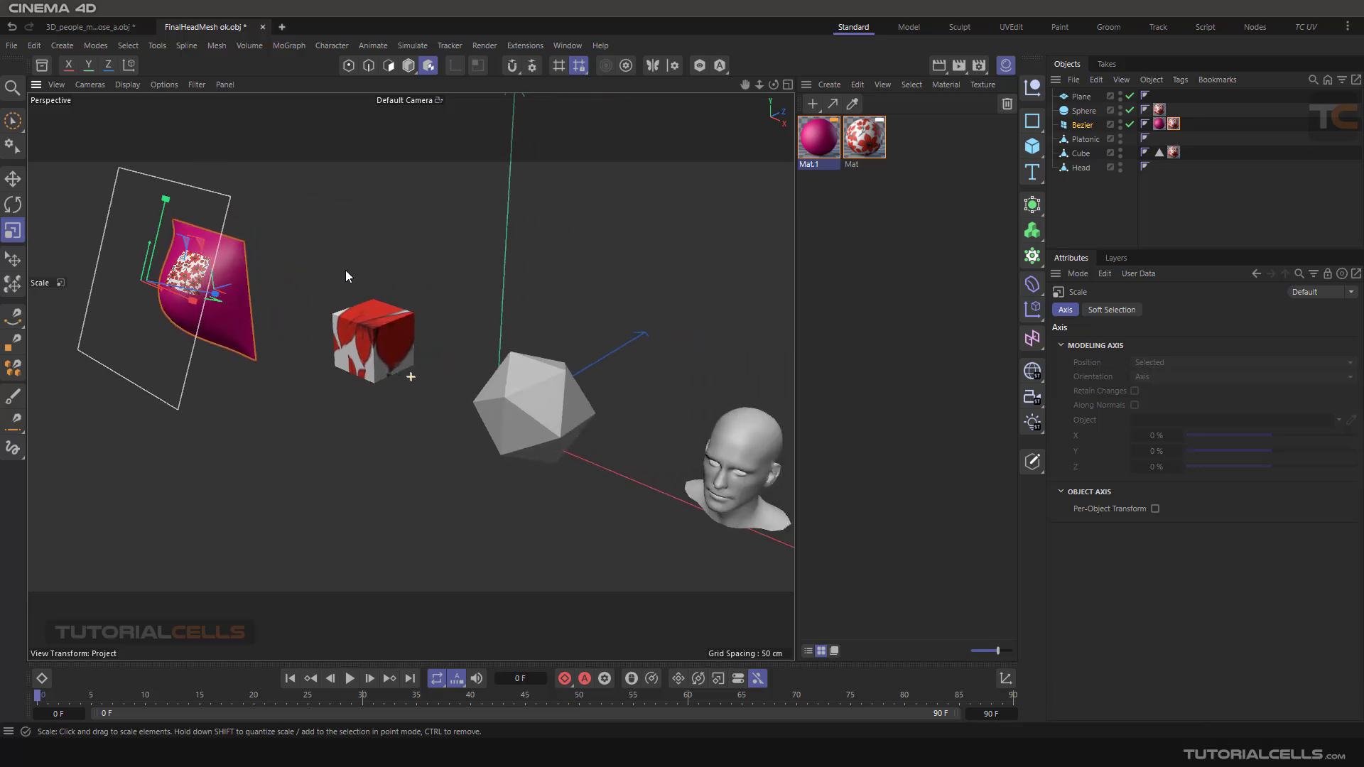
left_click_drag(345, 276, 748, 436, "alt")
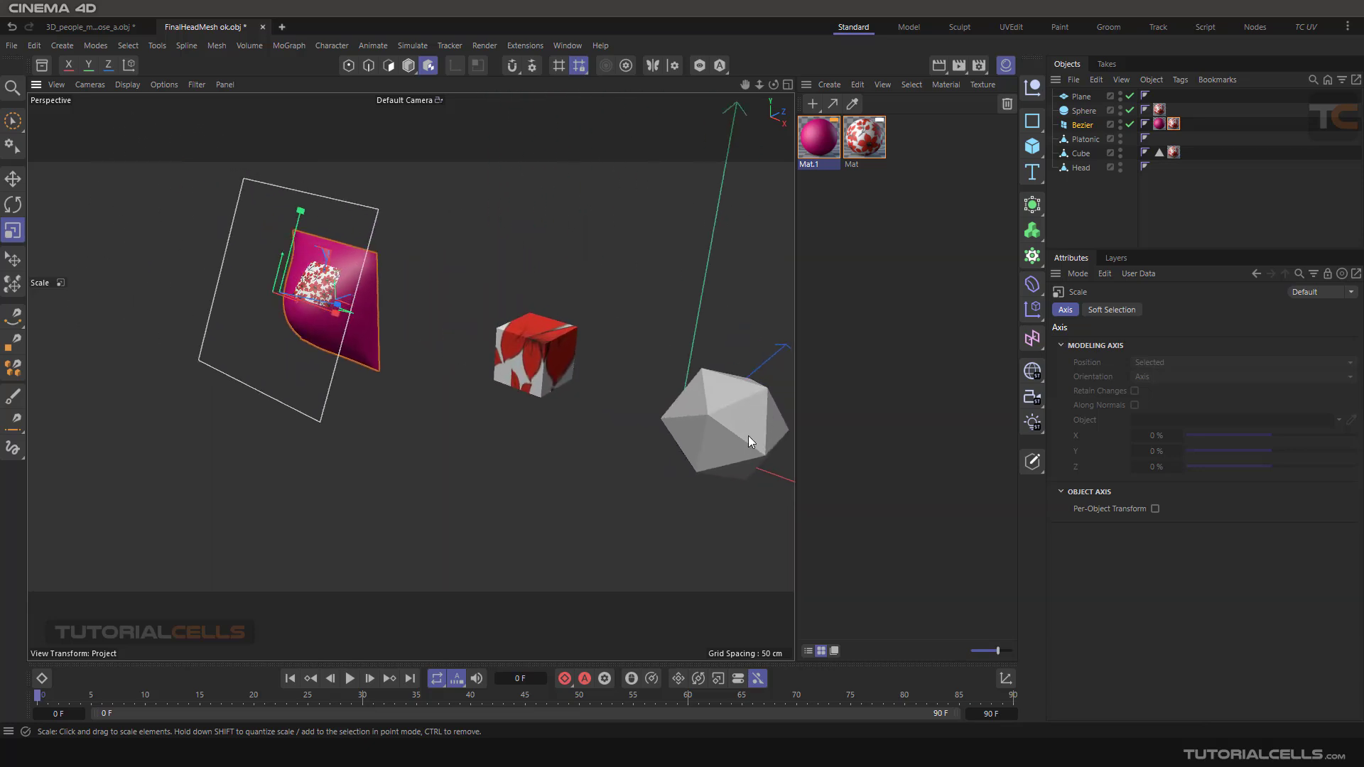
left_click(1174, 124)
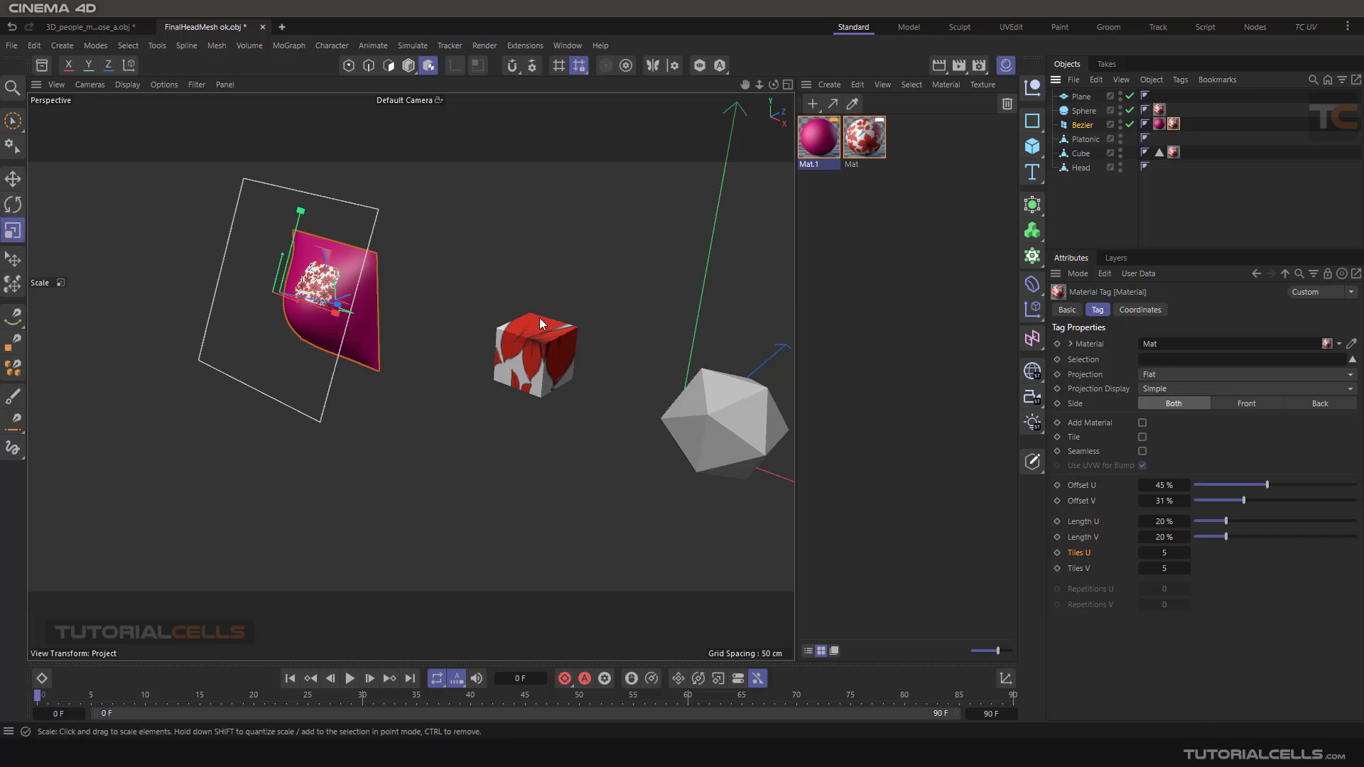
scroll(295, 284, "up", 5)
left_click_drag(301, 282, 384, 300, "alt")
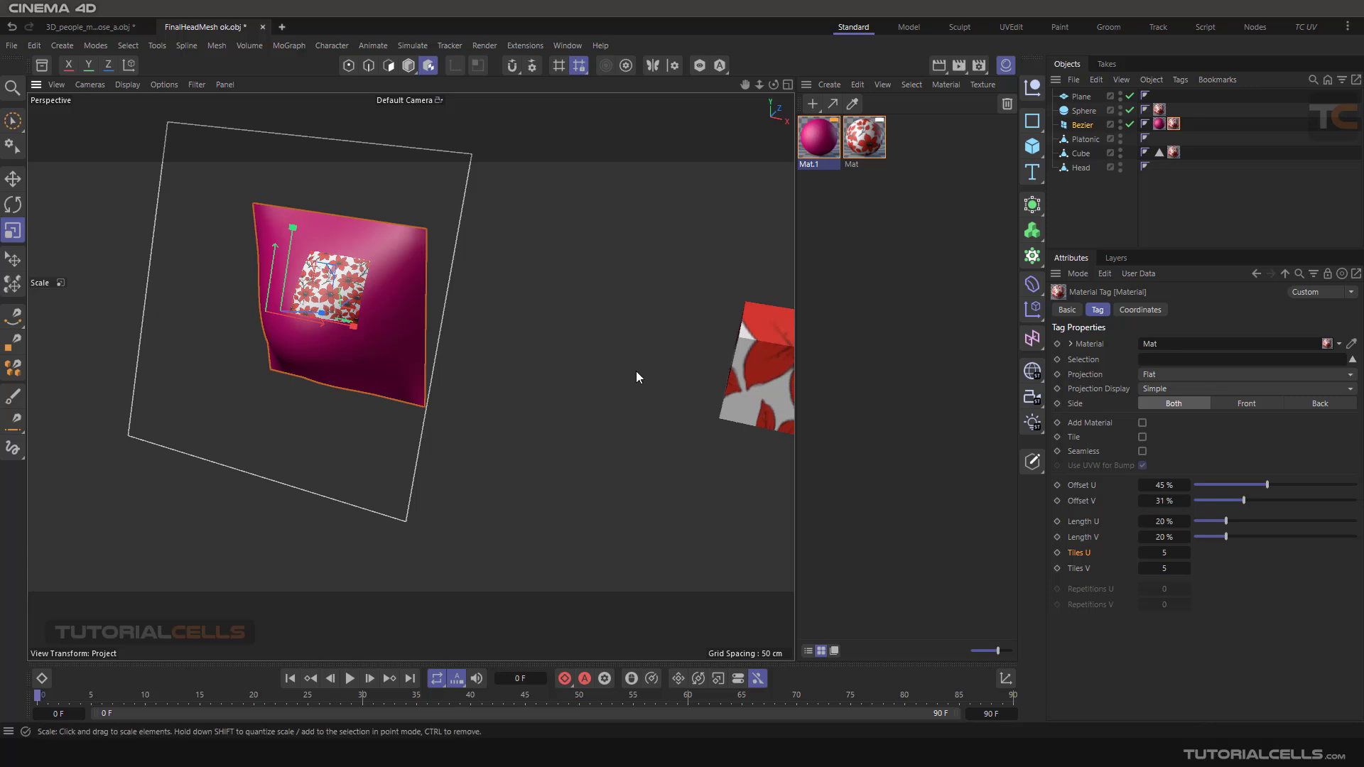
left_click_drag(718, 365, 539, 348, "alt")
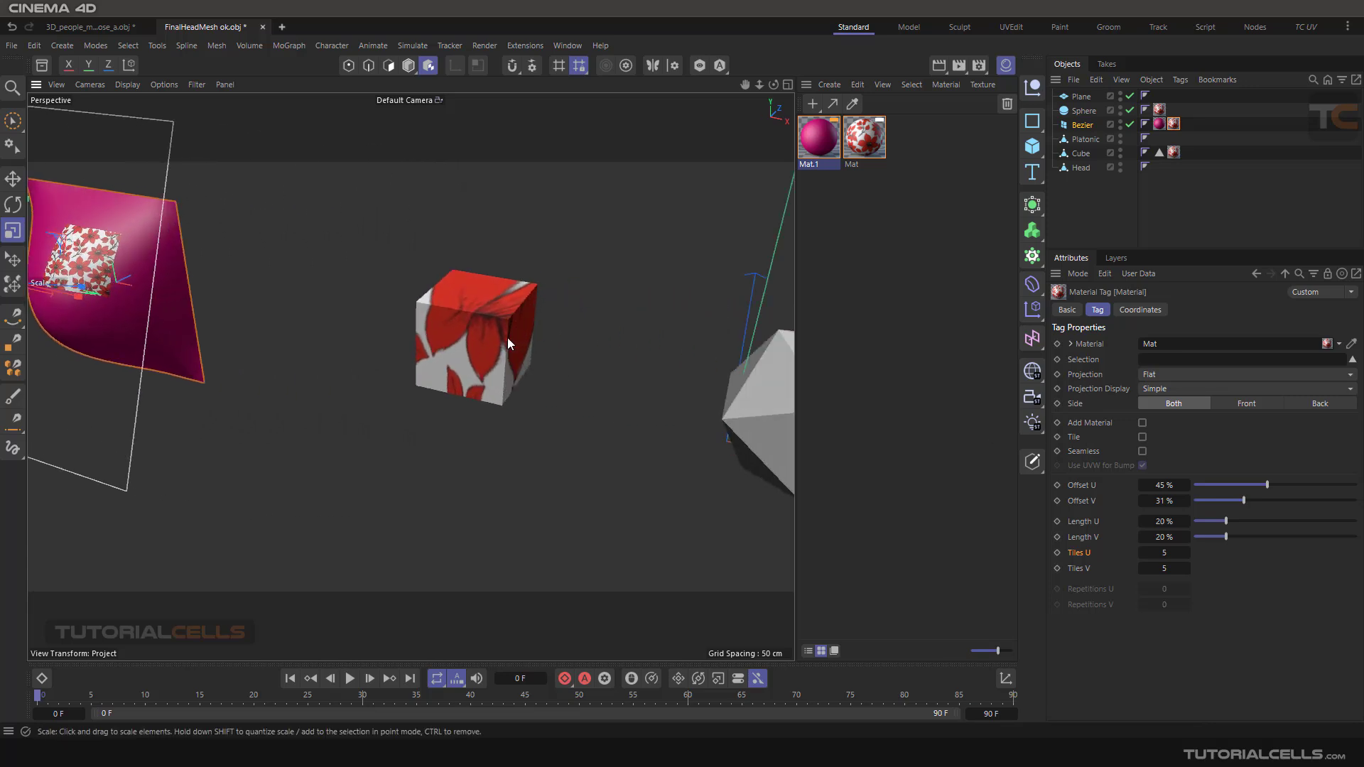
scroll(507, 341, "up", 2)
scroll(581, 360, "down", 1)
Apply the floral Mat material to the plane beside the sphere.
scroll(641, 377, "down", 3)
middle_click_drag(641, 377, 220, 336, "alt")
scroll(460, 351, "down", 3)
middle_click_drag(582, 365, 274, 324, "alt")
middle_click_drag(569, 410, 554, 332, "alt")
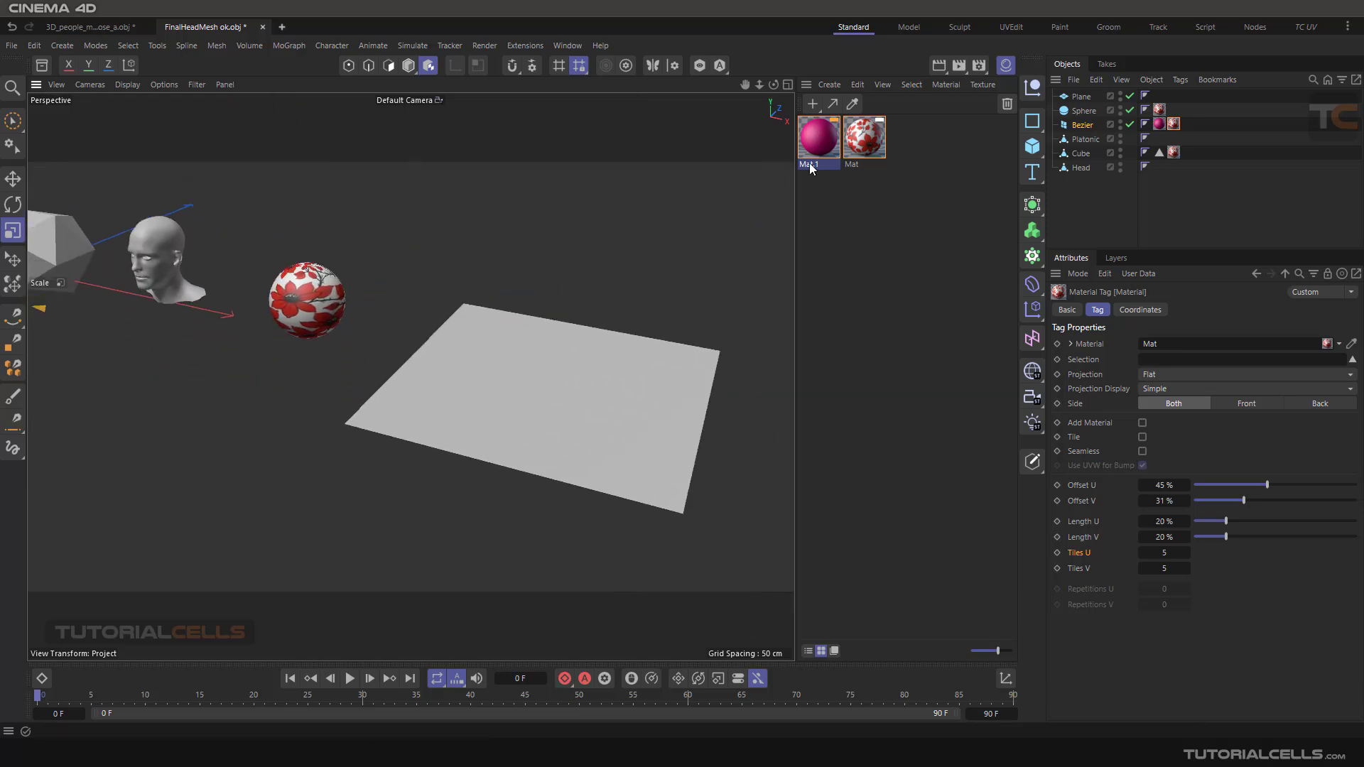
left_click_drag(864, 143, 611, 446)
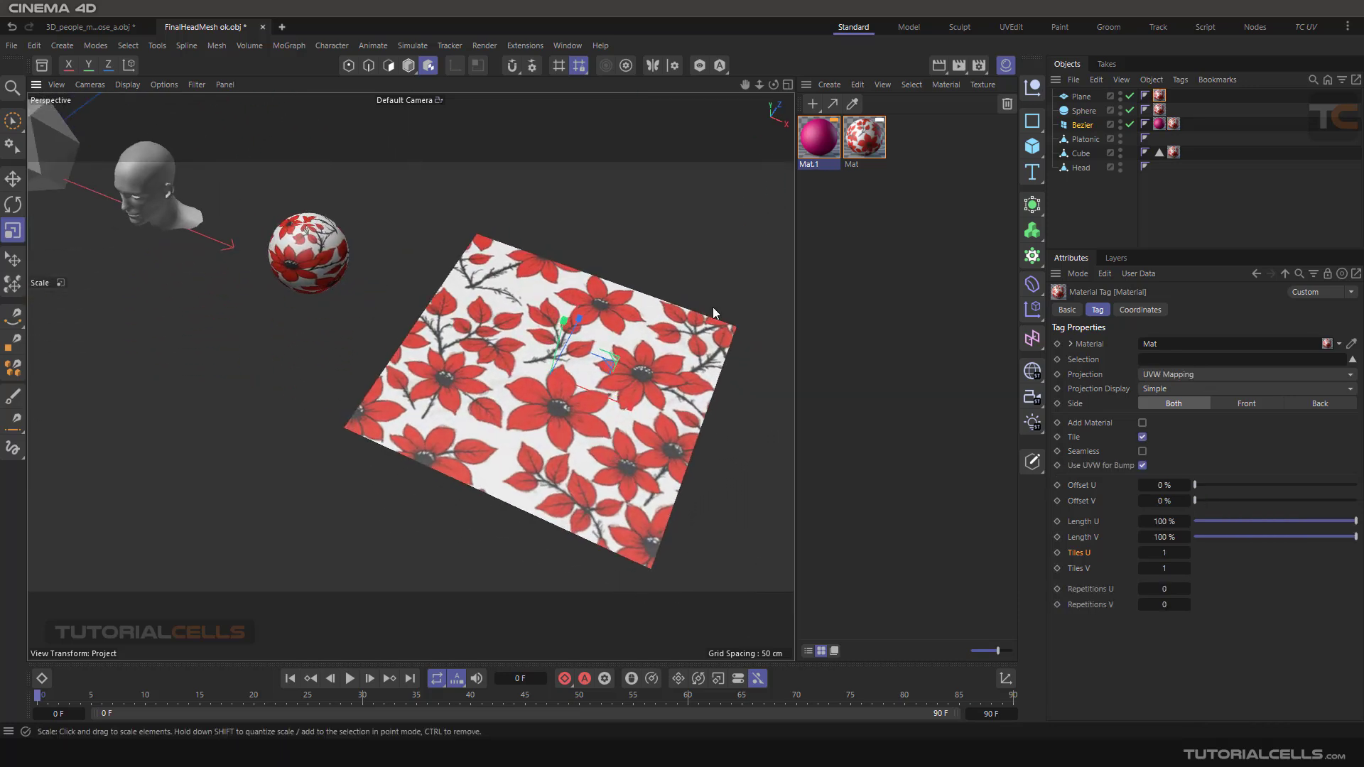
Apply Mat.1 to the plane, place the floral Mat tag after it, and enable Add Material on the floral tag.
left_click_drag(818, 138, 687, 299)
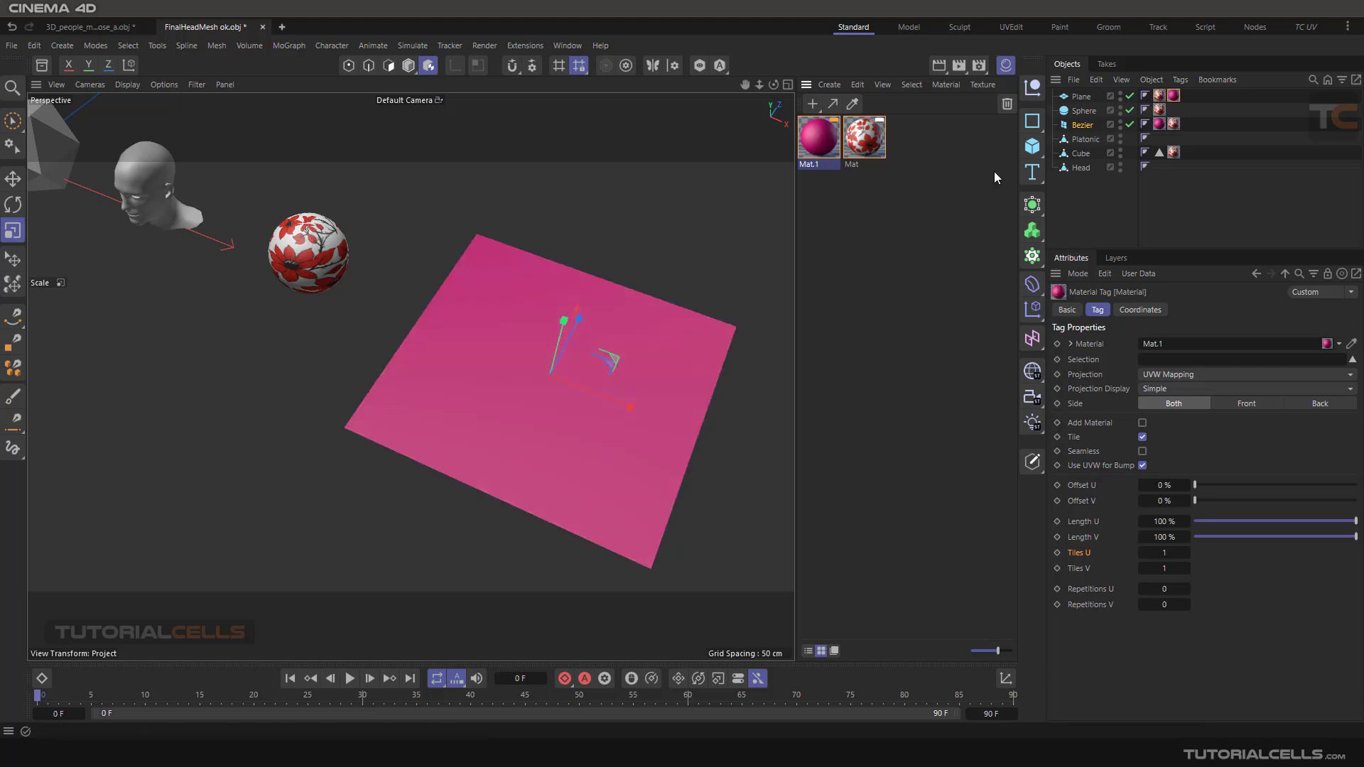
left_click_drag(1159, 96, 1177, 102)
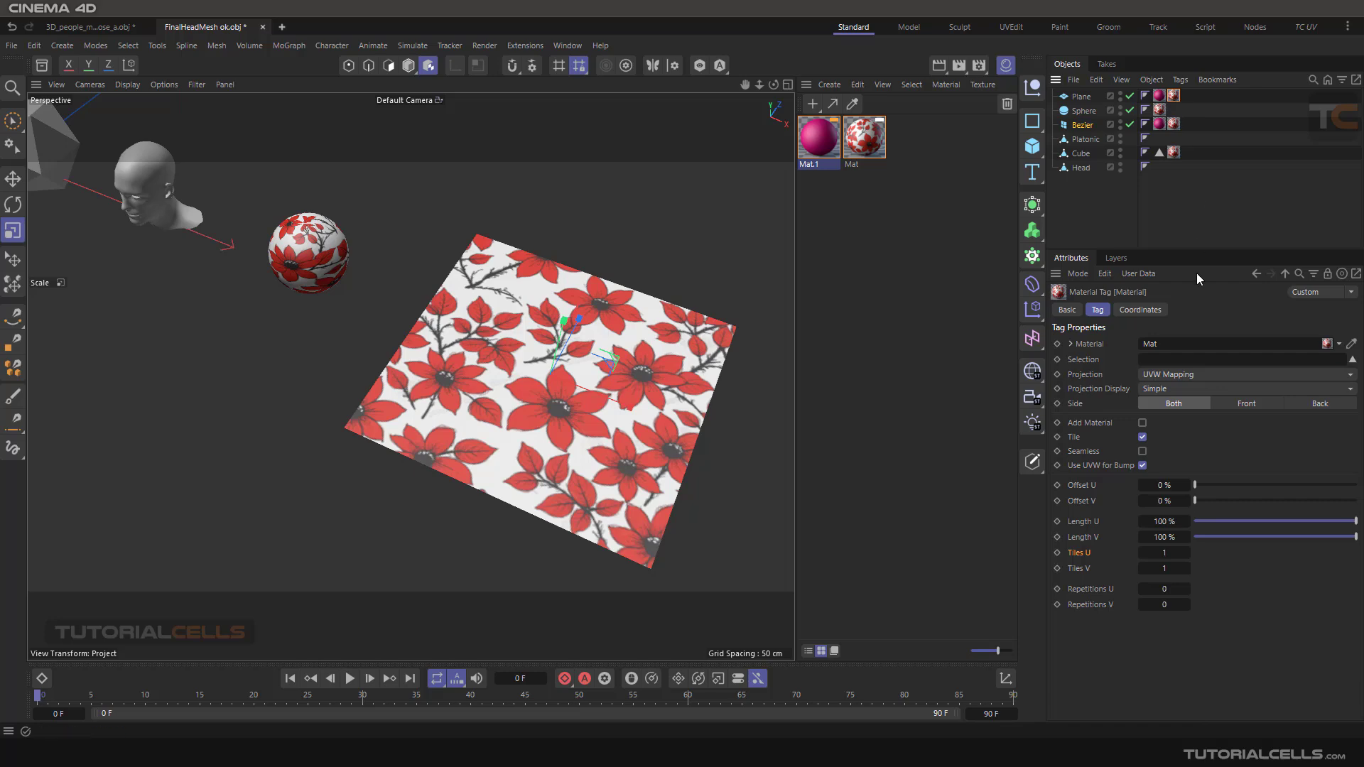
left_click(1143, 422)
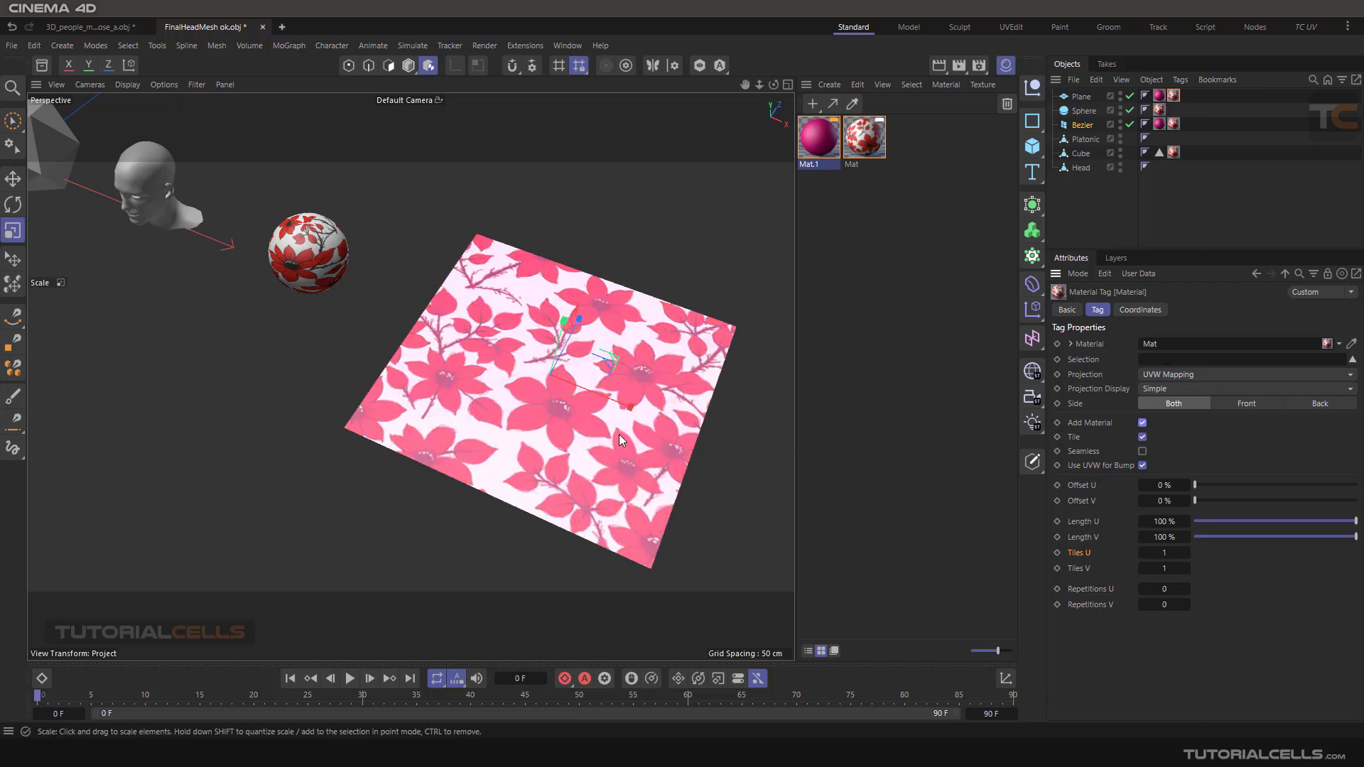
Change the Mat.1 material's color to green with a hue of about 111°.
scroll(619, 429, "up", 3)
scroll(619, 428, "down", 2)
scroll(619, 430, "down", 1)
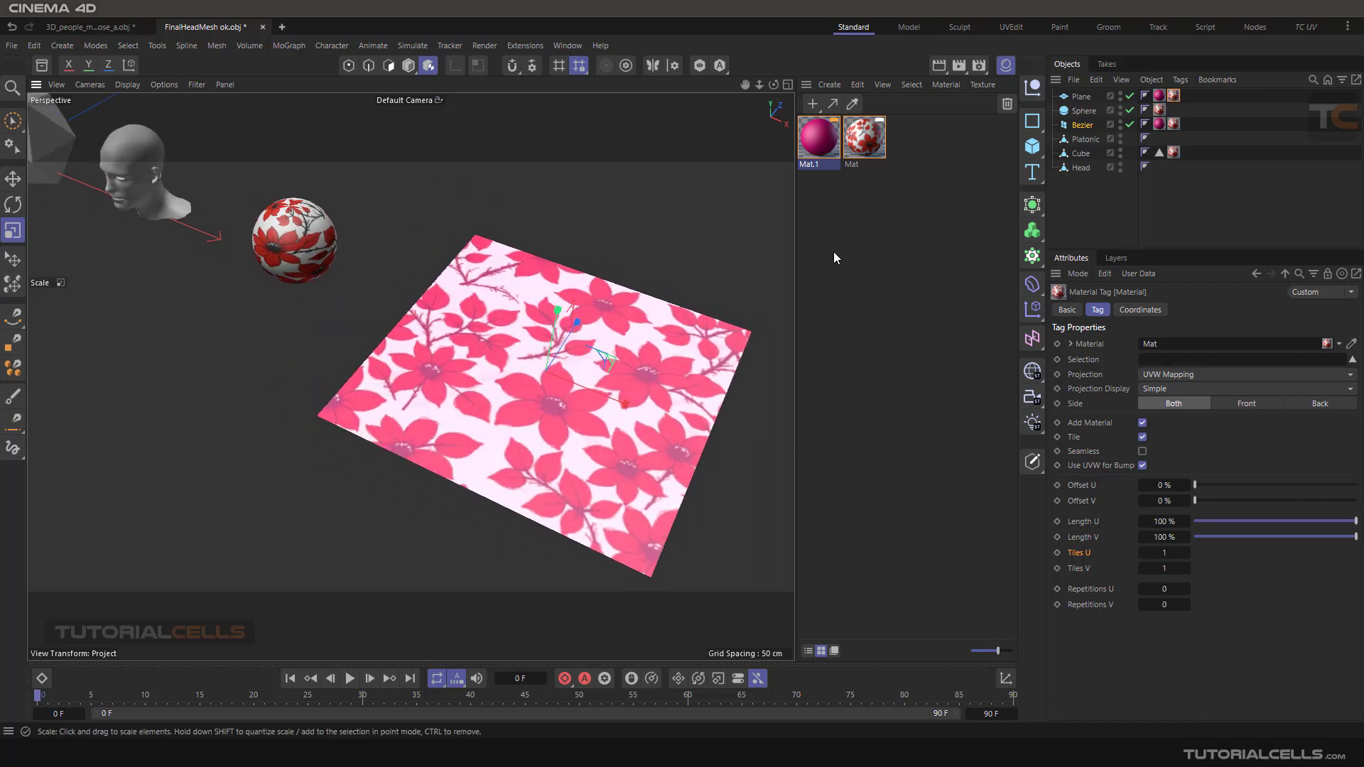
left_click(819, 137)
left_click(1236, 472)
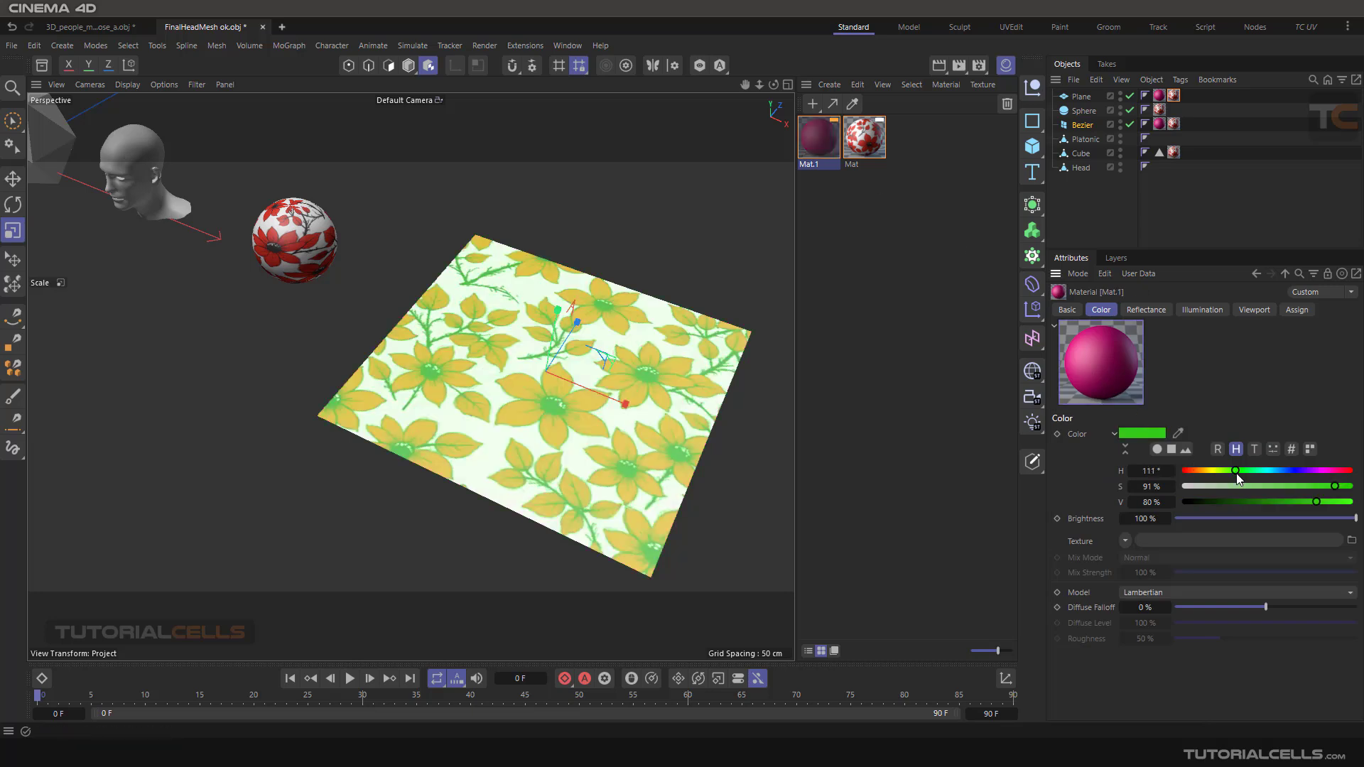
Disable Add Material on the plane's floral Mat tag and set Tiles U and Tiles V to 5.
left_click(1173, 97)
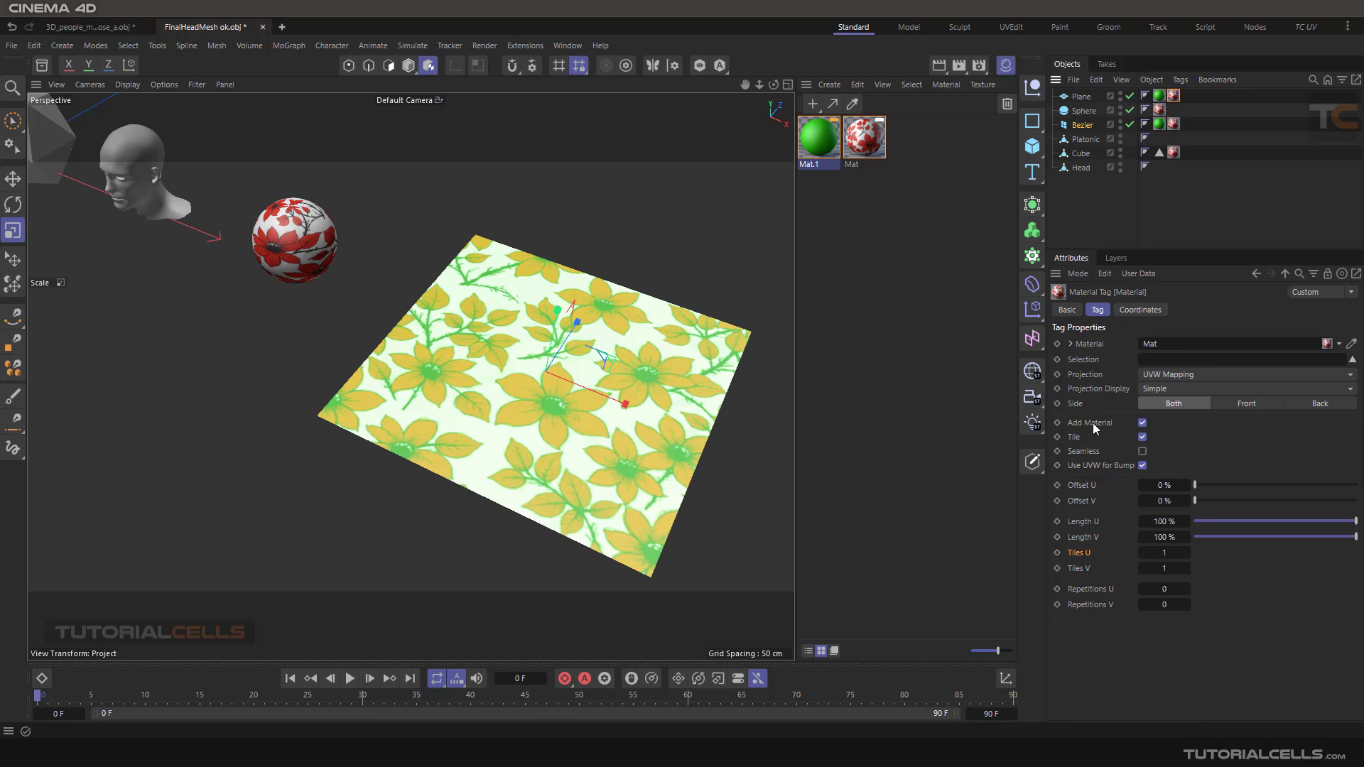
left_click(1141, 423)
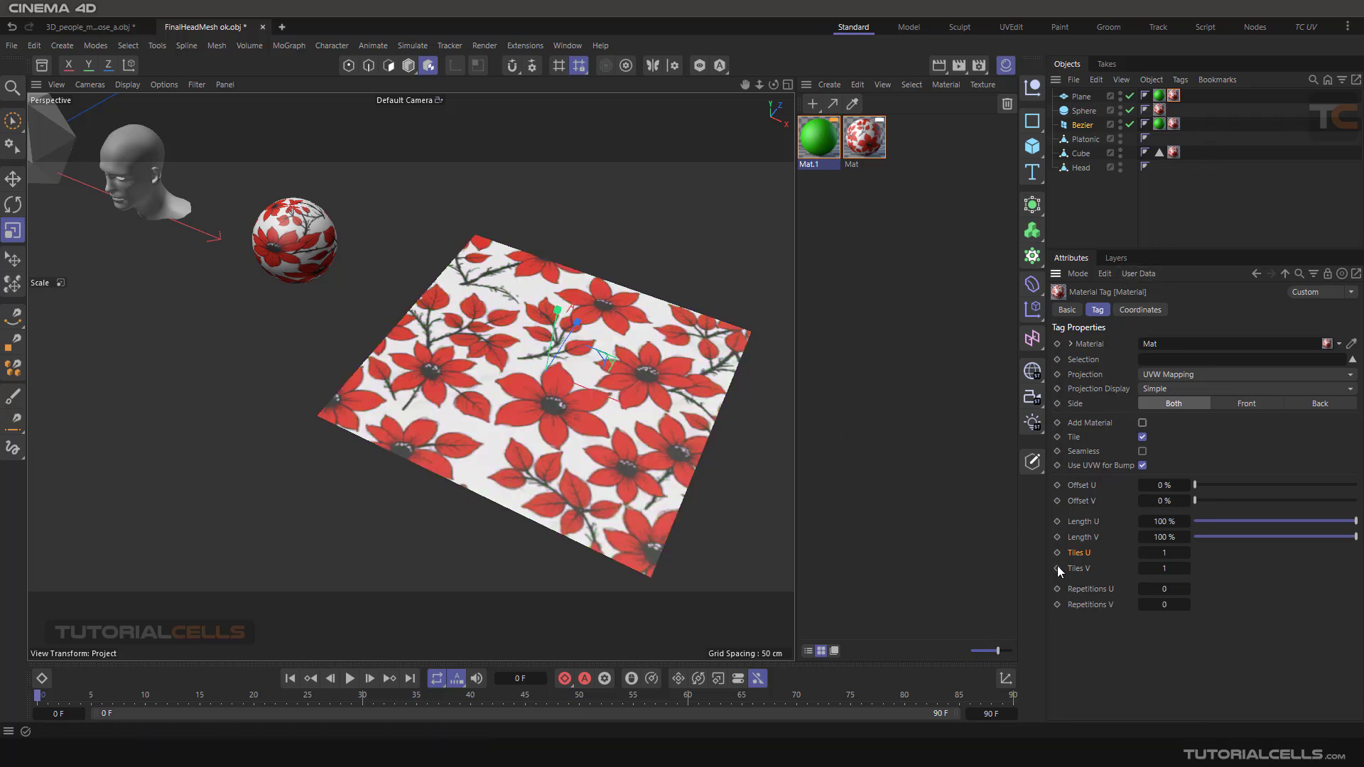
left_click(1161, 557)
type("5")
left_click(1164, 569)
key("Return")
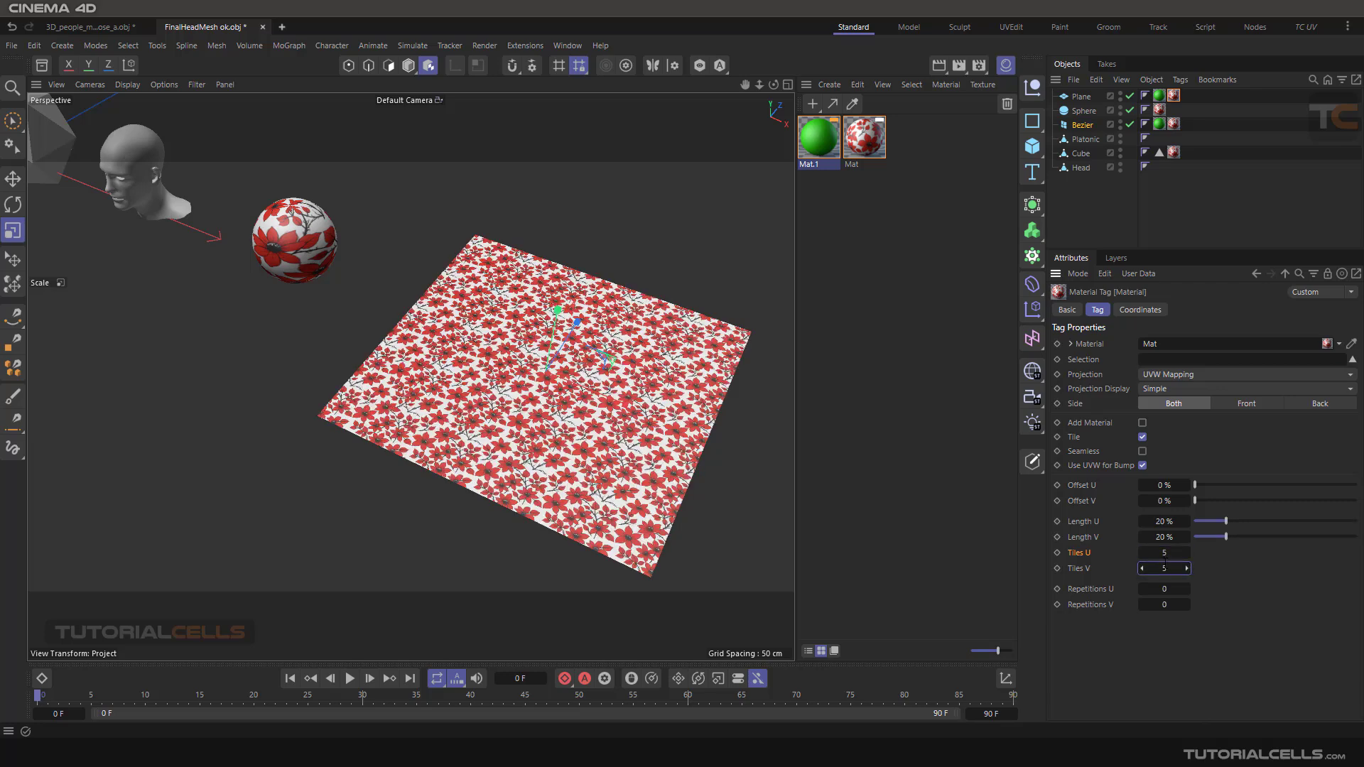
Turn off Tile on the plane's floral tag and set its projection to Flat.
scroll(711, 446, "up", 3)
mouse_move(595, 400)
left_mouse_down("alt")
mouse_move(604, 385)
mouse_move(576, 397)
mouse_move(591, 368)
mouse_move(595, 401)
left_mouse_up("alt")
scroll(591, 369, "up", 2)
scroll(593, 398, "down", 1)
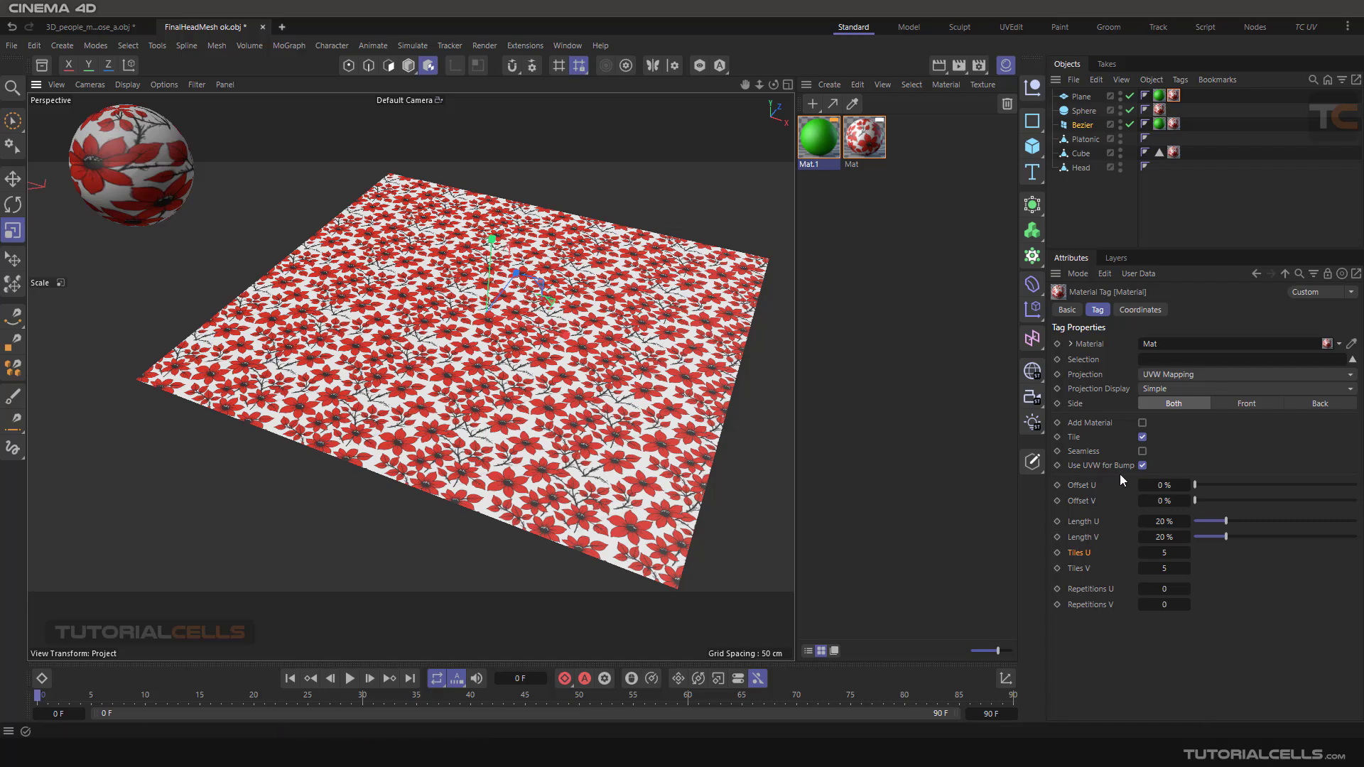
left_click(1142, 438)
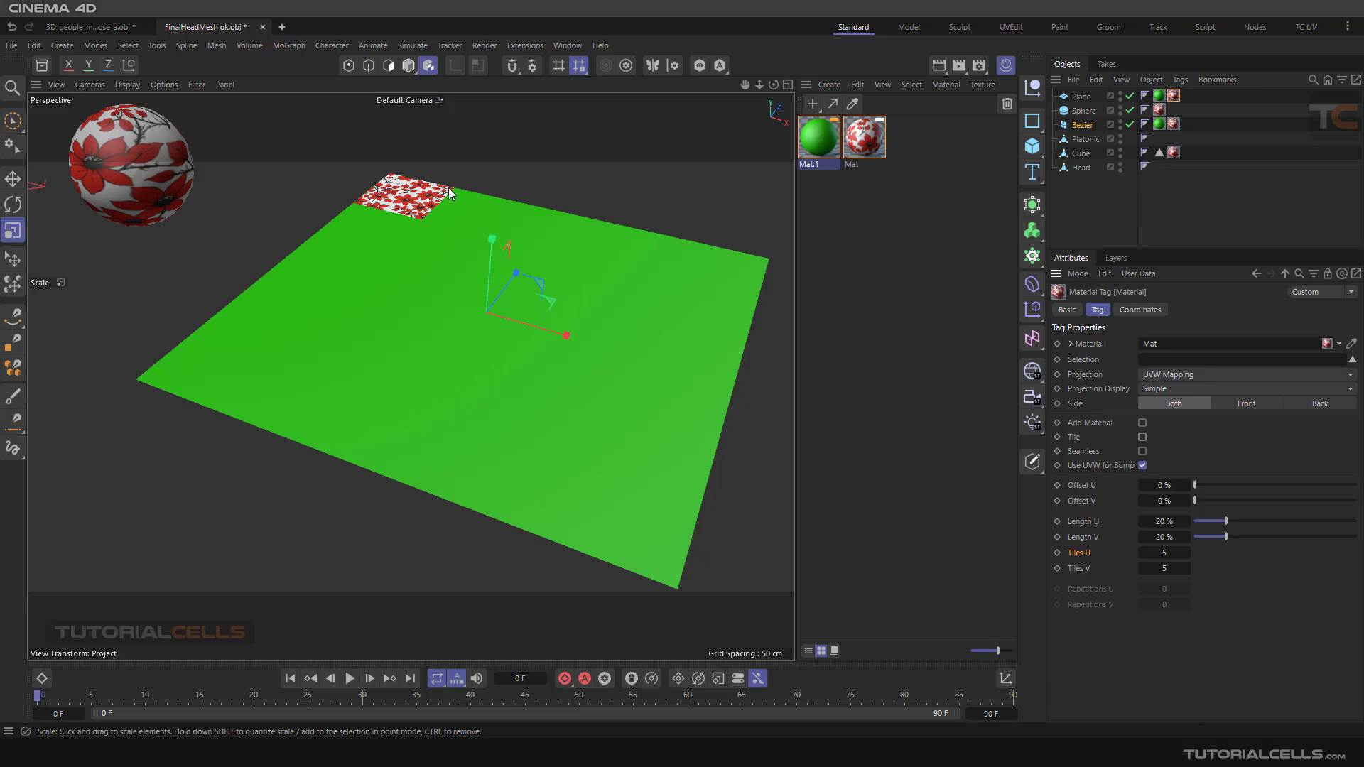
left_click(1170, 374)
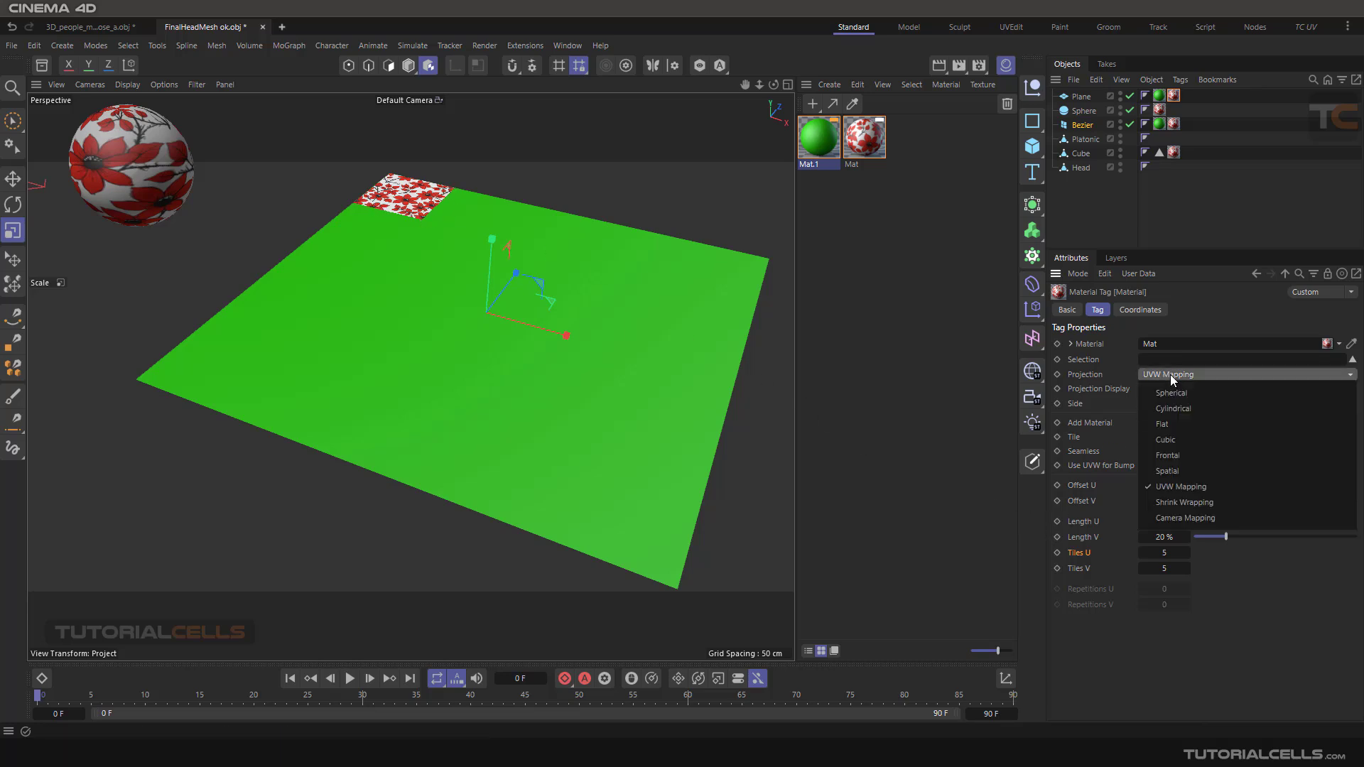
left_click(1182, 423)
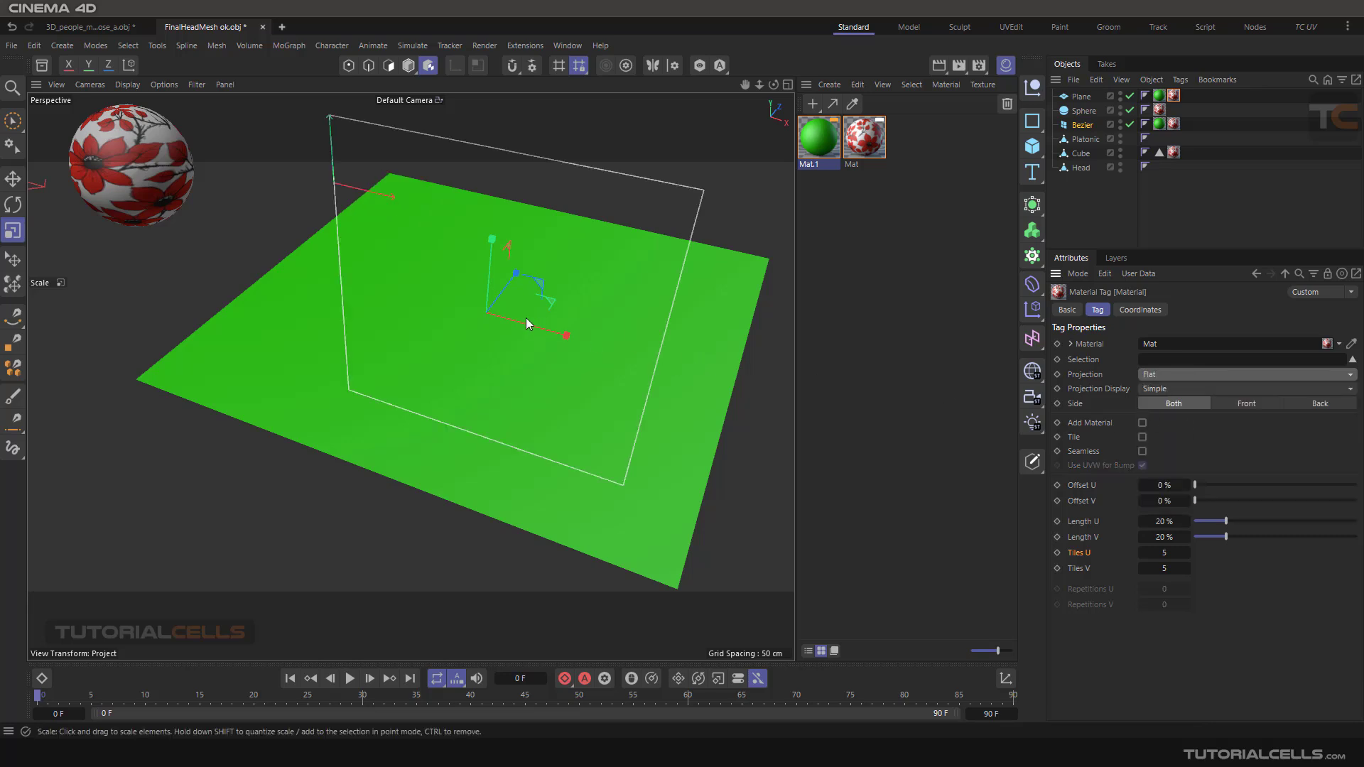
Raise the floral tag's flat projection along its vertical axis and rotate it to lie parallel to the plane.
scroll(540, 314, "down", 3)
left_click_drag(560, 308, 228, 410, "alt")
left_click(8, 183)
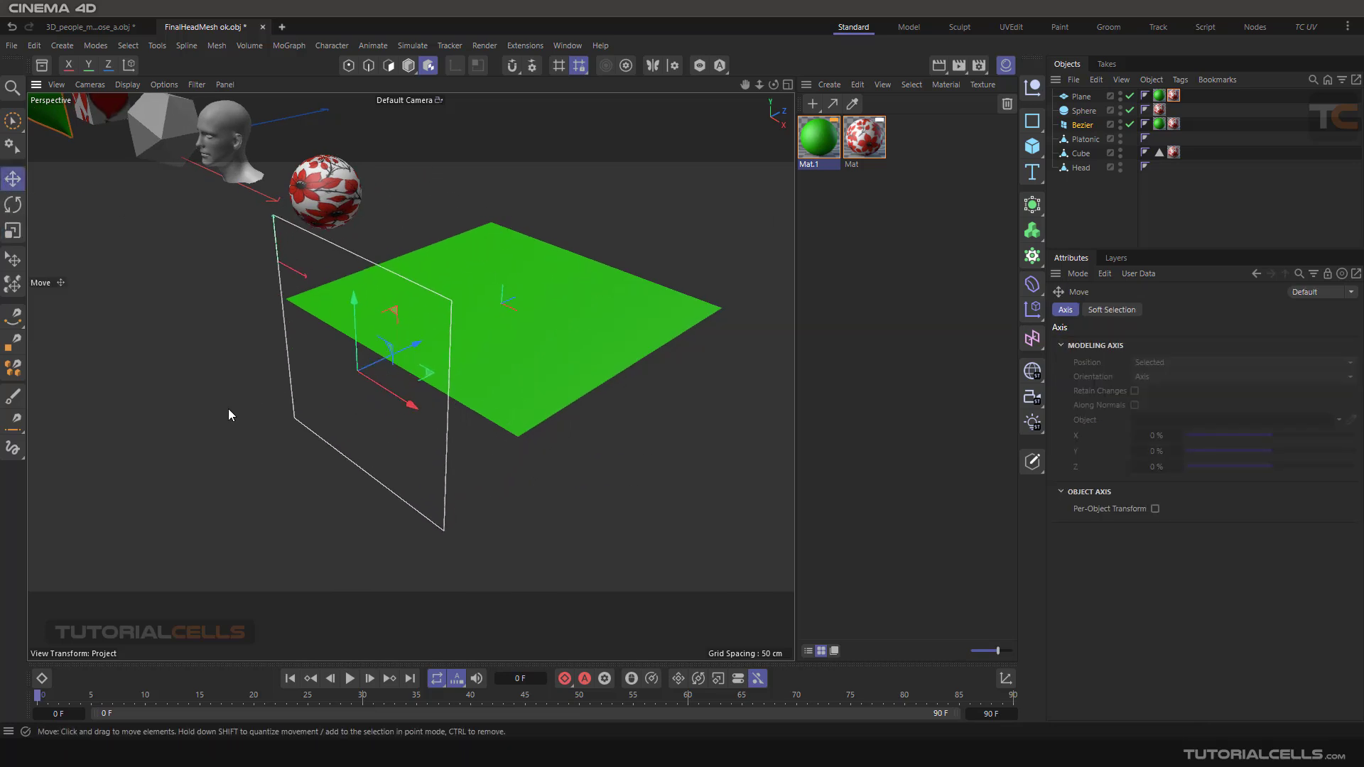
left_click_drag(526, 361, 497, 359, "alt")
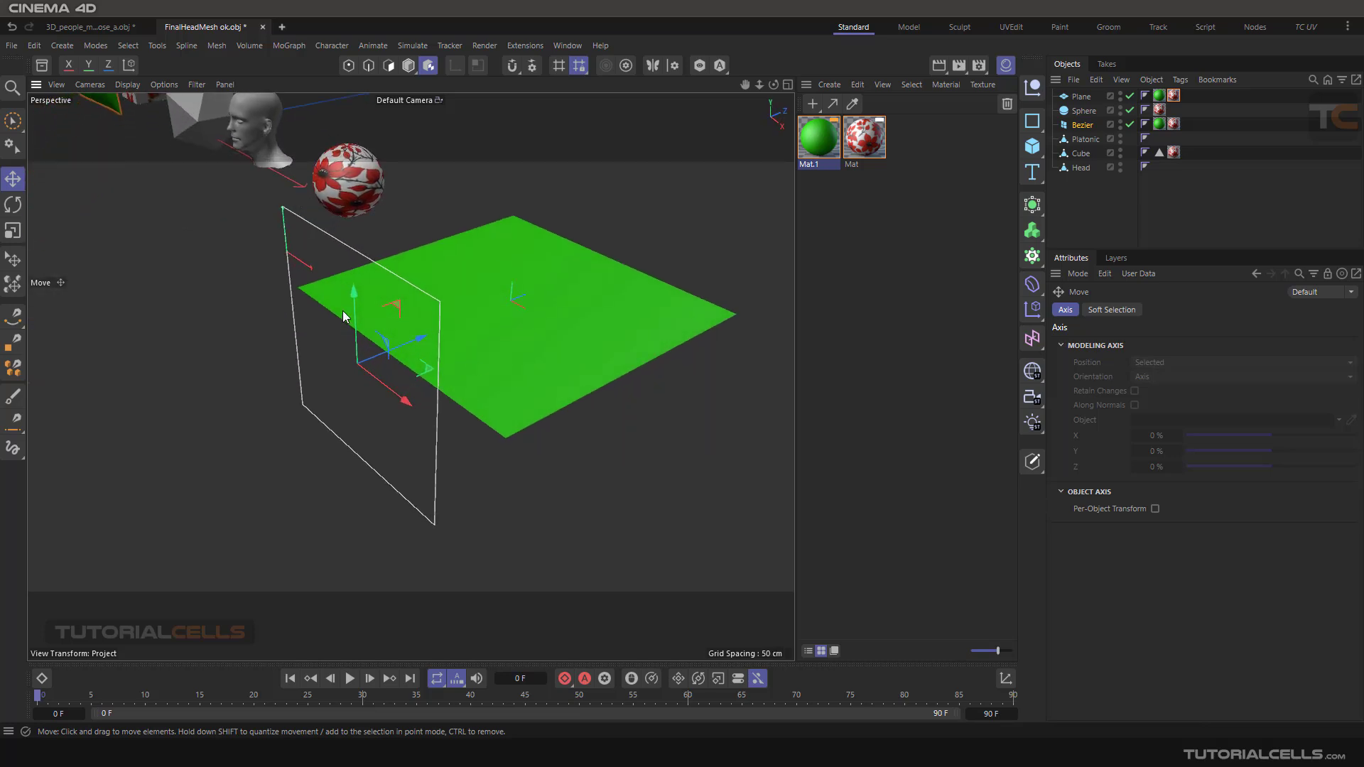
left_click_drag(355, 314, 358, 250)
left_click(13, 205)
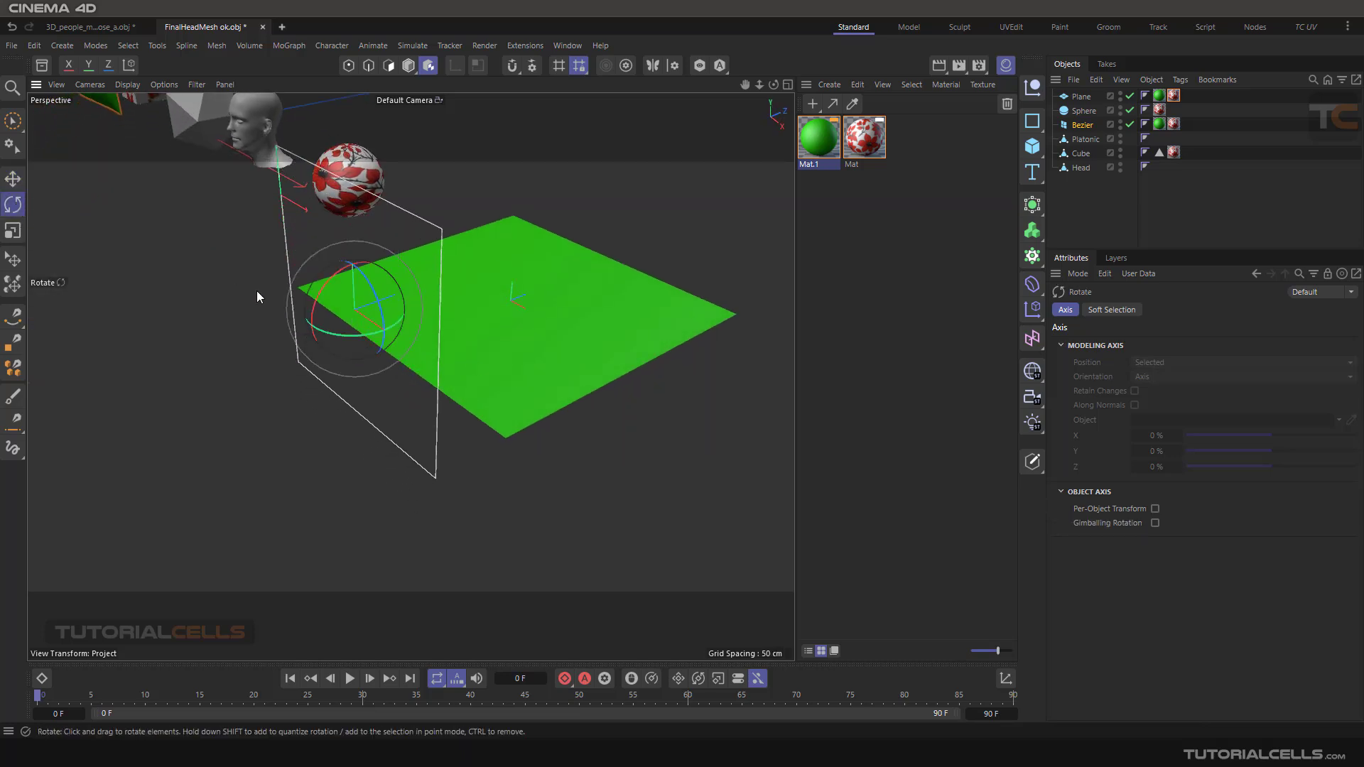
left_click_drag(319, 300, 537, 317)
Position the flat projection over the plane and scale it up until its frame extends past the plane's edges.
left_click(12, 179)
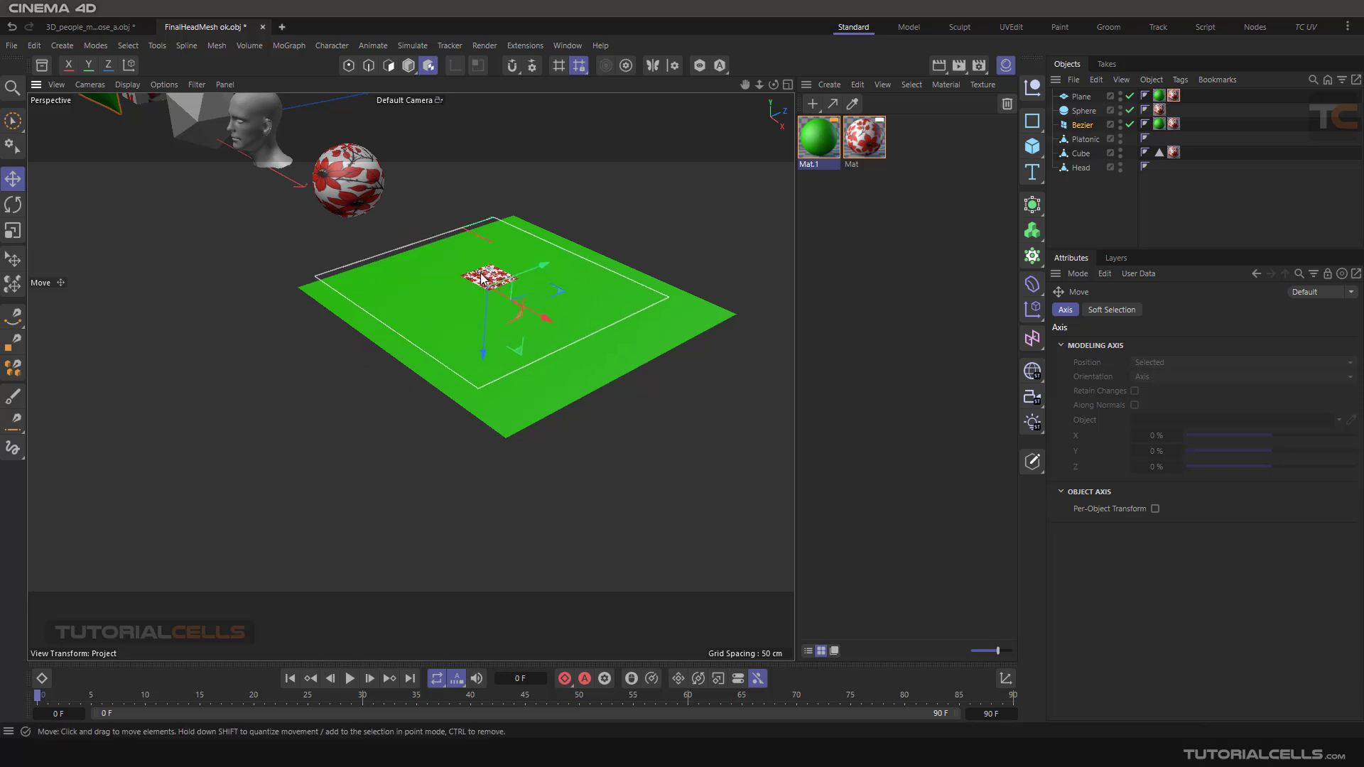
left_click(13, 230)
left_click_drag(384, 270, 526, 352)
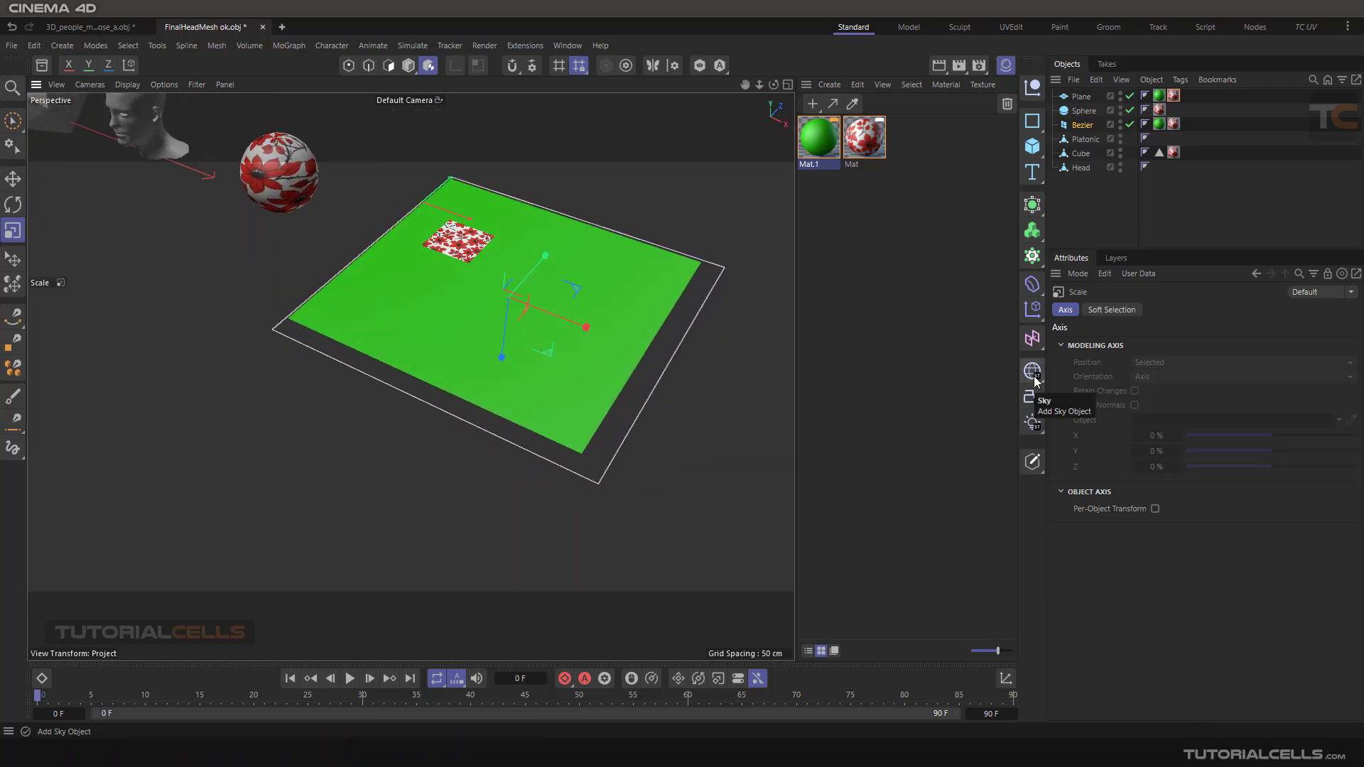
Re-enable Tile on the plane's floral Mat tag.
left_click(1174, 96)
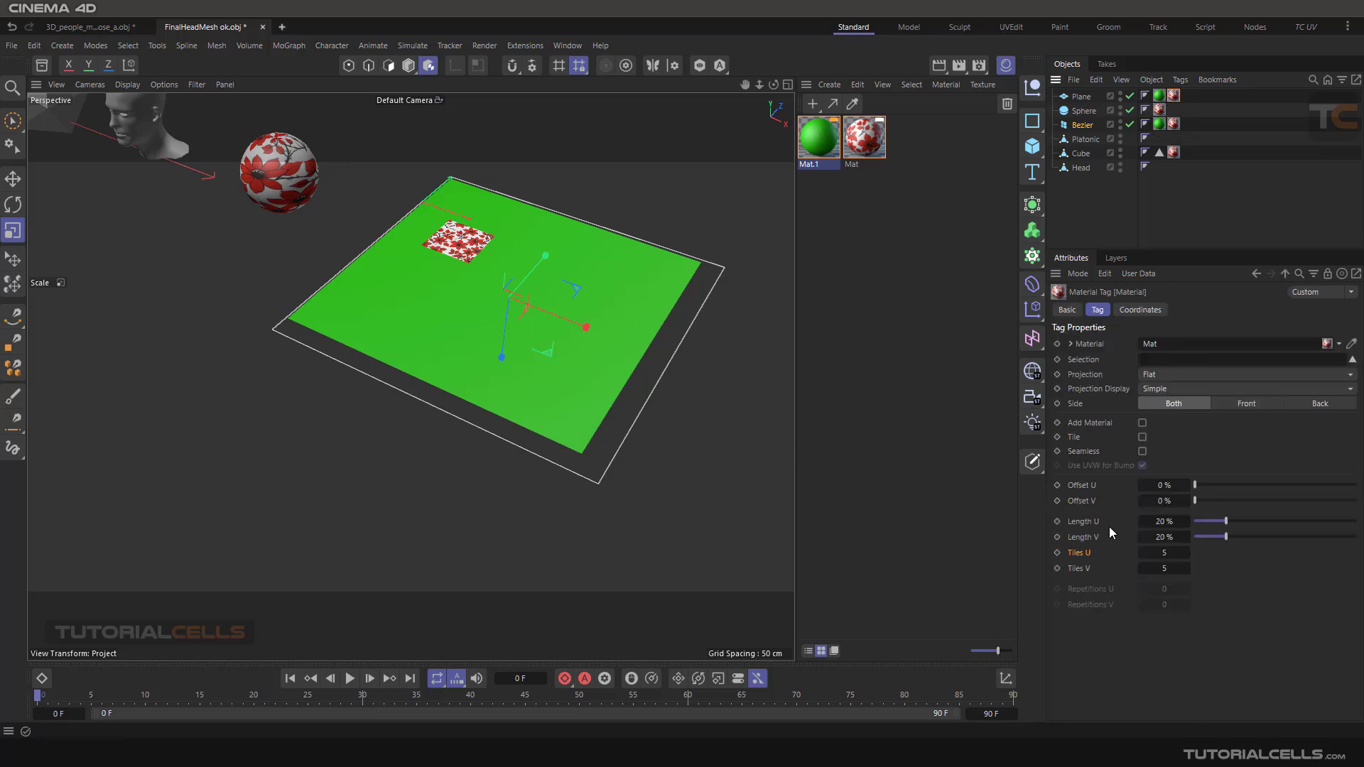
left_click(1142, 437)
scroll(511, 277, "up", 4)
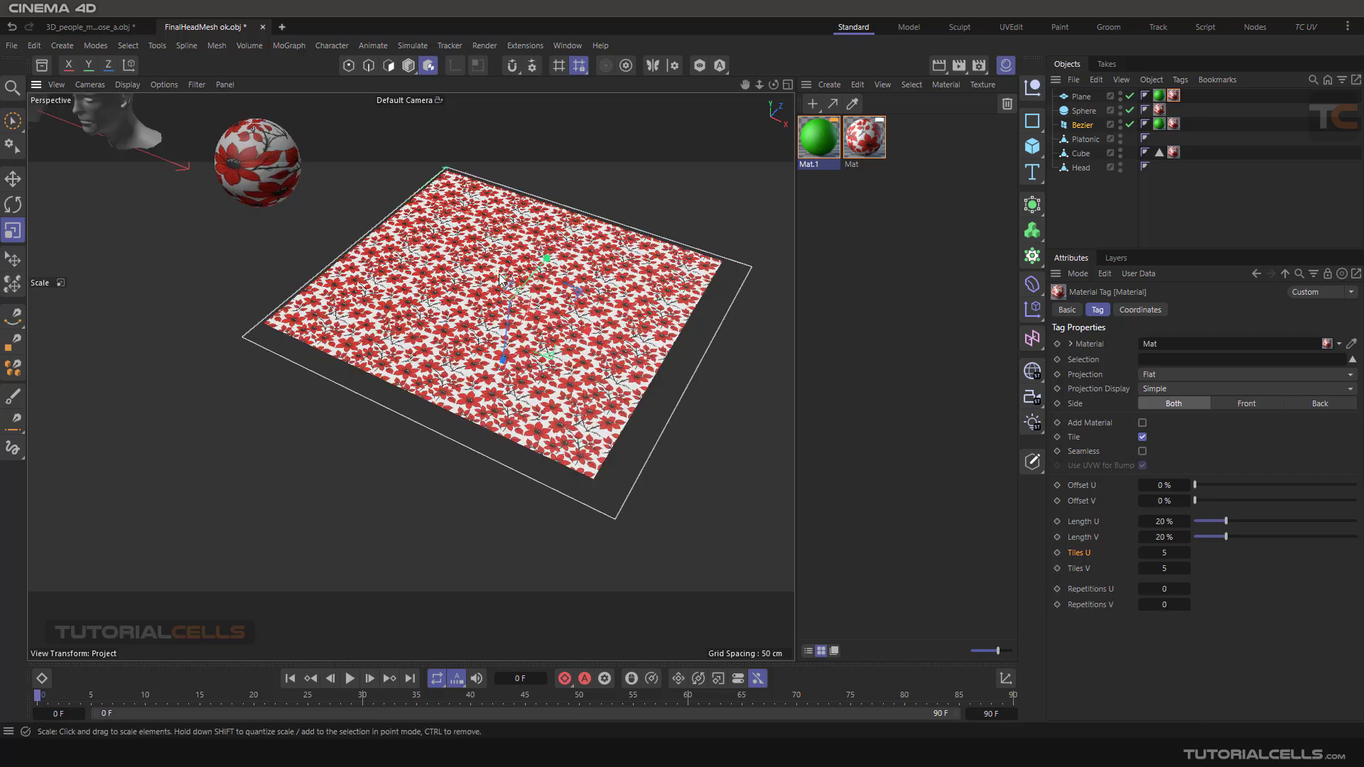
Enable Seamless on the plane's floral tag, inspect the pattern up close, and disable Seamless again to compare.
left_click(1142, 451)
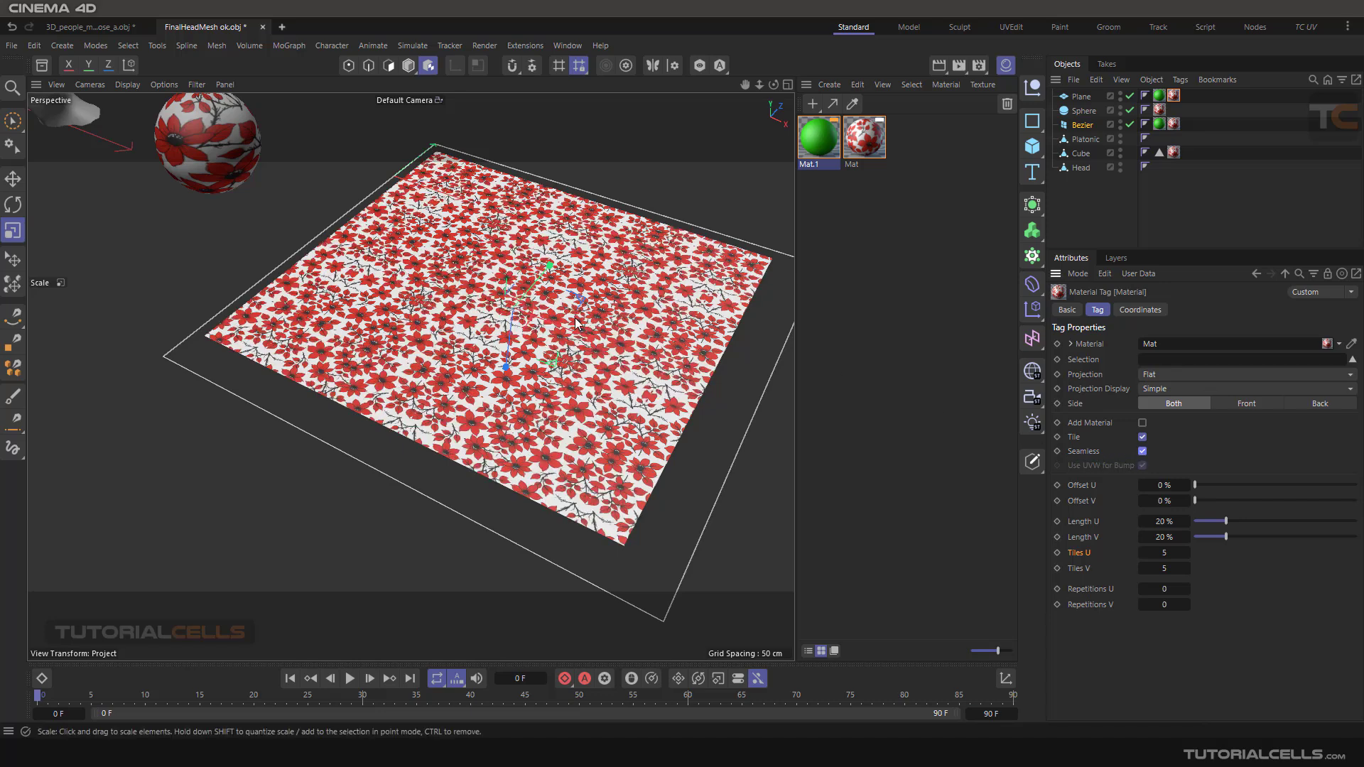
scroll(508, 357, "up", 3)
scroll(504, 348, "up", 2)
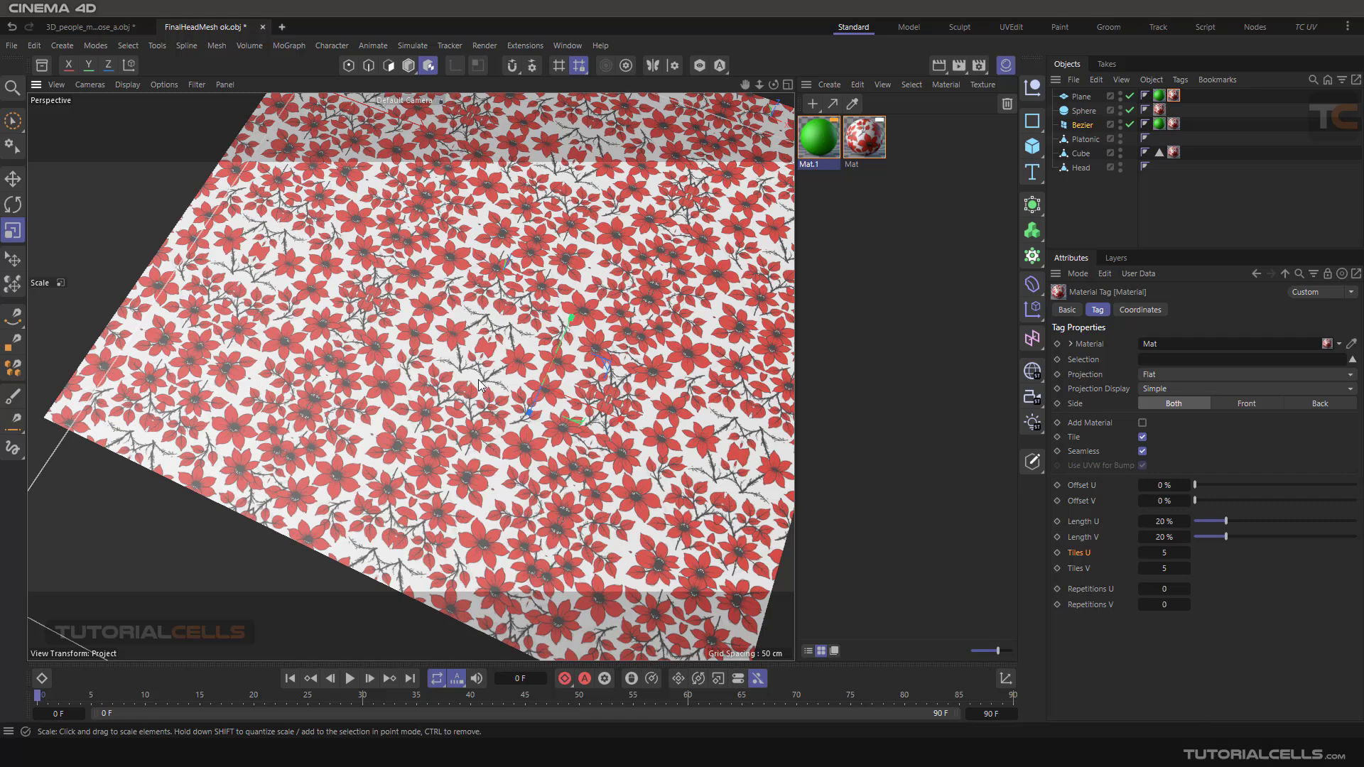
left_click(1140, 453)
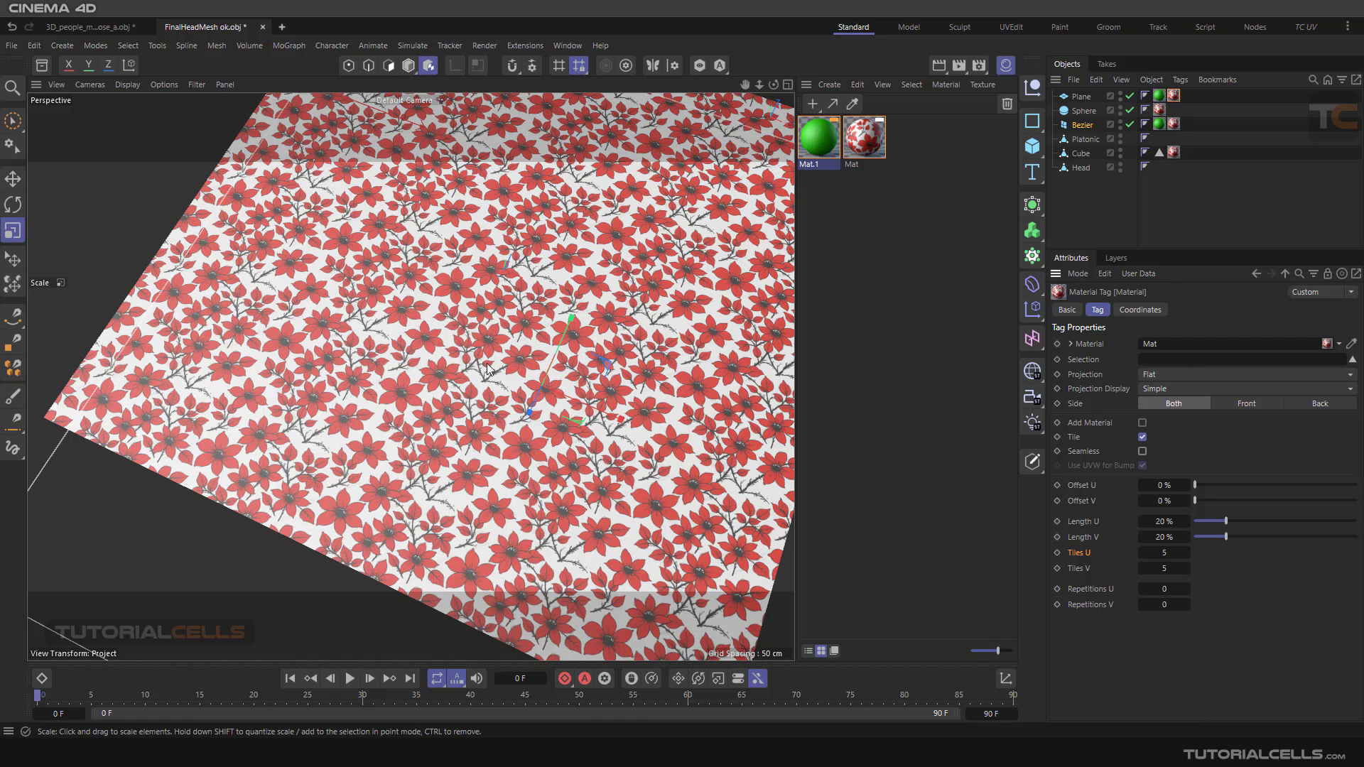
left_click_drag(487, 369, 651, 395, "alt")
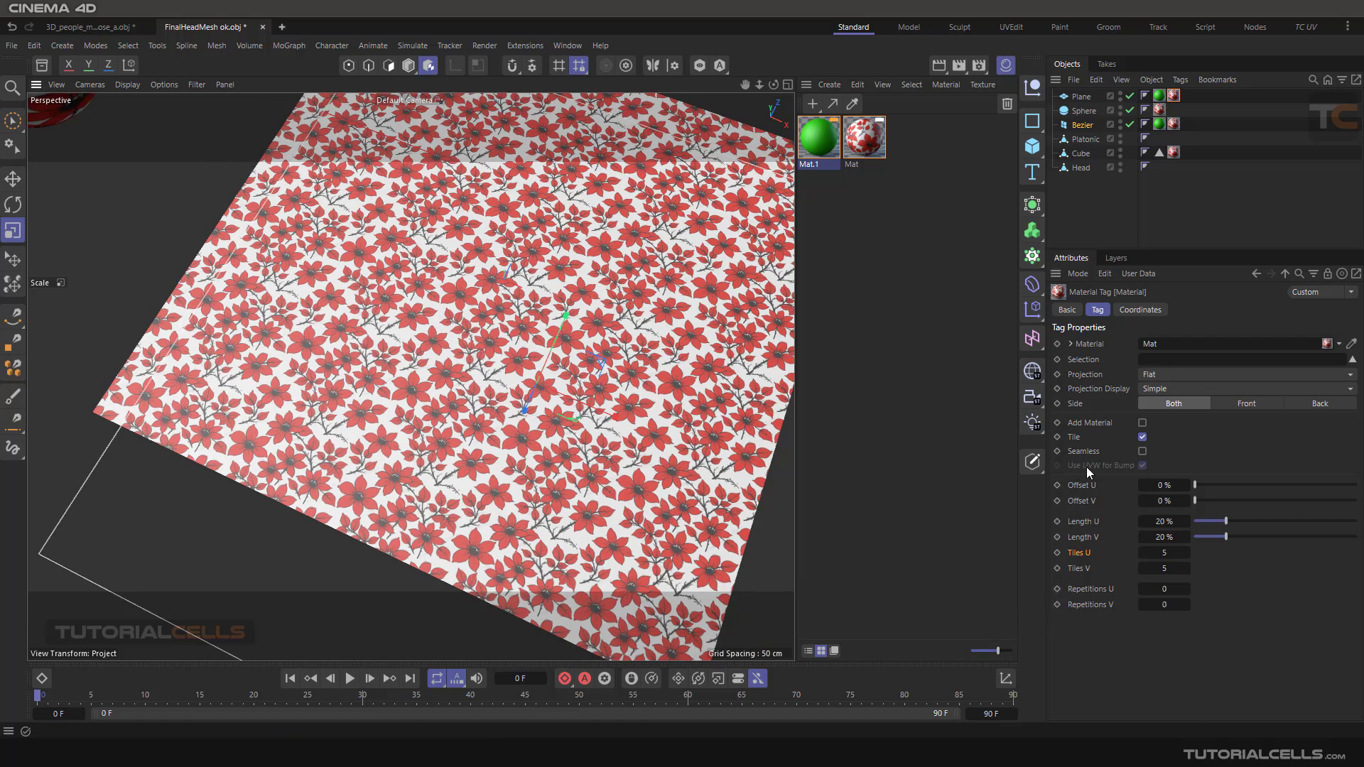
Select the sphere in Model mode and delete the green Mat.1 tags from the plane and the Bezier.
scroll(335, 238, "down", 10)
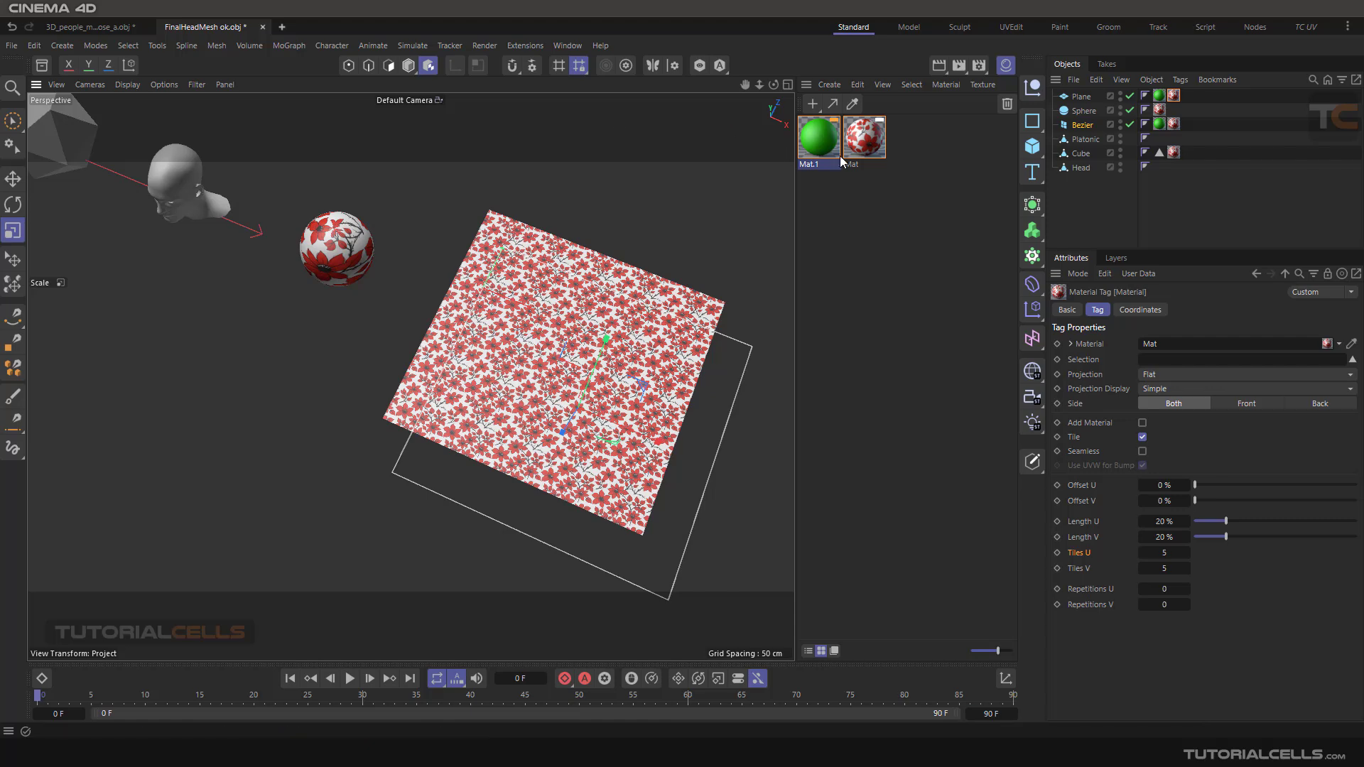
left_click(409, 64)
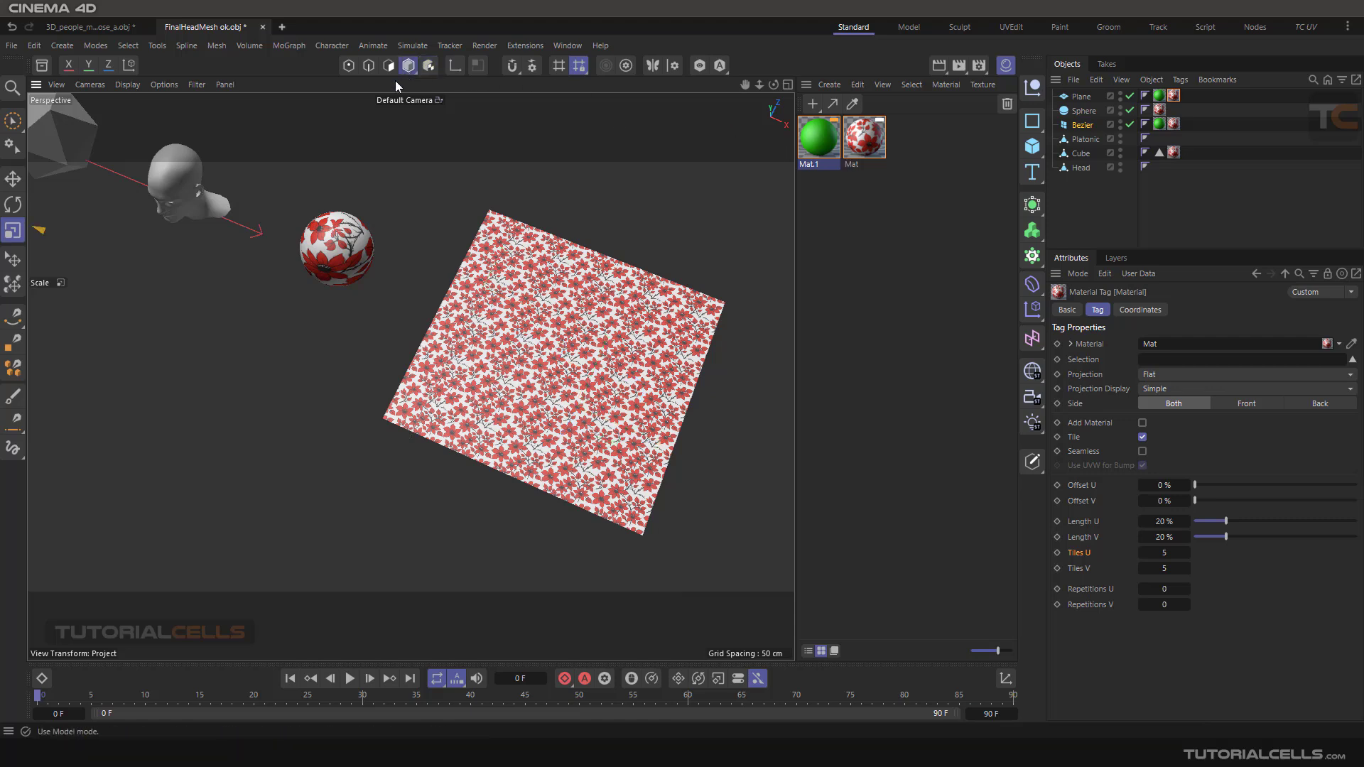
left_click(341, 238)
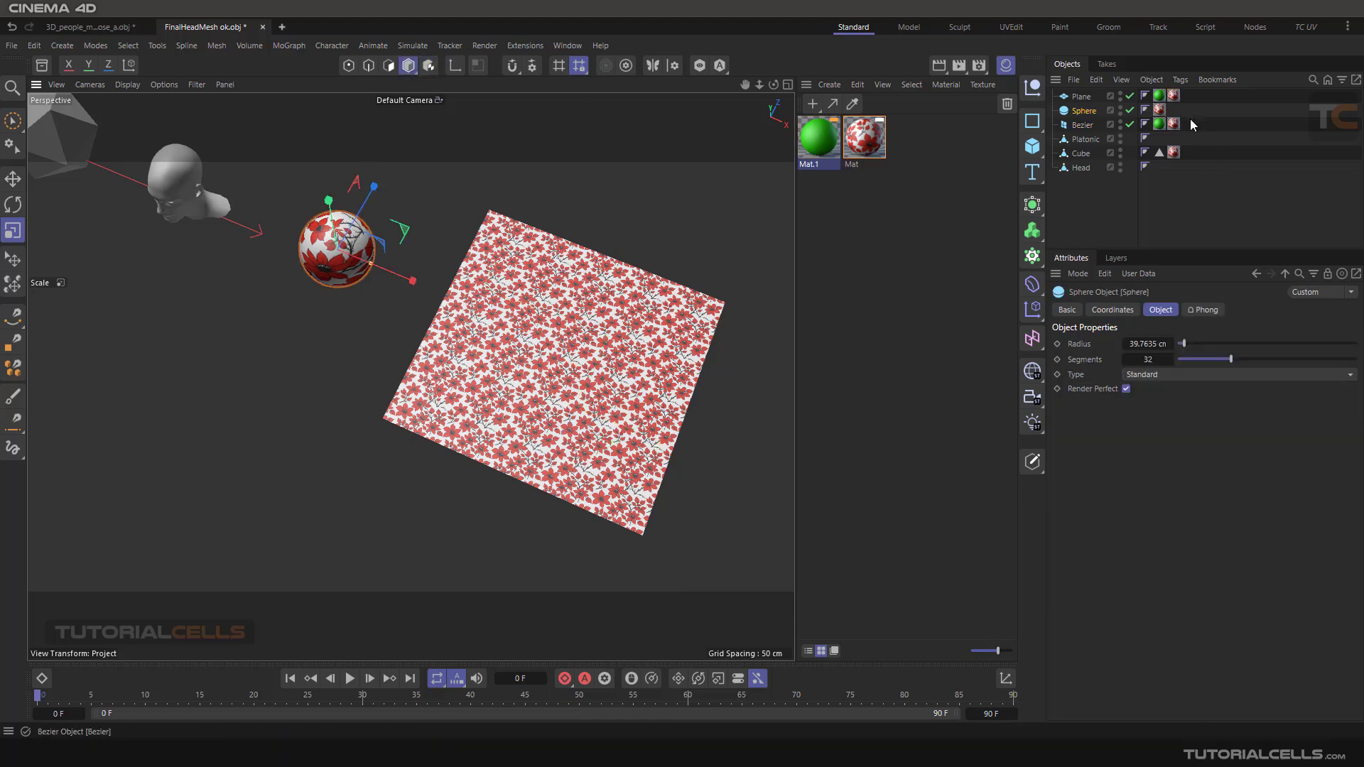
left_click(1159, 97)
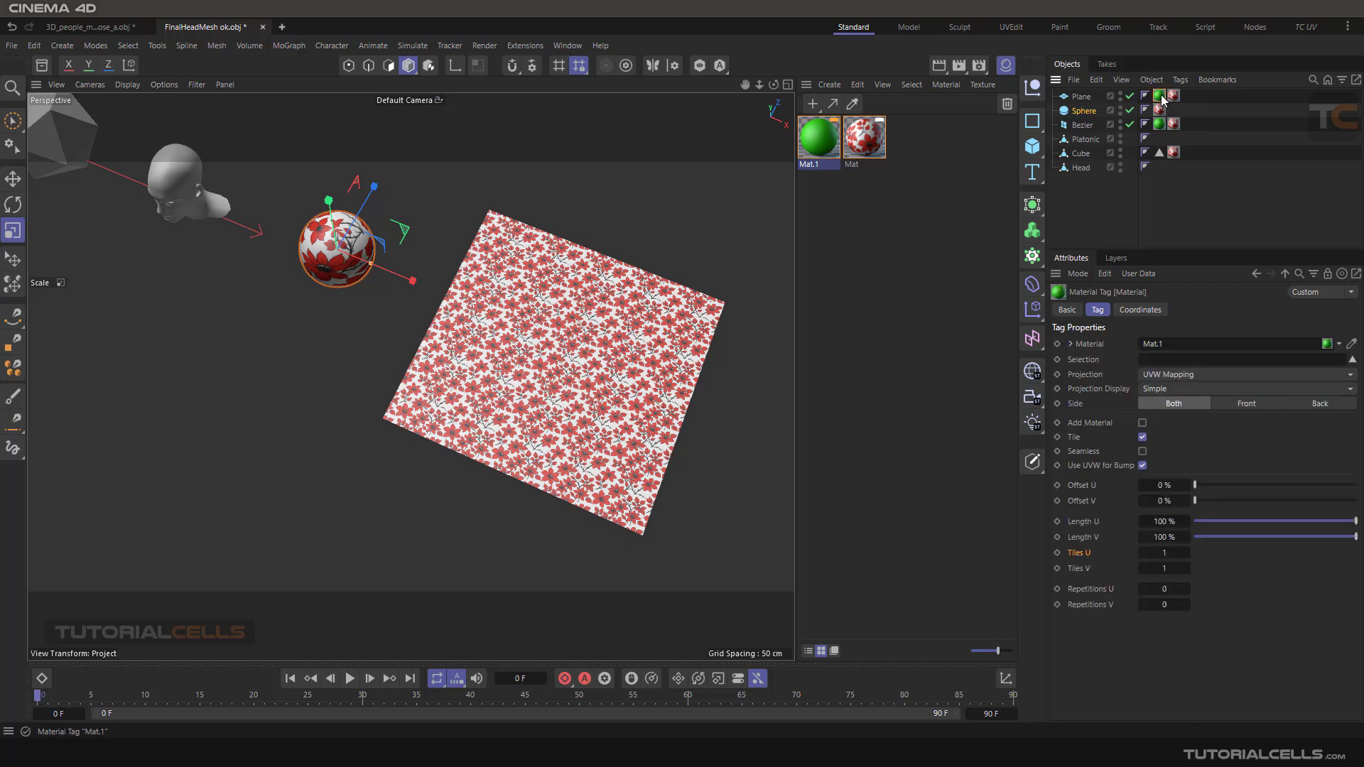
key("Delete")
left_click(1161, 123)
key("Delete")
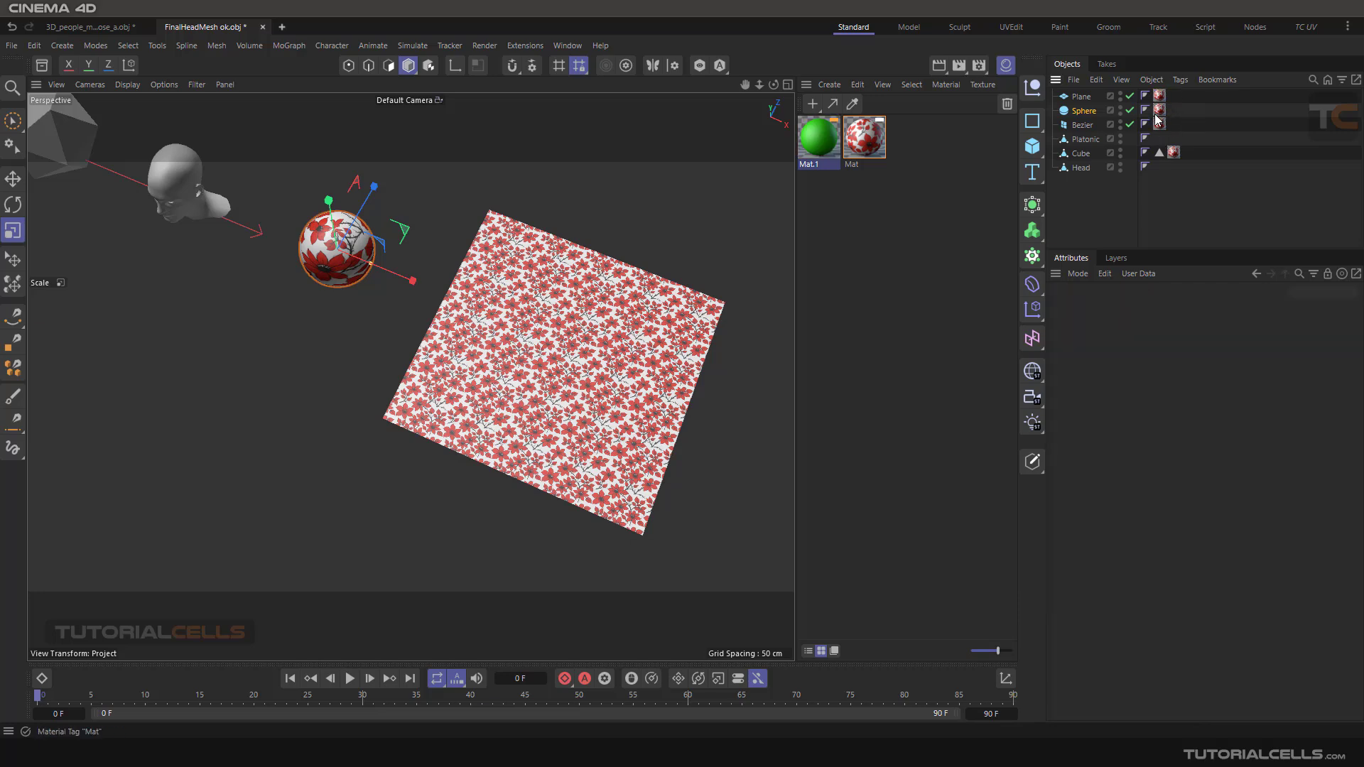
Set the projection of the sphere's floral Mat tag to UVW Mapping and inspect the pattern on the sphere.
left_click(1159, 124)
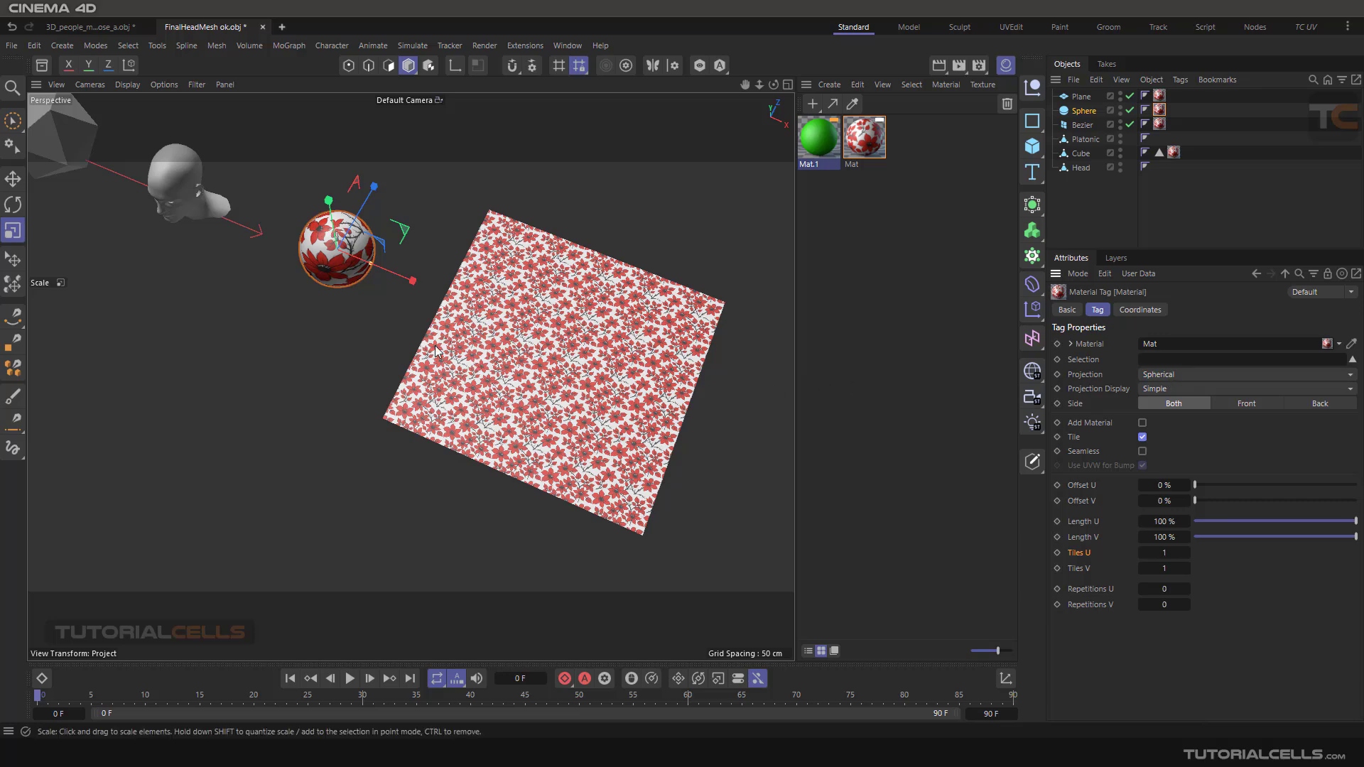
scroll(339, 274, "up", 5)
left_click_drag(340, 274, 332, 216, "alt")
middle_click_drag(331, 215, 446, 334, "alt")
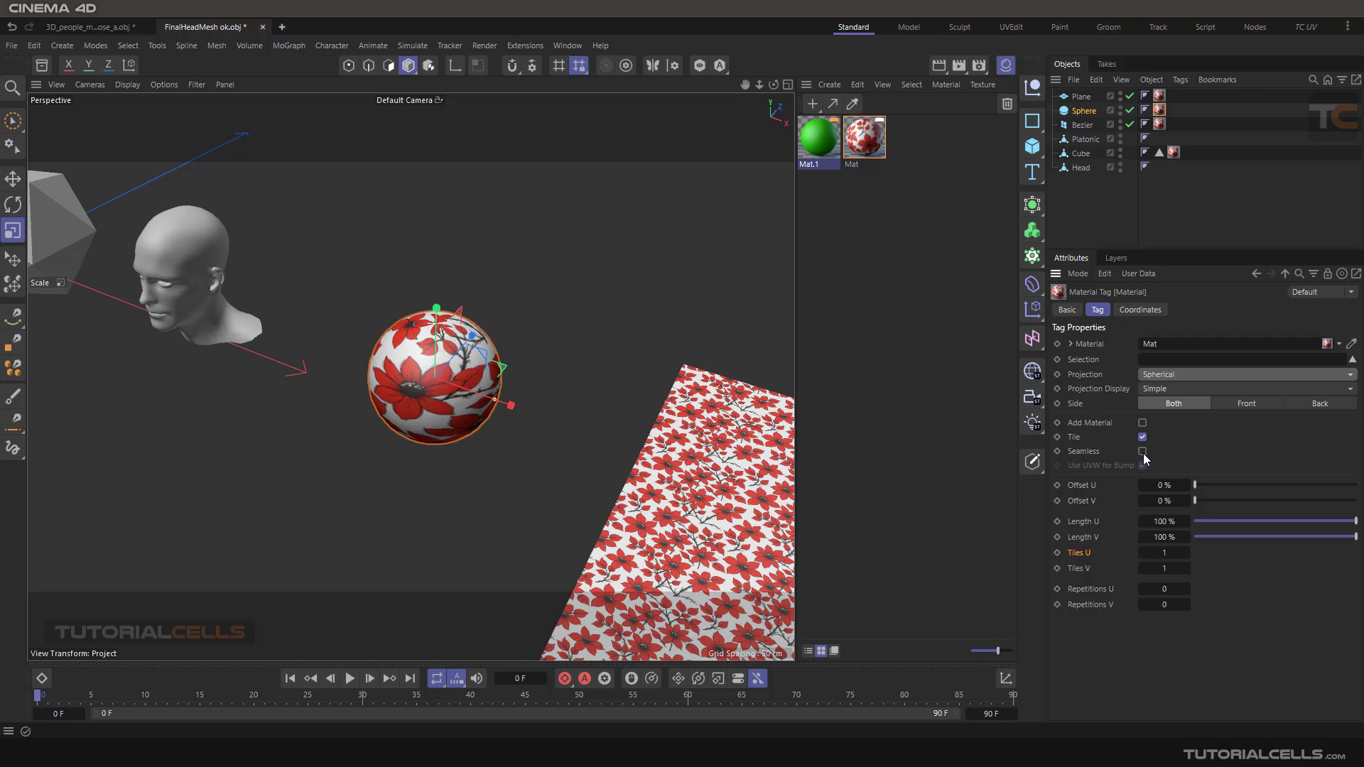
left_click(1172, 372)
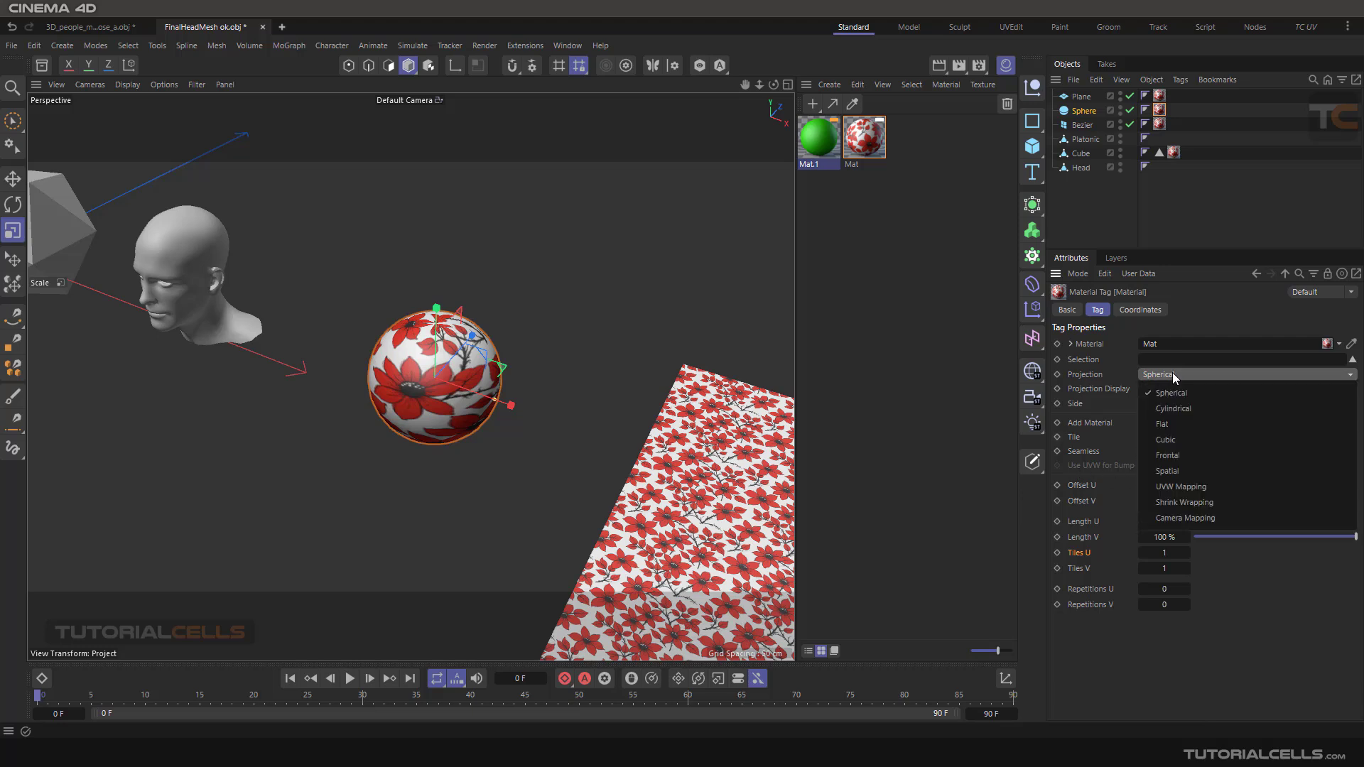
left_click(1199, 488)
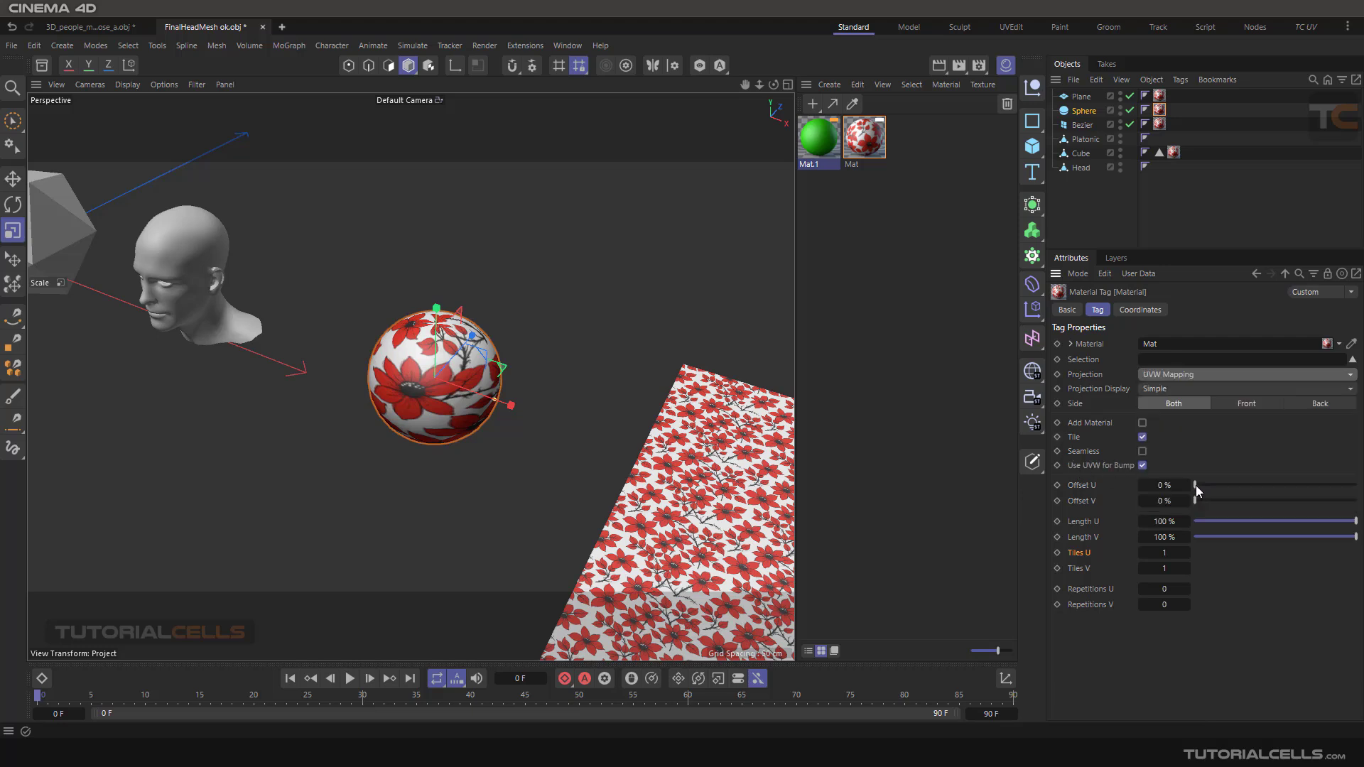
scroll(458, 369, "up", 4)
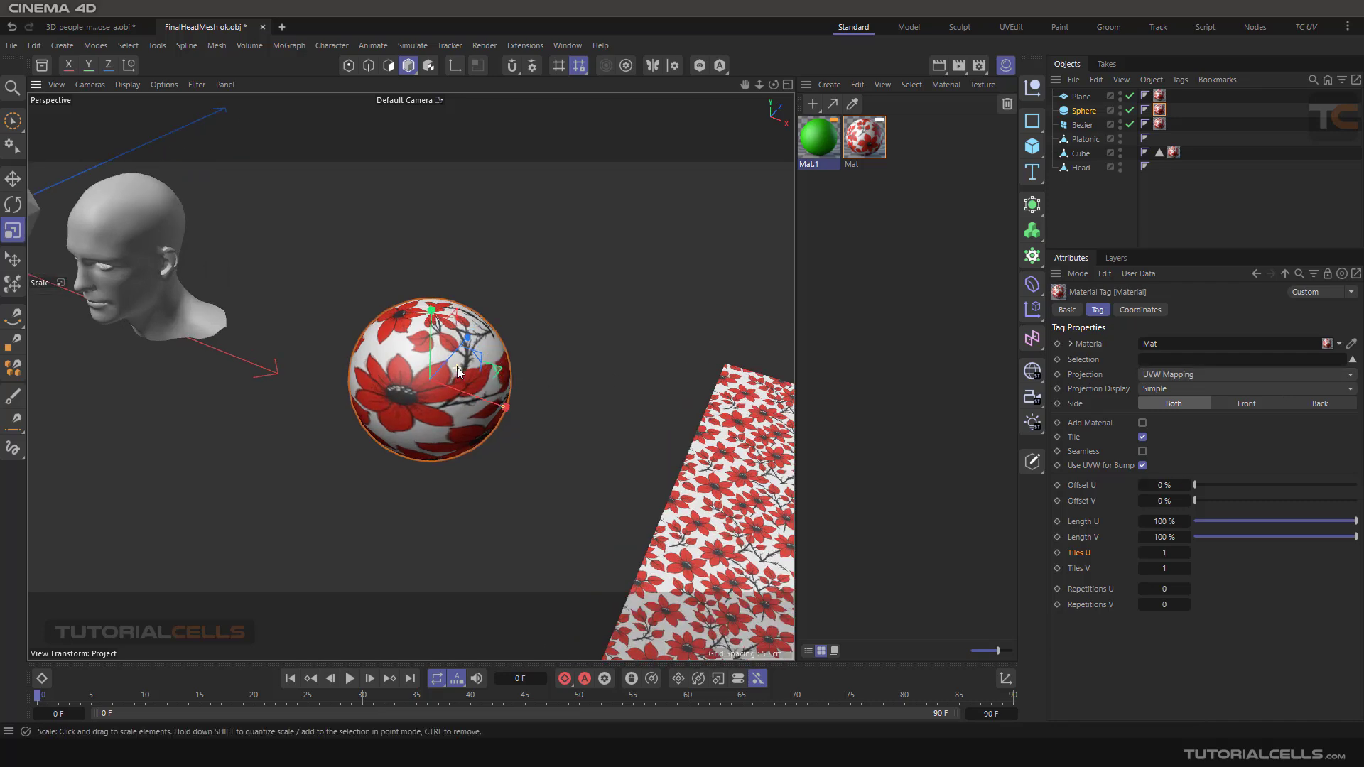
scroll(458, 370, "up", 2)
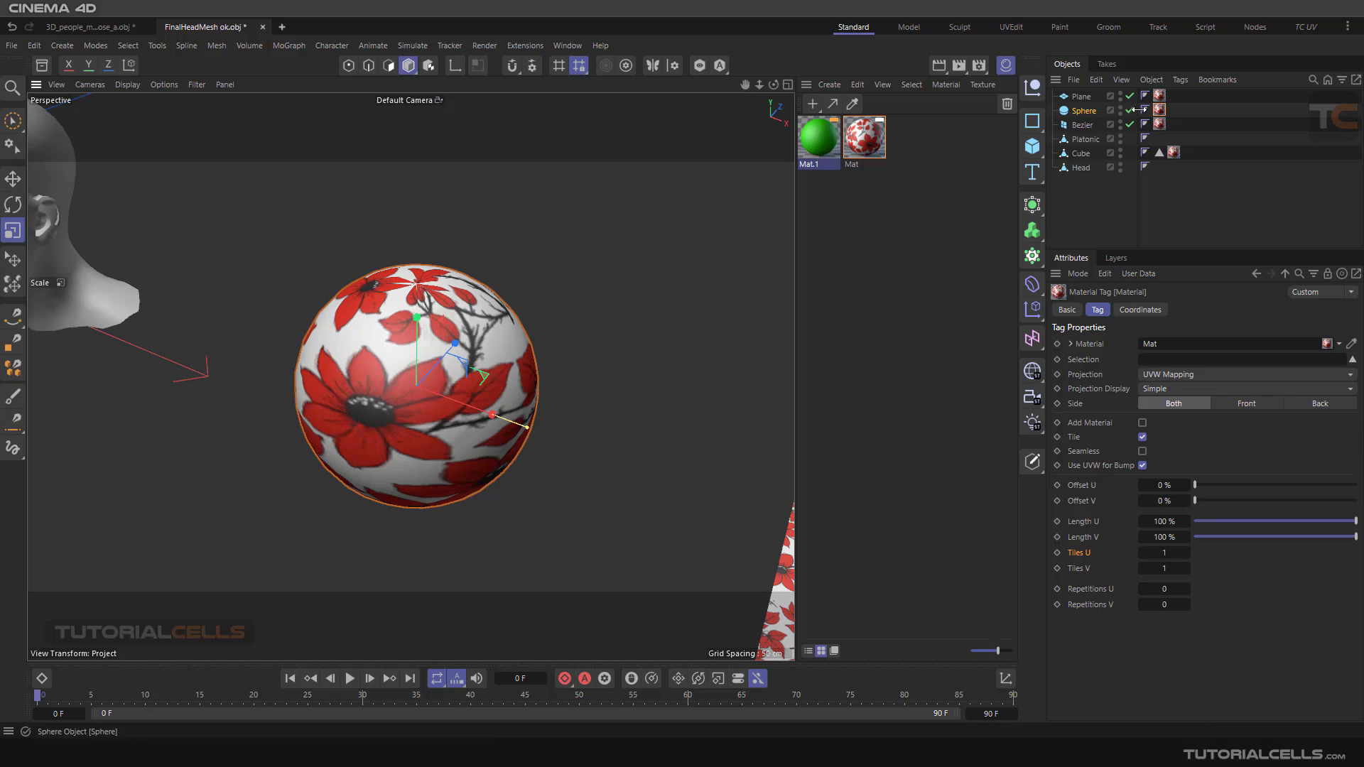
scroll(452, 376, "down", 3)
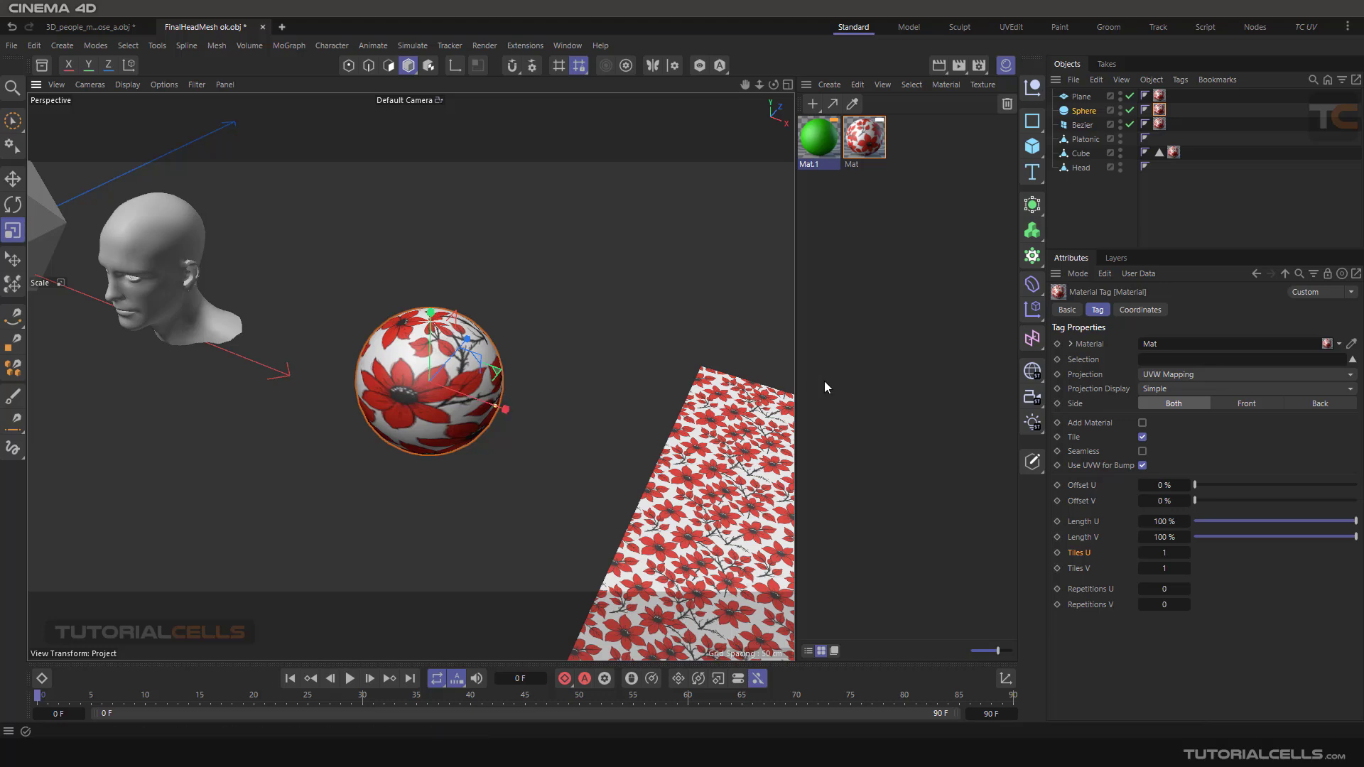
Open the floral Mat material in the Material Editor and display its Bump channel settings.
left_click(1157, 380)
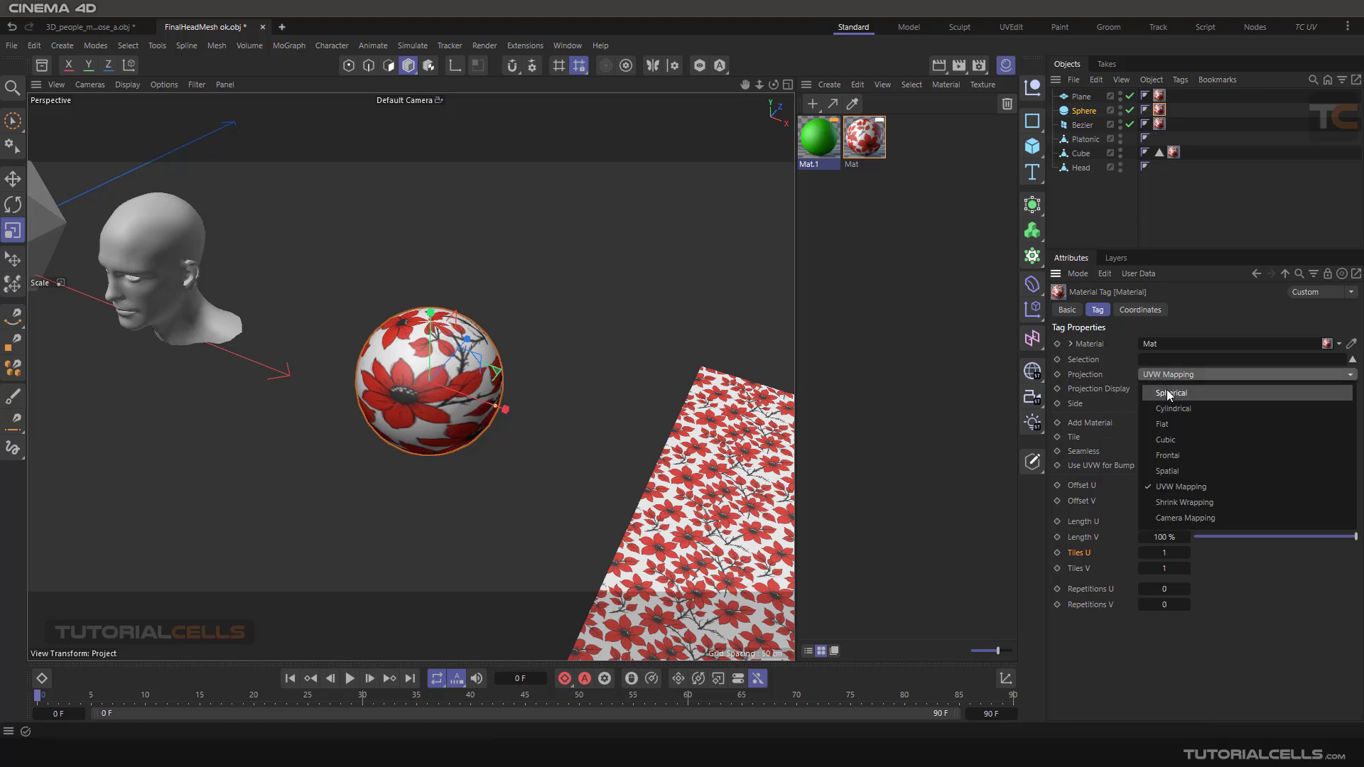
double_click(847, 146)
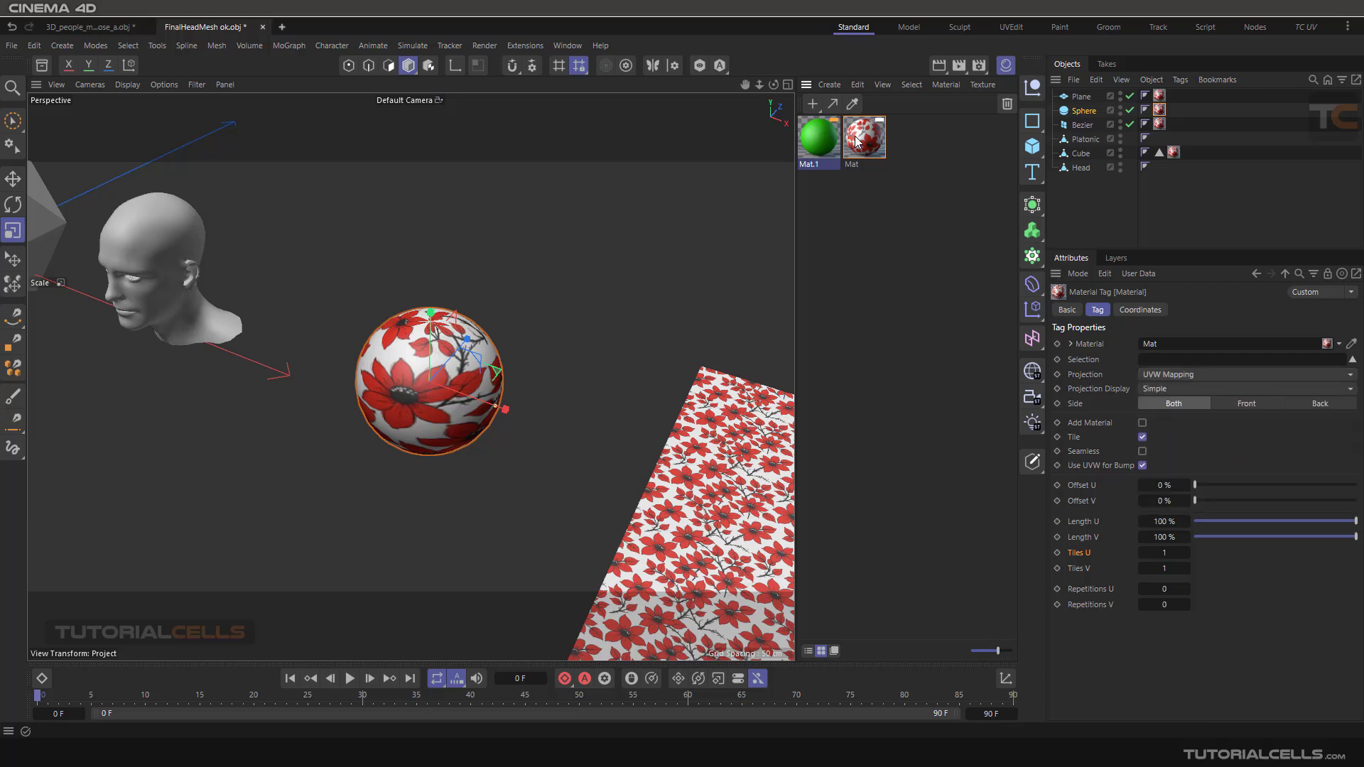
left_click(884, 385)
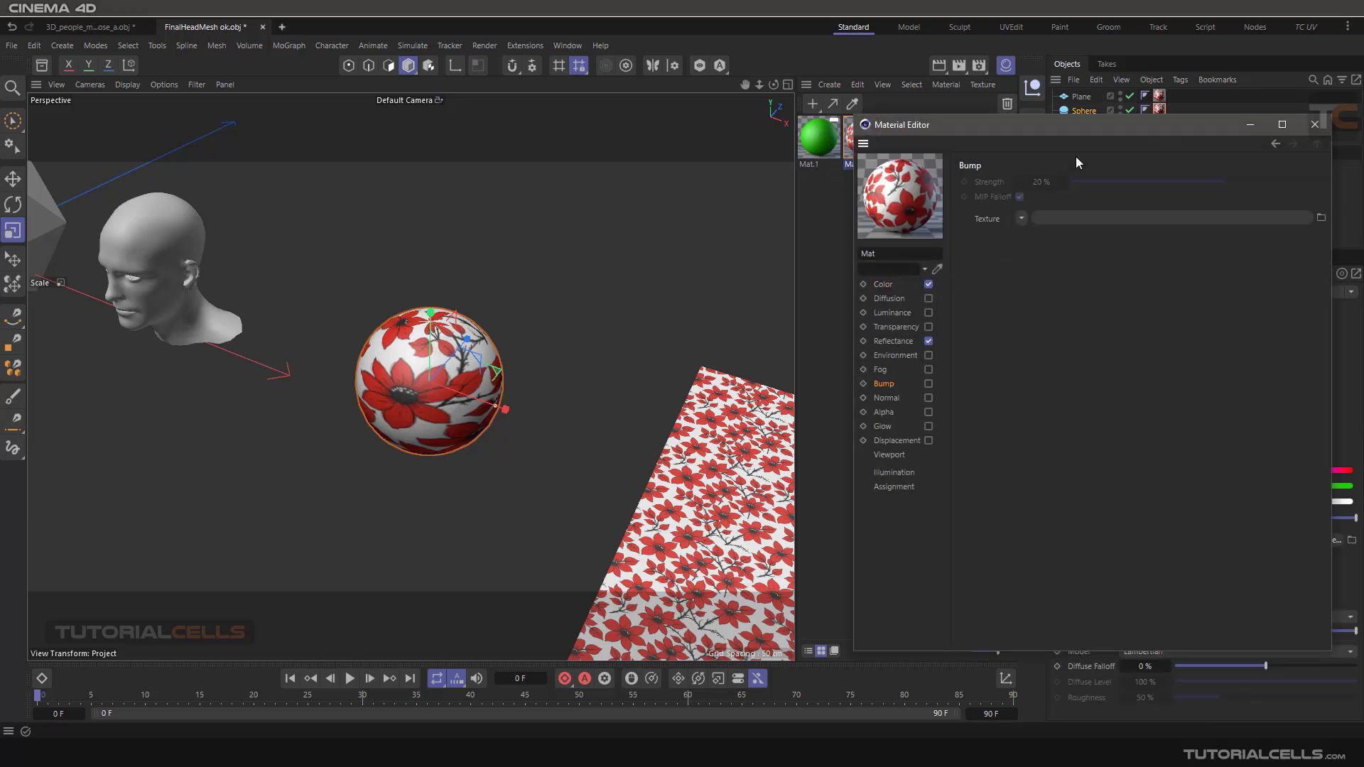
Close the Material Editor and review the projection options of the sphere's floral material tag without changing them.
left_click_drag(1094, 132, 917, 112)
left_click(1137, 104)
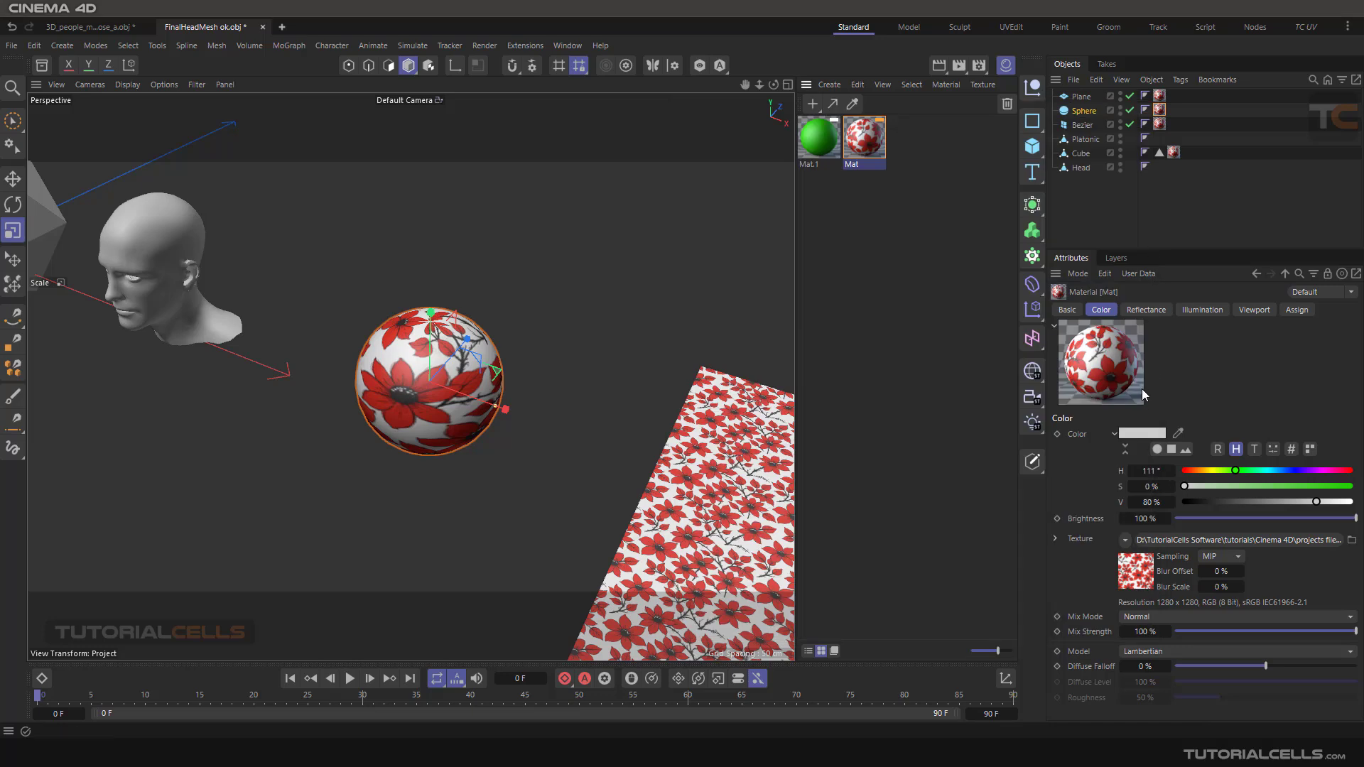
left_click(1160, 109)
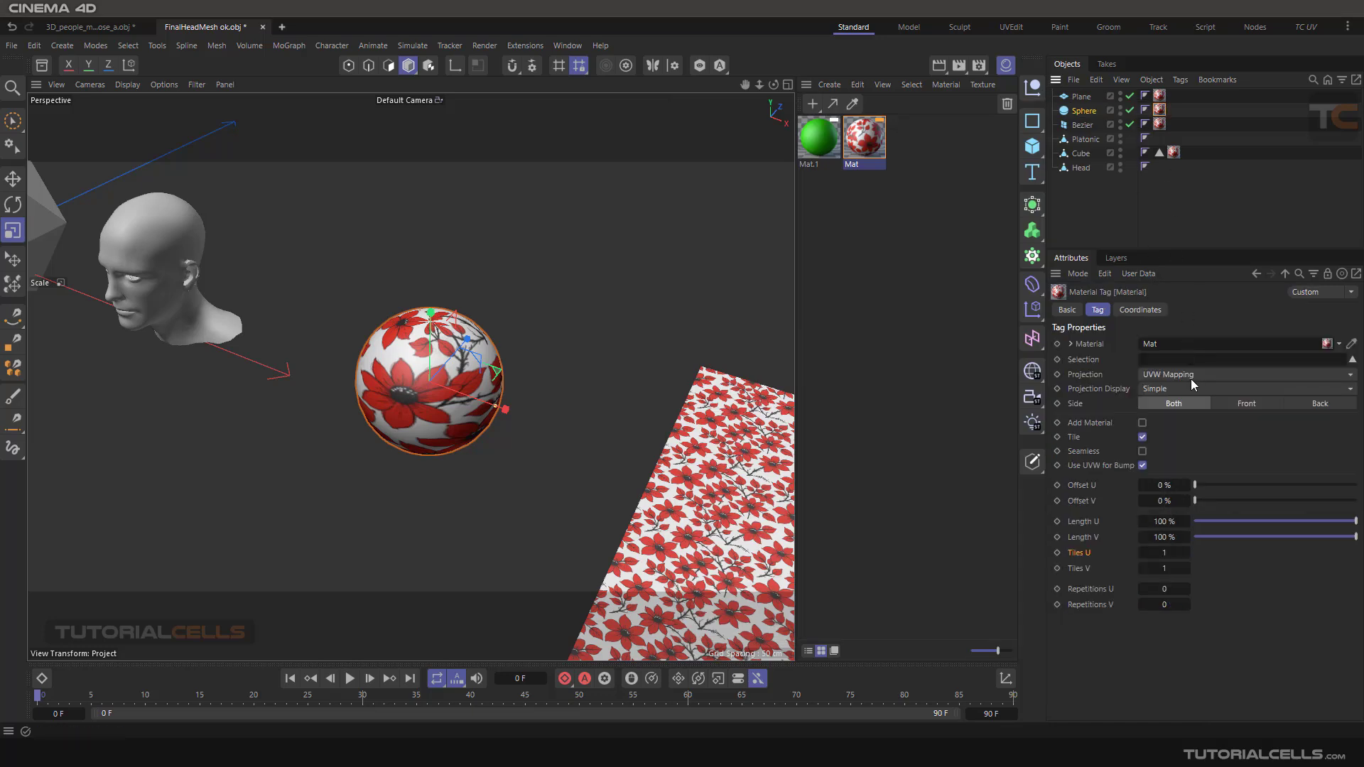
left_click(1192, 376)
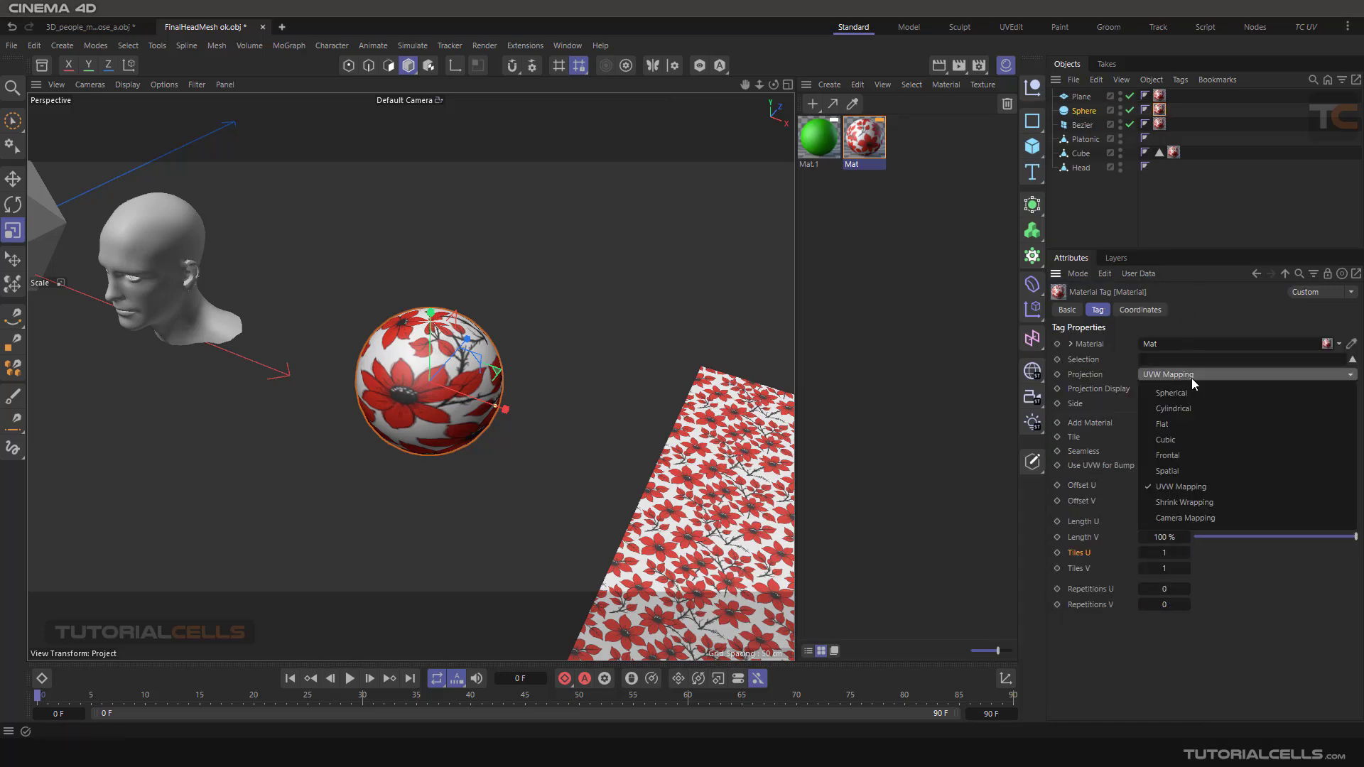
left_click(1197, 326)
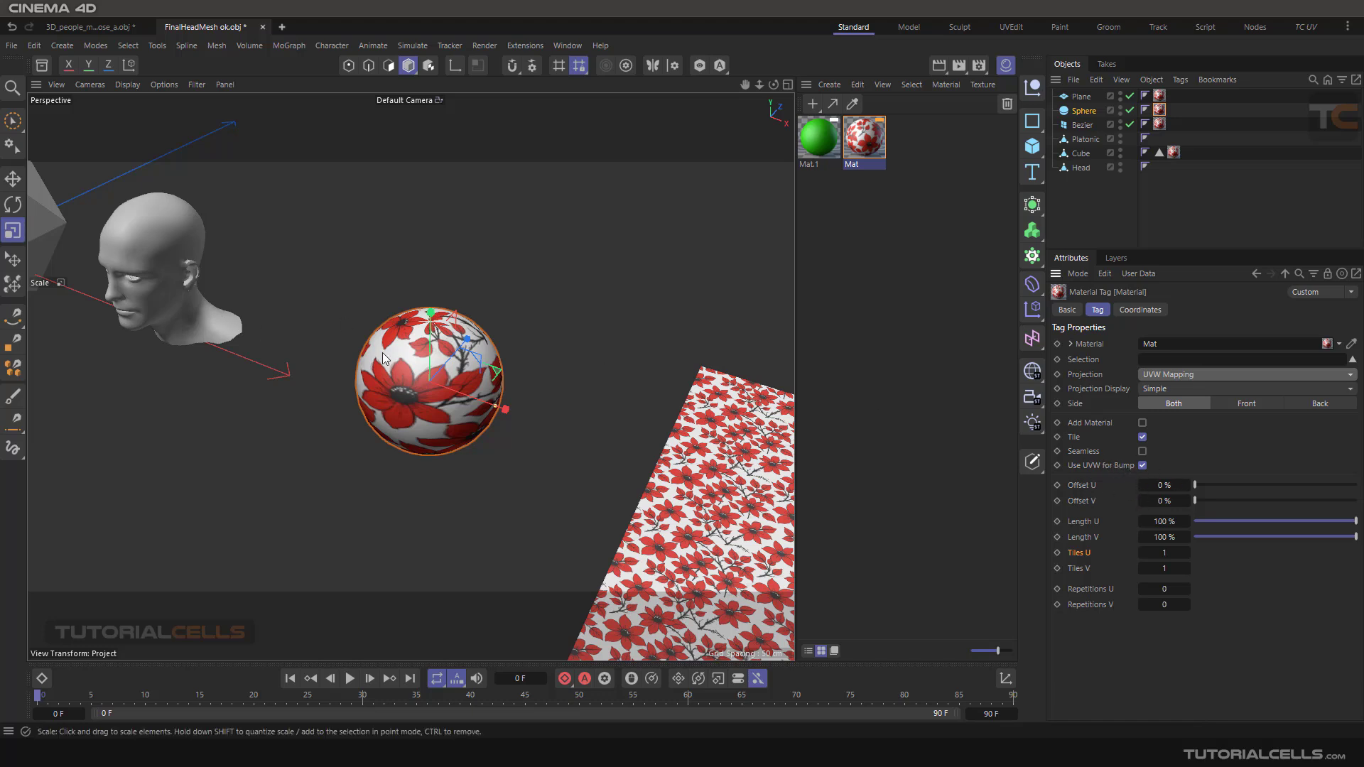
Select the Platonic object among the scene objects and switch to the TC UV layout.
left_click(594, 321)
left_click_drag(594, 321, 518, 344, "alt")
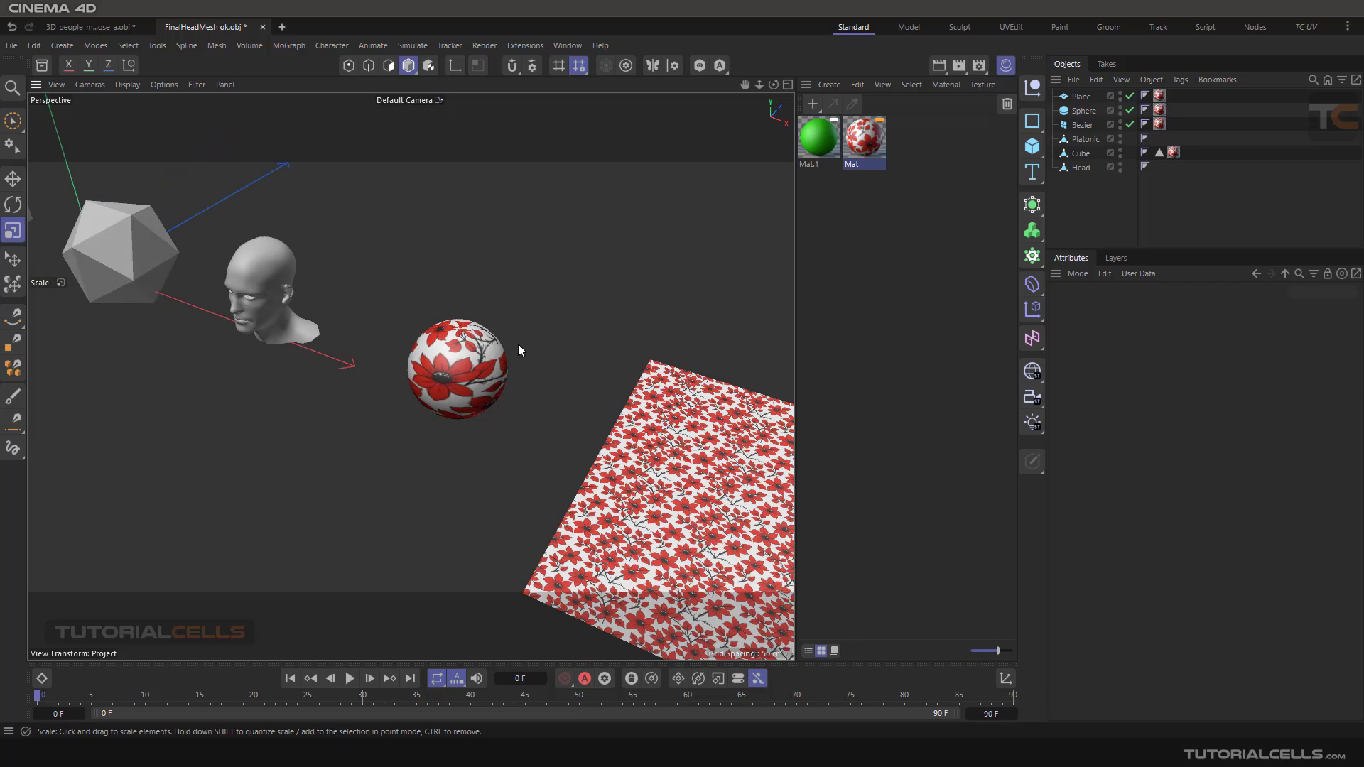
scroll(518, 346, "down", 6)
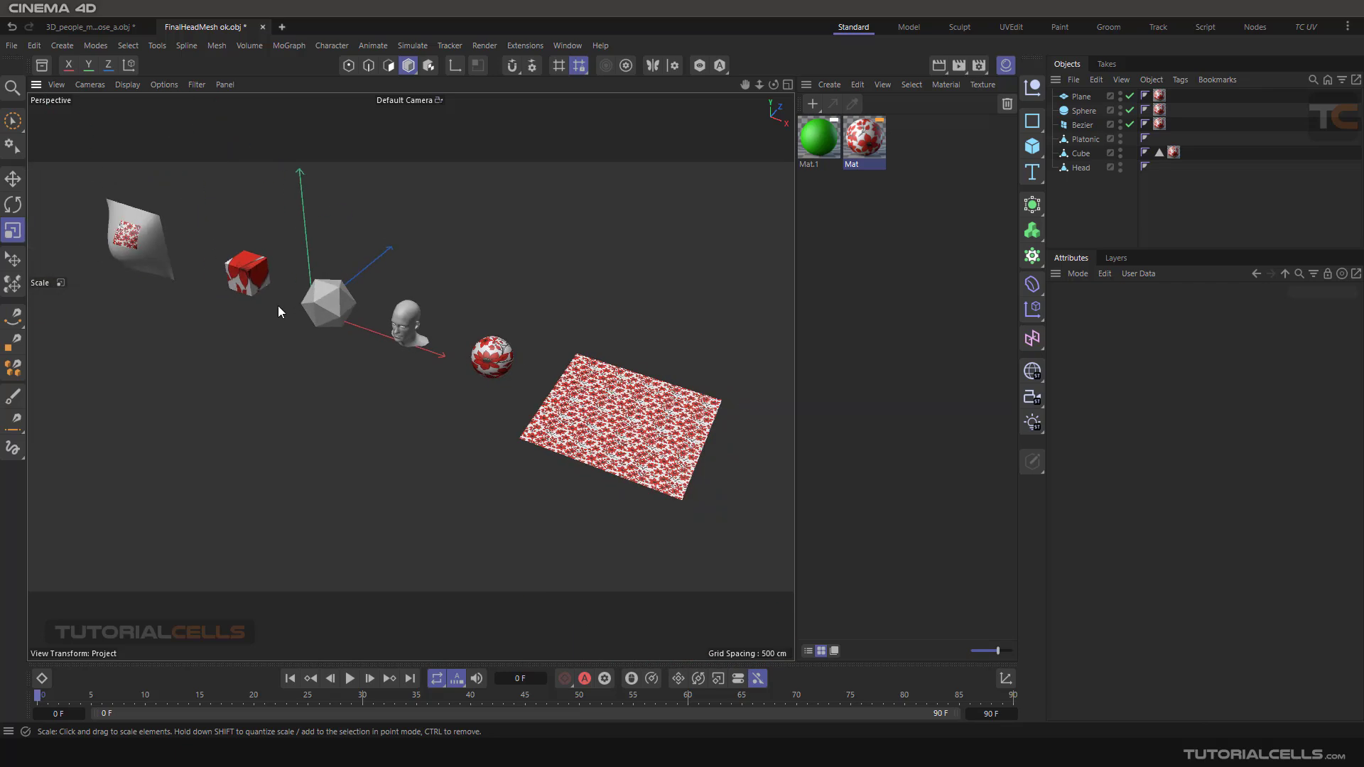
scroll(329, 305, "up", 6)
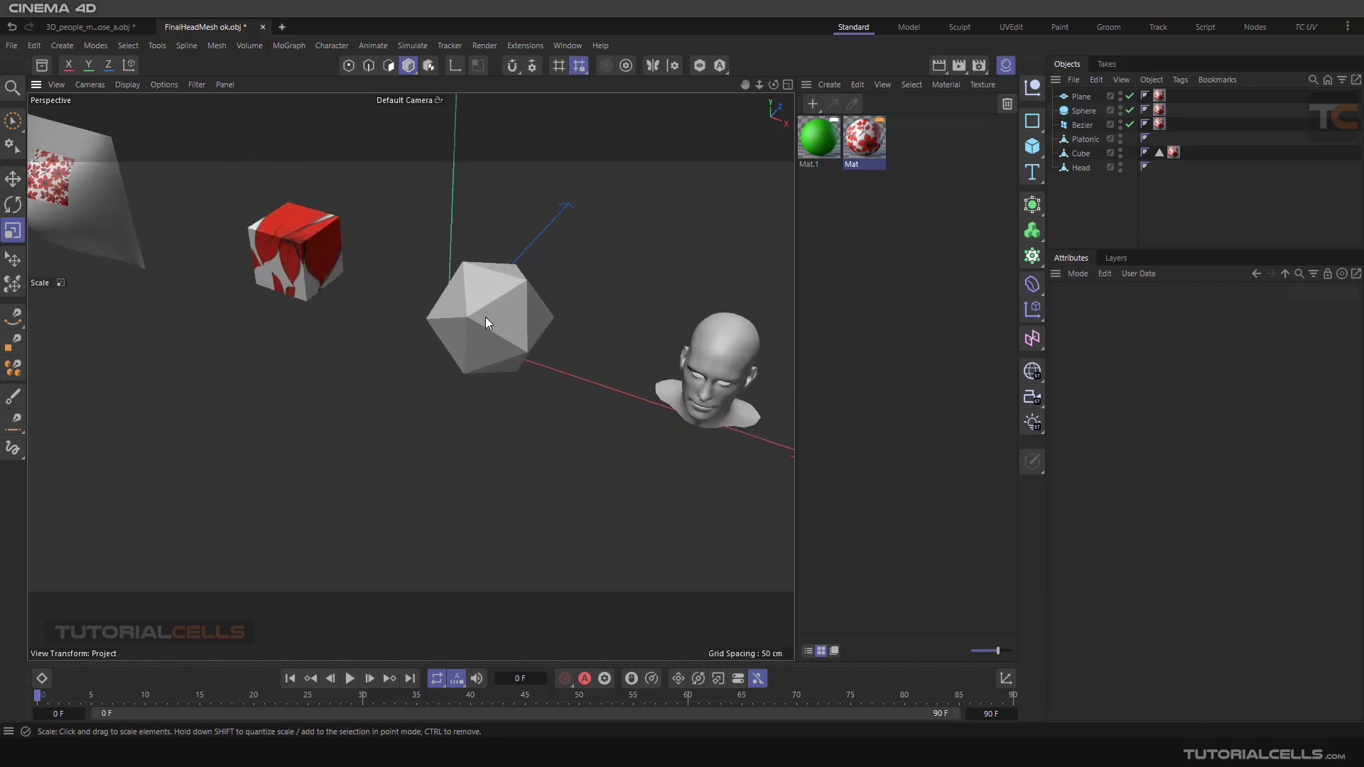
left_click(486, 320)
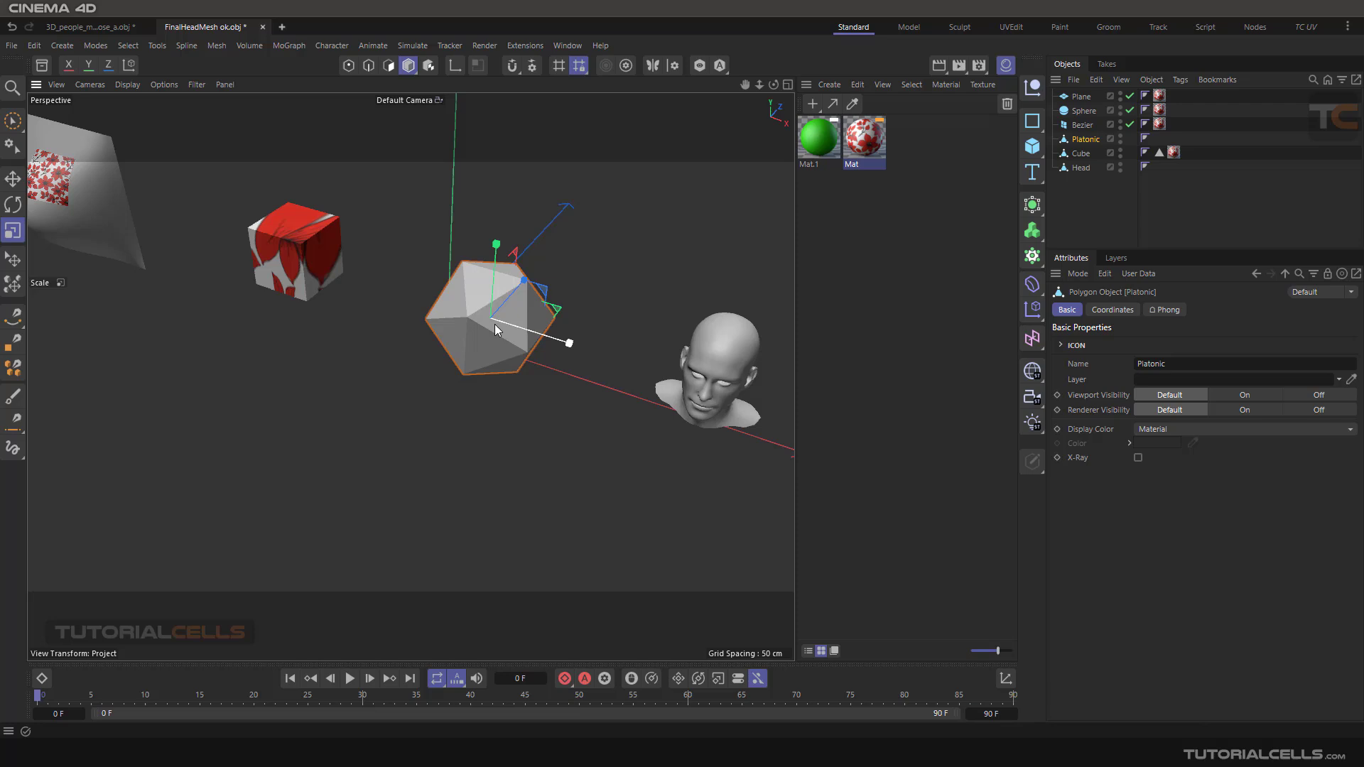
left_click(1310, 33)
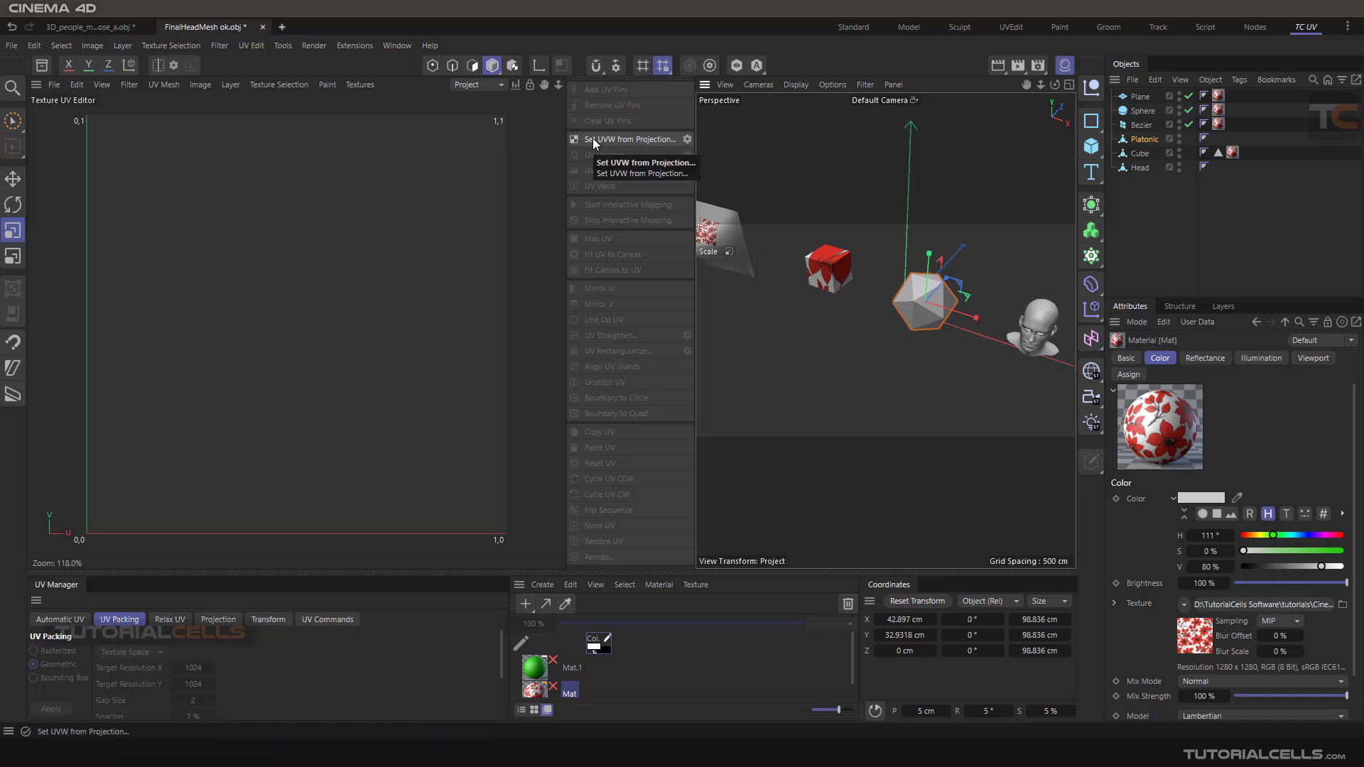
Review the projection types in the Set UVW from Projection options and cancel without applying any.
left_click(688, 140)
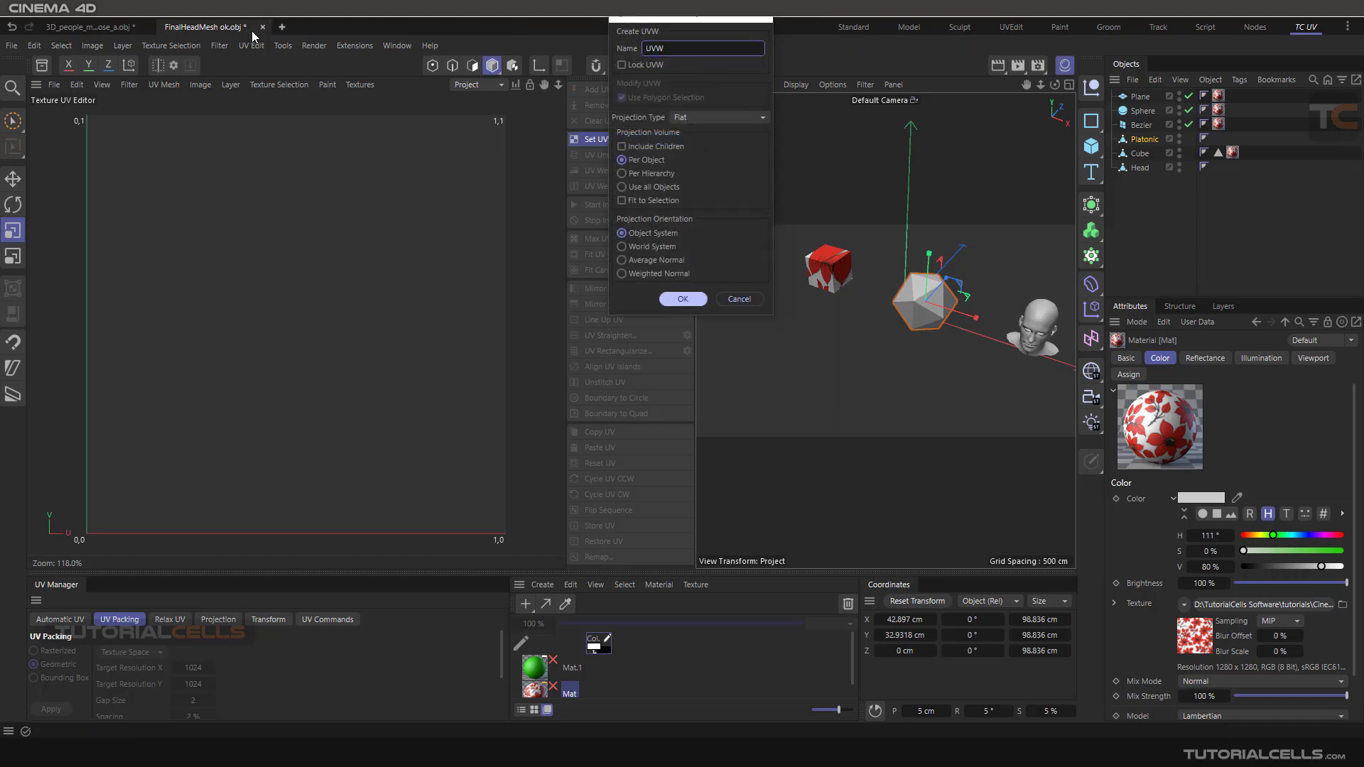
left_click_drag(664, 17, 769, 170)
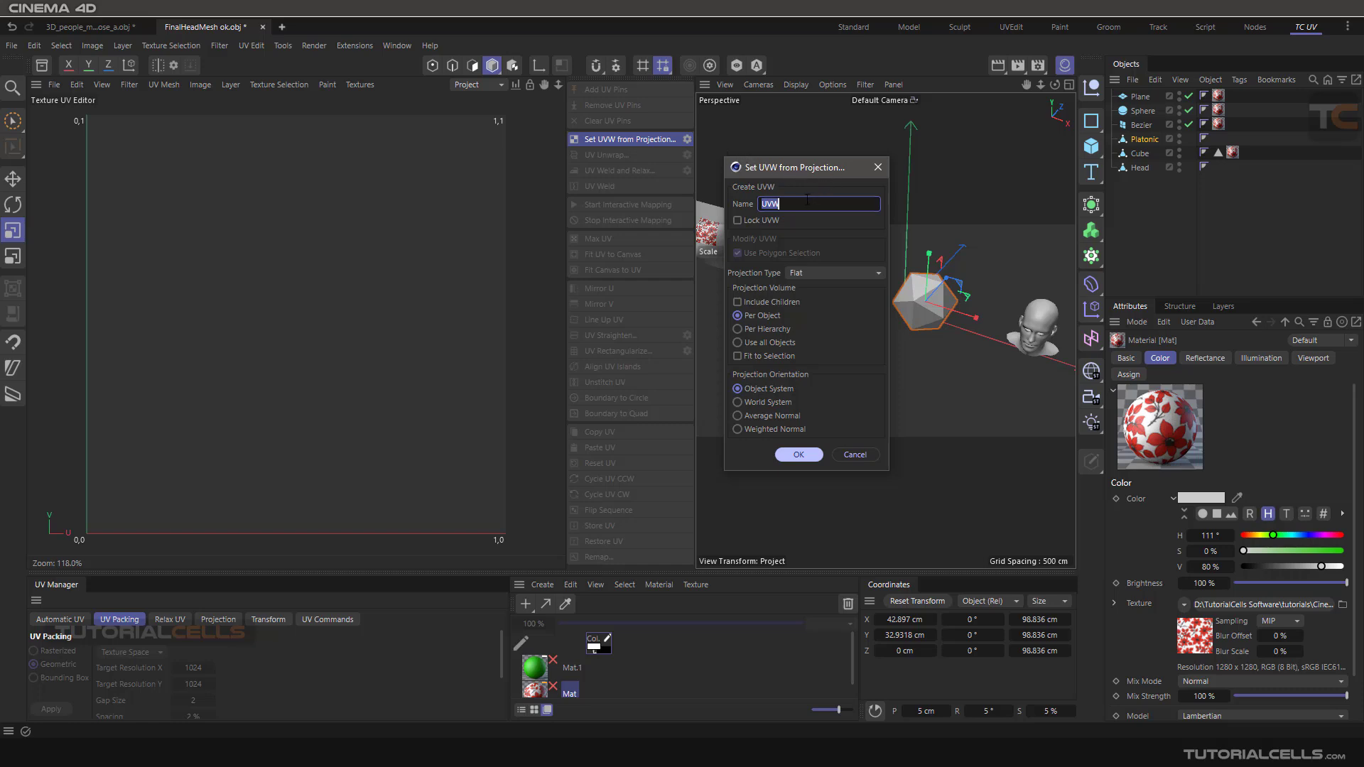
left_click(835, 274)
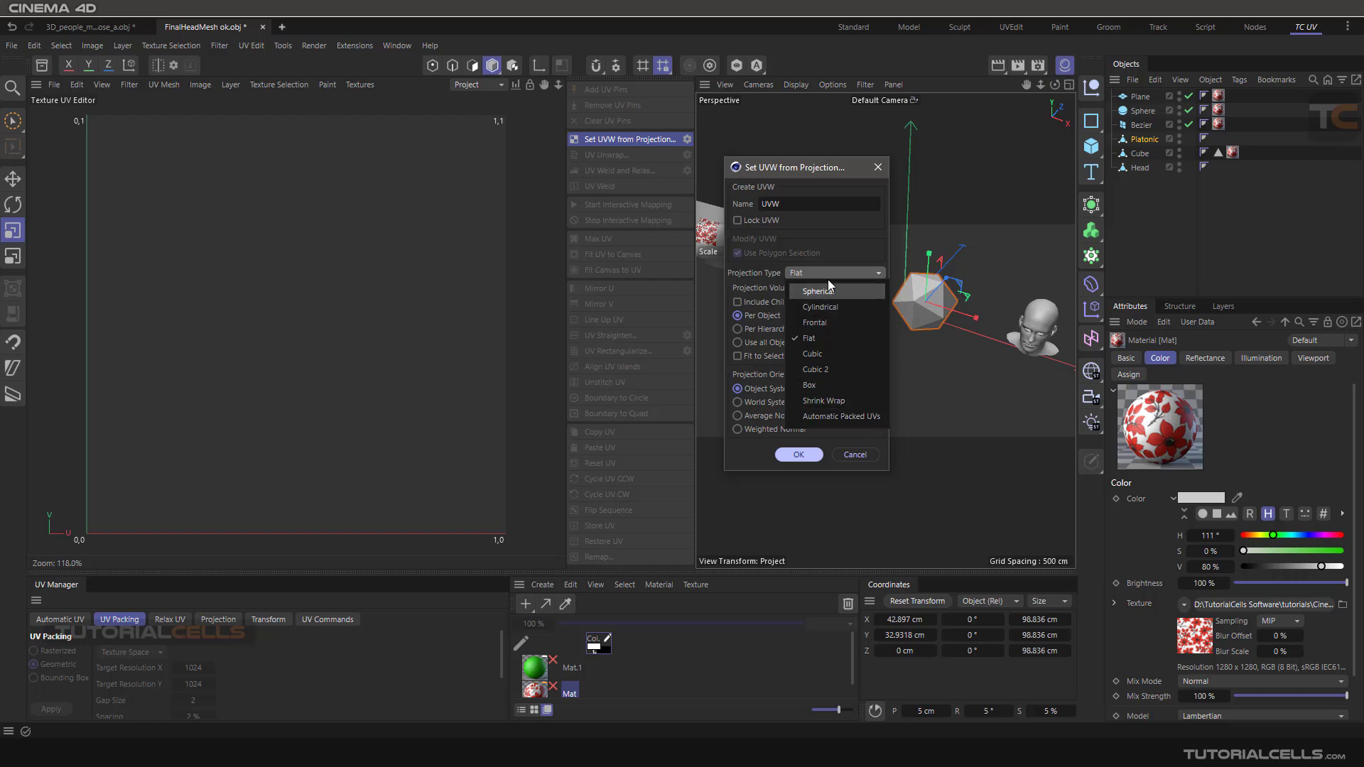
left_click(836, 249)
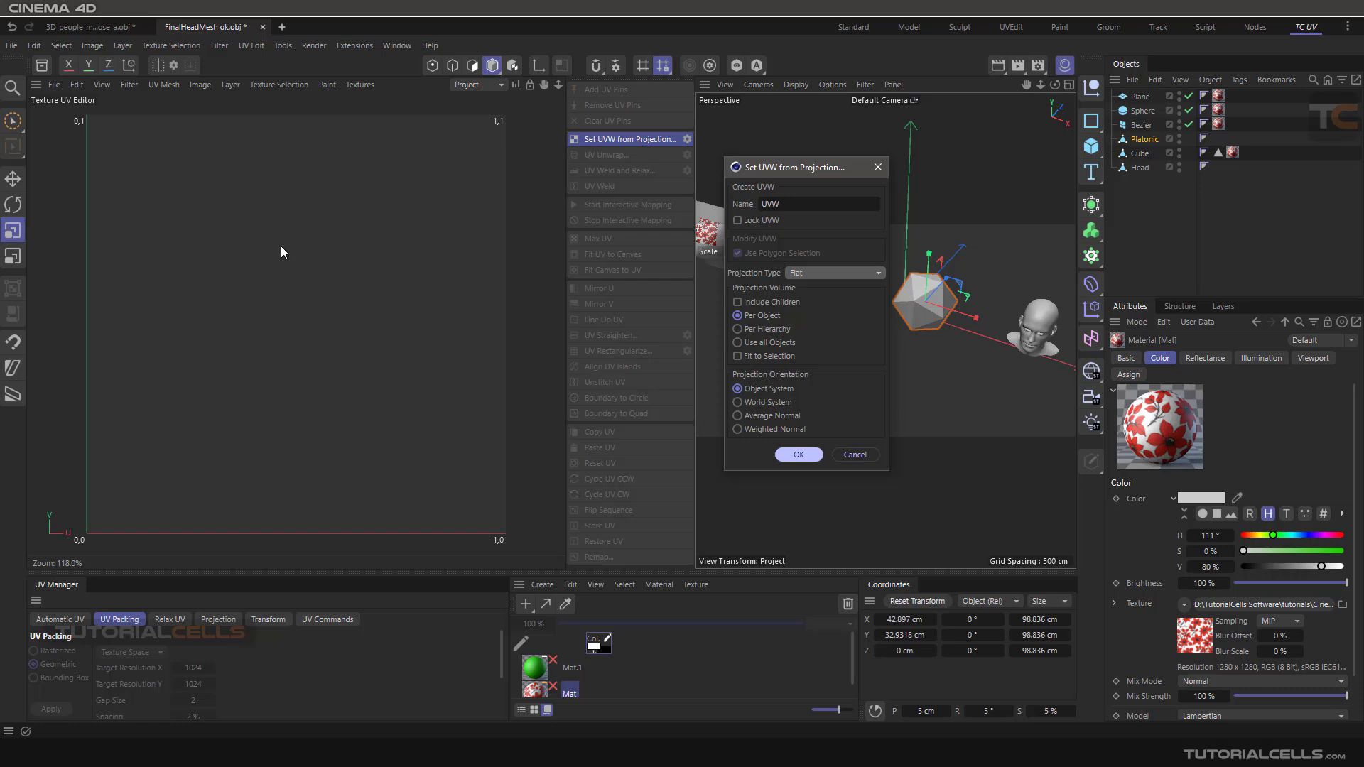
left_click(854, 455)
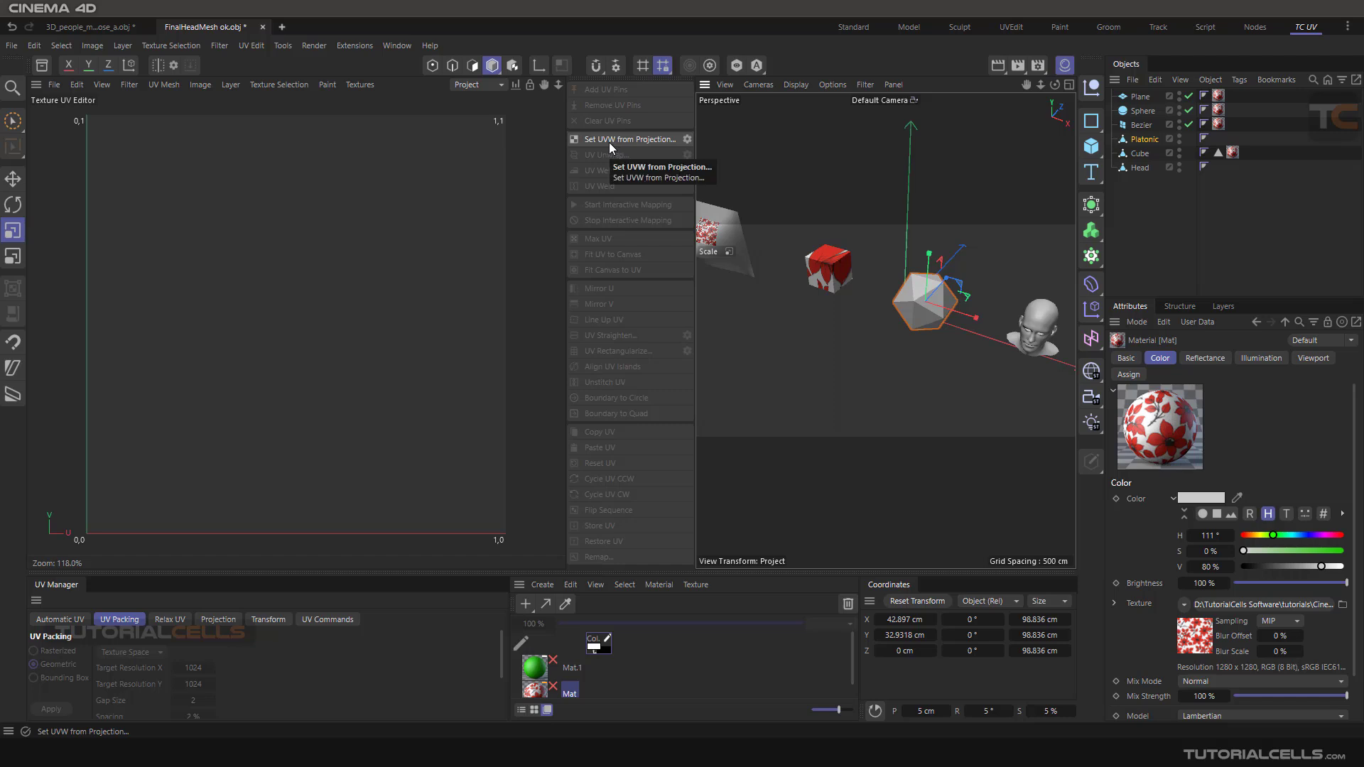
Set the projection of the Bezier's floral material tag to UVW Mapping and check the Texture UV Editor.
left_click(1218, 124)
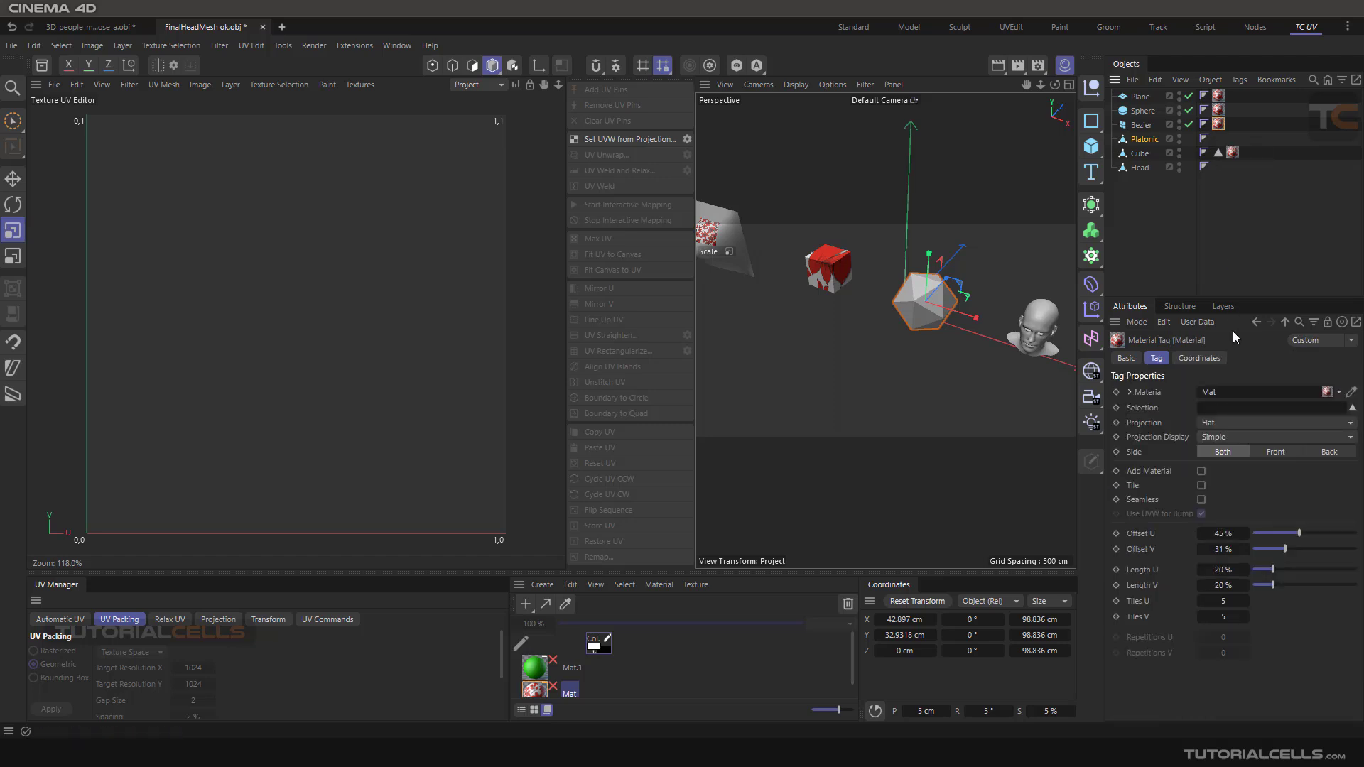
left_click(1221, 424)
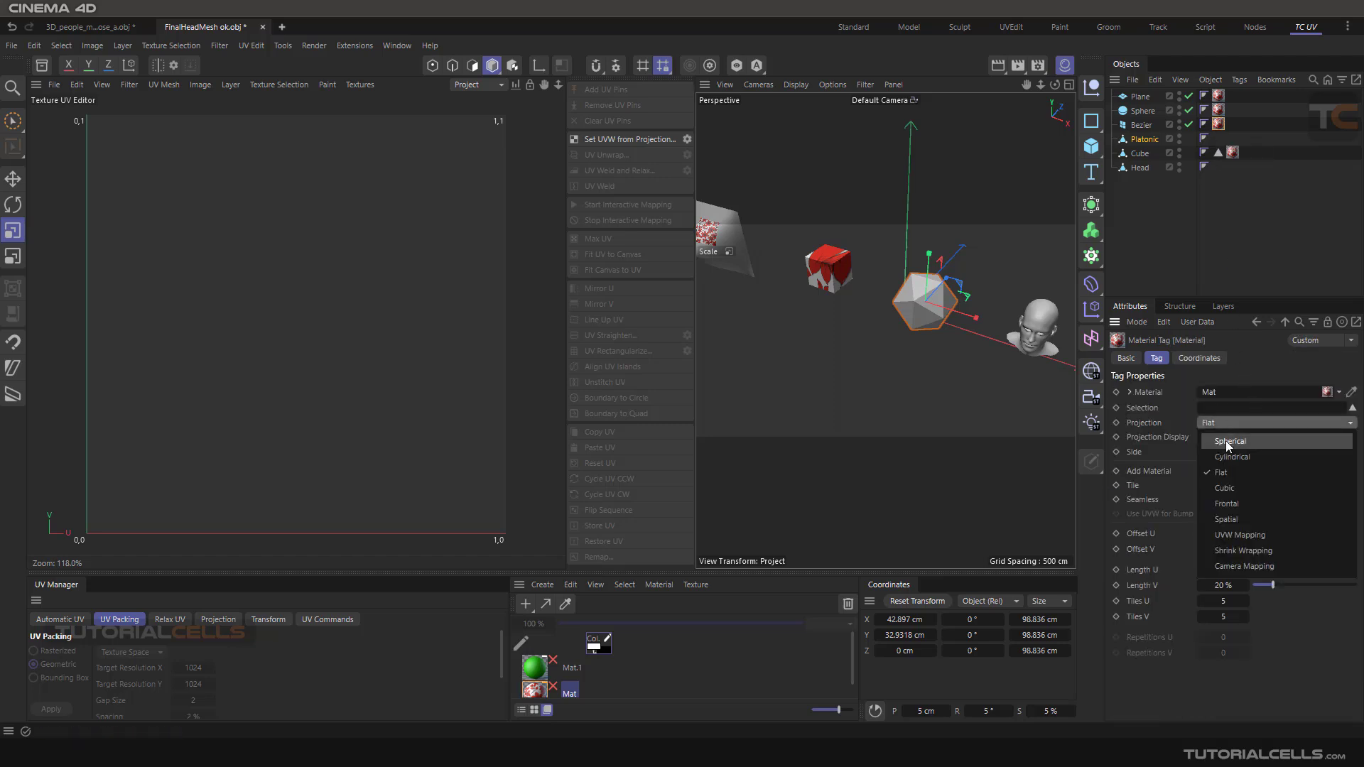
left_click(1252, 539)
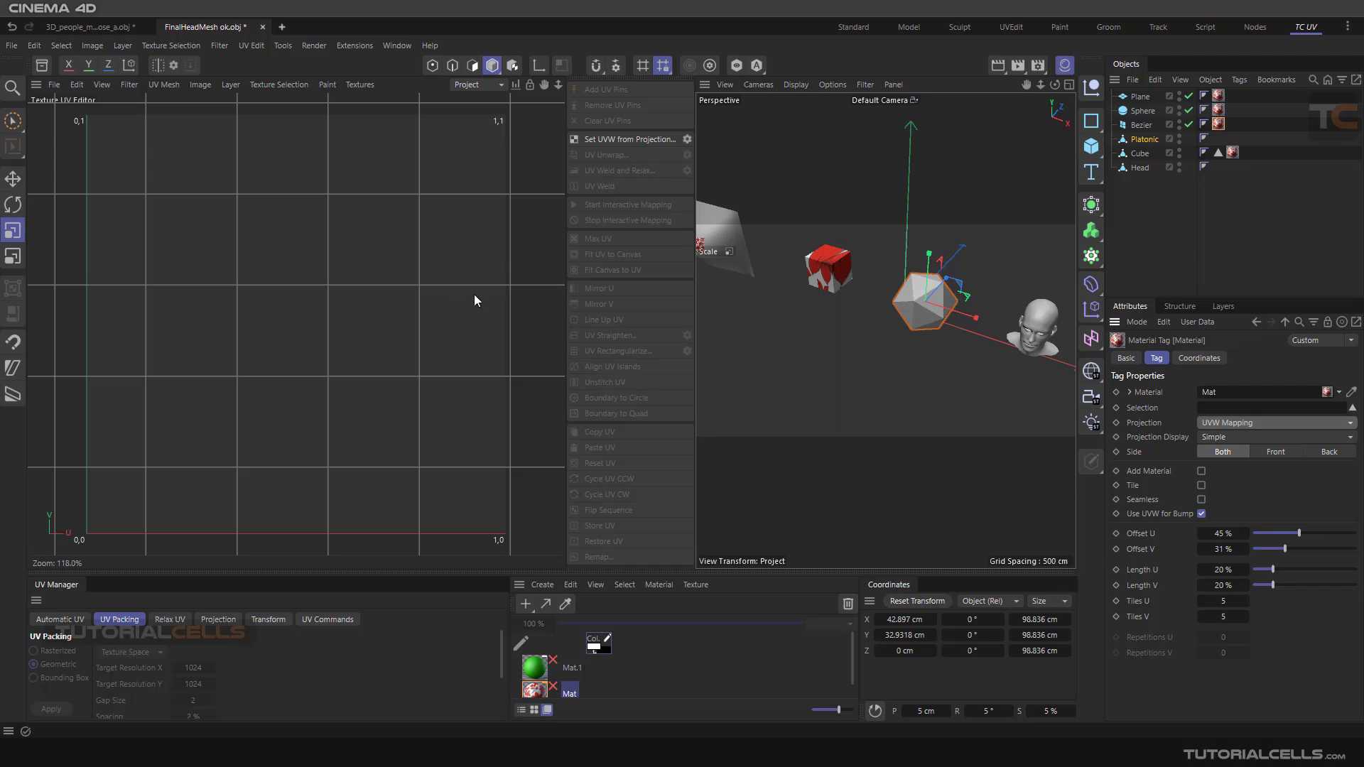
scroll(412, 272, "down", 2)
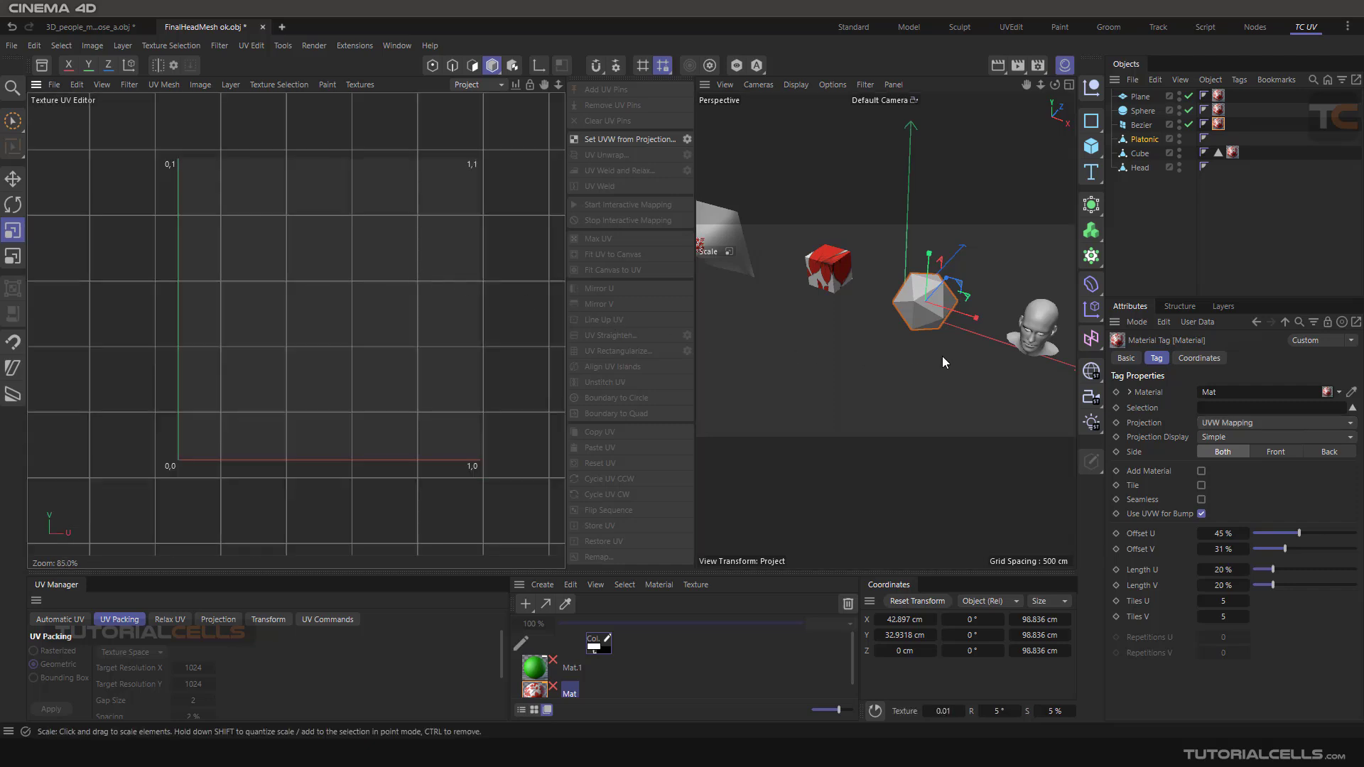
Set the cube's floral tag projection to Spherical and switch it to Cylindrical to compare the resulting UV layouts.
left_click(835, 287)
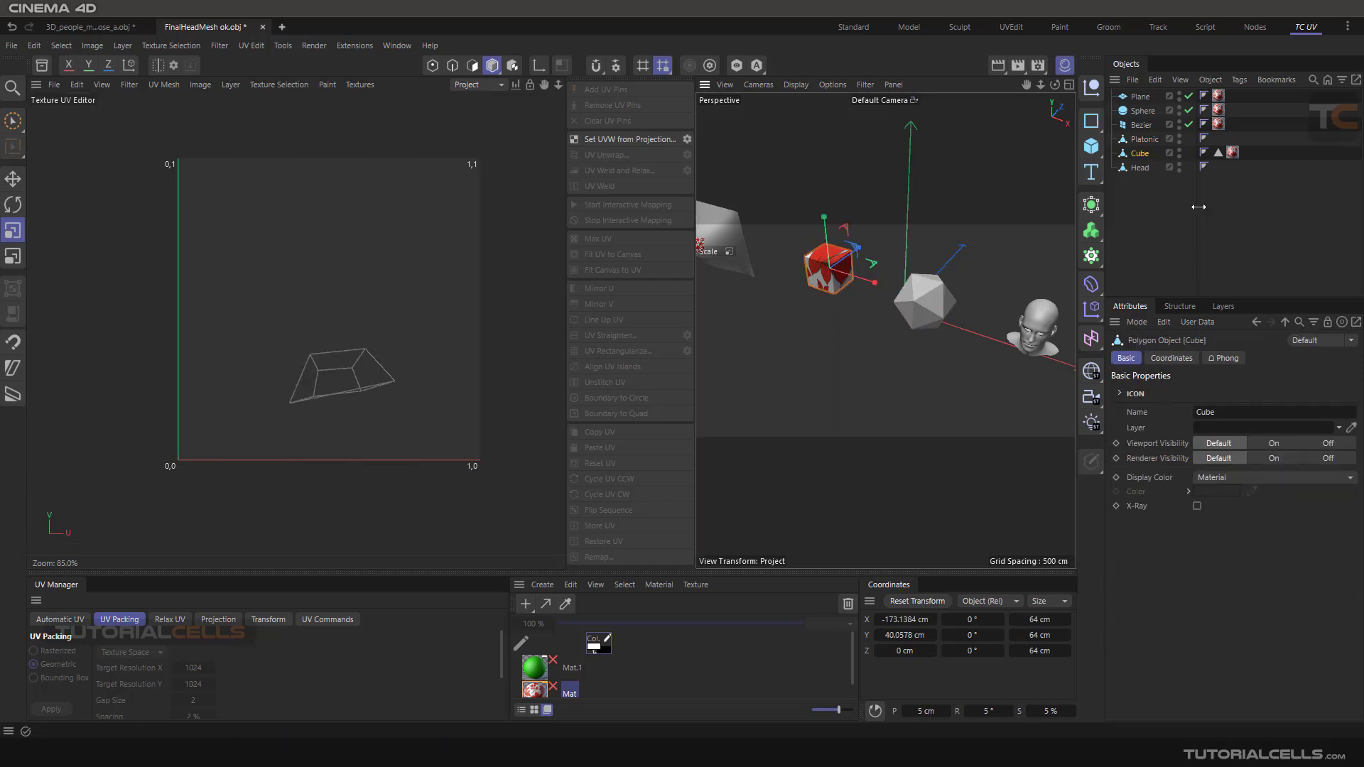
left_click(1232, 152)
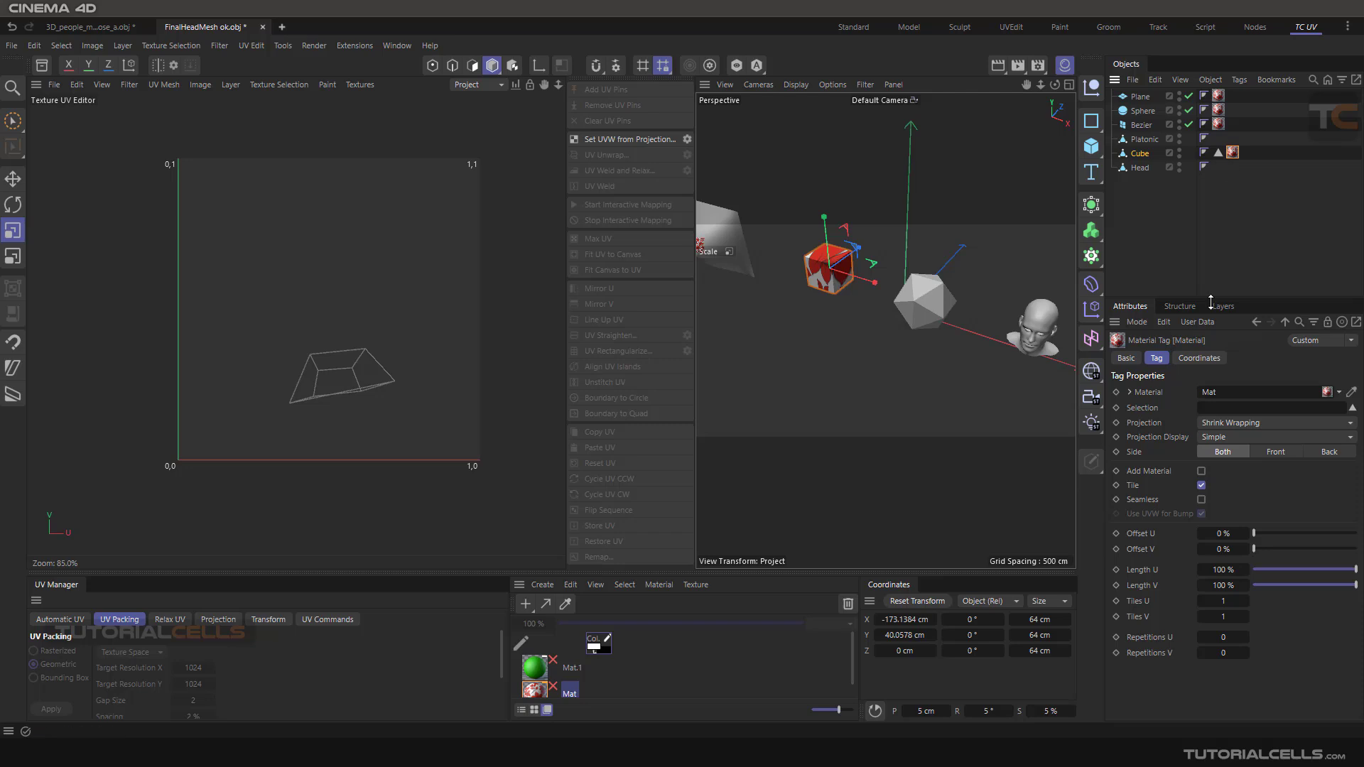
left_click(1232, 423)
left_click(1236, 441)
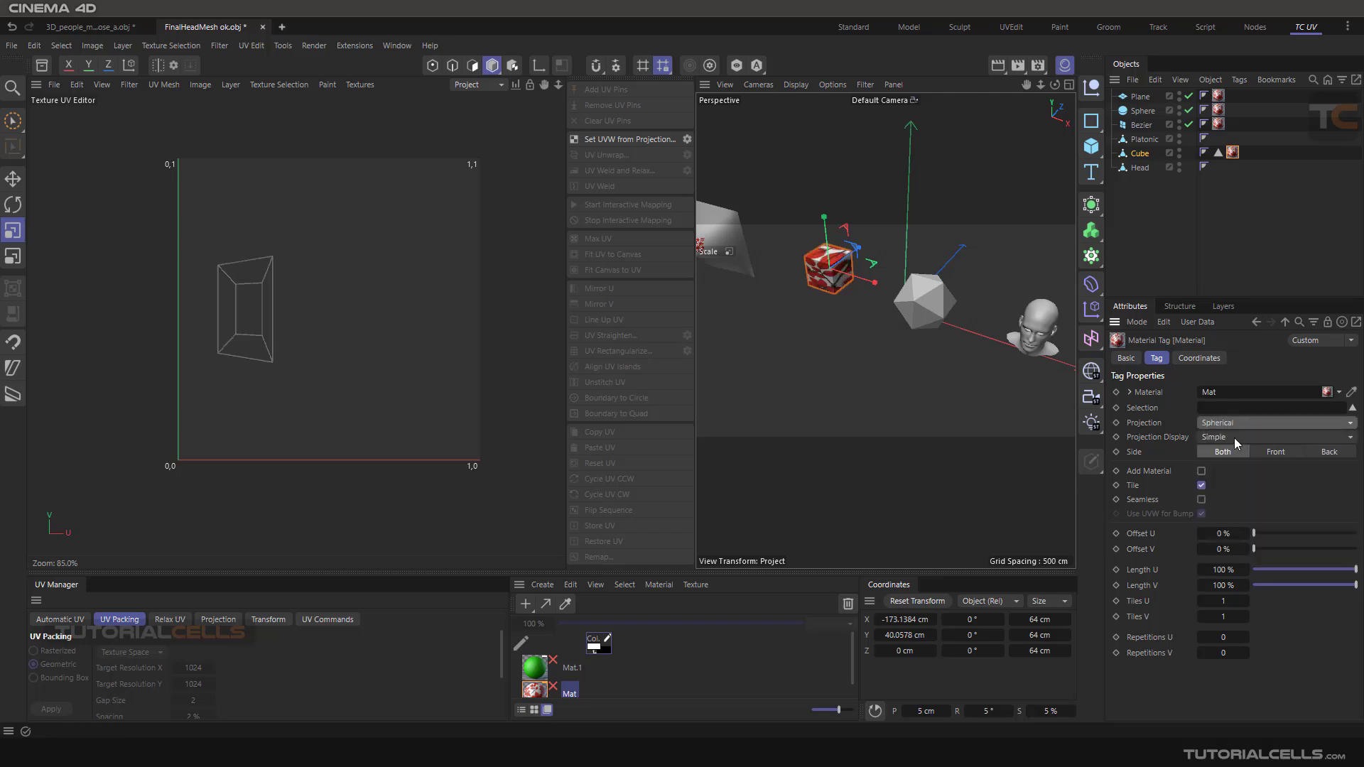
left_click(1236, 426)
left_click(1236, 456)
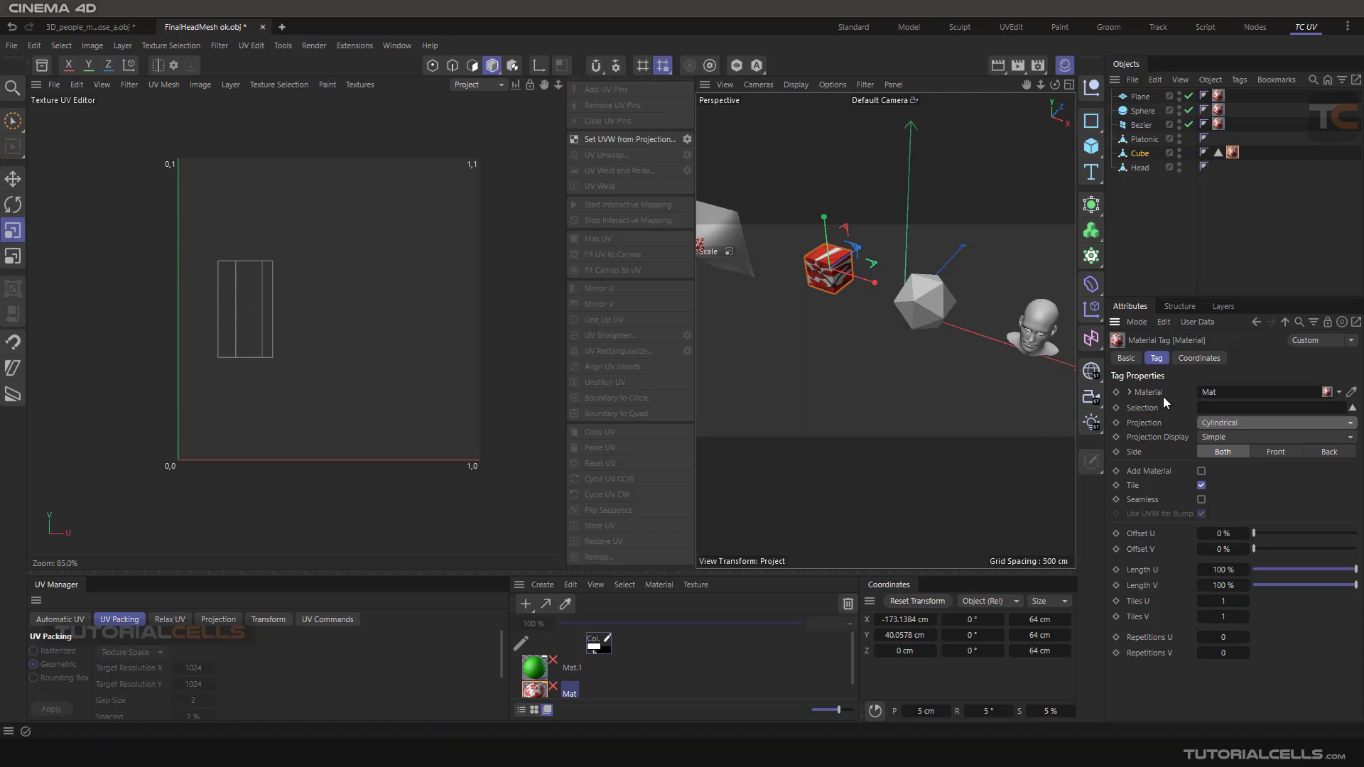
Try Flat projection on the Bezier's floral material tag and switch it to Cubic.
scroll(771, 274, "down", 4)
left_click(772, 274)
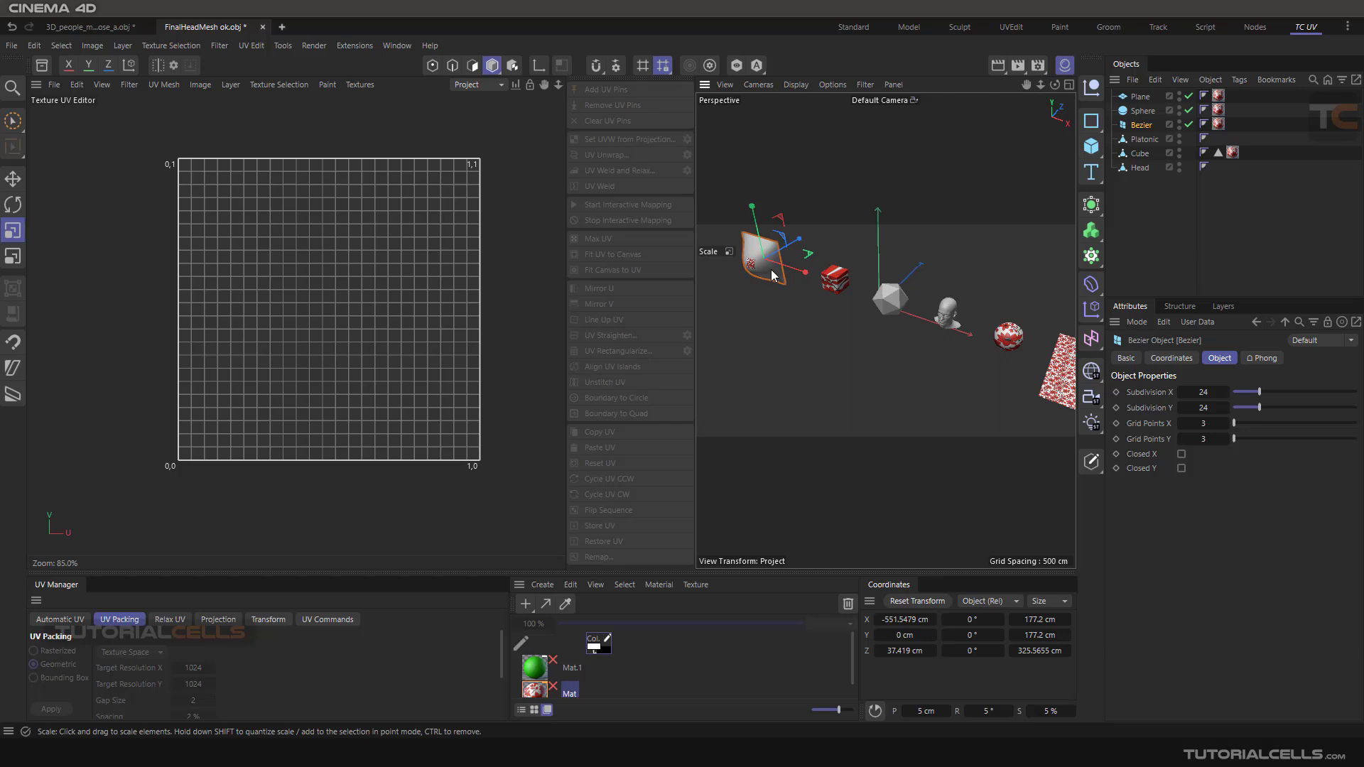
left_click(1219, 126)
left_click(1234, 422)
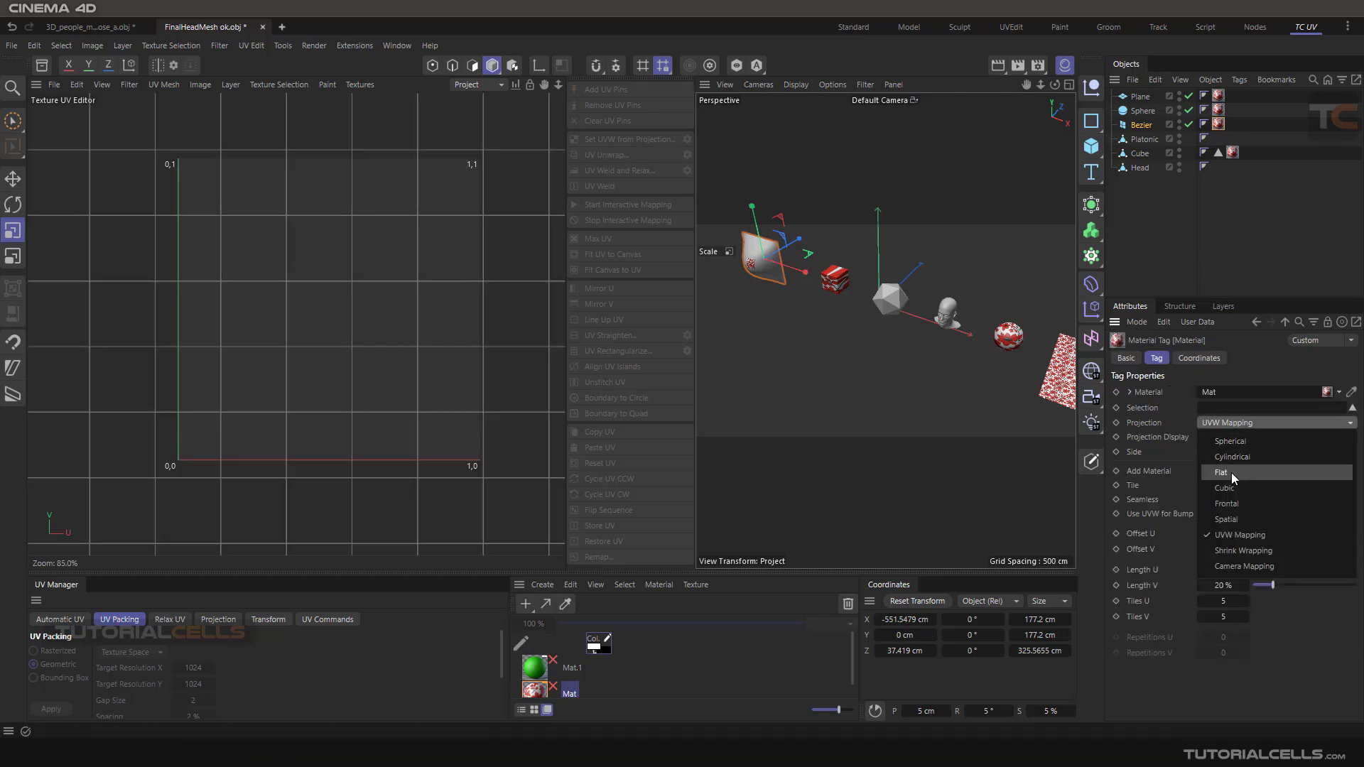
left_click(1230, 472)
left_click(1239, 422)
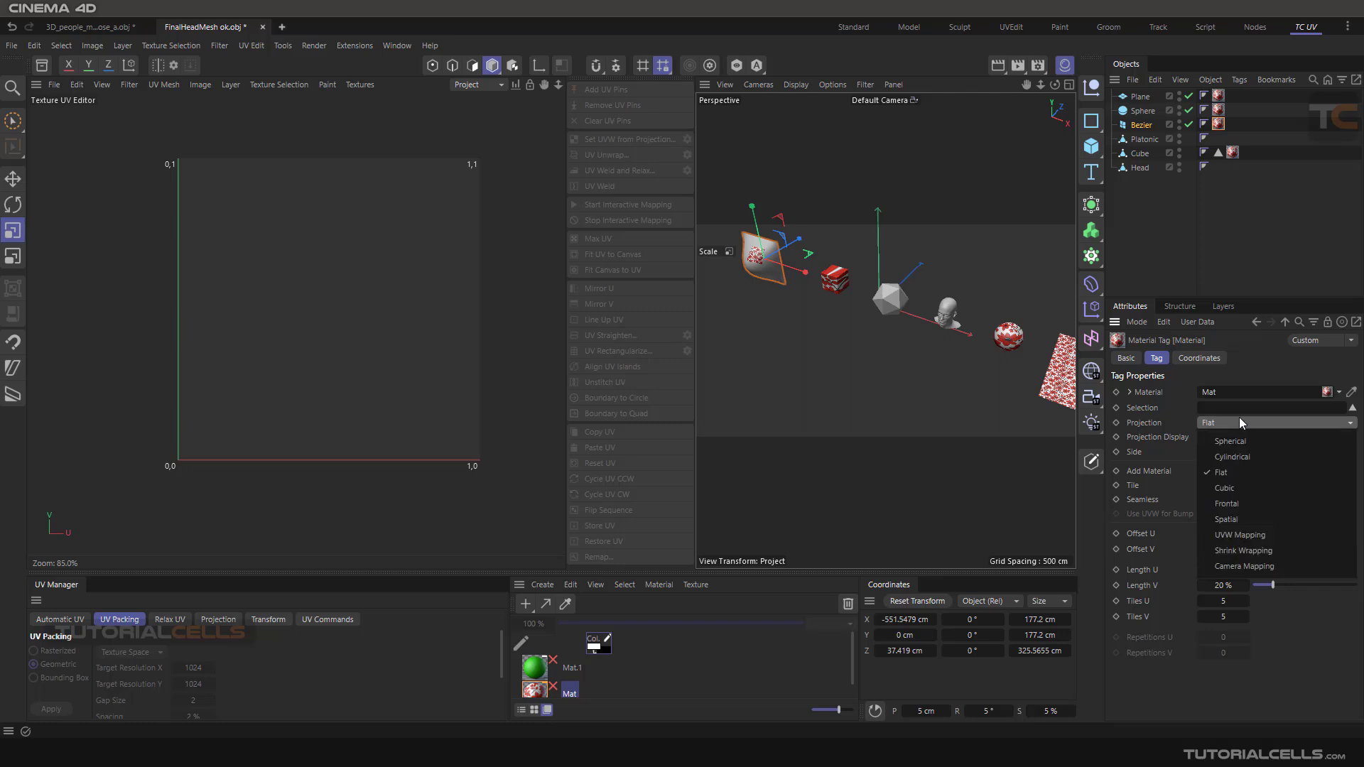
left_click(1234, 493)
Move the floral material tag from the cube to the Platonic object and set its projection to Flat.
left_click(885, 296)
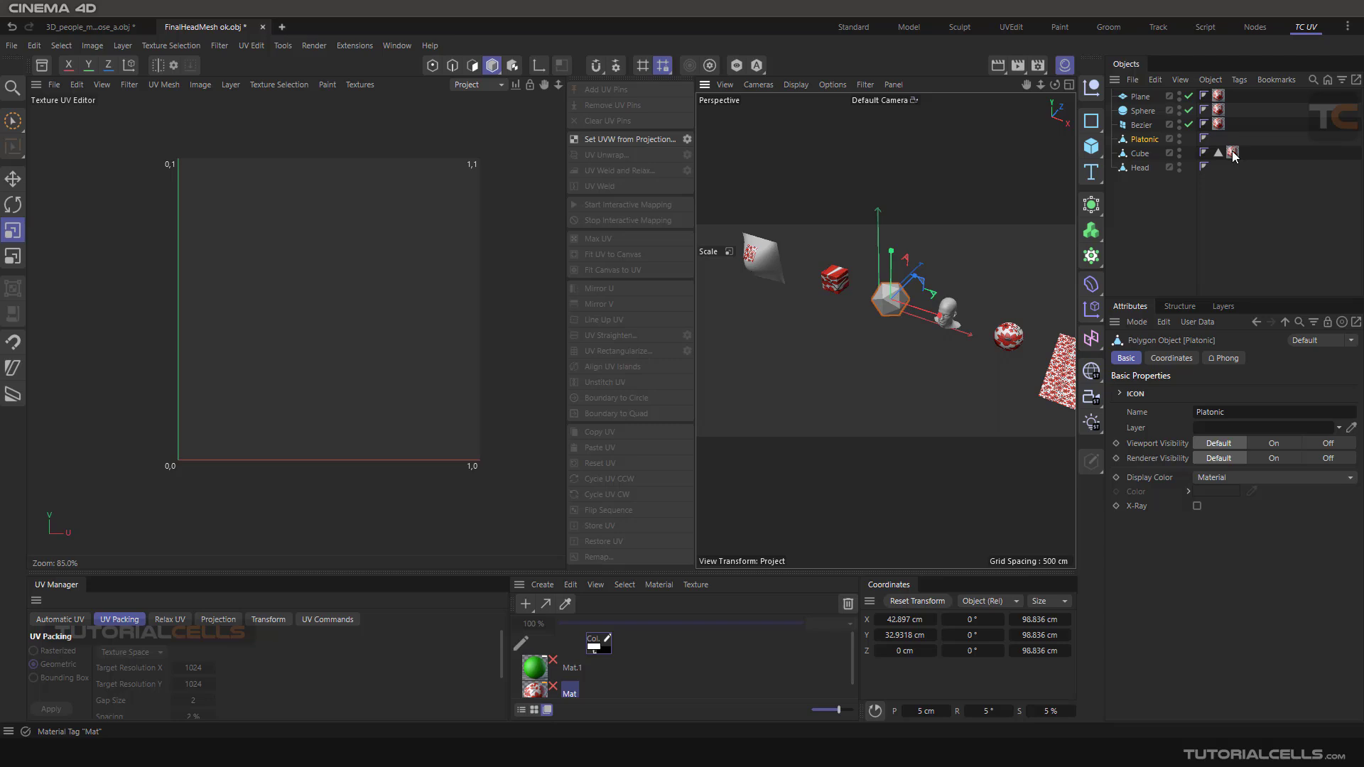
left_click_drag(1231, 152, 1219, 144)
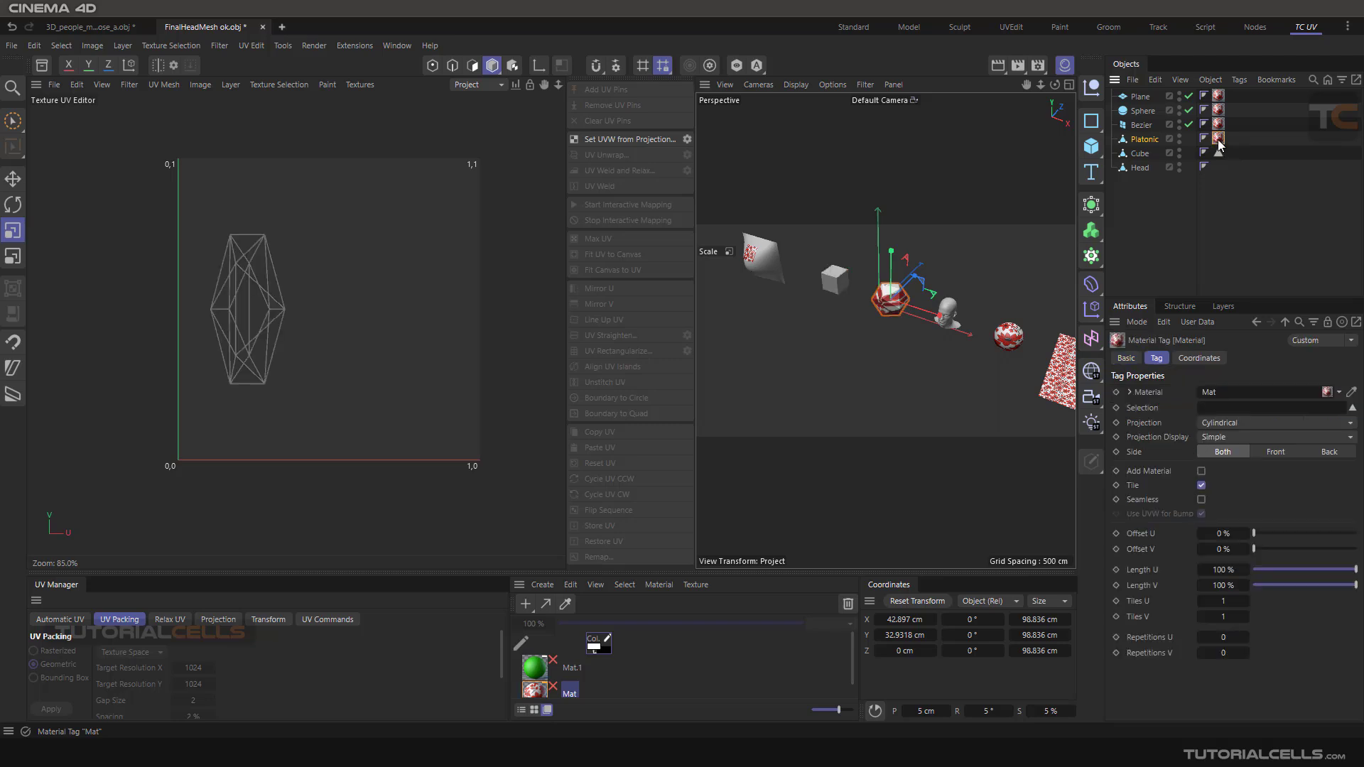
left_click(1251, 424)
left_click(1242, 474)
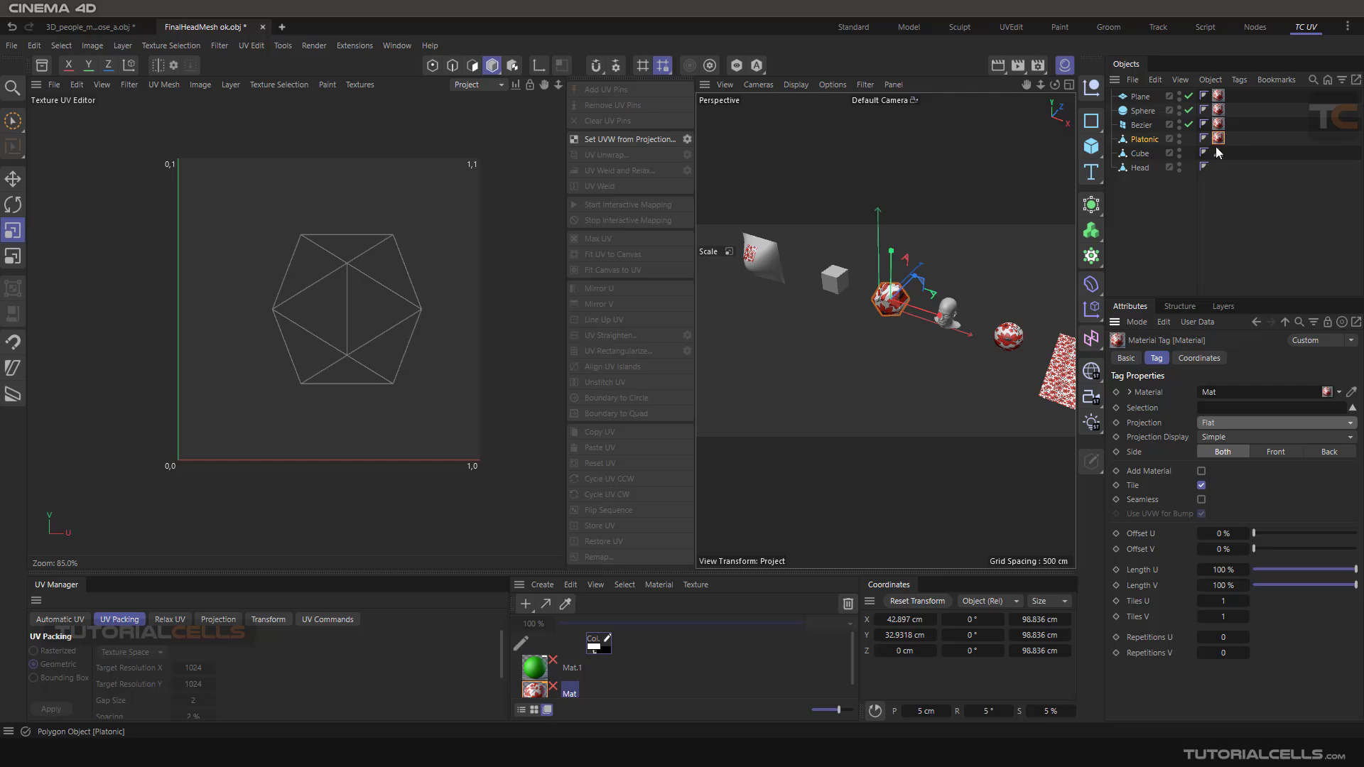
Inspect the Platonic's flat UV layout up close and return to the Standard layout.
scroll(346, 371, "up", 2)
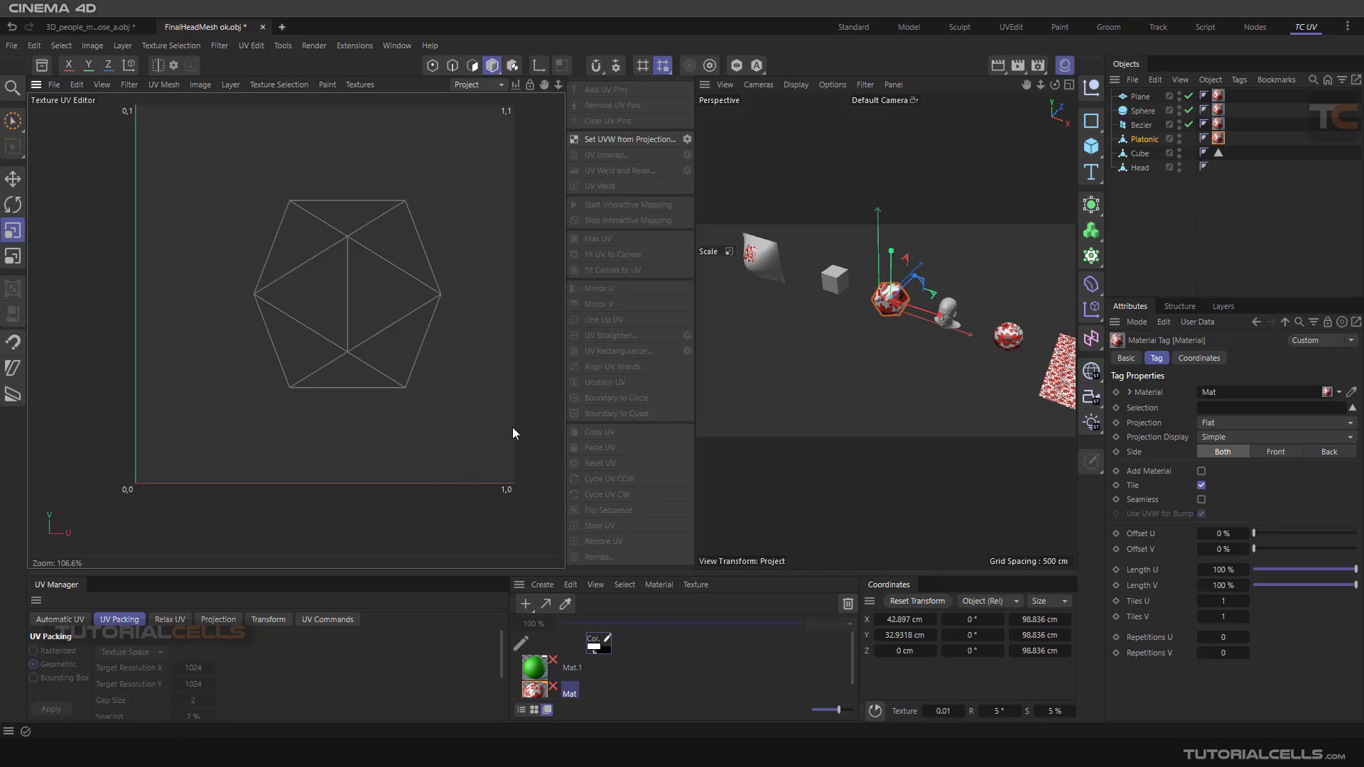
left_click(839, 26)
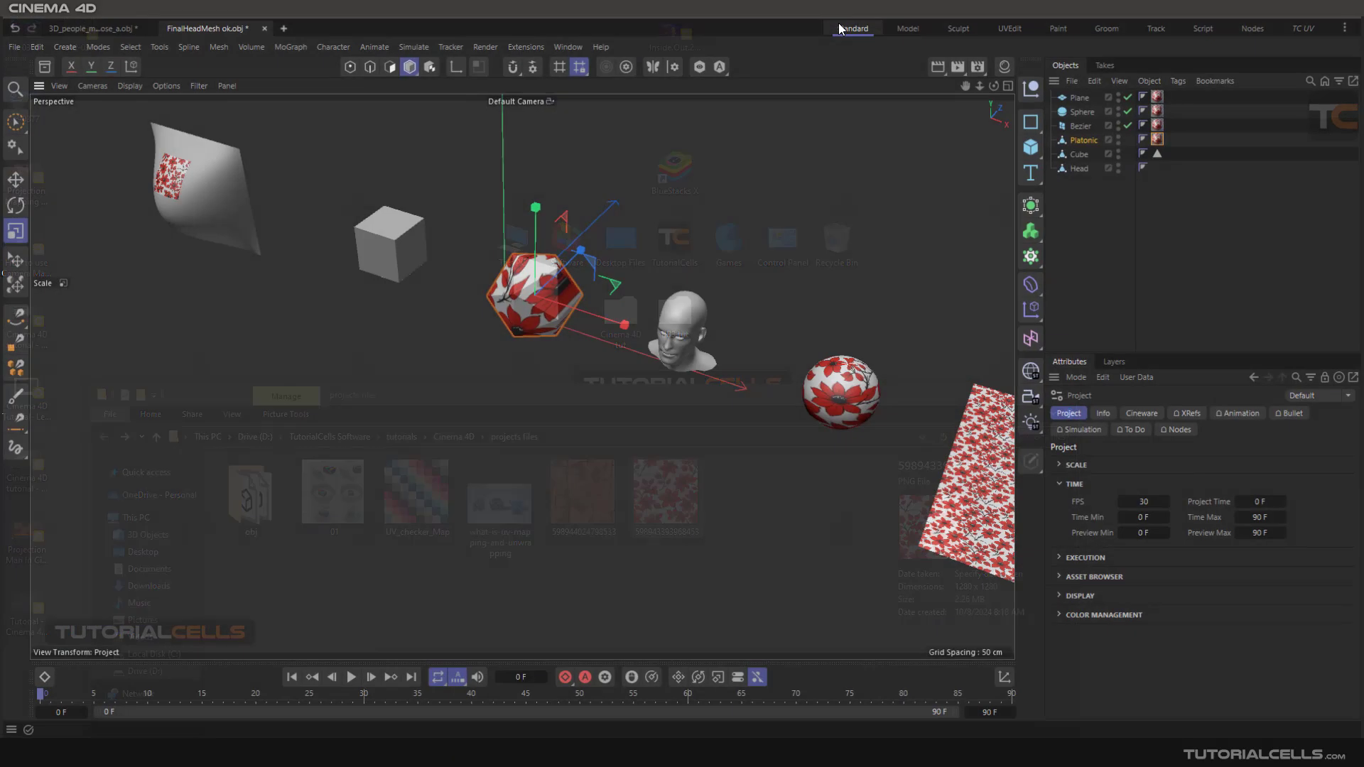